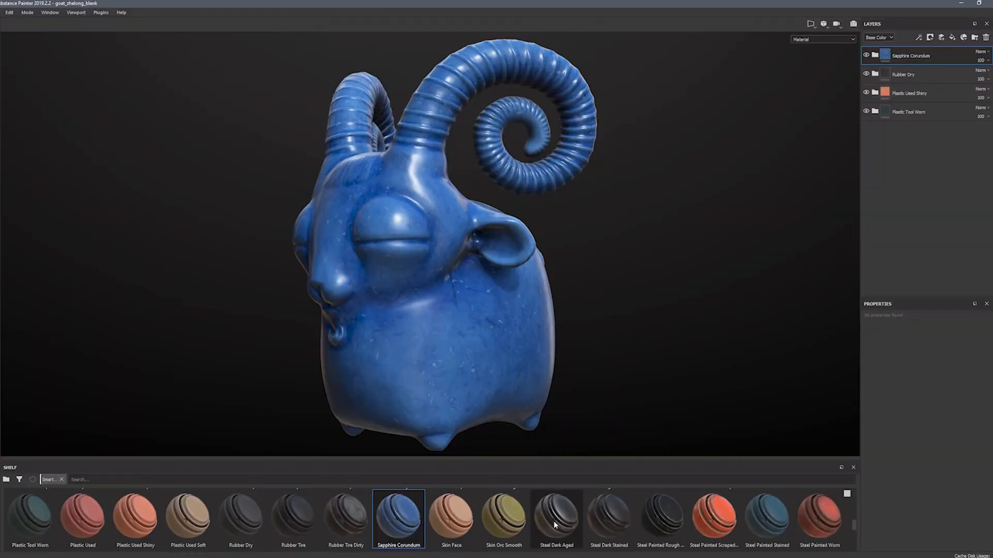
Step: Apply the Sapphire Corundum smart material to the goat sculpture
left_click_drag(560, 514, 455, 289)
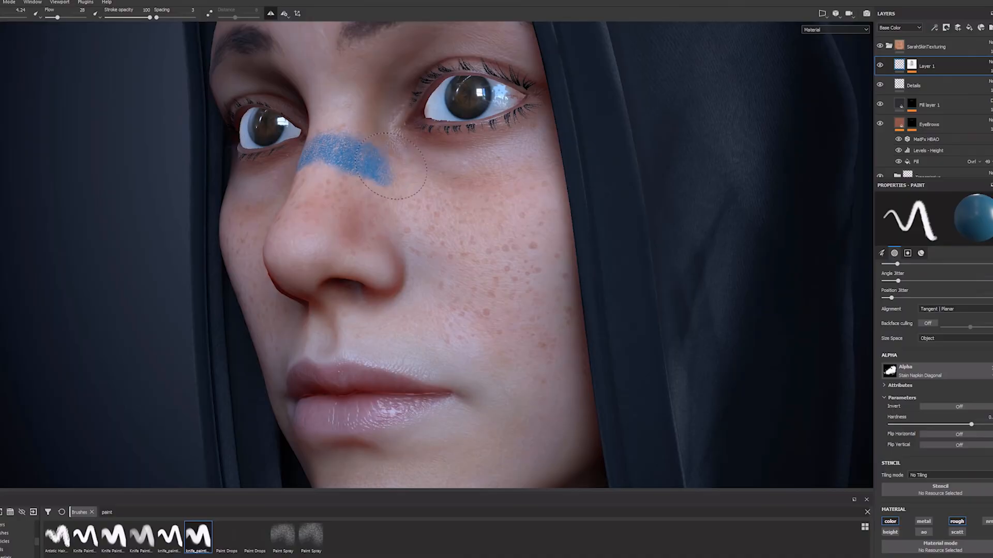
left_click_drag(385, 170, 533, 194)
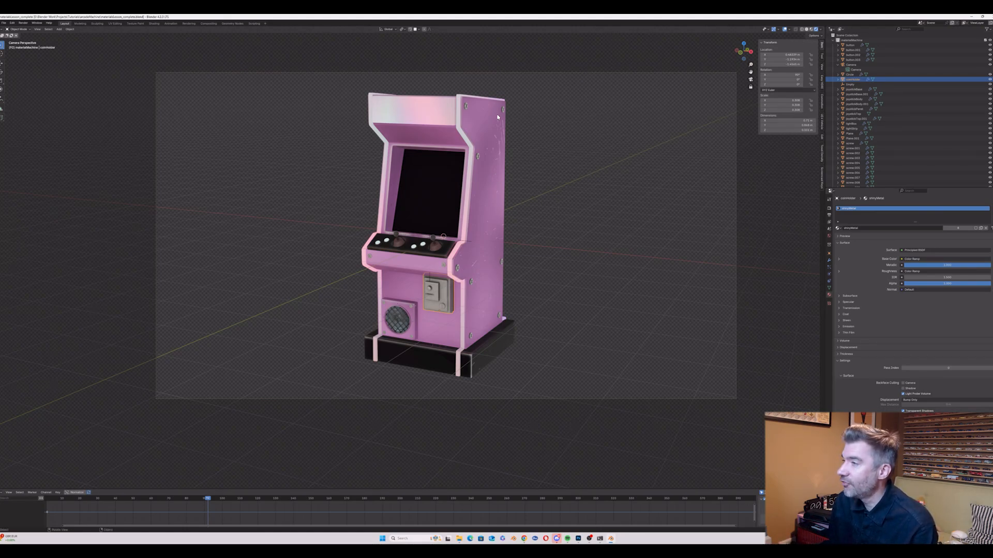
Step: Open the arcade cabinet body in the UV Editing workspace and unlink the gradient image from the UV editor
left_click(455, 178)
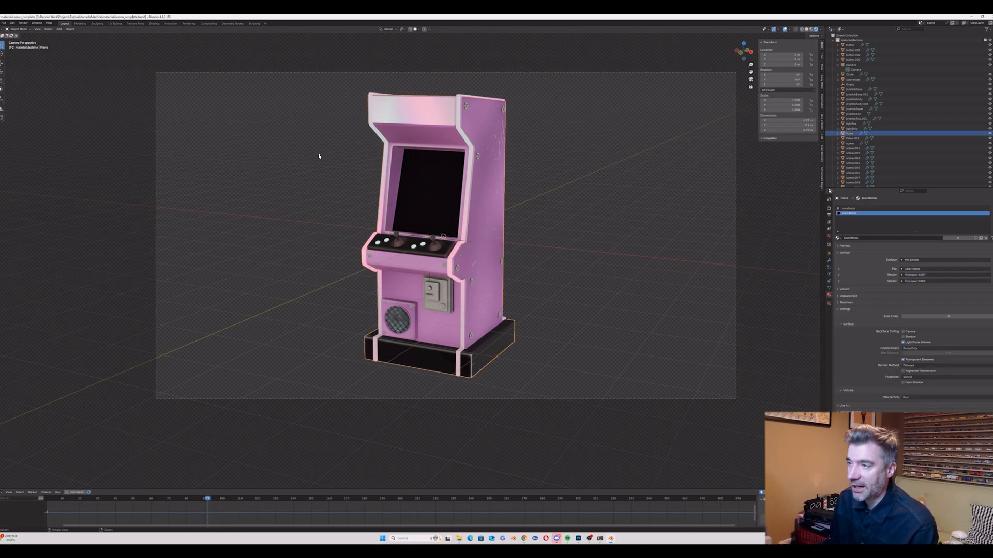
left_click(115, 23)
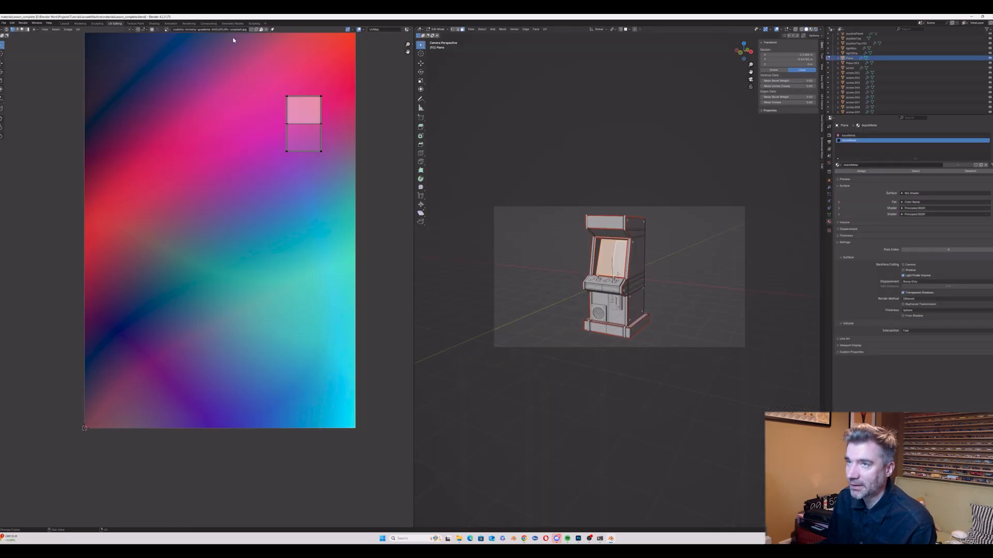
left_click(265, 30)
scroll(243, 170, "up", 5)
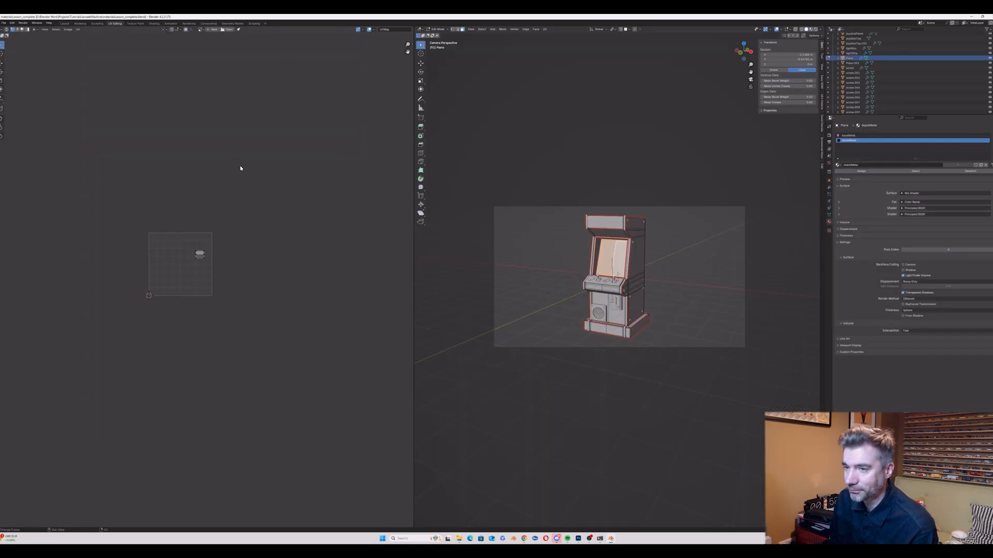
Step: Select all faces of the cabinet body in Edit Mode to display its complete UV layout
left_click_drag(407, 52, 489, 0)
middle_click_drag(613, 246, 667, 225)
key("a")
key("Tab")
left_click(648, 226)
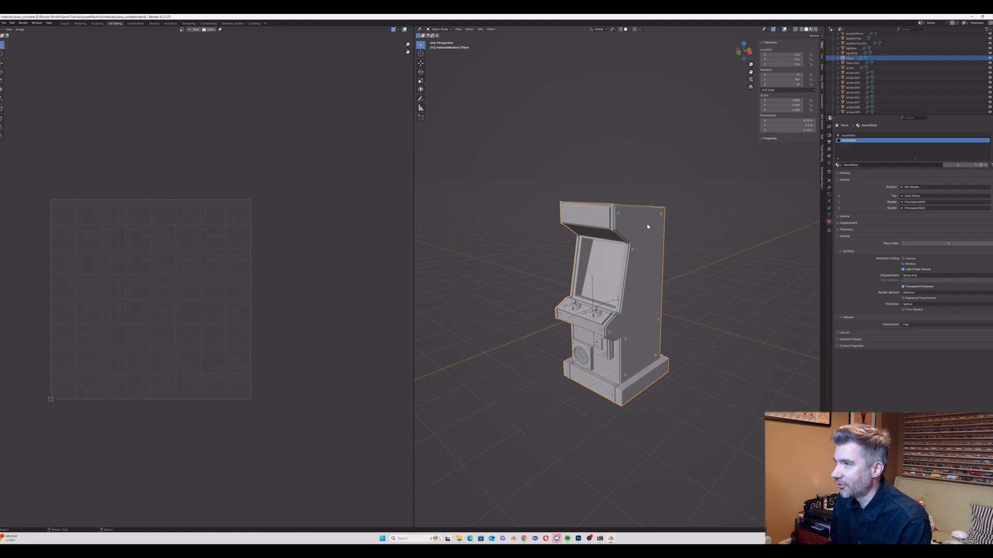
key("Tab")
key("Tab")
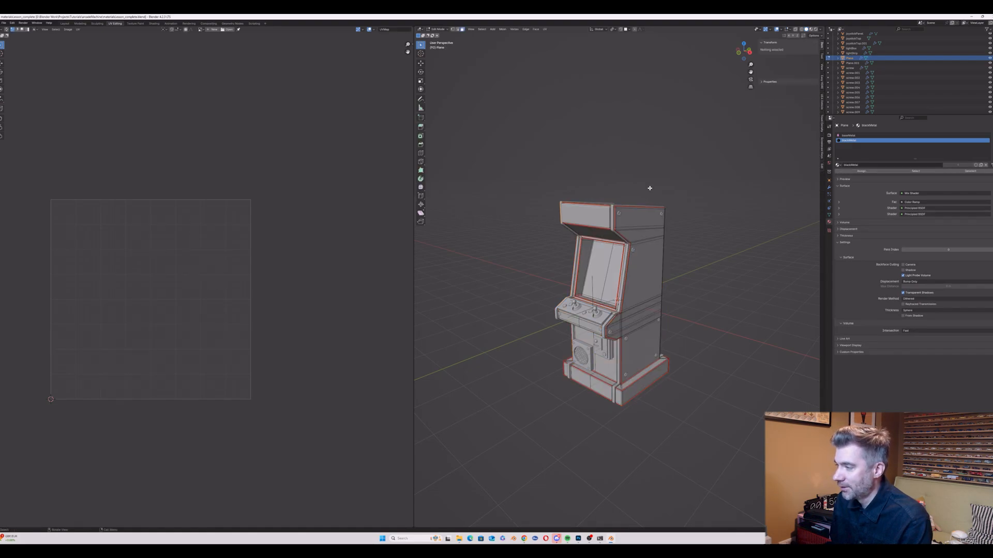
key("Tab")
scroll(185, 230, "up", 2)
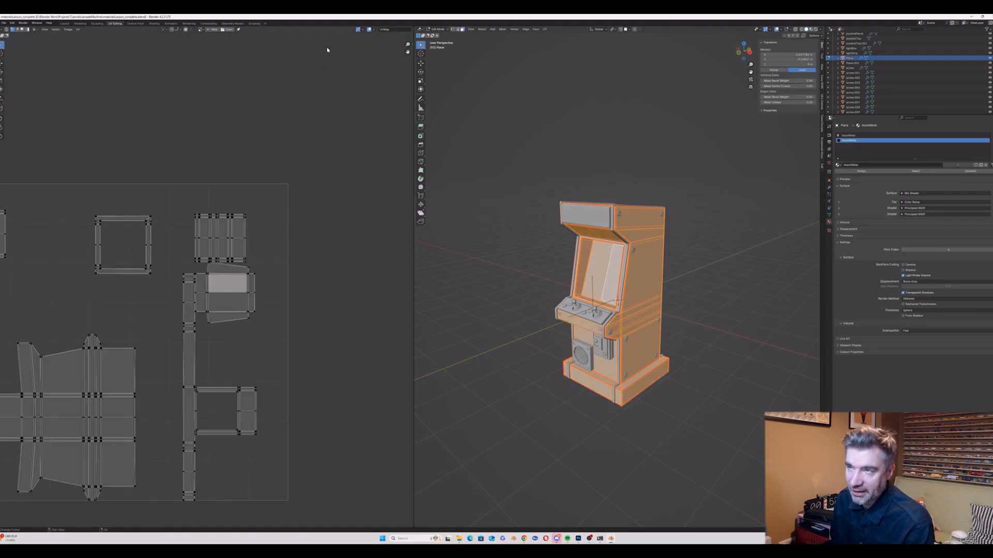
left_click_drag(405, 53, 506, 0)
scroll(259, 198, "down", 1)
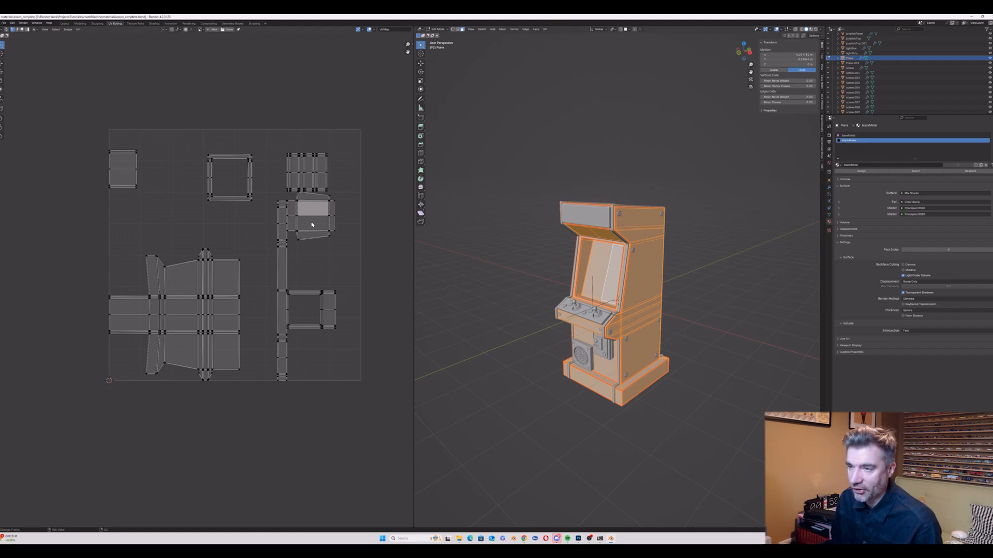
Step: Unwrap the cabinet's selected faces with the Angle Based method and add an island margin that separates the UV islands
left_click(545, 29)
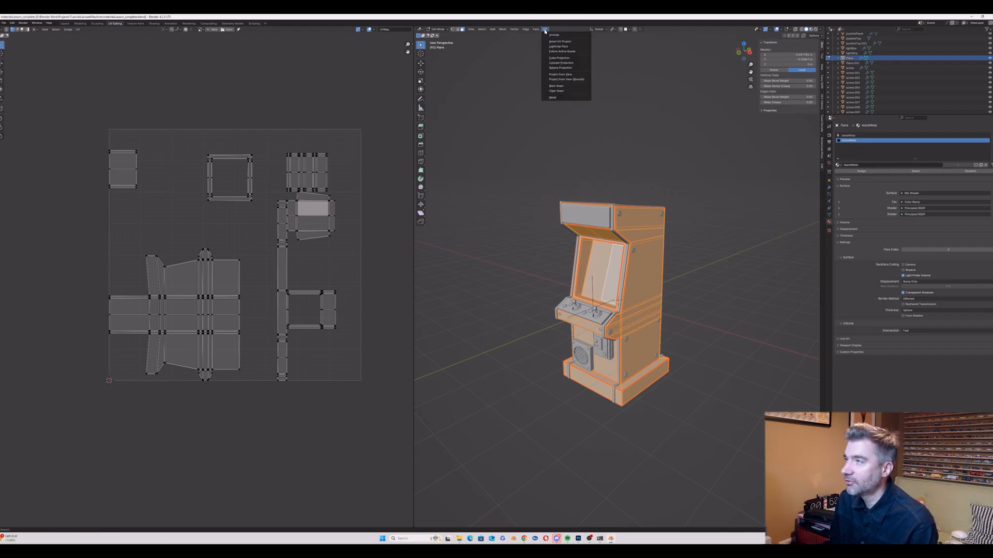
left_click(561, 34)
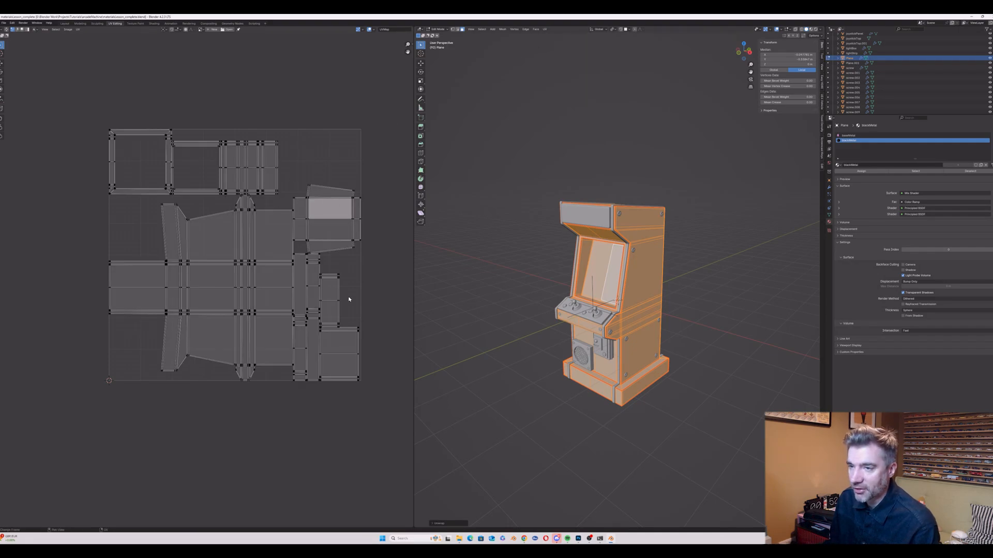
left_click(435, 523)
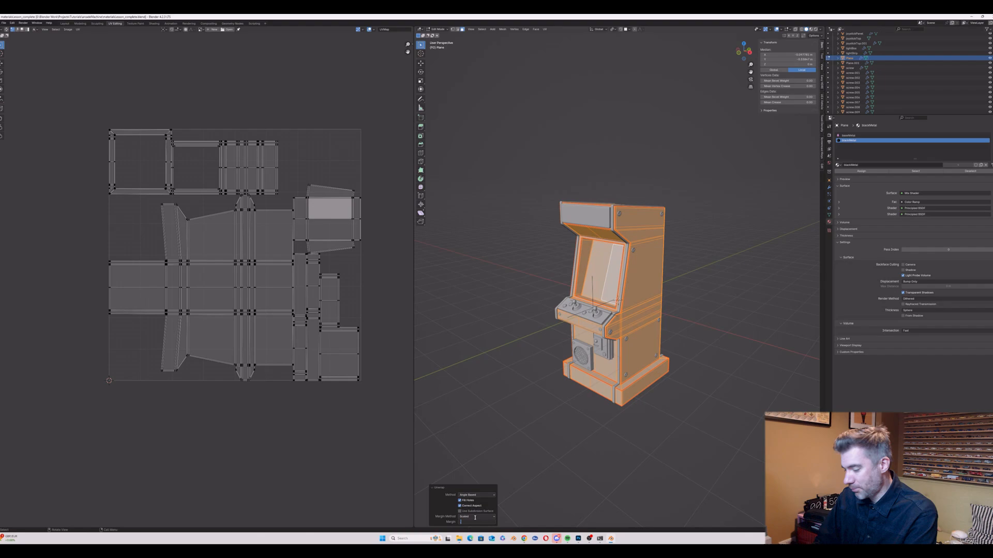
key("Return")
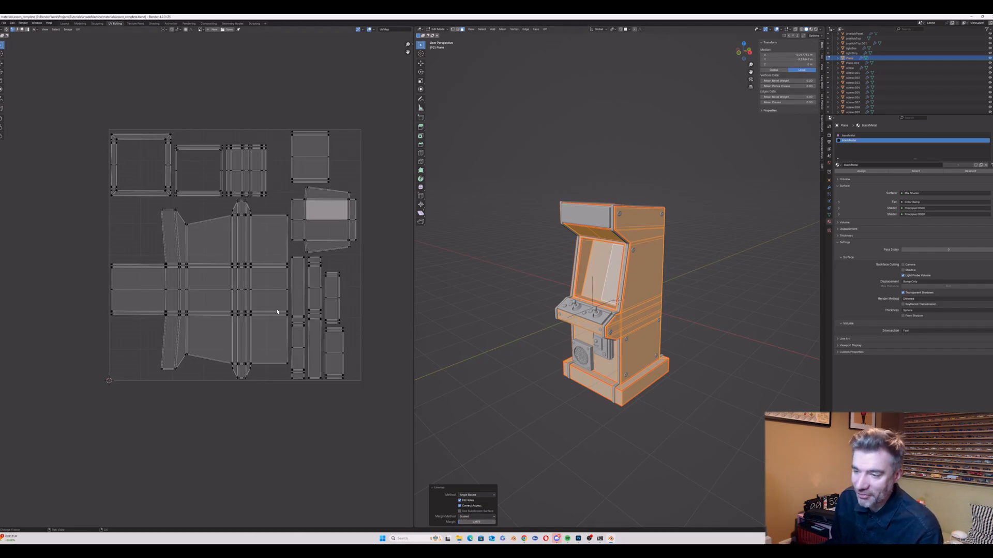
left_click(355, 172)
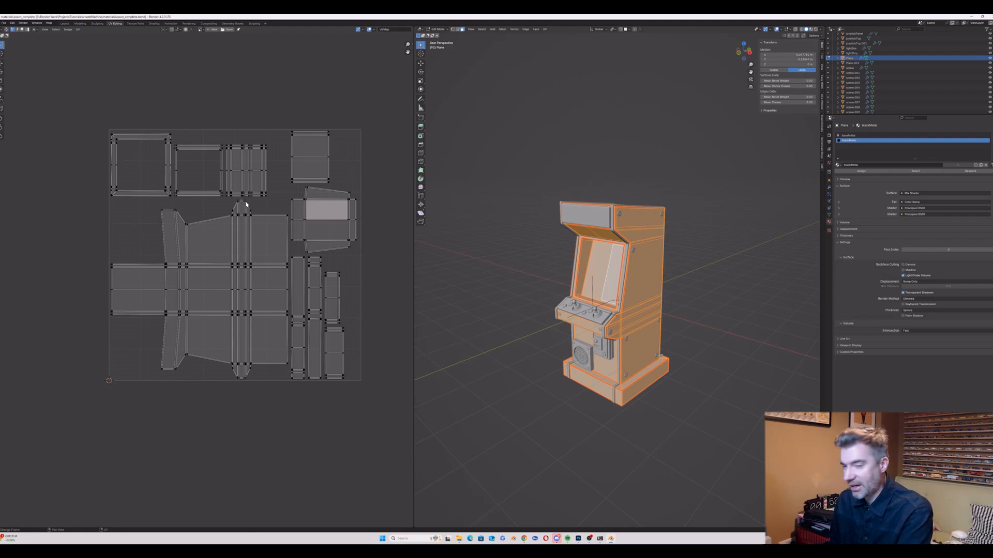
Step: Rotate the large main cabinet UV island by 90 degrees so it stands upright, and deselect it
key("l")
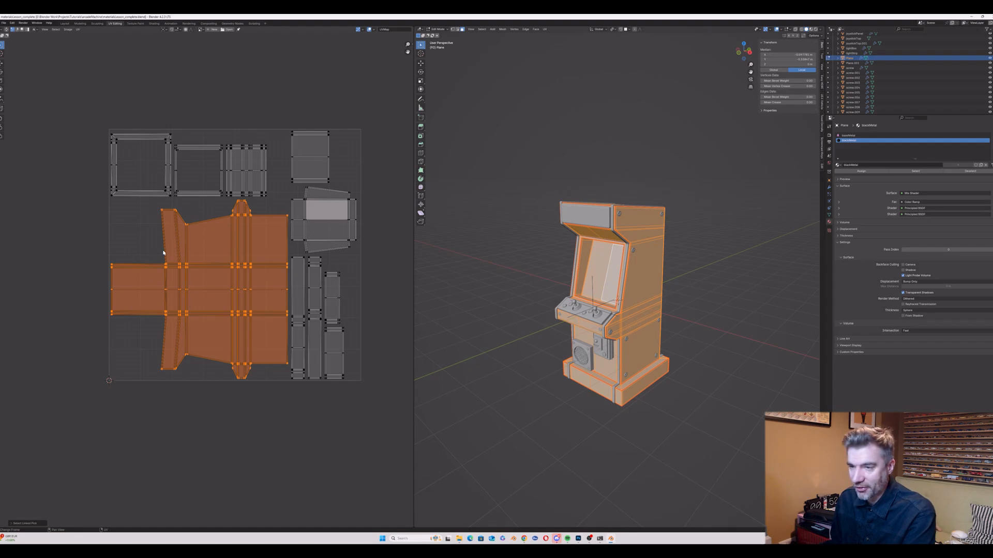
type("r")
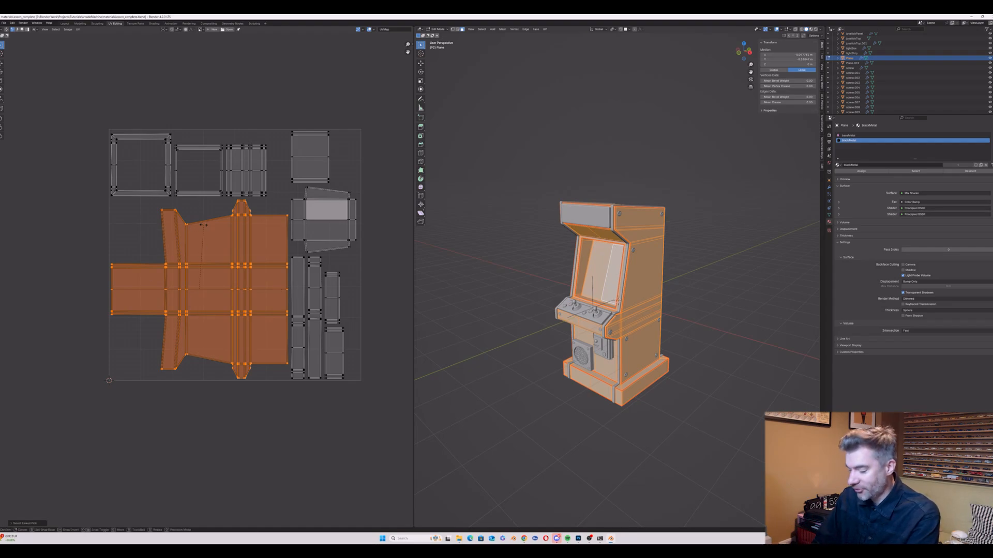
type("90|) = 90°")
key("Return")
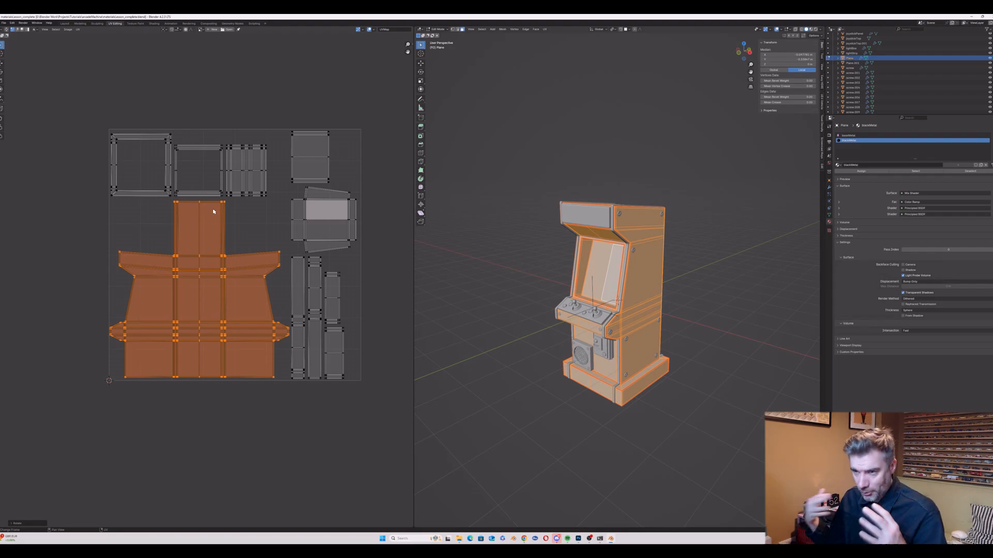
left_click(272, 128)
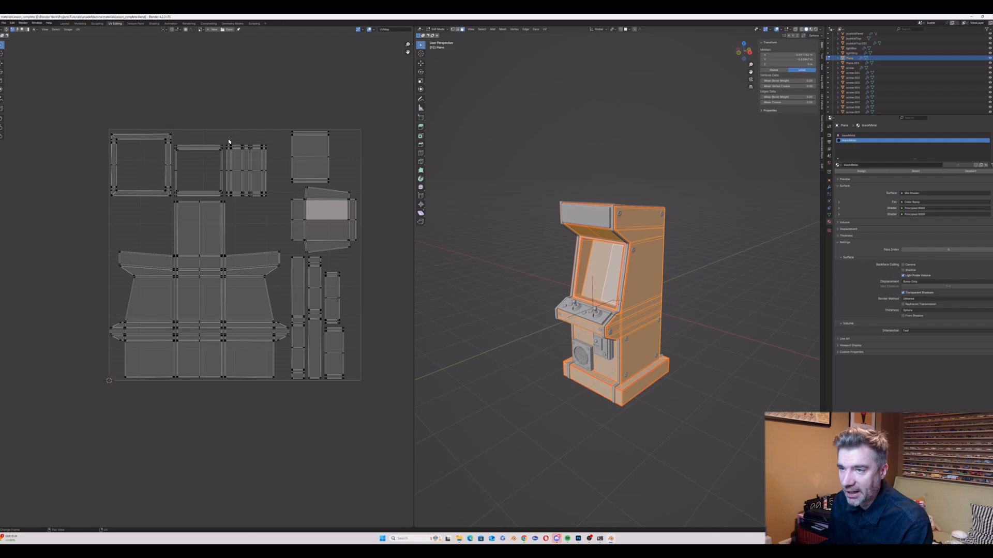
Step: Rotate the small striped UV island in the upper row by 90 degrees and shift it slightly up and right
left_click_drag(224, 141, 273, 200)
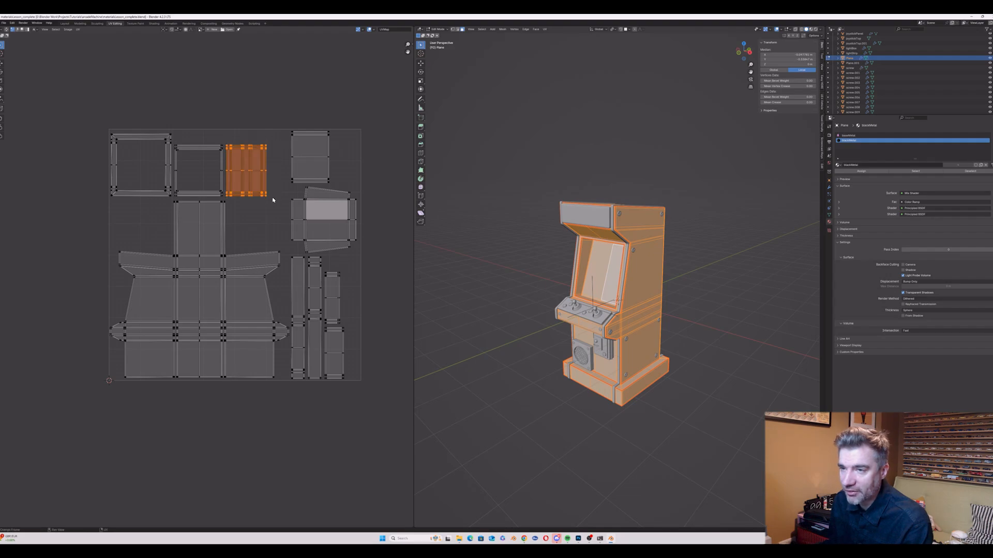
type("r90")
key("Return")
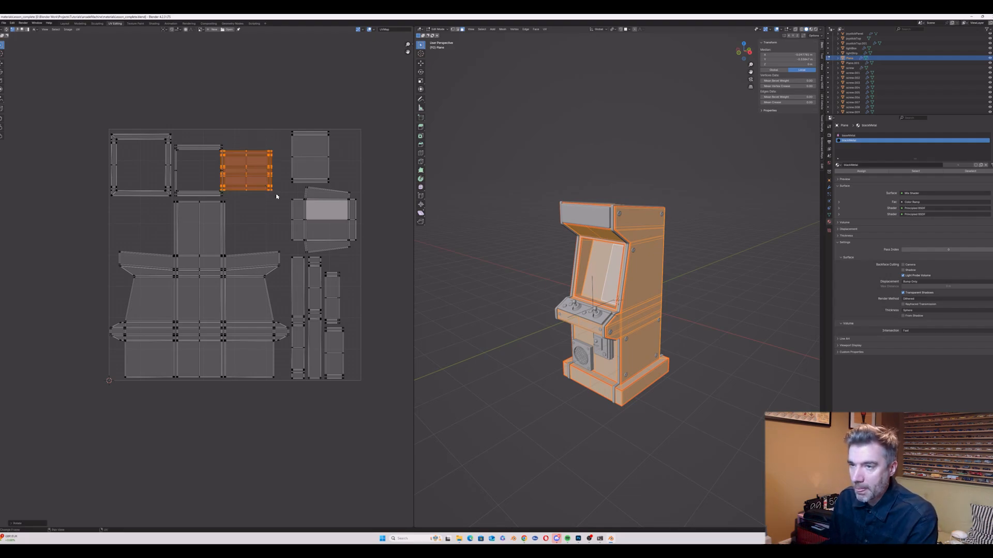
key("g")
left_click(281, 191)
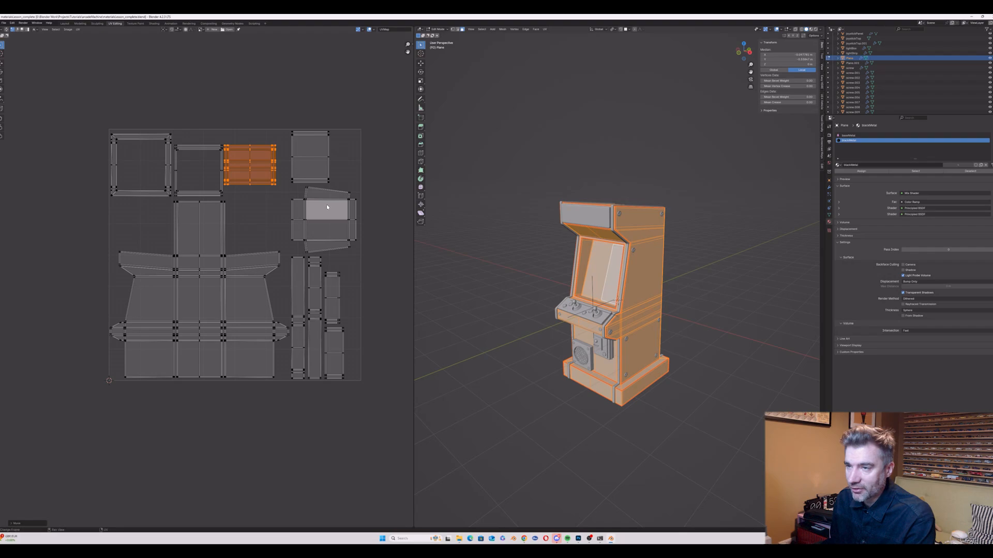
Step: Rotate the rectangular UV island at the layout's upper right by 90 degrees and nudge it up and left
middle_click_drag(562, 360, 525, 304)
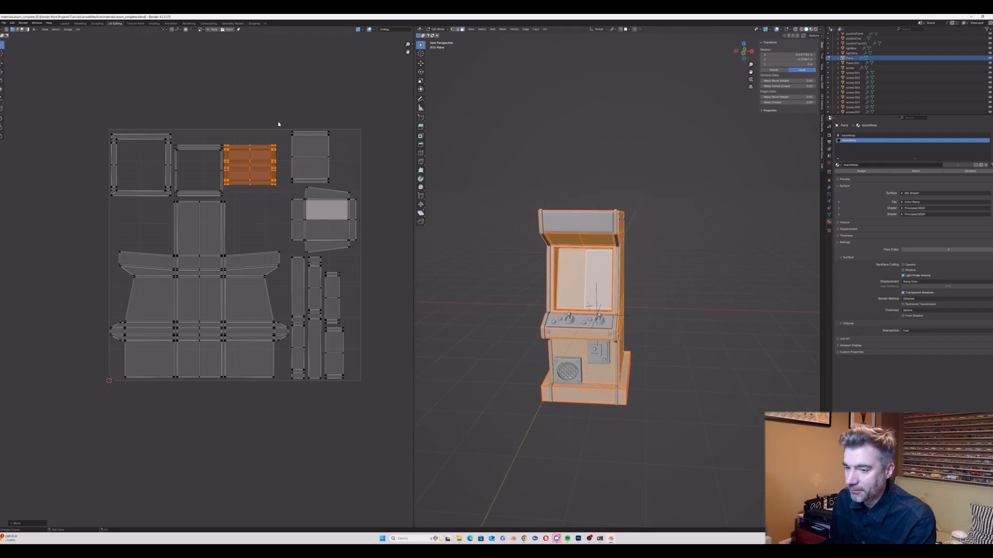
left_click_drag(279, 127, 344, 187)
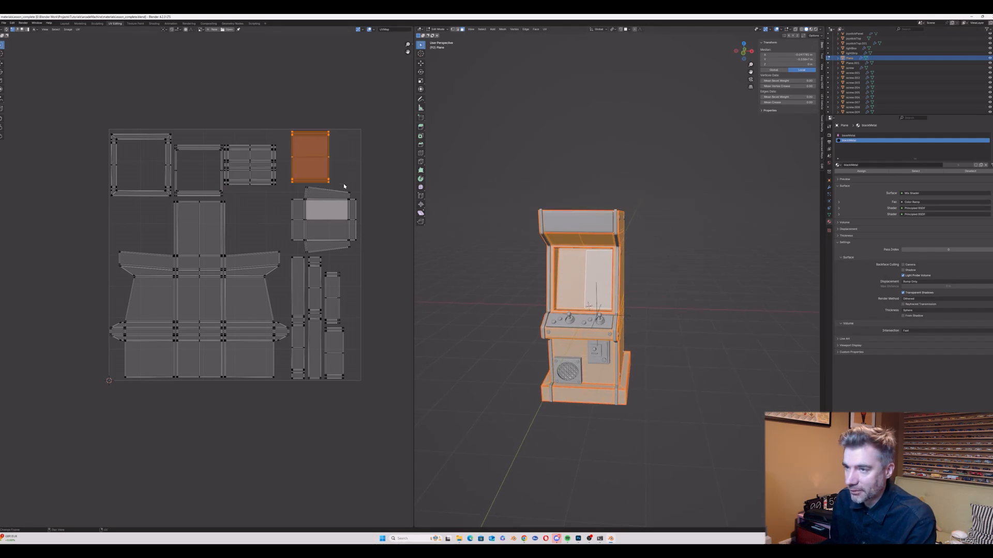
type("r90")
key("Return")
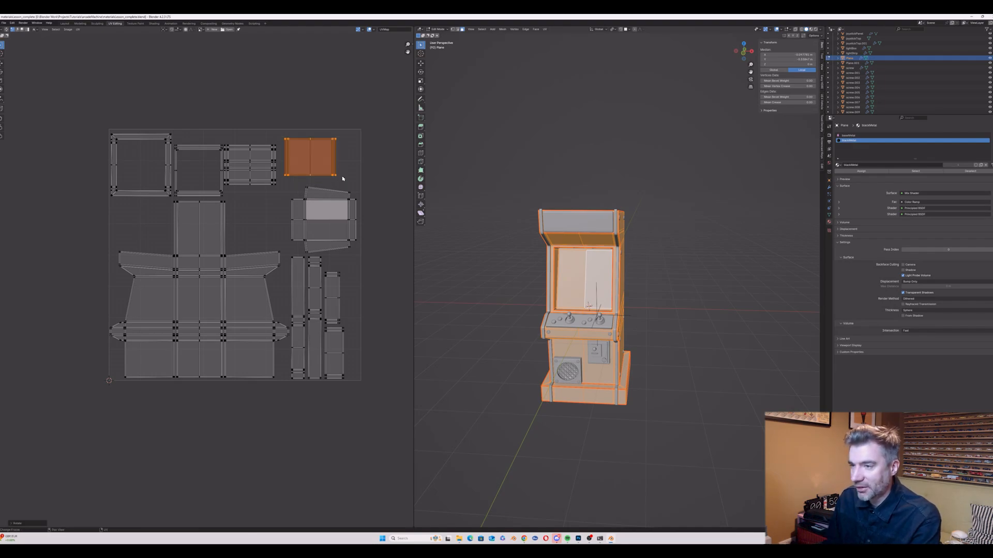
key("g")
left_click(340, 174)
Step: Rotate the screen recess UV island about 90 degrees upright and move it up and left beneath the rectangular island
left_click_drag(285, 184, 350, 235)
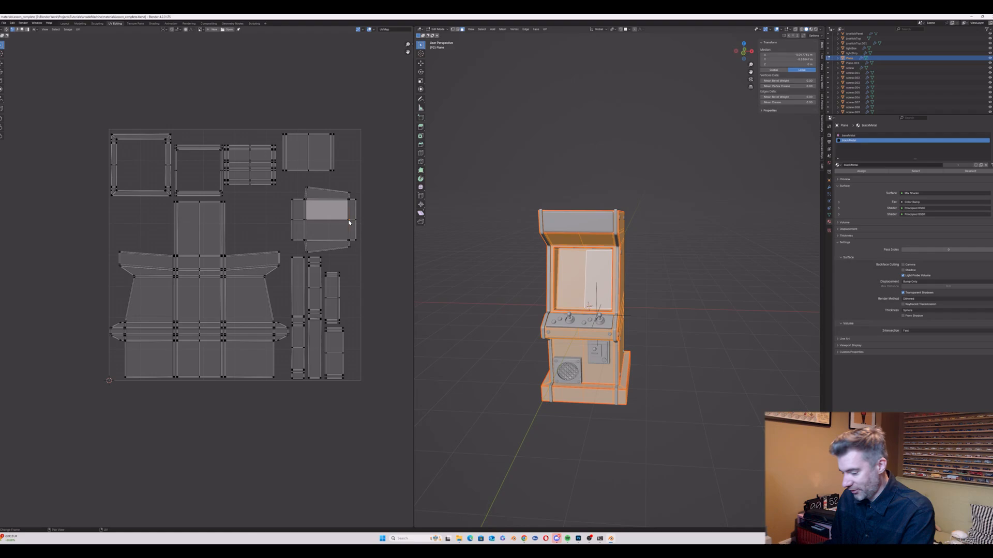
key("l")
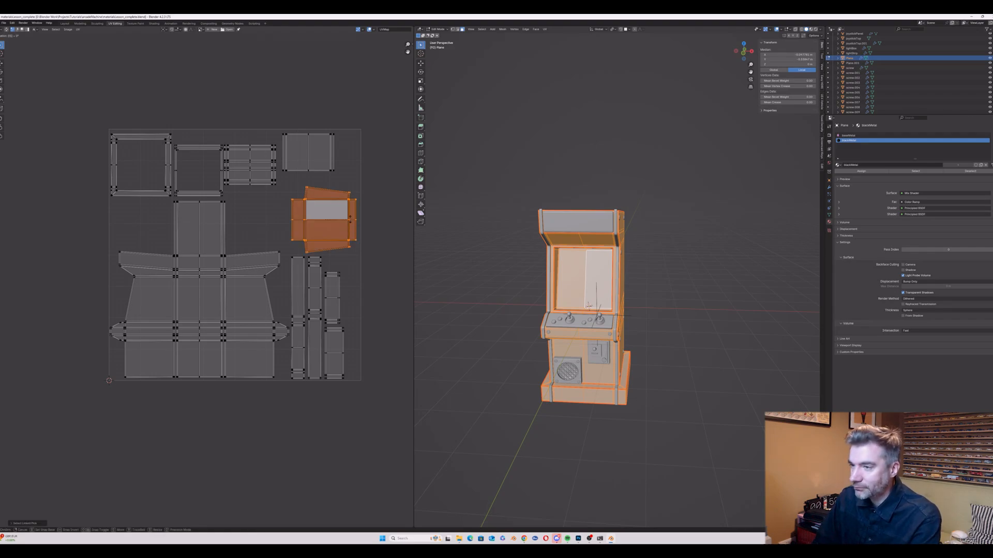
key("Escape")
key("r")
key("Escape")
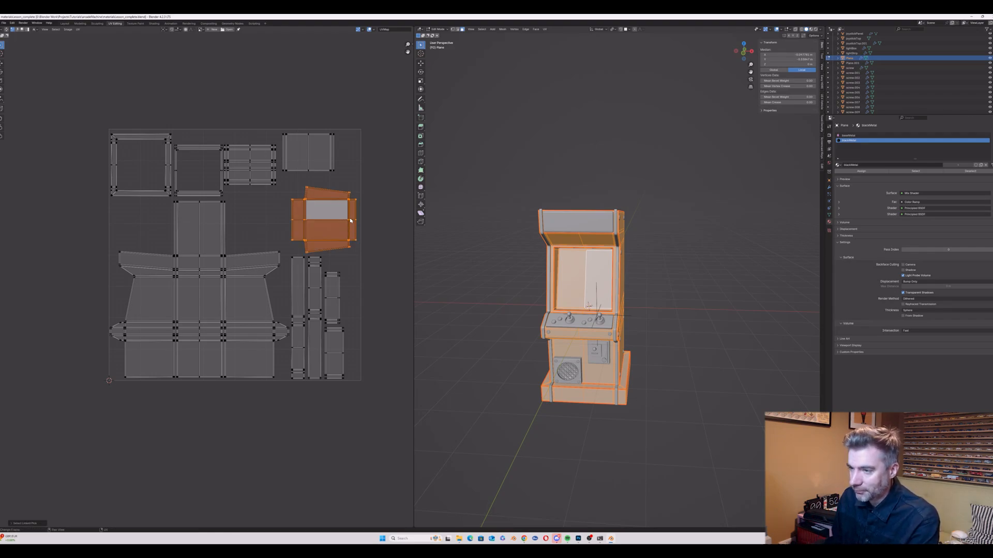
key("r")
left_click(325, 215)
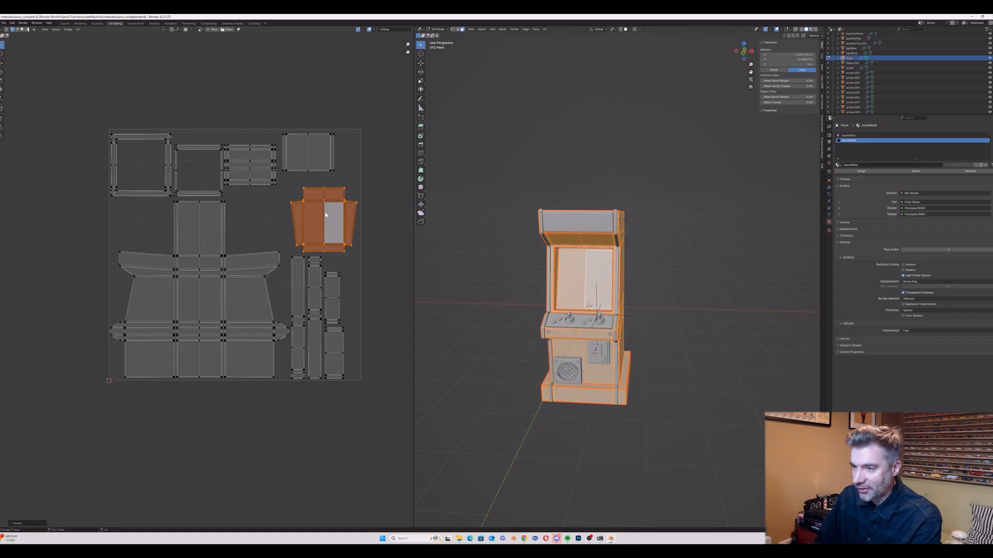
key("g")
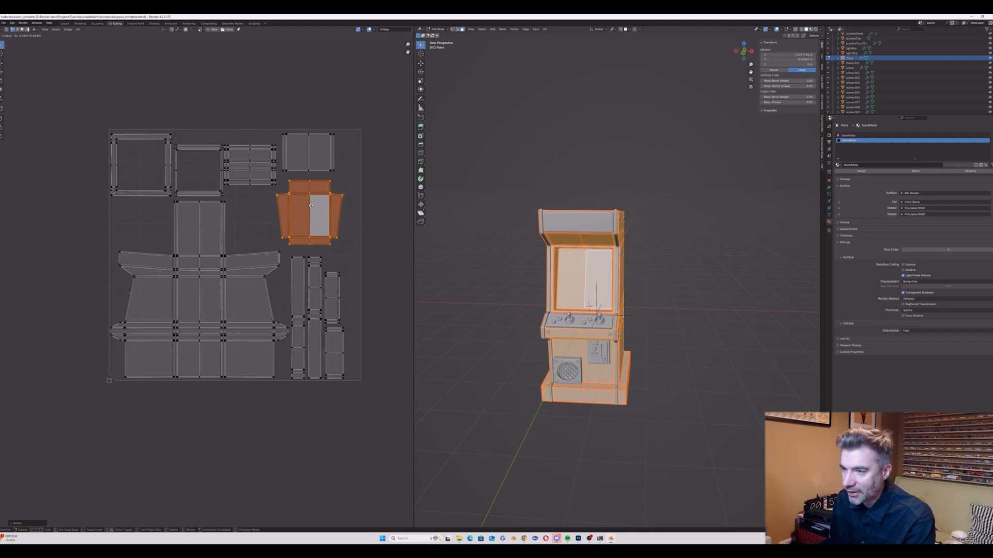
left_click(311, 206)
Step: Compare the selected screen recess UV island with the matching faces on the front of the cabinet
scroll(597, 286, "up", 5)
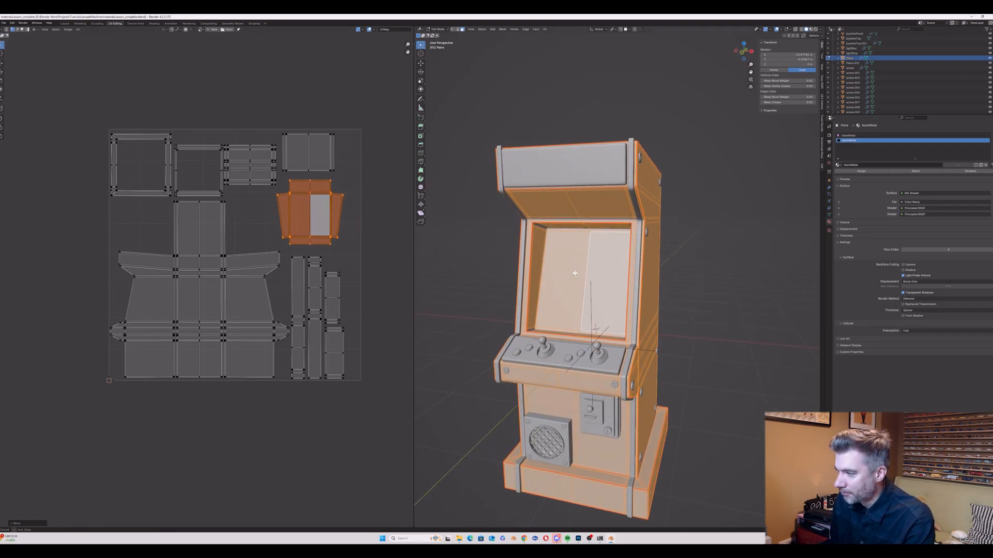
scroll(576, 246, "up", 1)
middle_click_drag(576, 246, 601, 246)
scroll(601, 246, "down", 1)
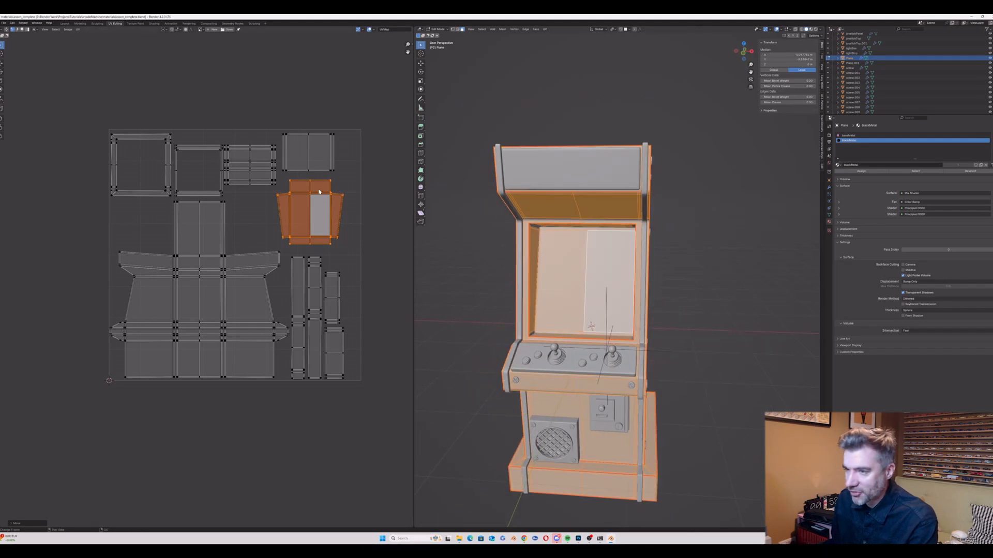
key("Tab")
scroll(336, 208, "down", 1)
key("Tab")
middle_click_drag(338, 204, 339, 207)
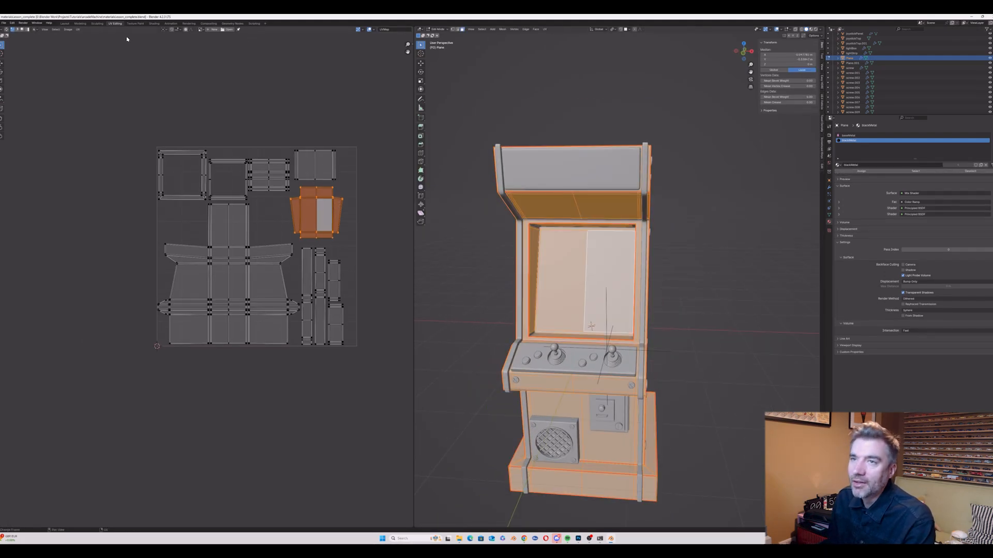
Step: Export the UV layout as arcadeCabinet_UV.png with a size of 4096 by 4096, overwriting the existing image
left_click(77, 30)
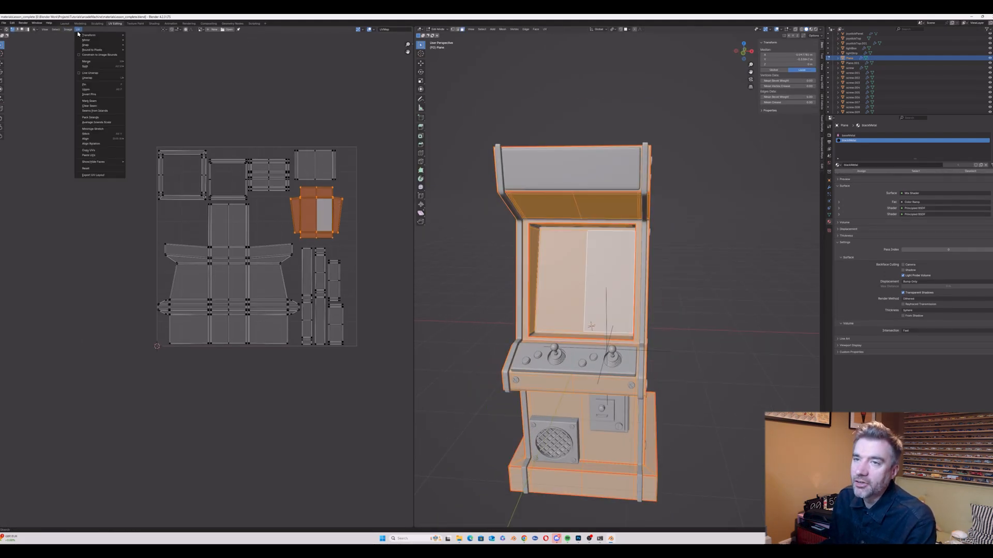
left_click(98, 176)
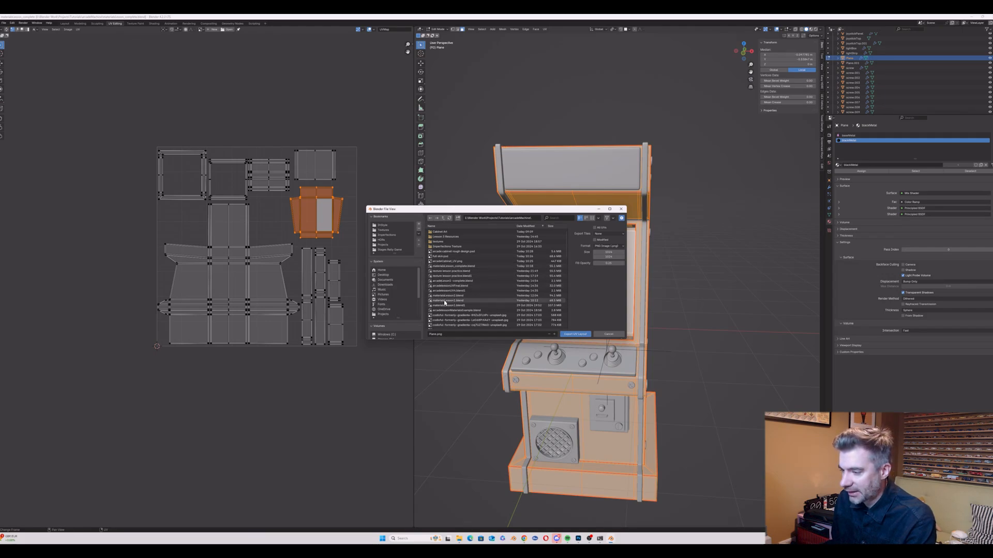
left_click(446, 262)
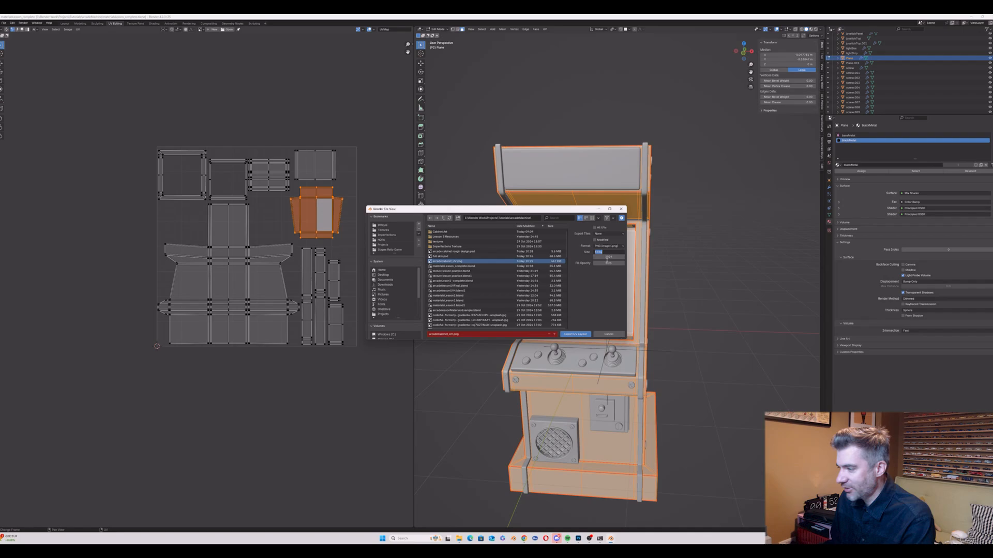
key("Tab")
type("4096")
key("Tab")
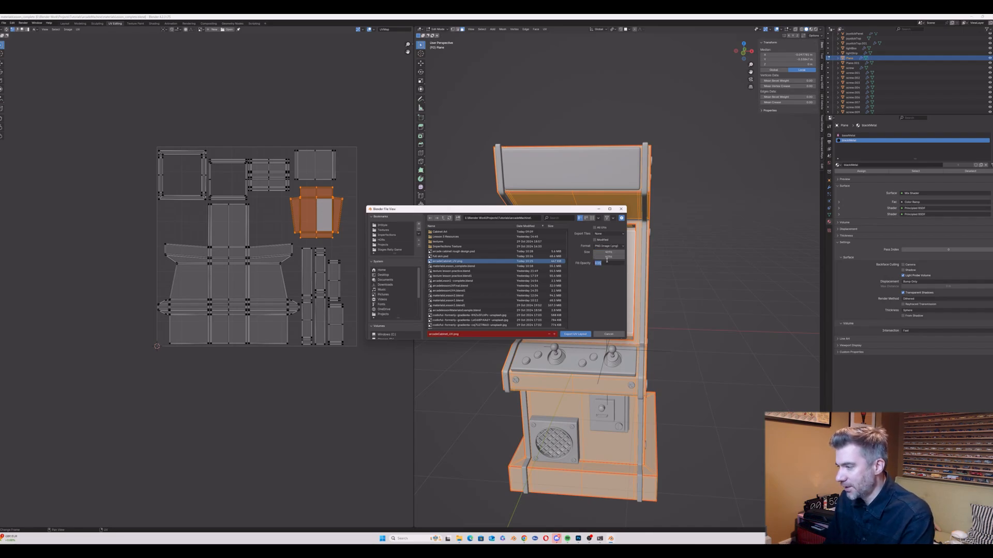
left_click(577, 335)
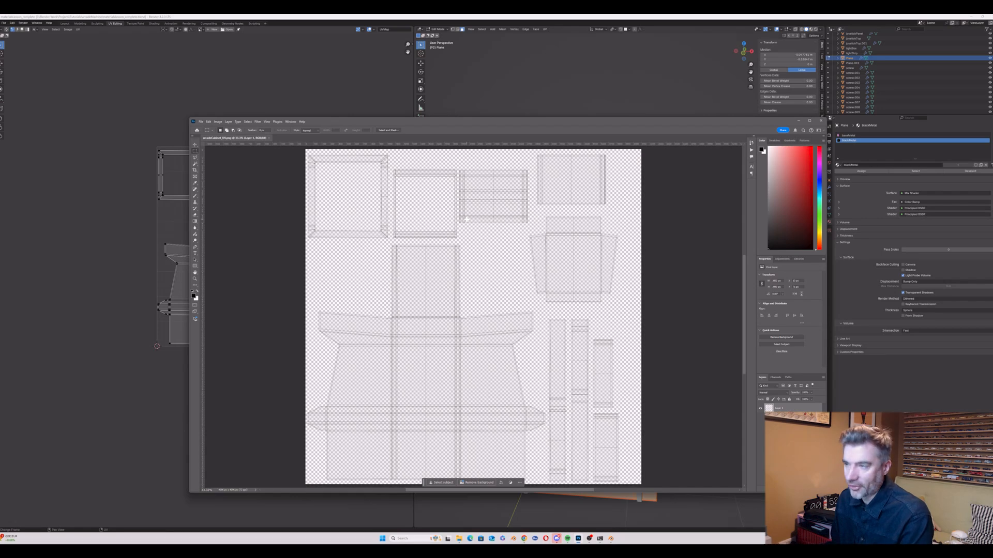
Step: In Photoshop, add a new layer beneath the UV layout layer and fill it with dark purple
left_click_drag(473, 124, 424, 99)
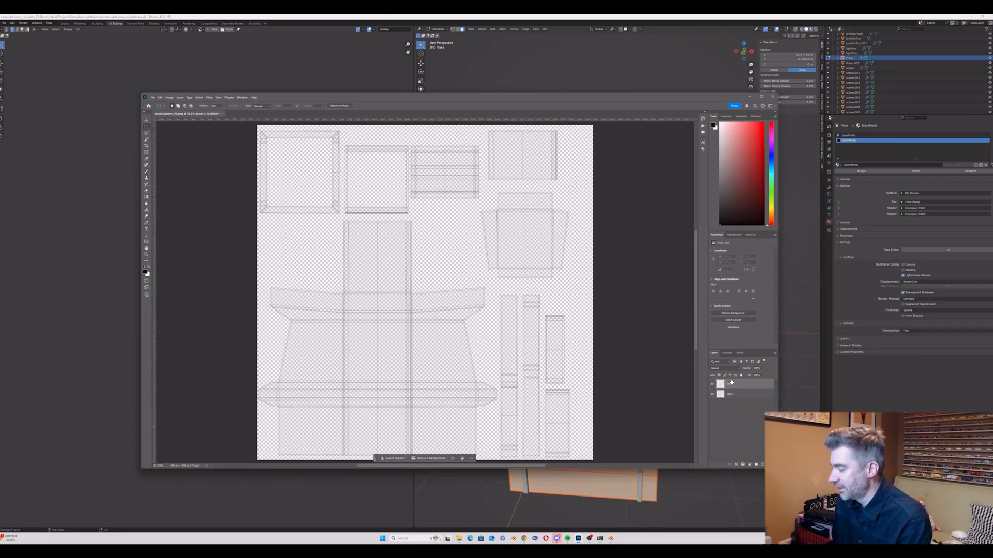
left_click(764, 464)
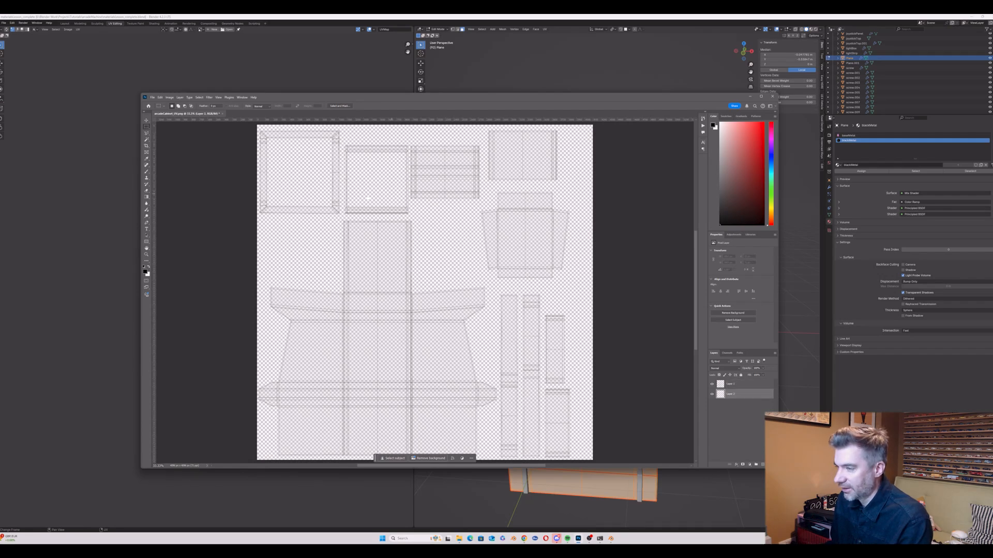
left_click(145, 271)
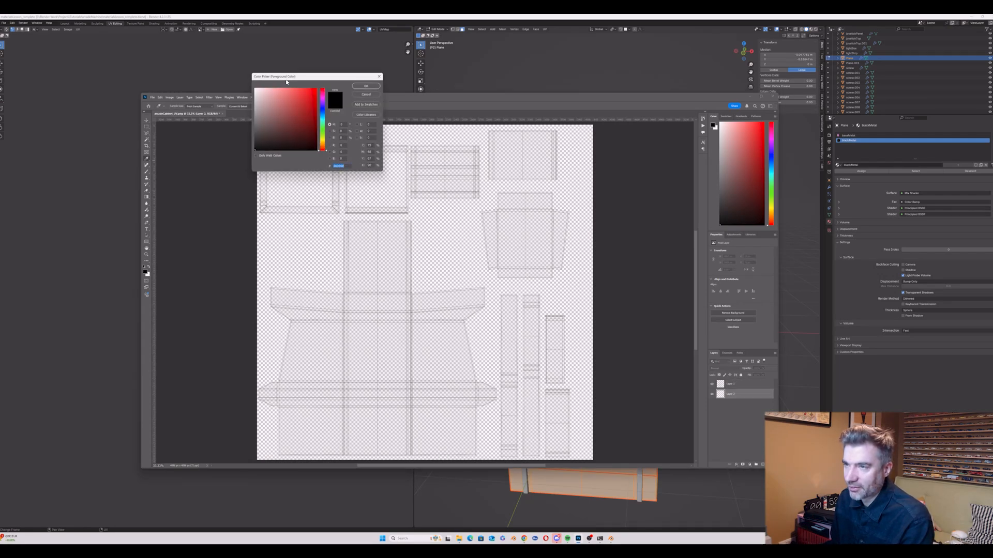
left_click(322, 107)
left_click(315, 89)
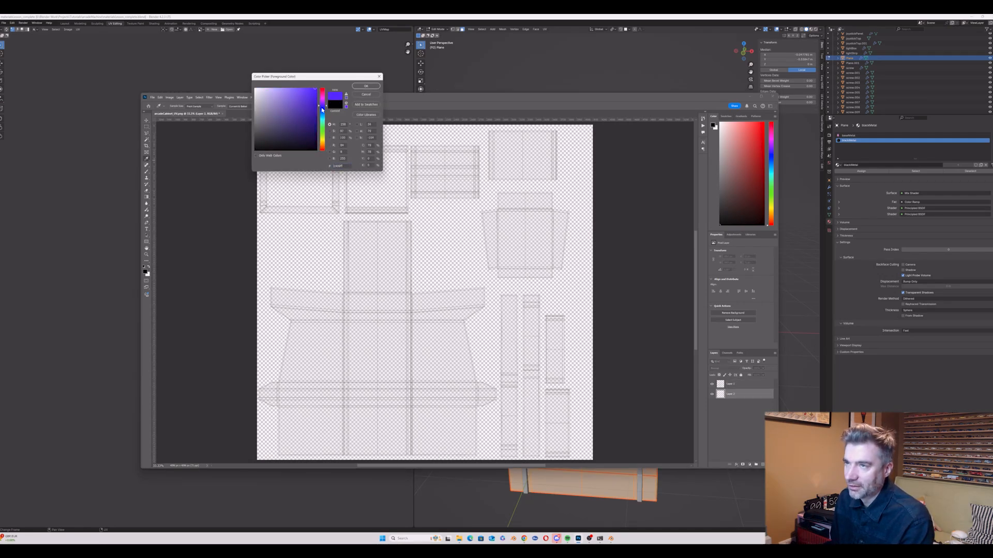
left_click_drag(322, 107, 322, 104)
left_click(313, 106)
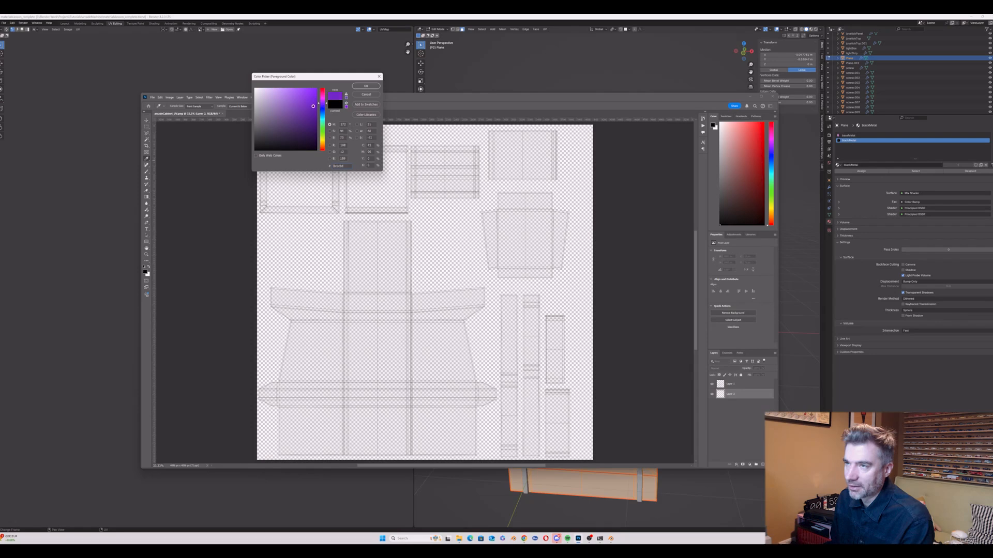
left_click(363, 87)
key("m")
key("alt+BackSpace")
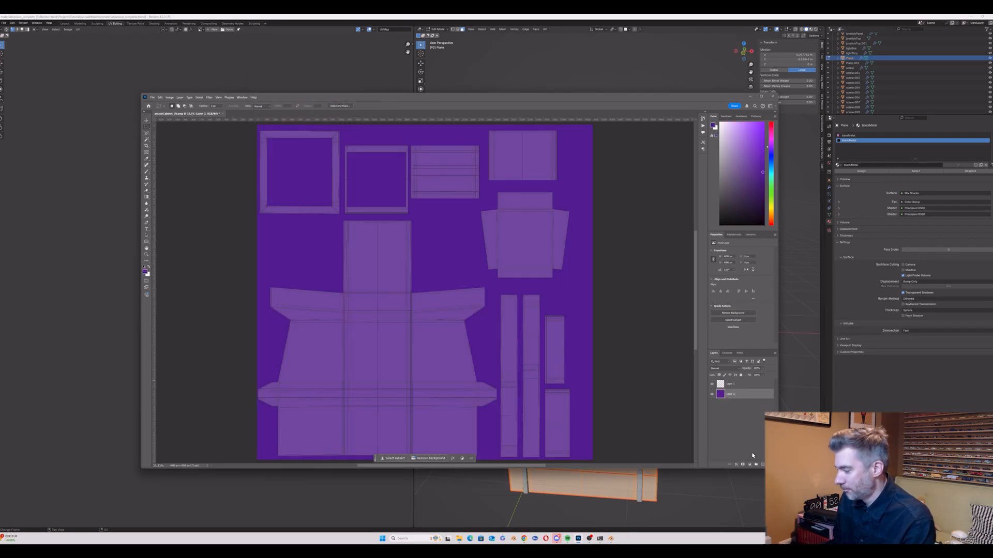
Step: On a new layer between the UV layout and the purple fill, brush bright red squiggles over the main UV islands
key("i")
left_click(146, 271)
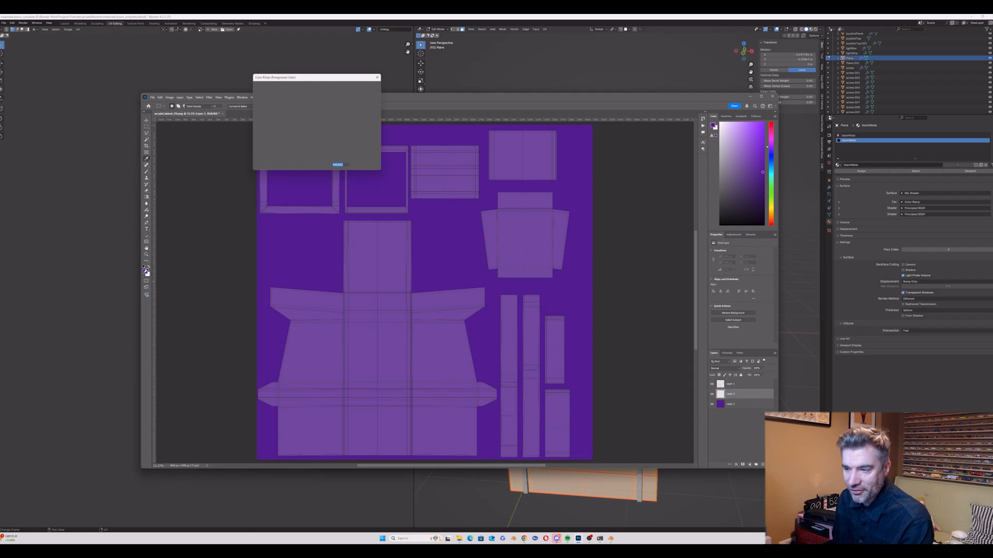
left_click_drag(322, 95, 316, 88)
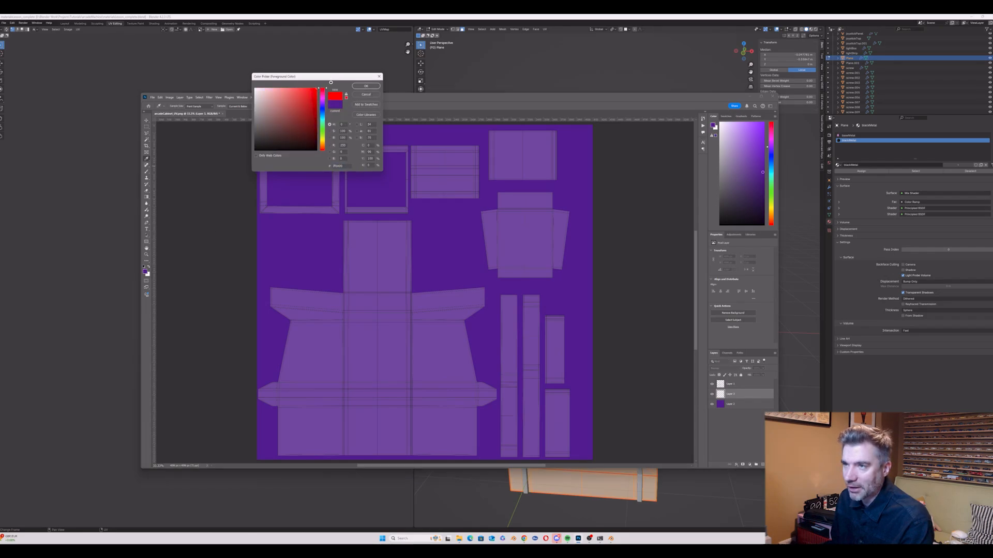
left_click(363, 86)
key("m")
key("b")
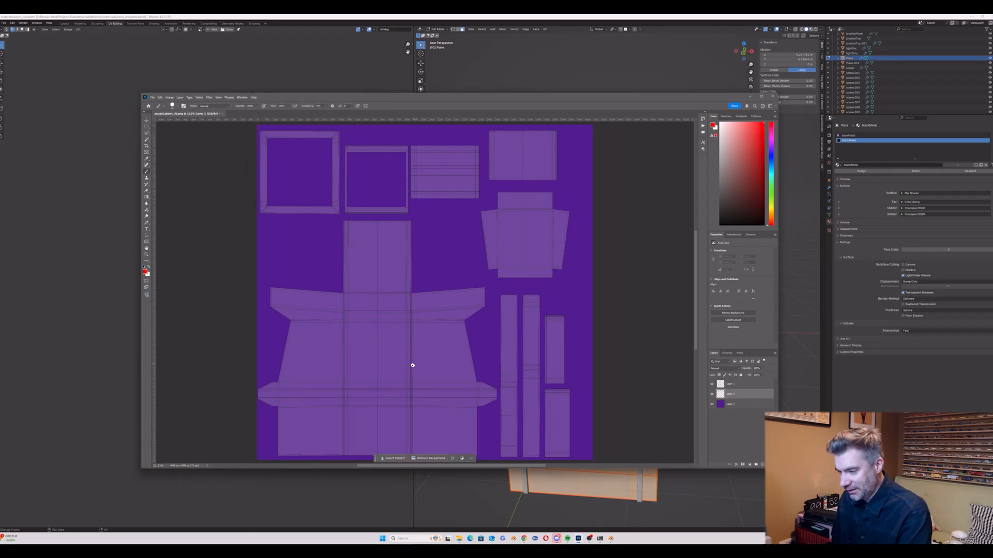
left_click_drag(373, 424, 372, 439)
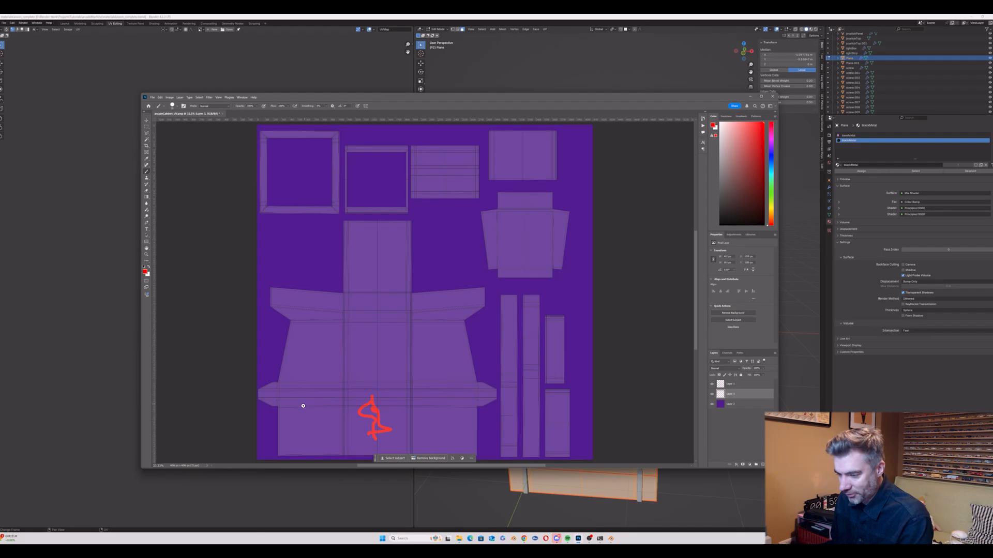
left_click_drag(316, 343, 317, 427)
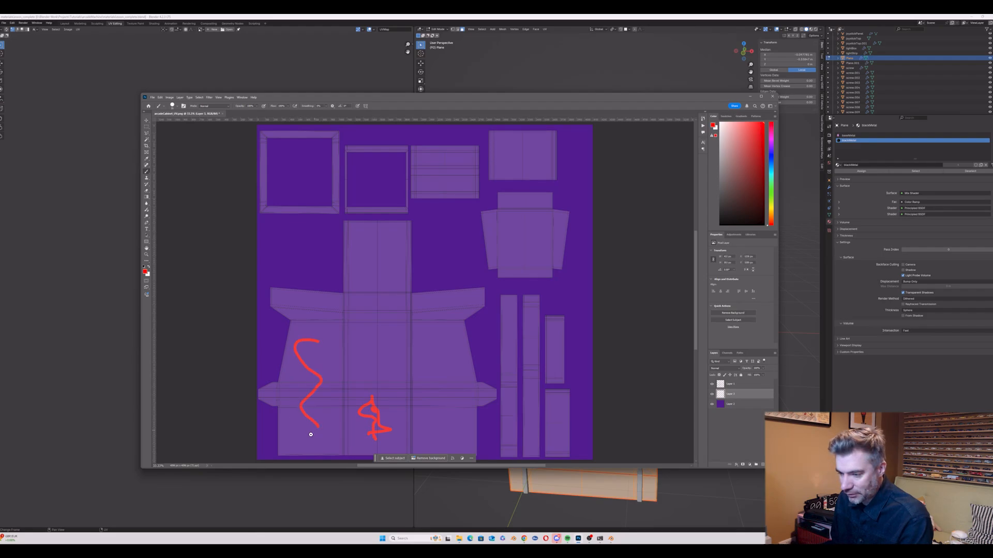
left_click_drag(448, 330, 446, 444)
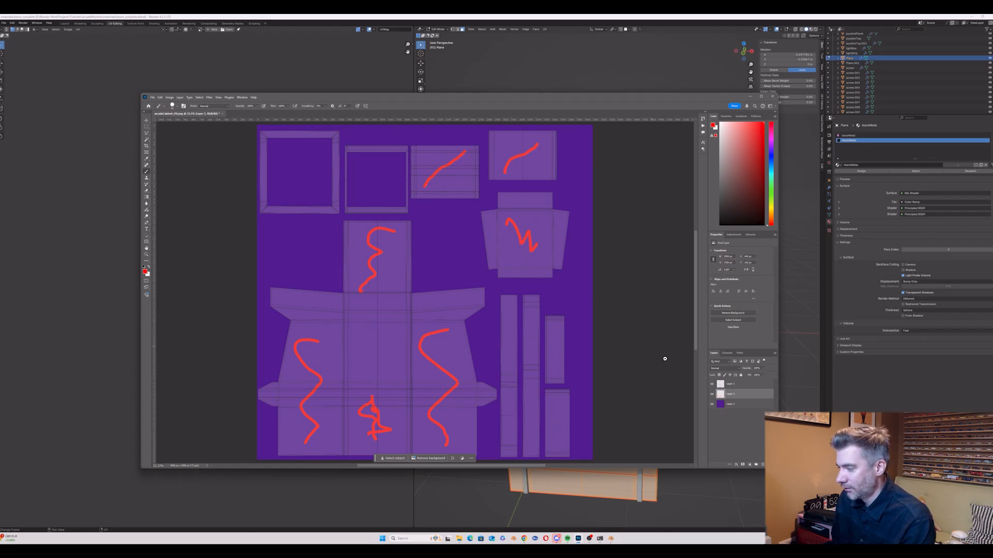
Step: Hide the UV layout layer and save the artwork as arcade cabinet rough design.psd, replacing the existing file
left_click(712, 384)
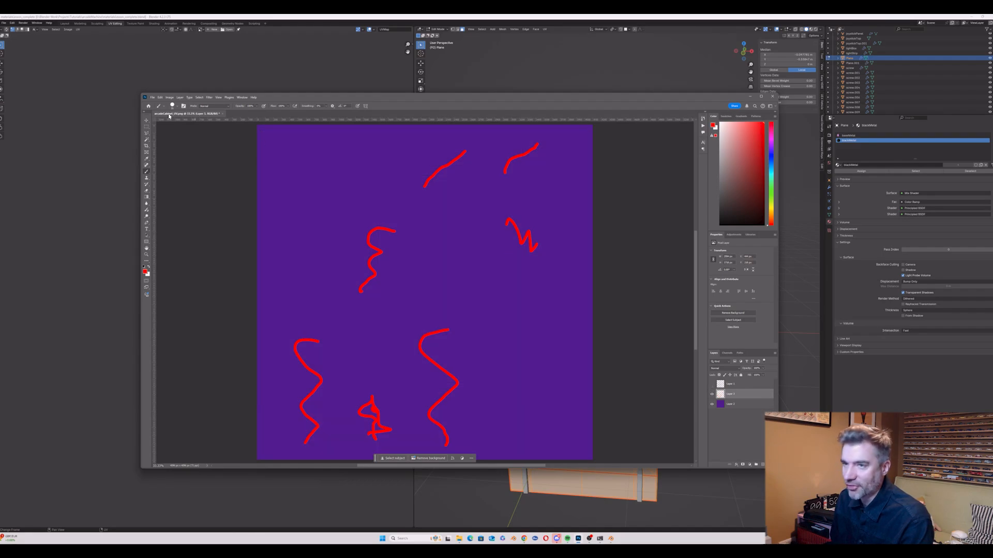
left_click(153, 98)
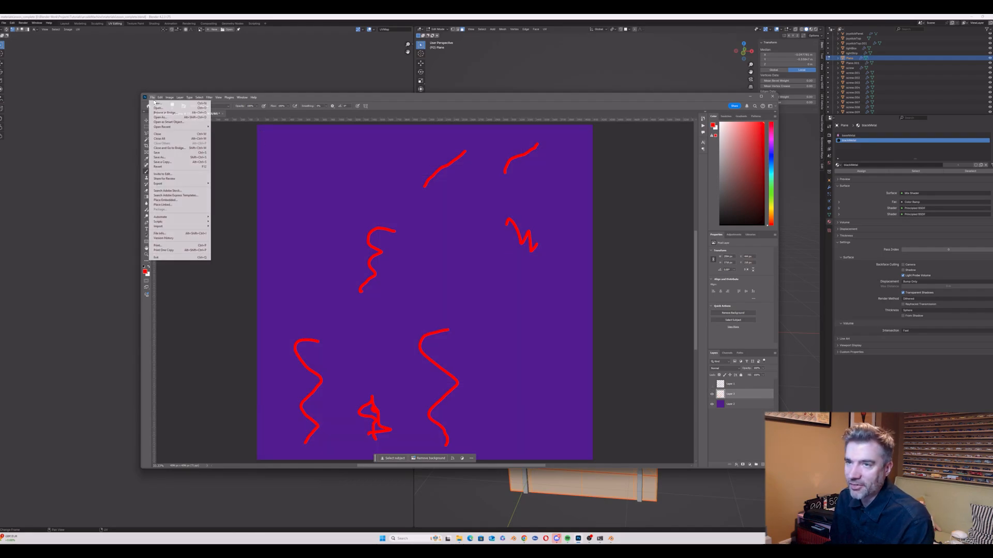
left_click(171, 155)
left_click(315, 142)
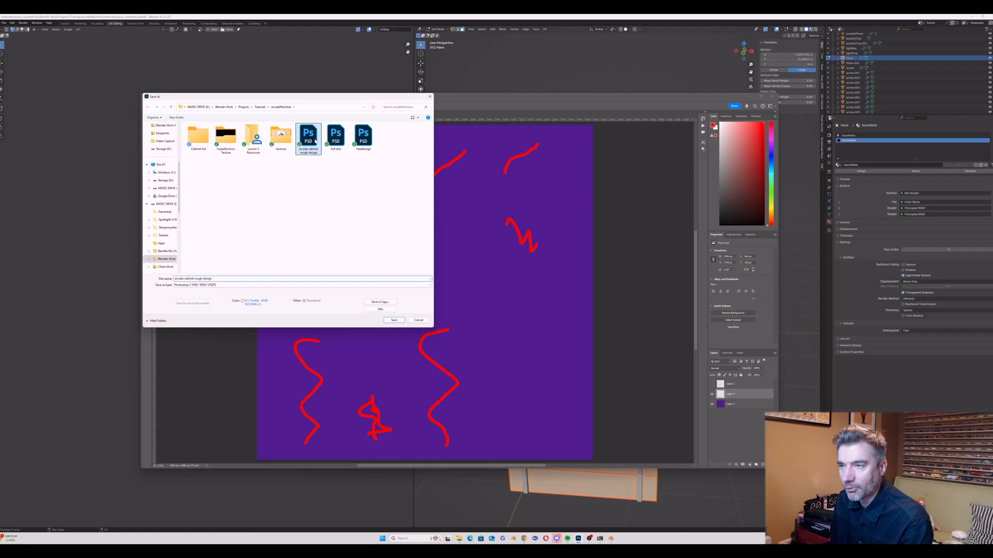
left_click(394, 321)
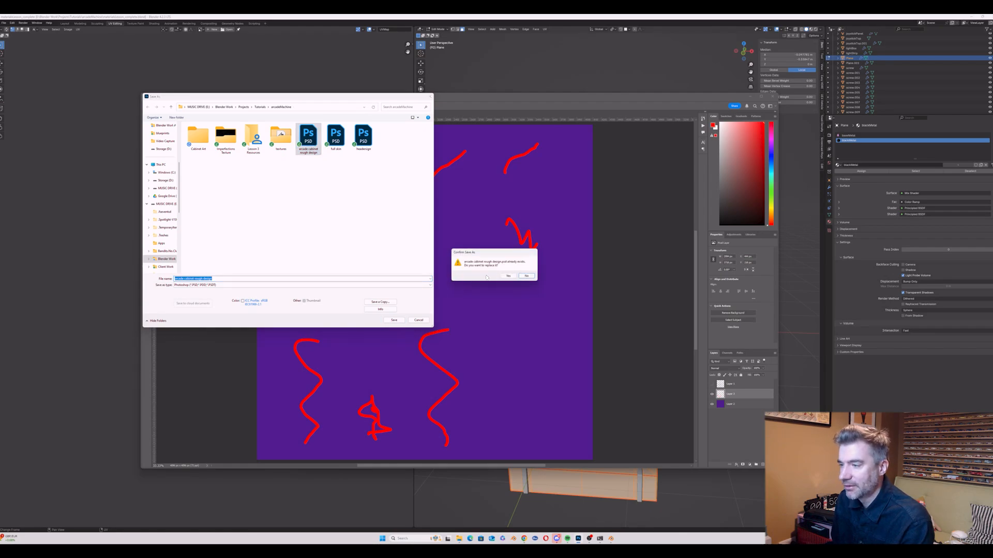
left_click(507, 277)
left_click(362, 117)
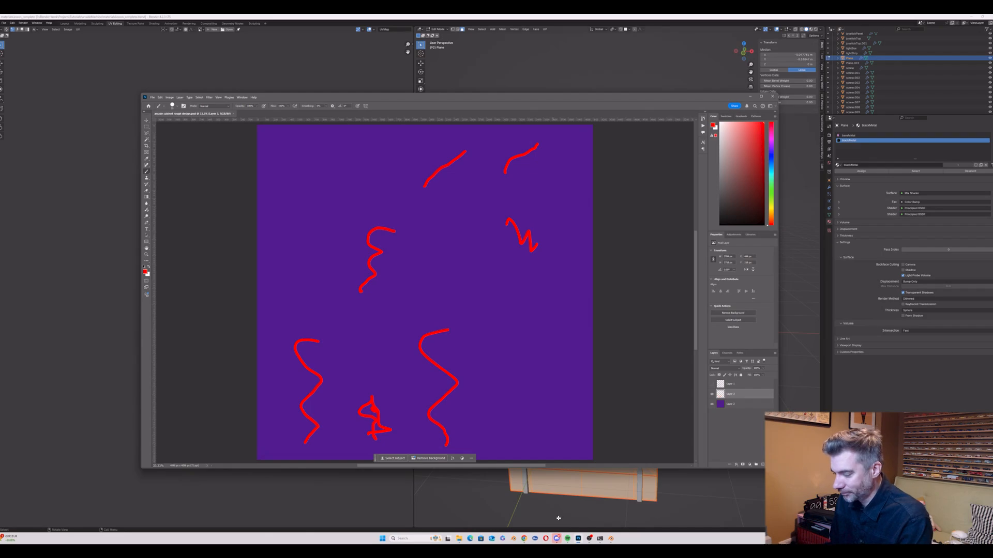
Step: Switch to Blender's Shading workspace and move the Multiply node slightly right in the second material slot's node graph
left_click(612, 540)
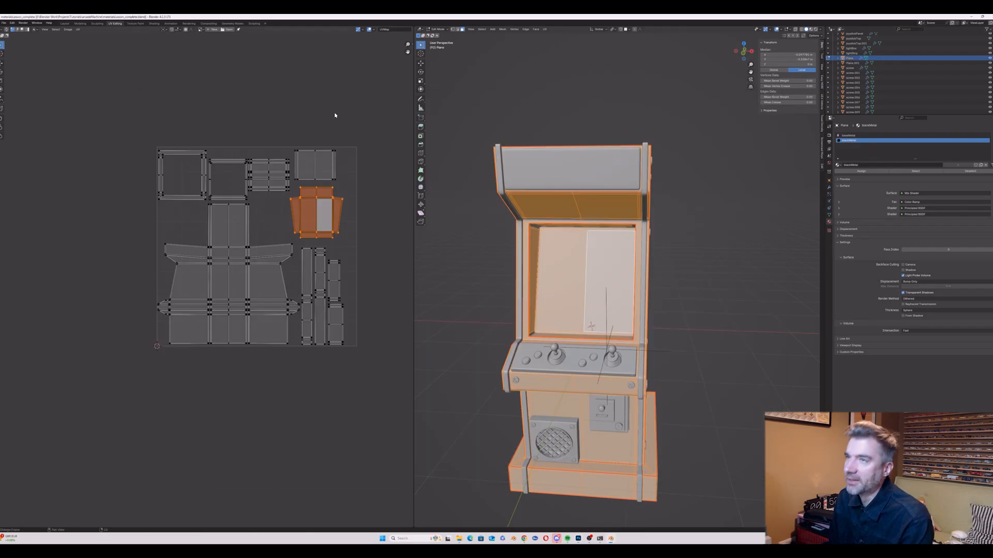
left_click(154, 23)
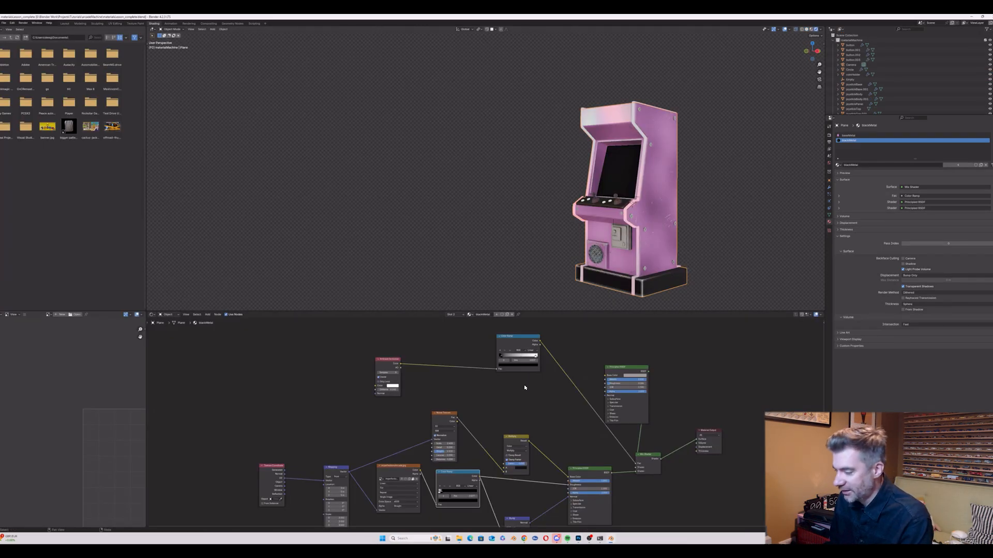
mouse_move(524, 387)
middle_mouse_down()
mouse_move(523, 402)
mouse_move(526, 387)
middle_mouse_up()
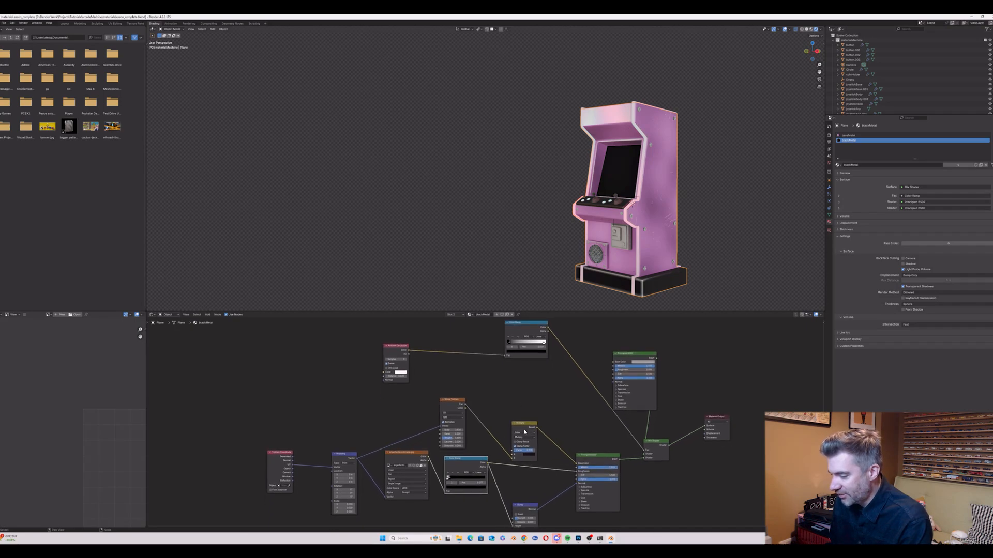
scroll(532, 422, "down", 2)
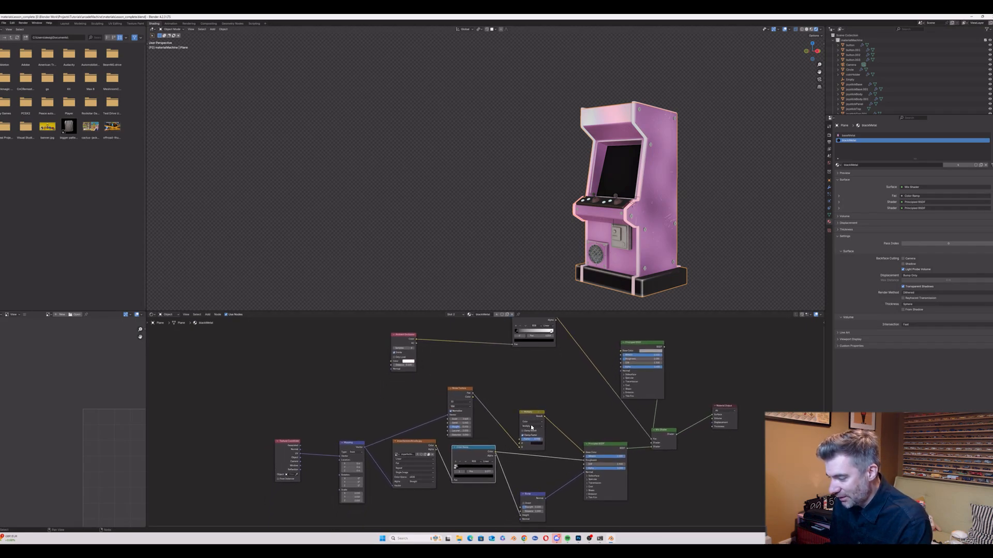
left_click(532, 413)
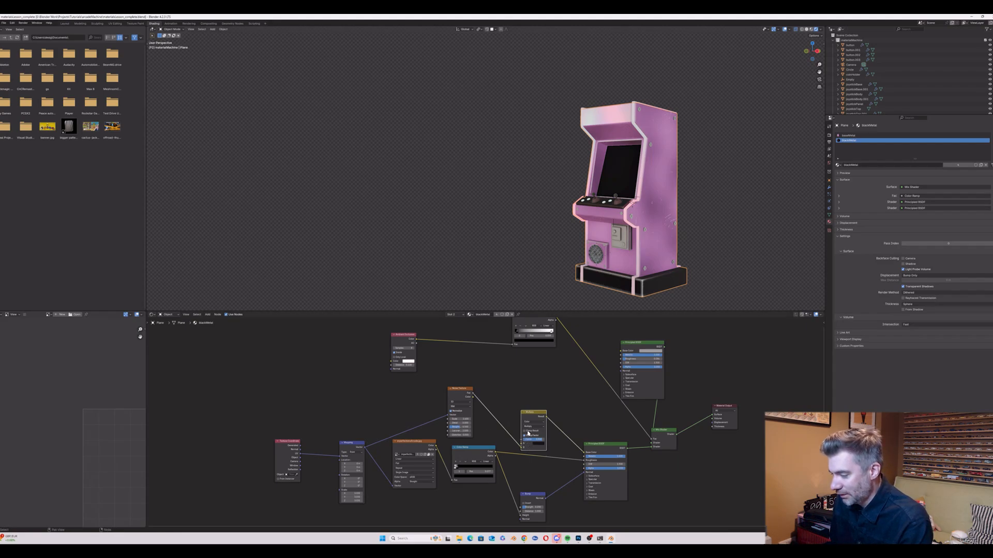
left_click_drag(527, 412, 540, 409)
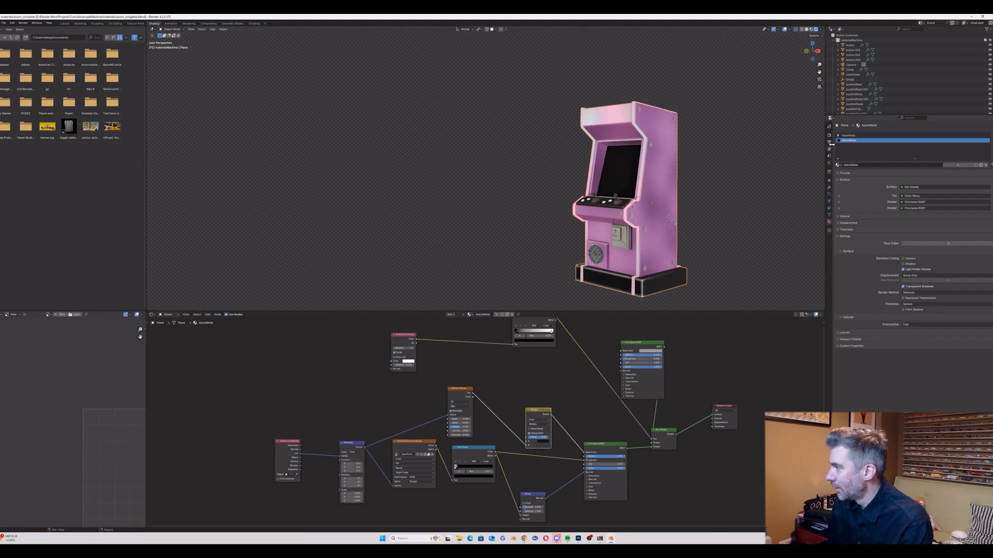
Step: Select the cabinet's first material slot and move its pink Multiply node slightly up and to the right
left_click(859, 136)
middle_click_drag(543, 368, 544, 383)
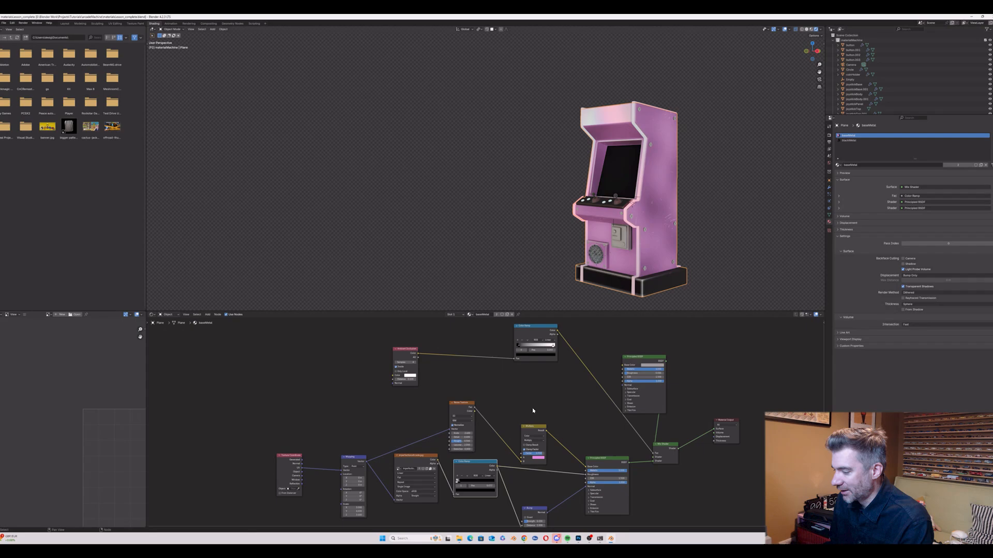
left_click_drag(529, 427, 539, 423)
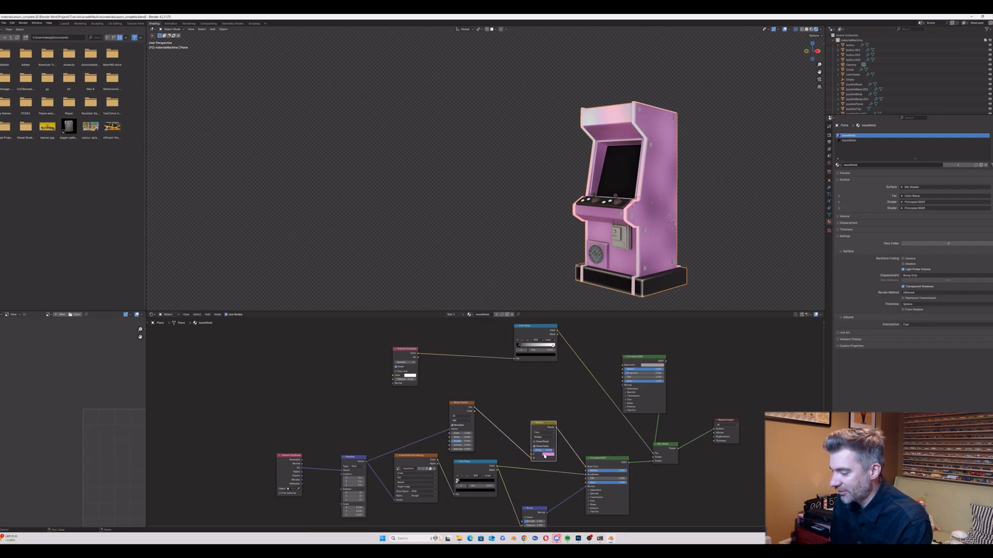
left_click(503, 383)
key("shift+a")
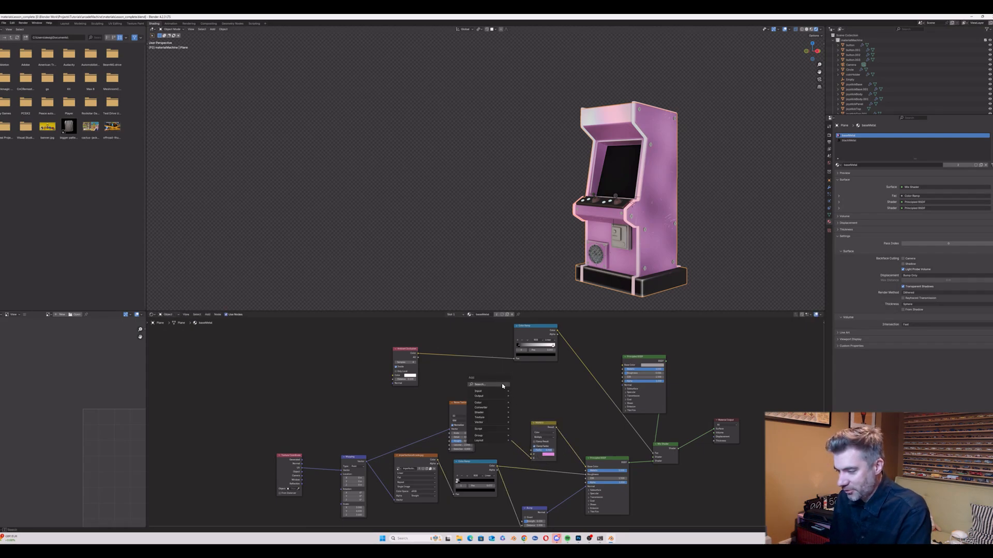
type("im")
key("Return")
left_click(502, 381)
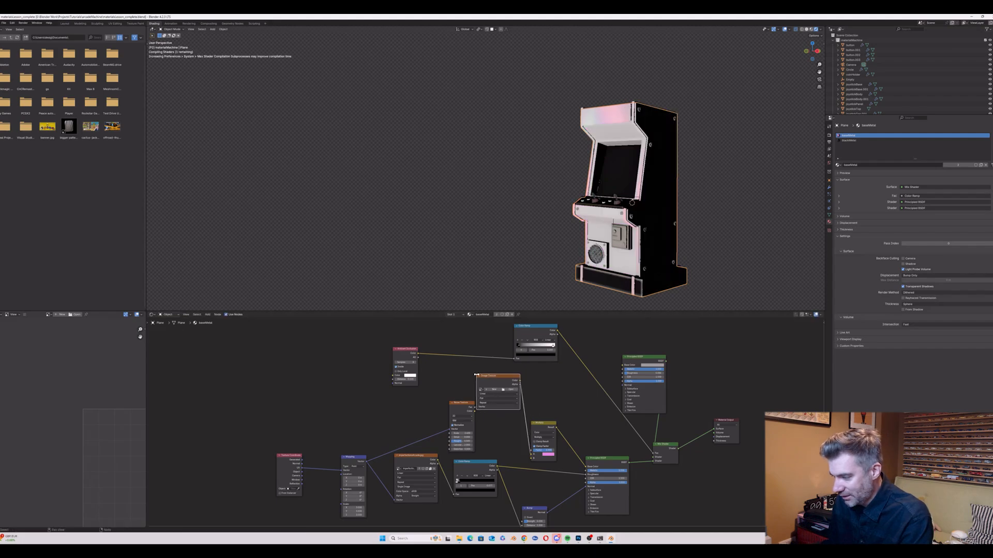
key("ctrl+z")
key("ctrl+z")
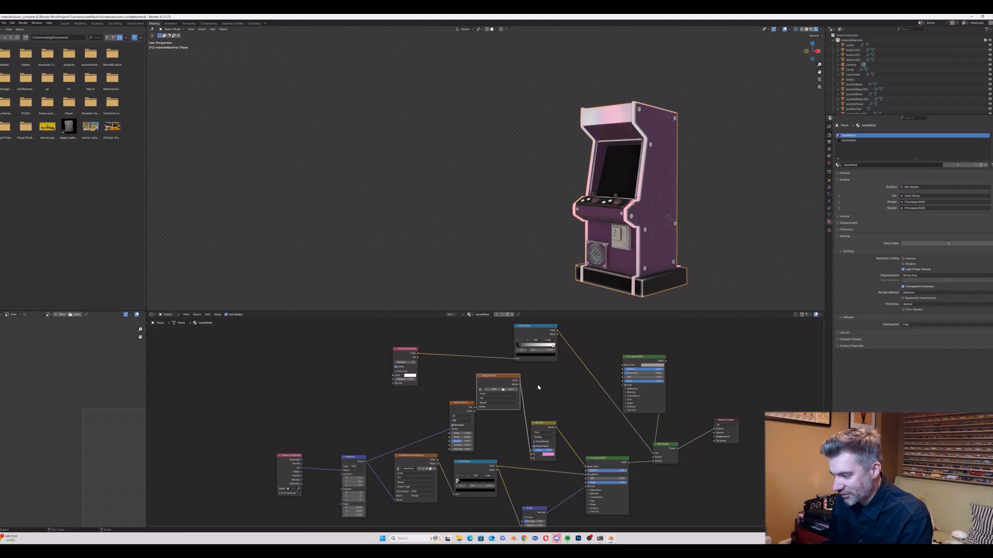
key("x")
Step: Add an Image Texture node above the Multiply node and connect its color output to Multiply's lower color input
key("shift+a")
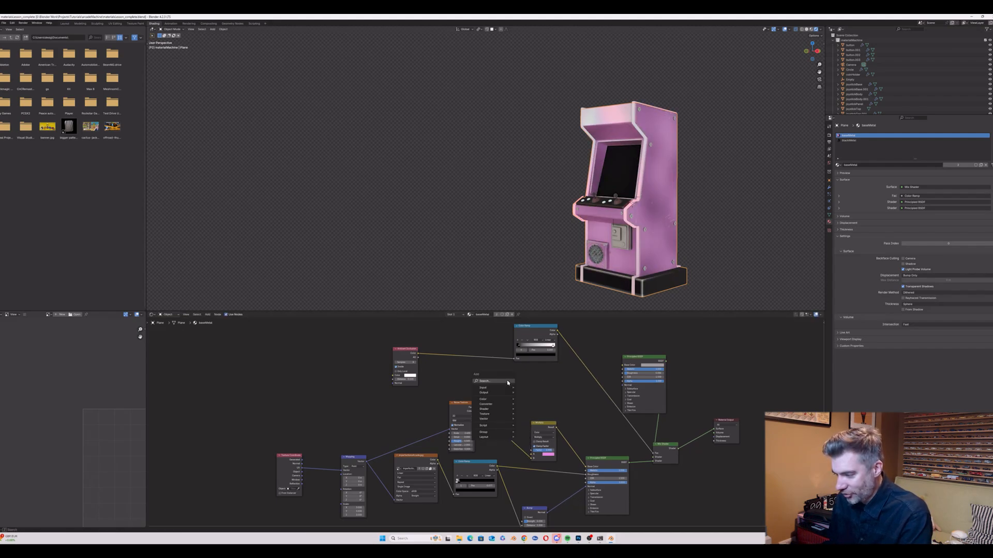
left_click(511, 379)
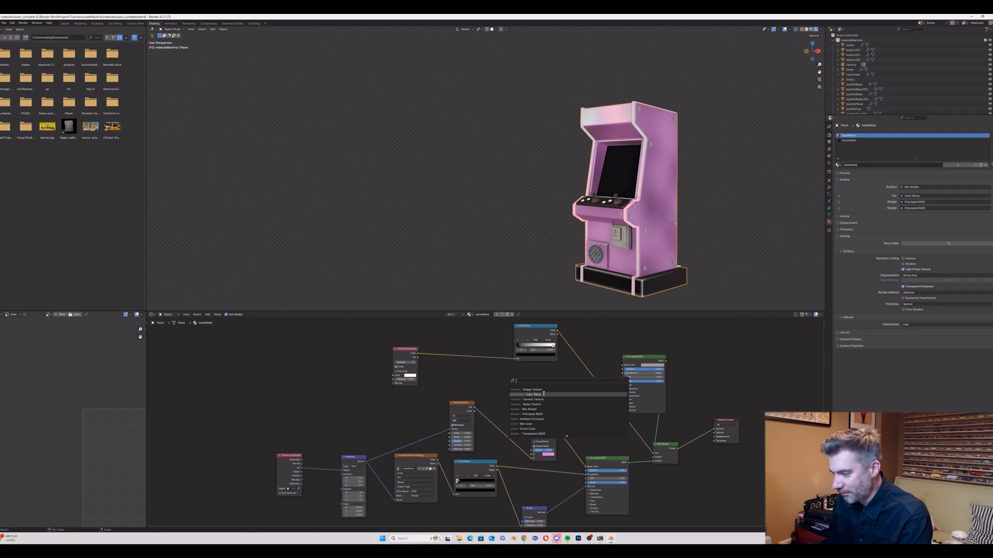
left_click(535, 390)
left_click(483, 372)
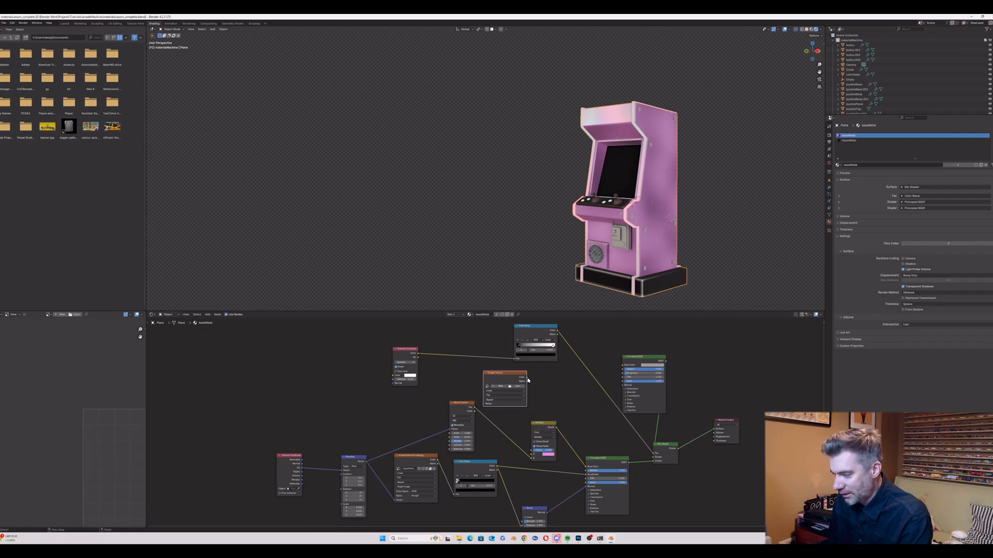
left_click_drag(527, 380, 534, 455)
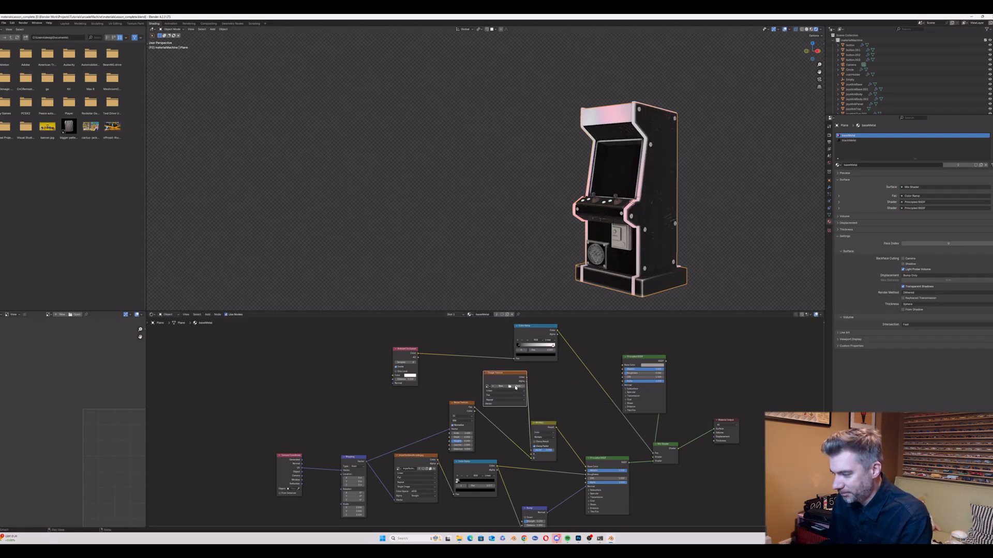
Step: Load arcade cabinet rough design.psd into the new Image Texture node and inspect the texture on the cabinet
left_click(516, 386)
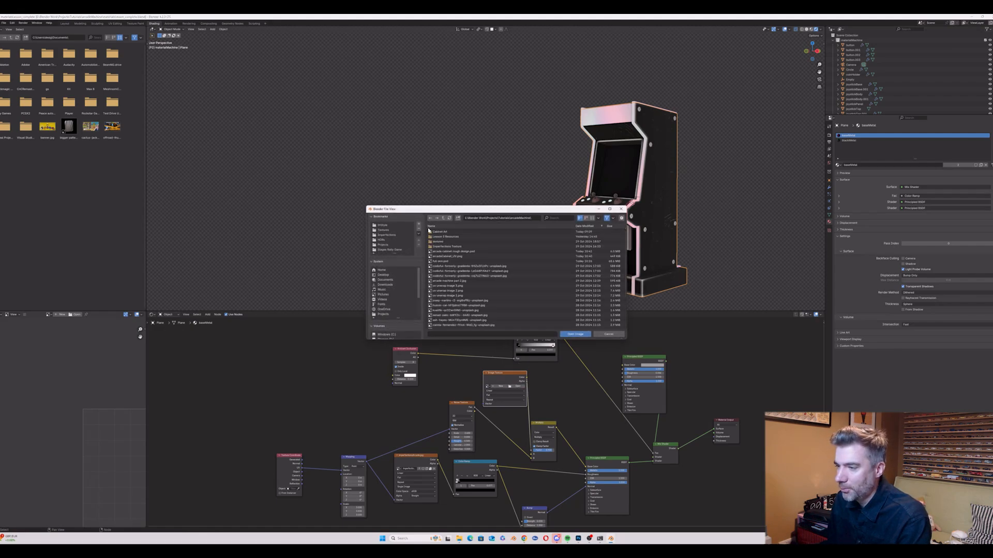
key("Escape")
middle_click_drag(641, 202, 681, 157)
Step: Switch to Photoshop and toggle the UV layout and red squiggle layers to compare them against the purple fill
left_click(578, 538)
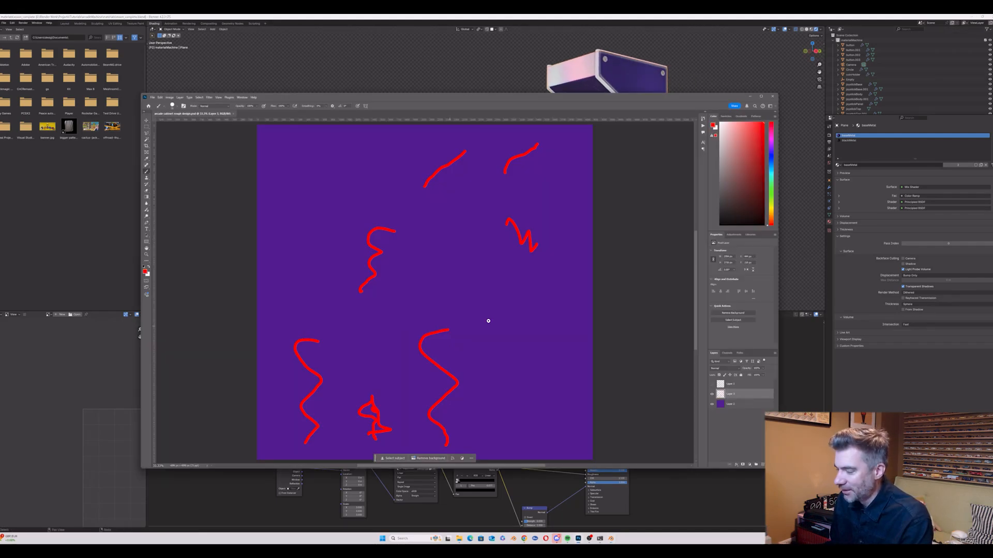
left_click(711, 384)
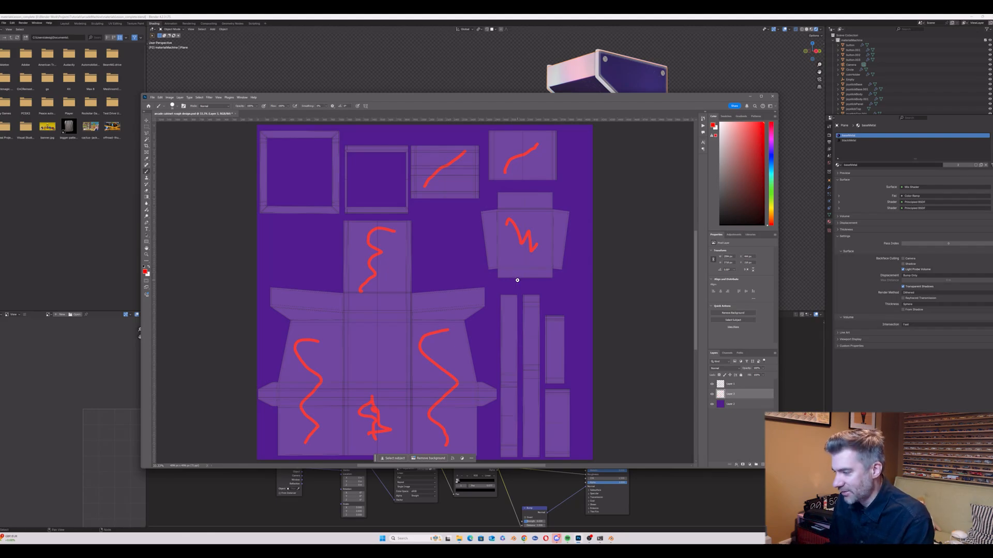
left_click(712, 396)
left_click(712, 384)
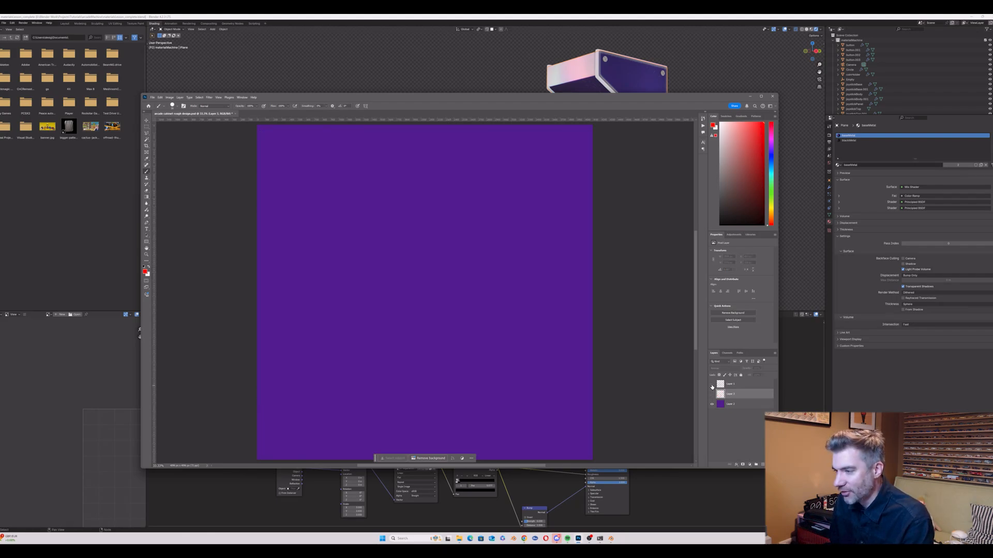
left_click(711, 384)
left_click(712, 385)
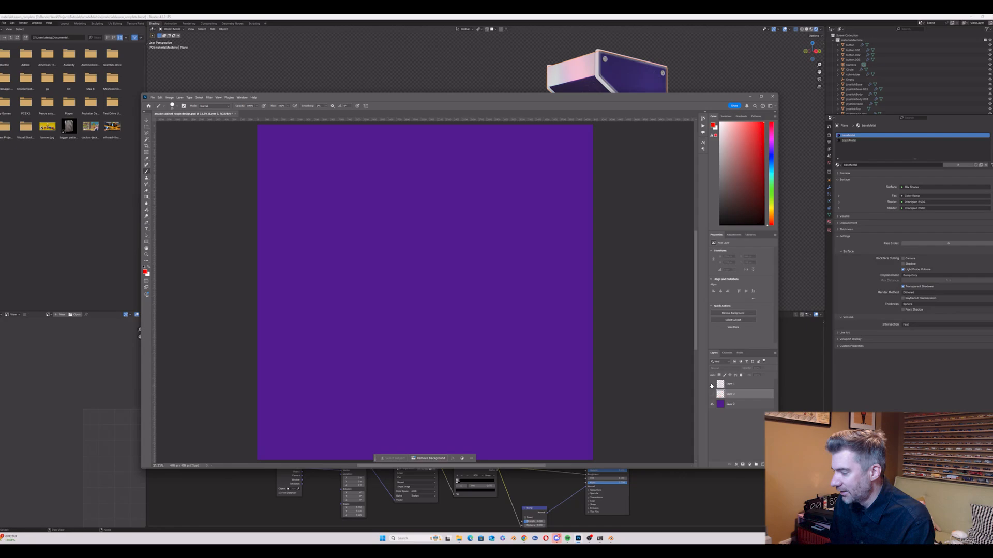
left_click(712, 385)
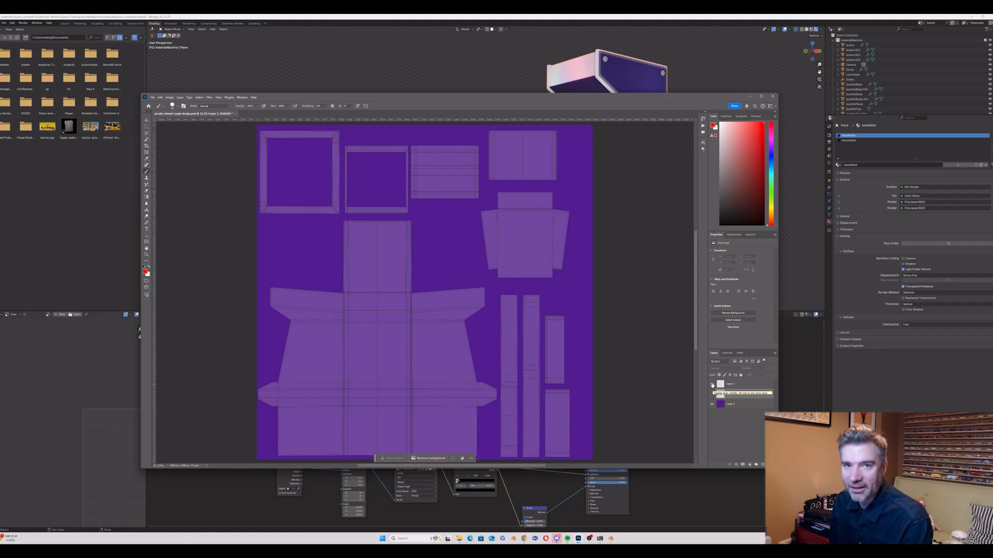
left_click(711, 385)
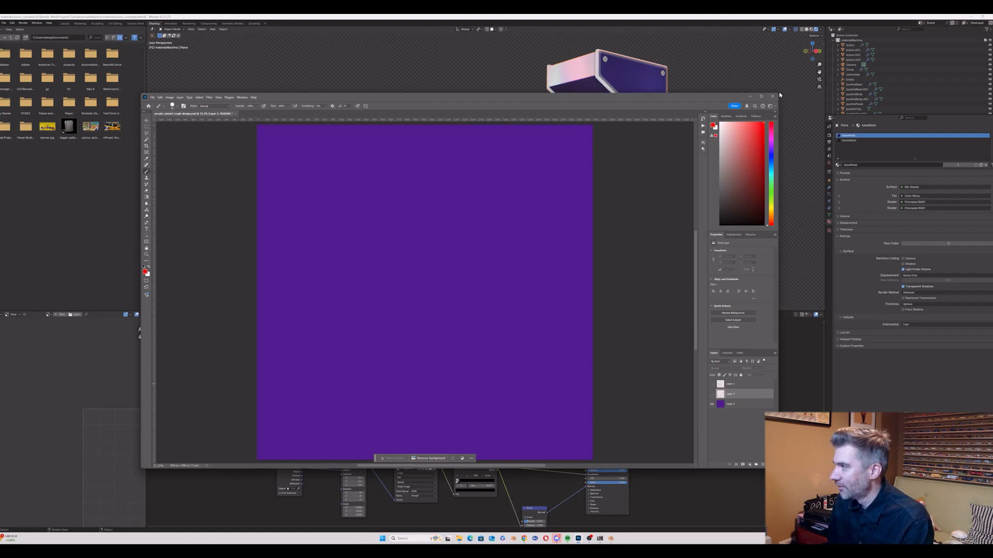
Step: Return to Blender and unlink the PSD image from the Image Texture node
left_click(784, 118)
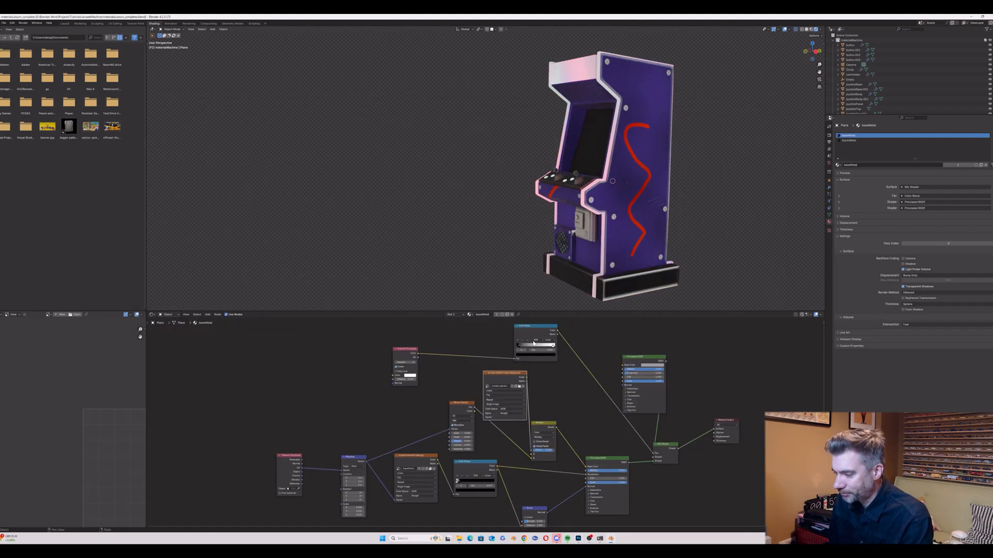
left_click(524, 386)
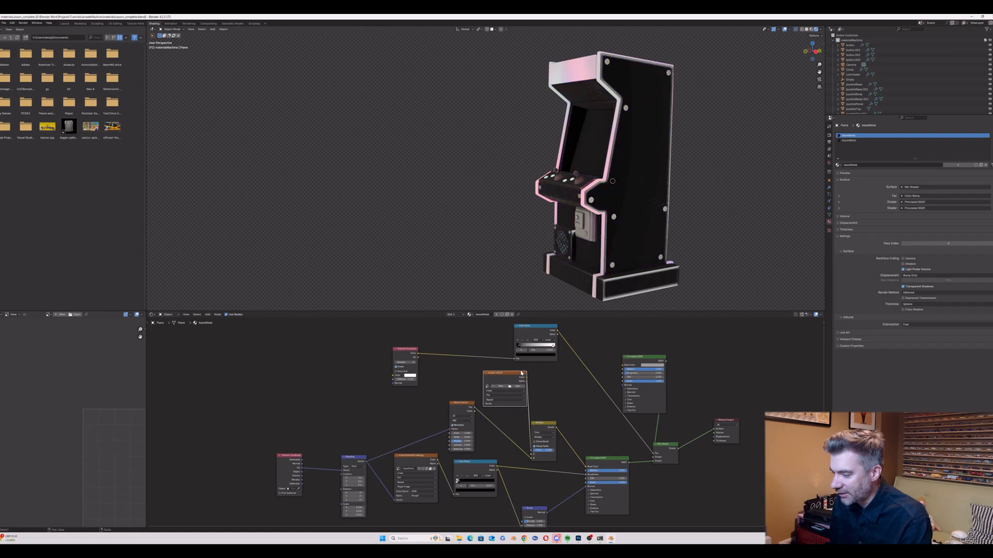
middle_click_drag(520, 374, 528, 369)
Step: Create a new 4096 by 4096 px image named CabinetTexture in the Image Texture node and nudge the node slightly
left_click(514, 381)
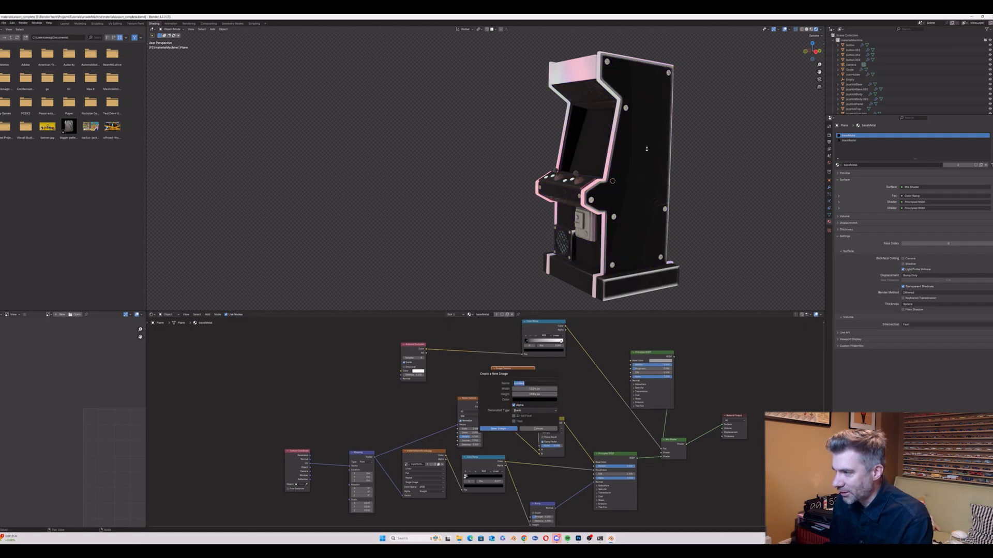
left_click(687, 203)
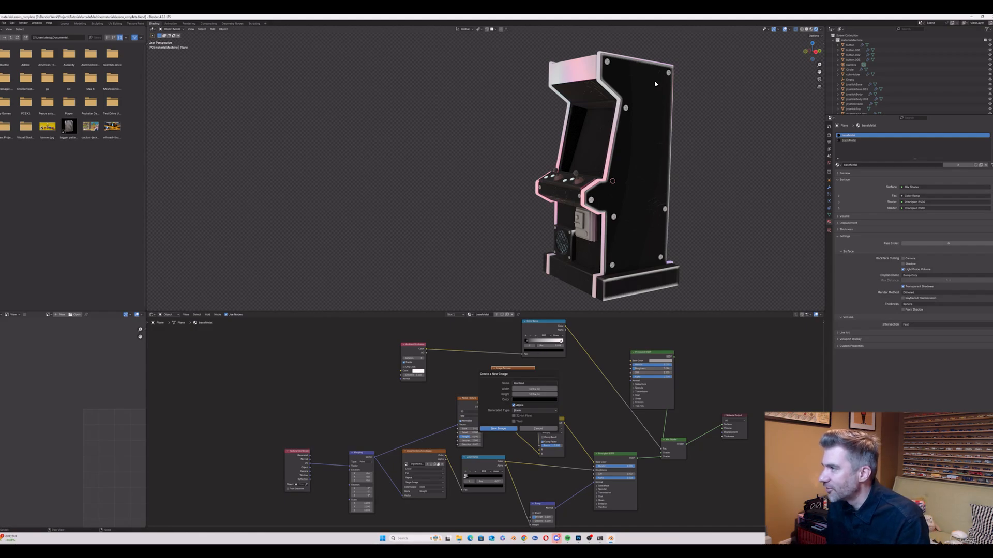
left_click(535, 389)
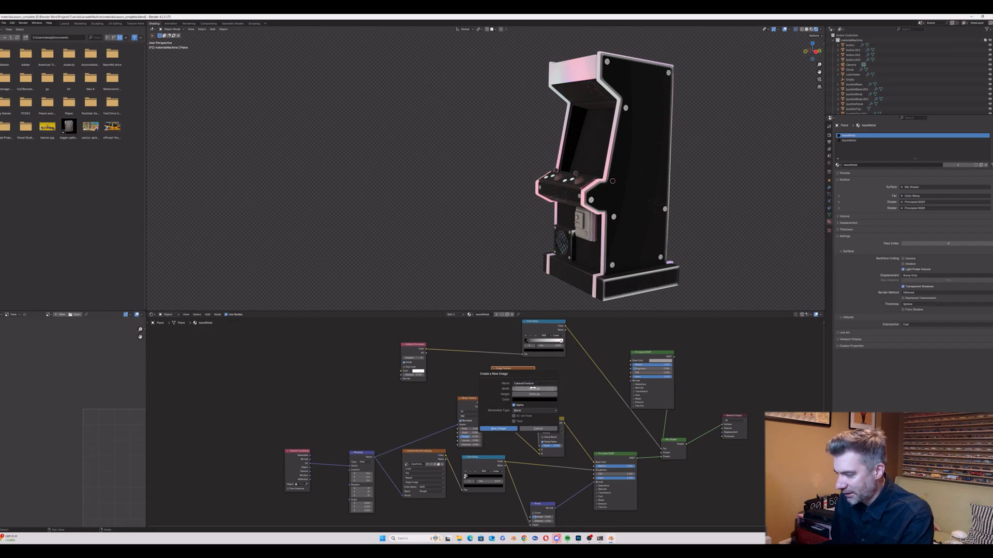
left_click(532, 388)
type("4096")
key("Tab")
type("4096")
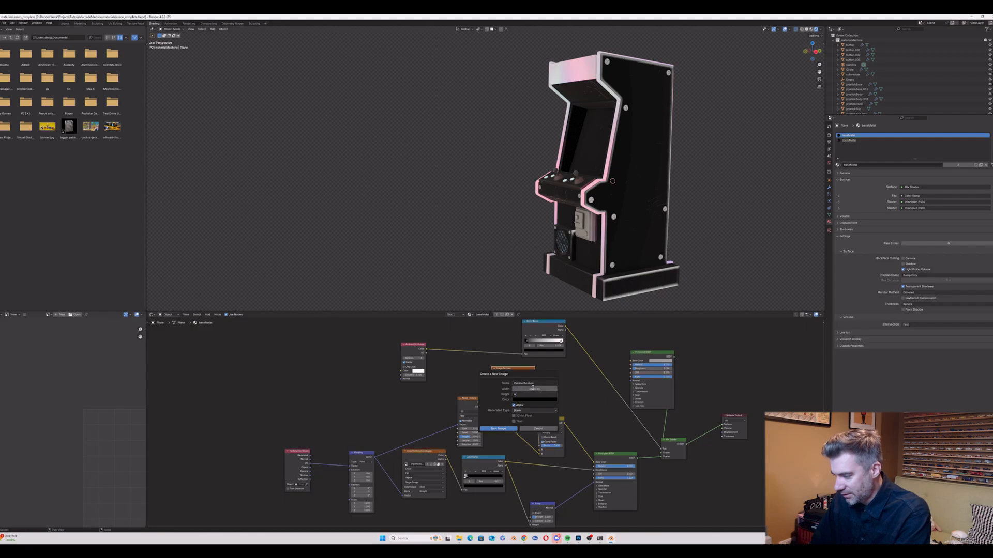
key("Tab")
key("Return")
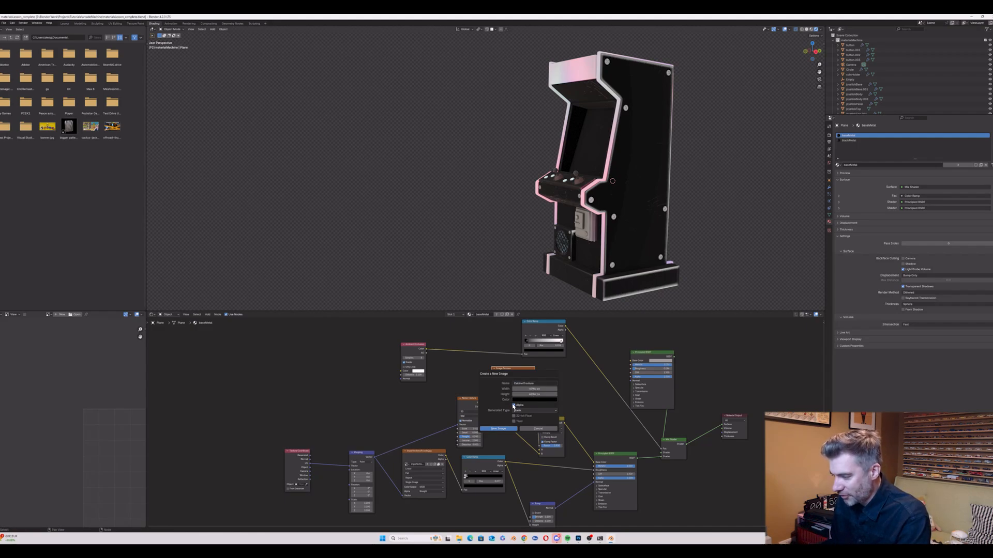
left_click(507, 430)
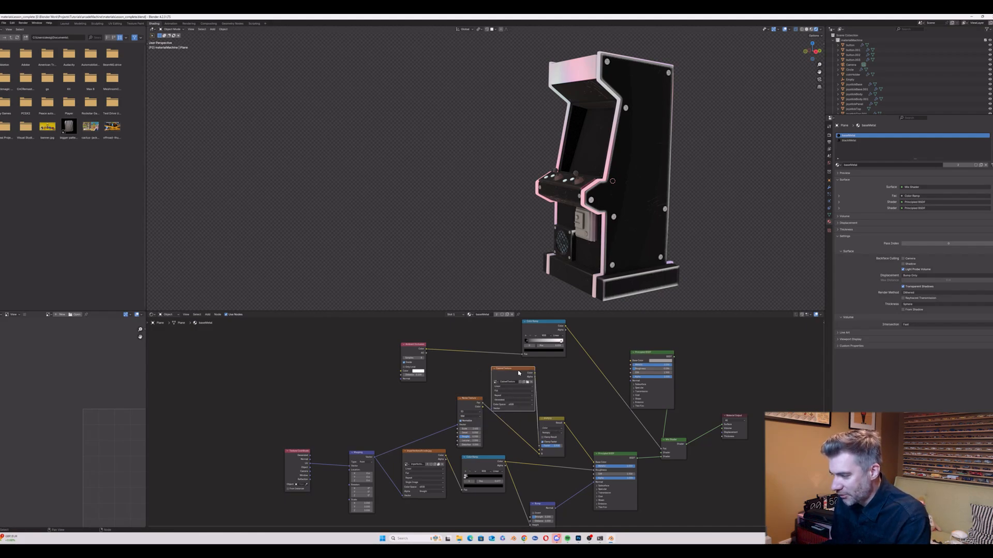
mouse_move(520, 370)
left_mouse_down()
mouse_move(505, 365)
mouse_move(518, 365)
left_mouse_up()
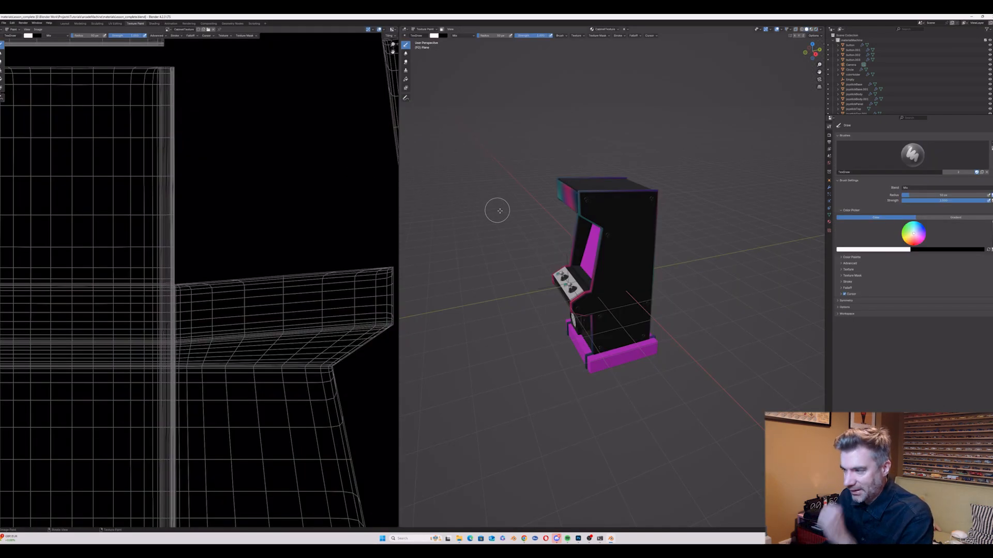
Step: Switch to the Texture Paint workspace, use Material Preview shading, and paint a thick white squiggle on the cabinet's side panel
middle_click_drag(497, 211, 531, 208)
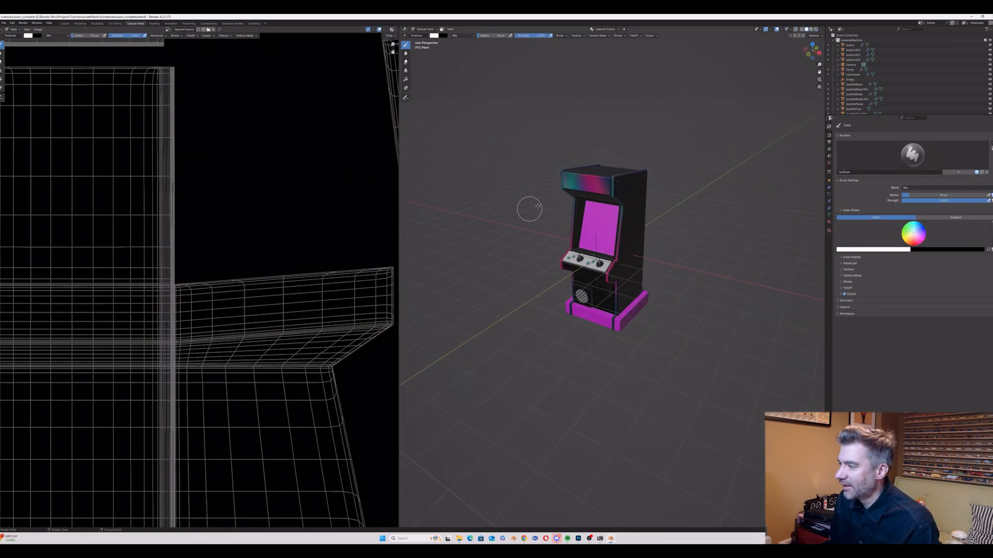
left_click(814, 30)
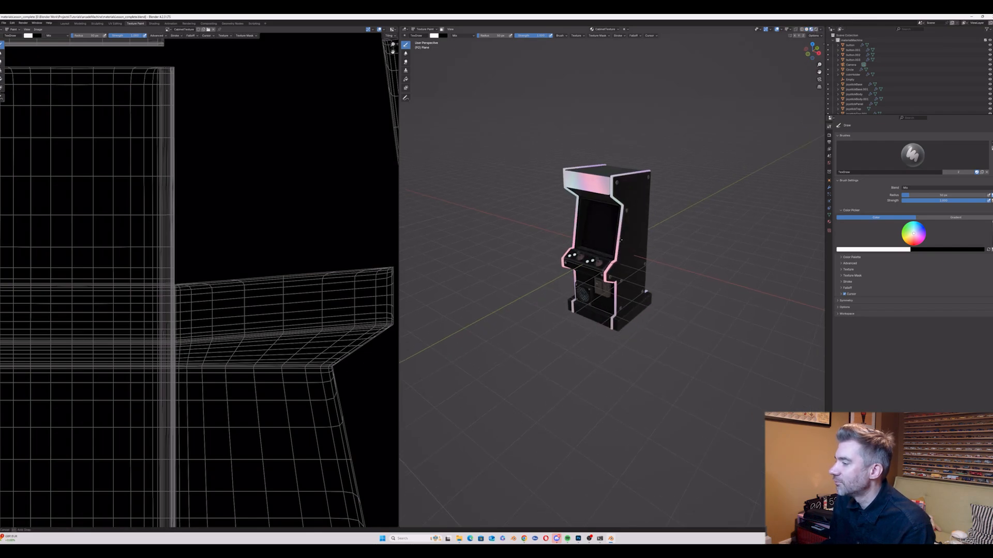
scroll(637, 221, "up", 3)
middle_click_drag(637, 222, 621, 227)
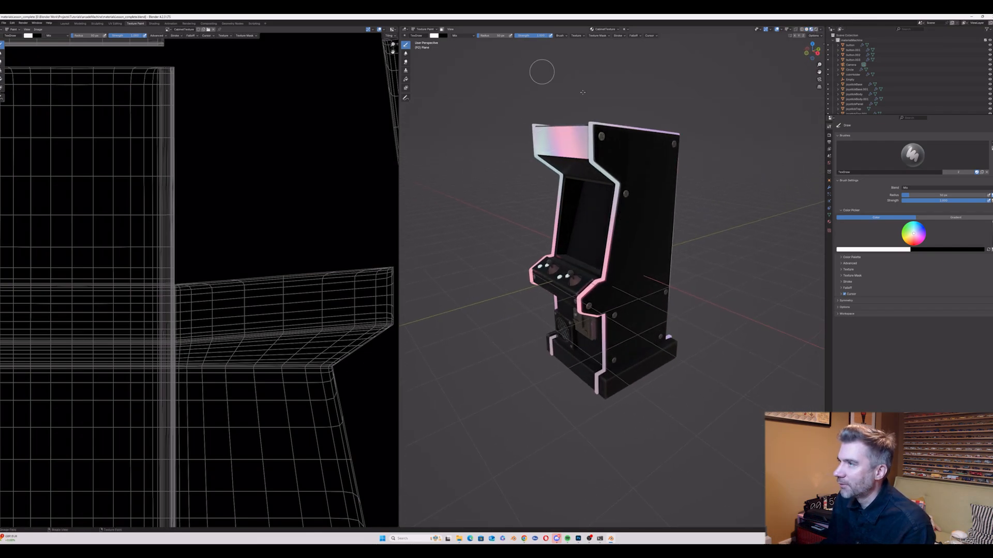
mouse_move(654, 155)
left_mouse_down()
mouse_move(645, 160)
mouse_move(647, 235)
mouse_move(632, 266)
left_mouse_up()
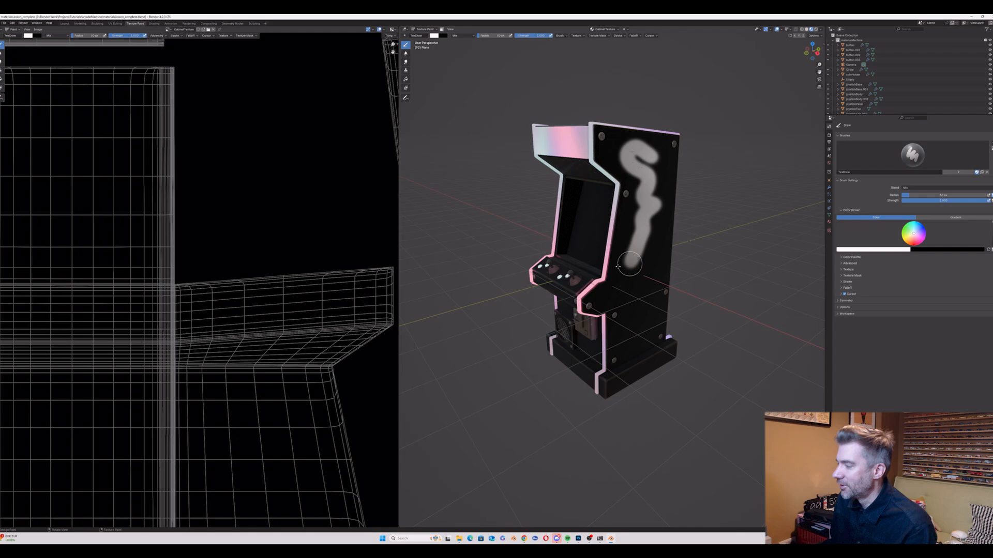
Step: Reduce the brush radius and paint small white squiggles on the cabinet's front beside the speaker and coin door
left_click(499, 36)
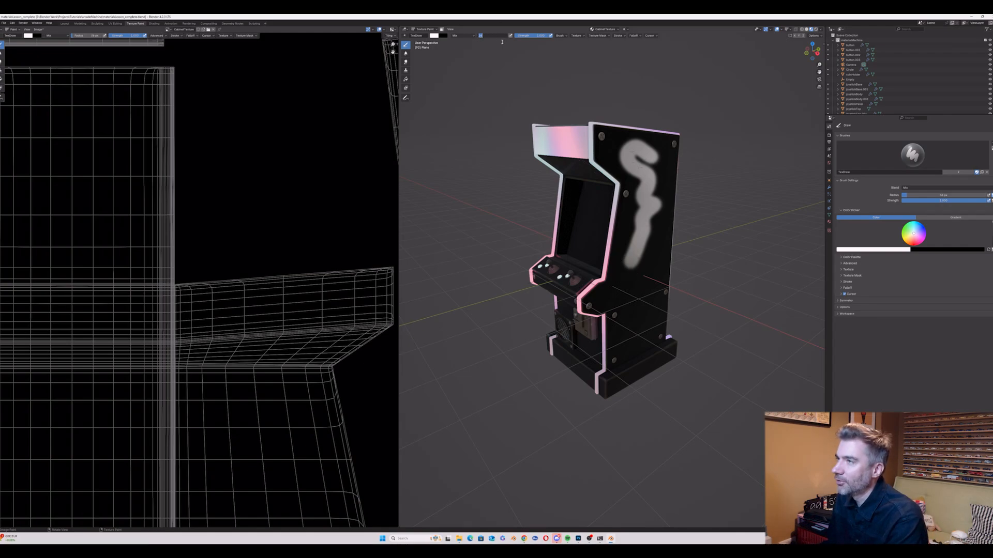
type("1")
key("Return")
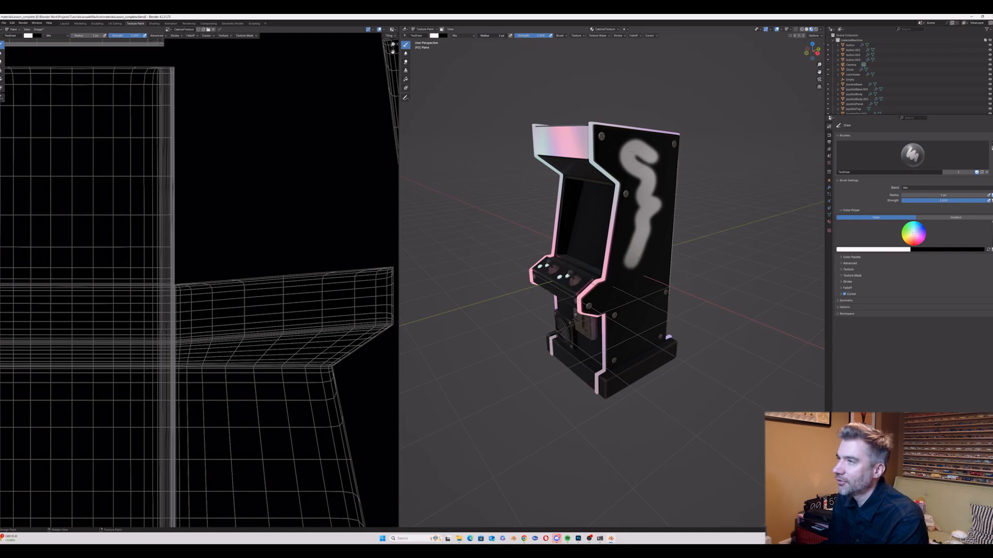
left_click_drag(500, 36, 503, 36)
middle_click_drag(612, 325, 638, 313)
left_click_drag(584, 360, 563, 364)
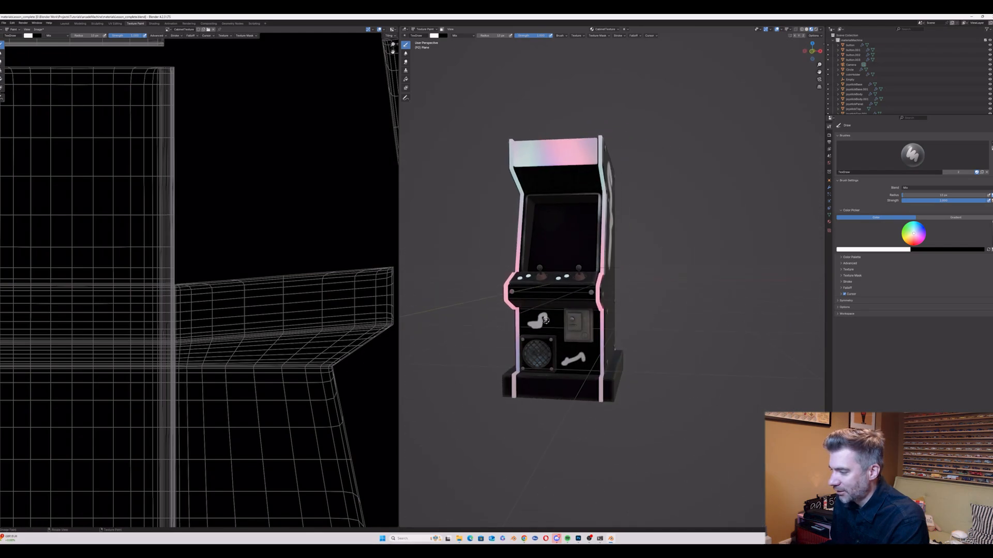
Step: Paint a thin wavy white line down the cabinet's opposite side panel
middle_click_drag(550, 322, 486, 207)
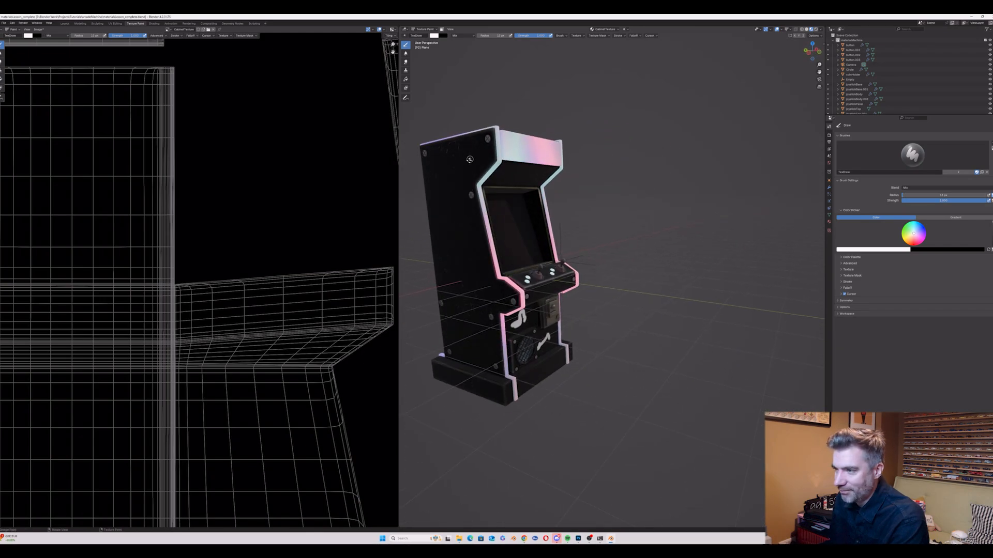
left_click_drag(470, 159, 453, 274)
mouse_move(504, 293)
middle_mouse_down()
mouse_move(482, 287)
mouse_move(529, 296)
mouse_move(515, 279)
mouse_move(564, 288)
middle_mouse_up()
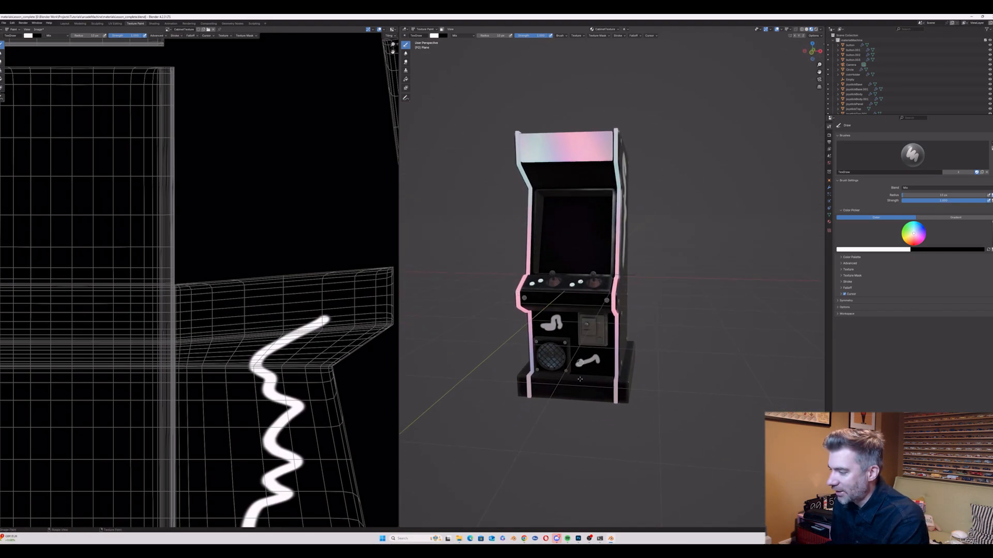
middle_click_drag(579, 293, 548, 286)
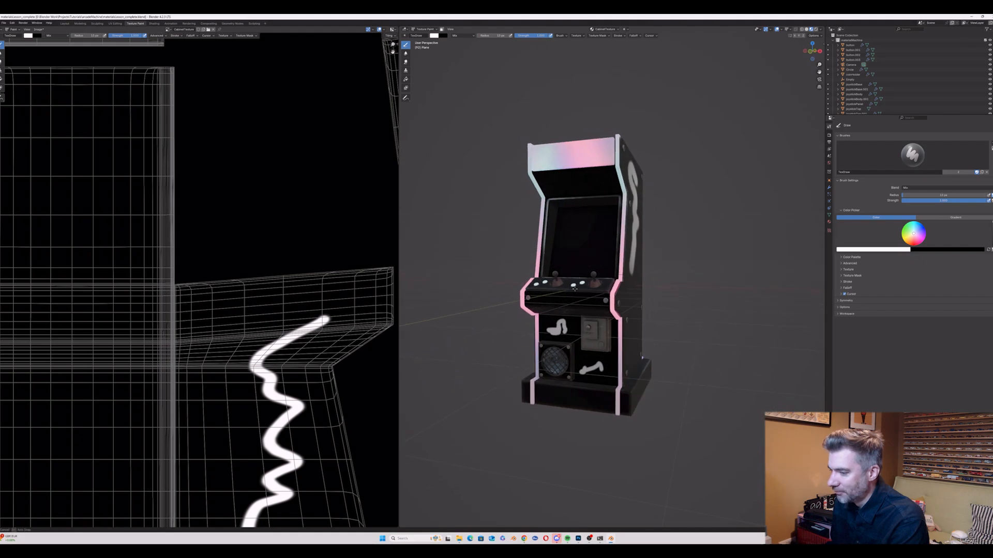
Step: Paint directly on the flat texture image: a squiggle on the lower central UV island and the word "Hello" on the upper central one
scroll(312, 282, "down", 7)
scroll(284, 260, "up", 1)
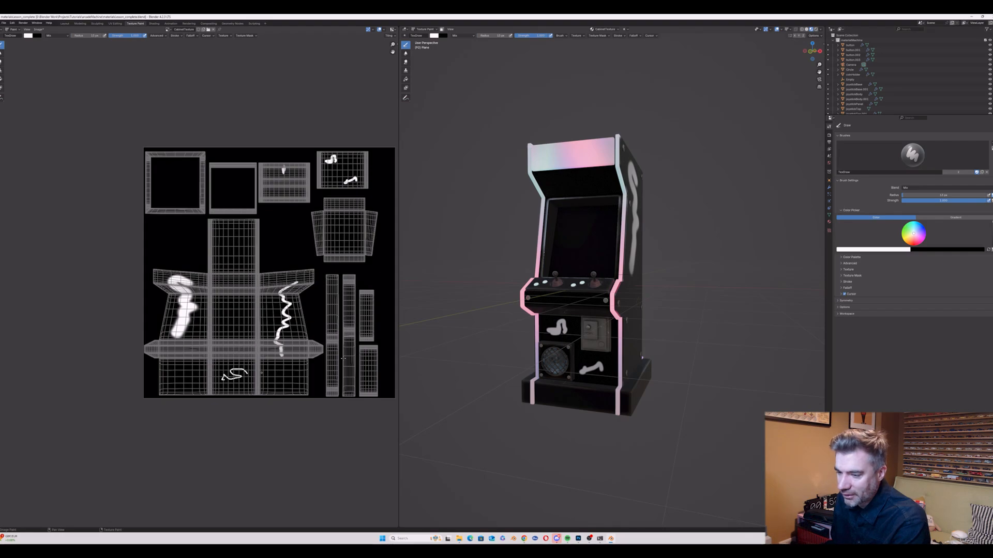
middle_click_drag(658, 309, 462, 309)
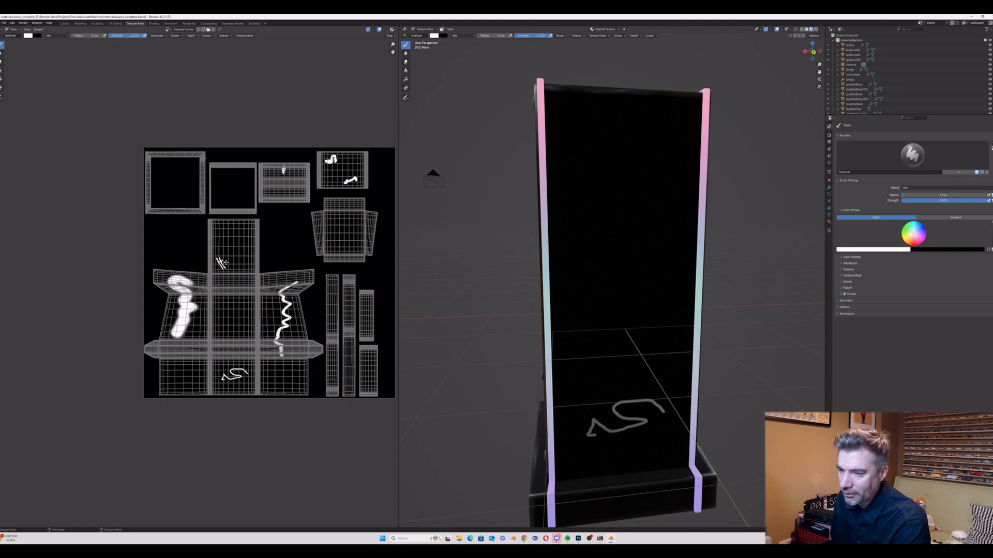
left_click_drag(222, 262, 244, 250)
Step: Paint a thin white zigzag and two small hooked marks below the thick squiggle on the cabinet's side panel
mouse_move(558, 191)
middle_mouse_down()
mouse_move(592, 211)
mouse_move(530, 190)
mouse_move(548, 188)
mouse_move(547, 255)
middle_mouse_up()
scroll(576, 198, "down", 3)
scroll(579, 207, "down", 4)
scroll(547, 255, "up", 3)
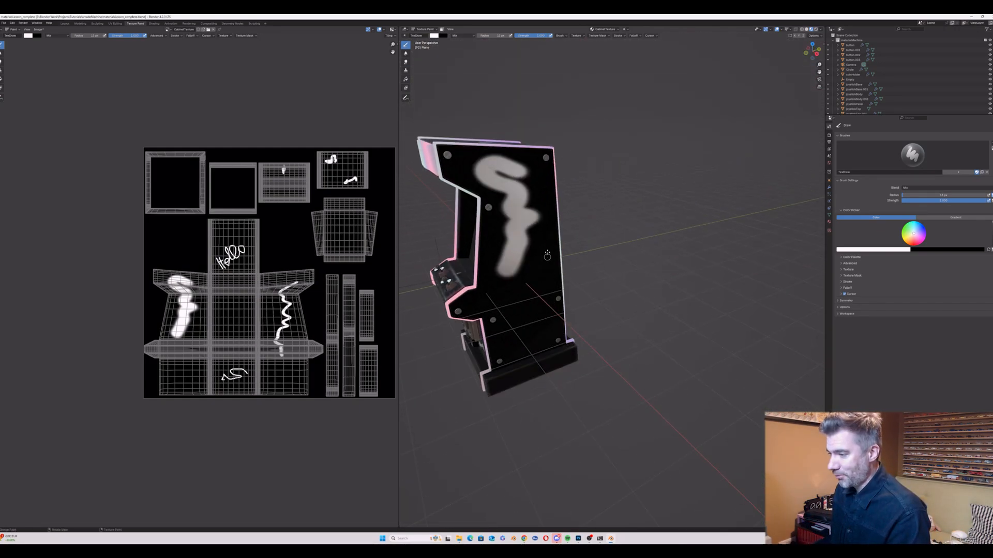
left_click_drag(547, 240, 548, 254)
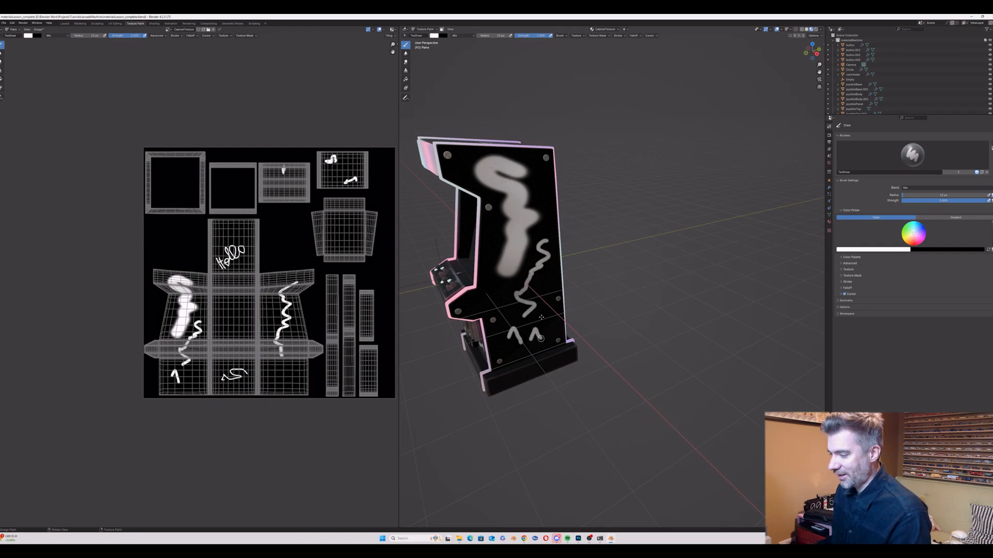
left_click_drag(541, 317, 550, 296)
left_click_drag(540, 281, 537, 289)
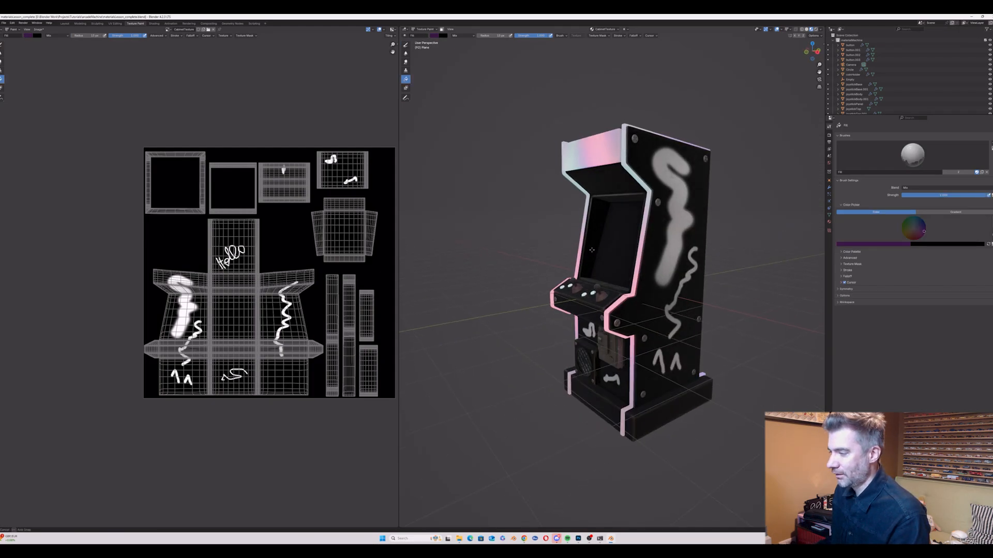
mouse_move(603, 244)
middle_mouse_down()
mouse_move(588, 254)
mouse_move(603, 256)
middle_mouse_up()
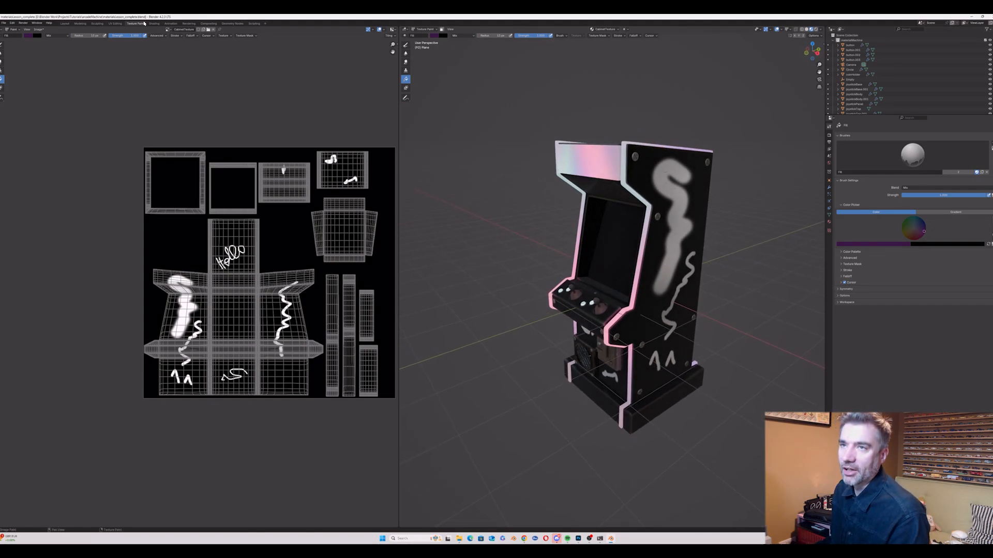
Step: Remove the painted image from the cabinet's Image Texture node and create a new blank black image named CabinetTexture in it
left_click(154, 23)
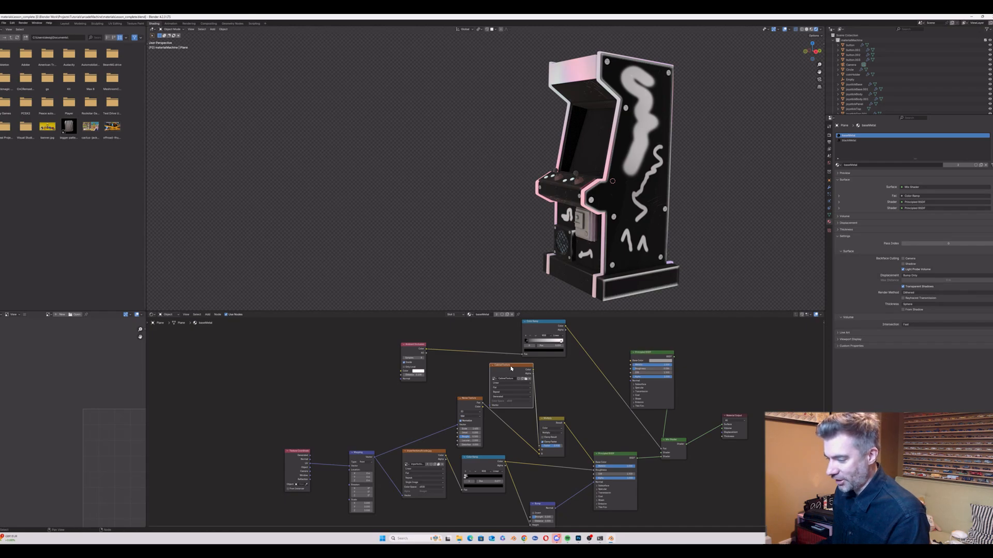
left_click(531, 380)
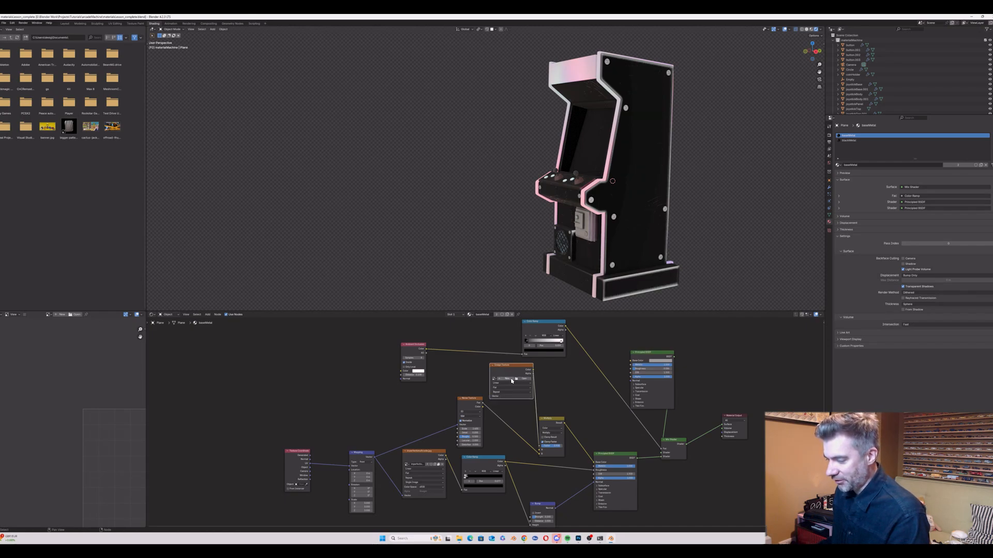
left_click(510, 379)
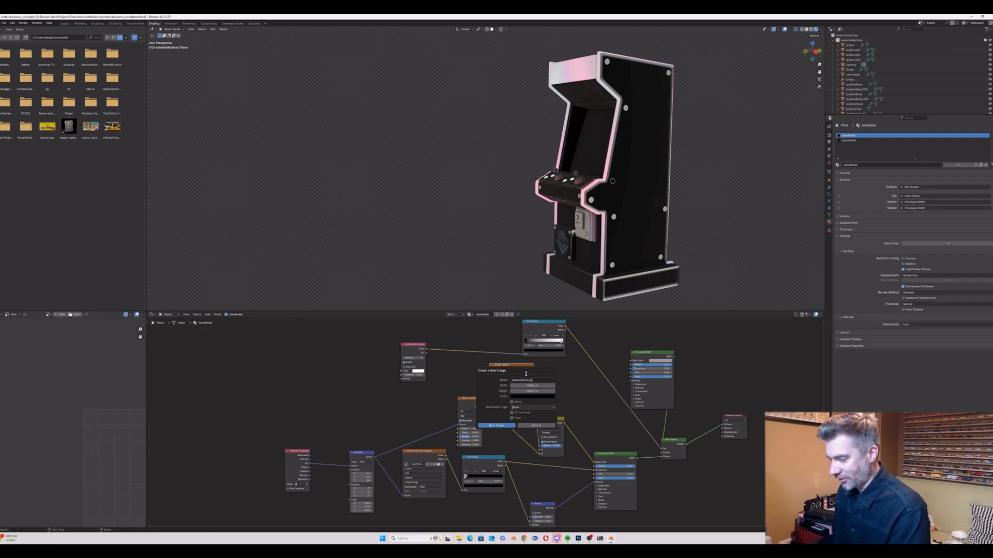
left_click(496, 426)
left_click(503, 367)
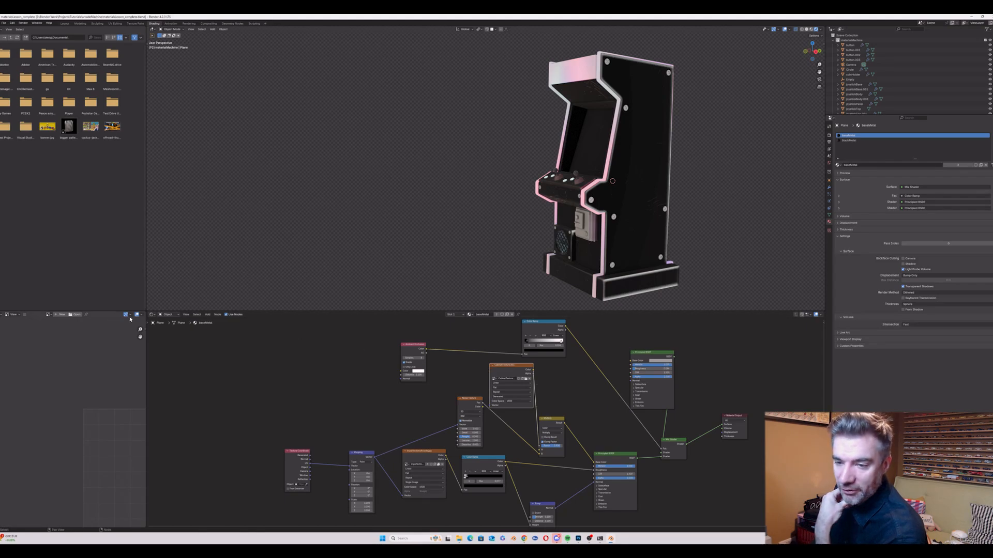
Step: Pack the external resources into the blend file
left_click(4, 23)
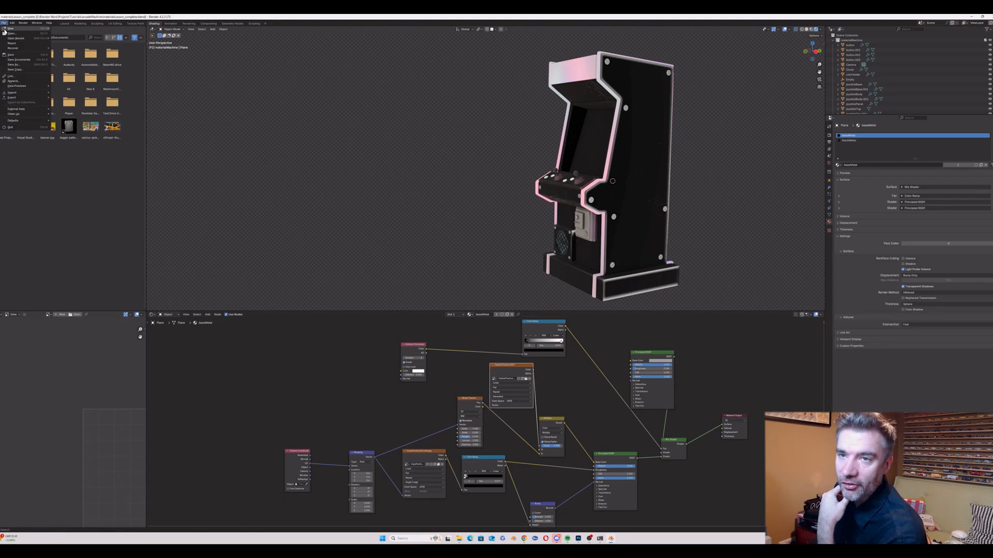
mouse_move(16, 108)
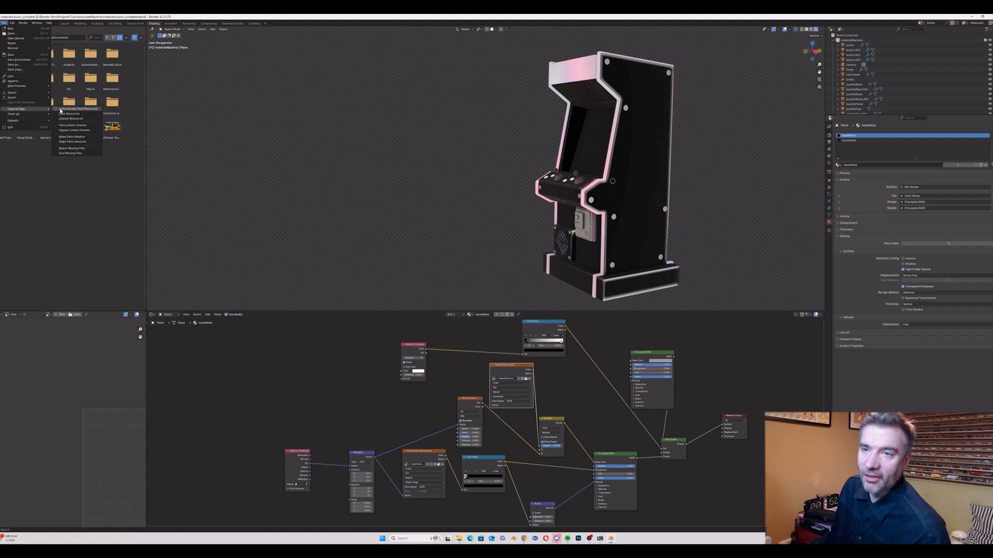
left_click(61, 113)
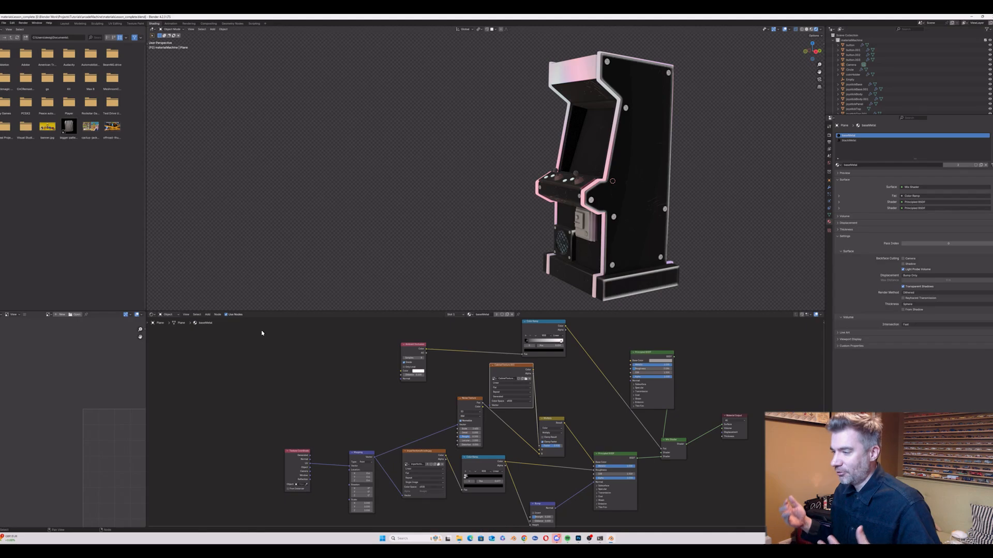
scroll(47, 368, "down", 4)
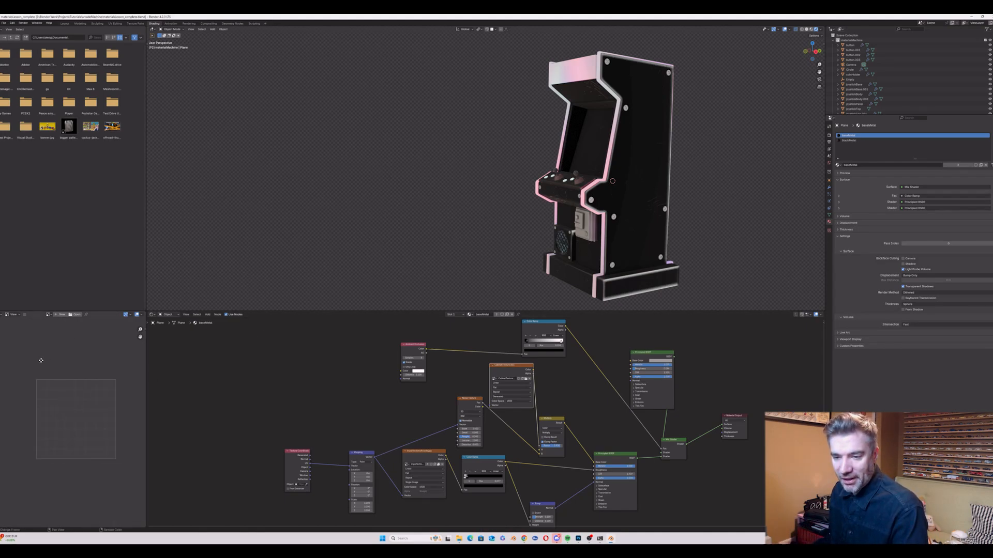
scroll(50, 369, "up", 2)
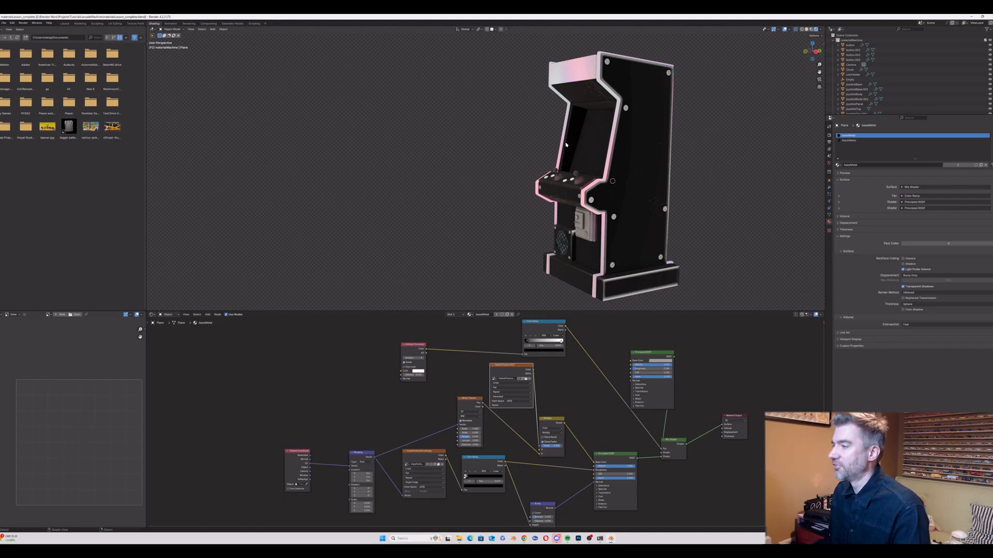
mouse_move(575, 149)
middle_mouse_down()
mouse_move(557, 148)
mouse_move(634, 137)
mouse_move(569, 155)
middle_mouse_up()
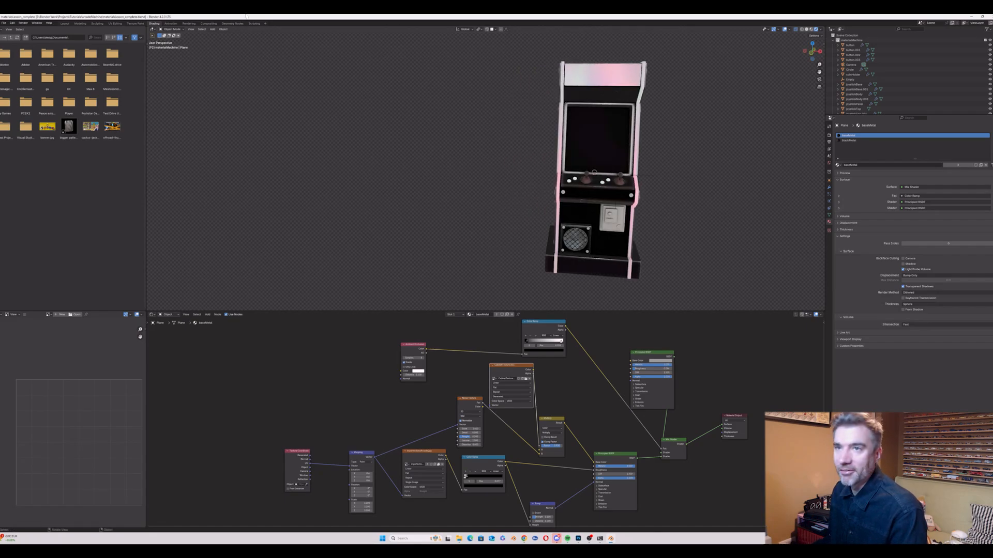
Step: Set the texture paint Fill colour to a dark purple and fill the entire blank cabinet texture with it
left_click(137, 24)
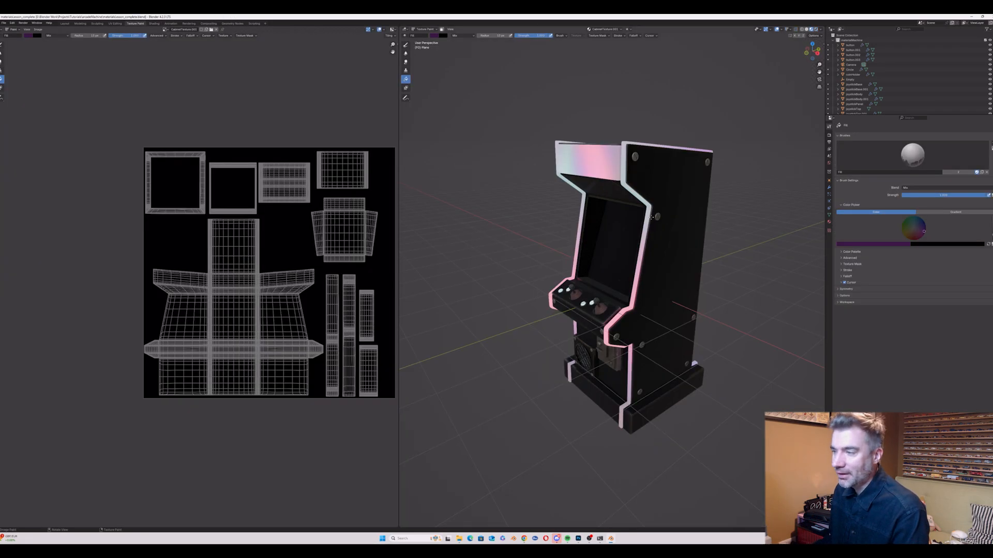
middle_click_drag(651, 217, 649, 213)
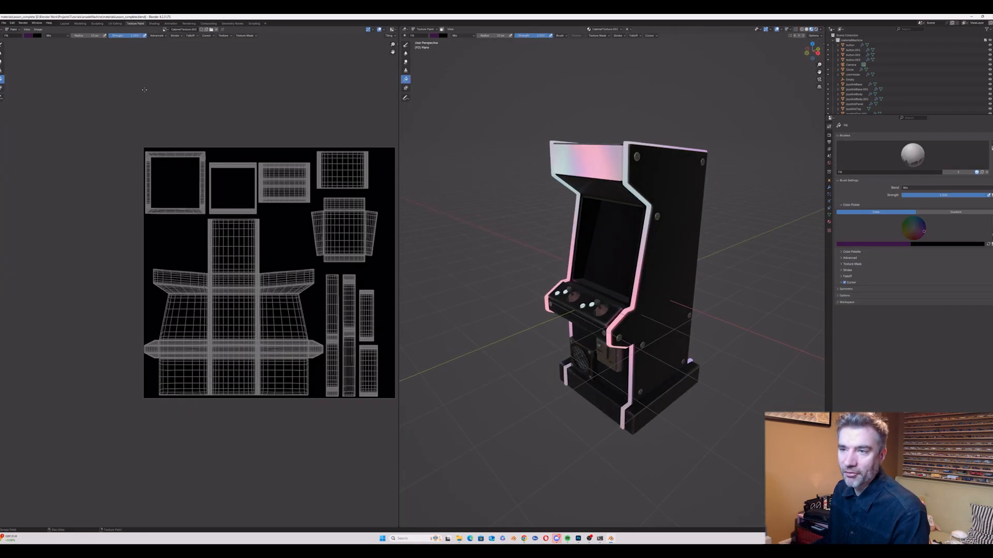
right_click(26, 37)
left_click(26, 38)
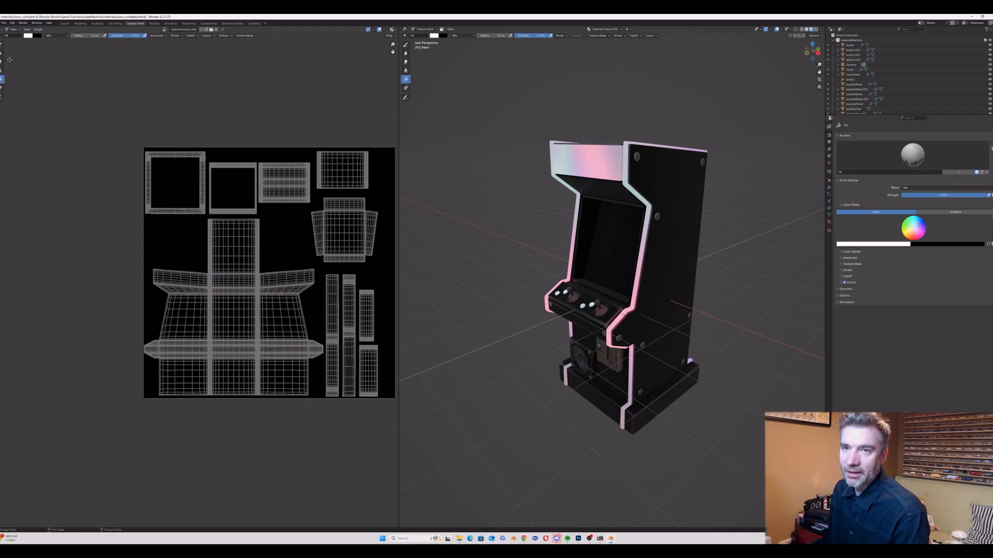
left_click(26, 36)
left_click(58, 72)
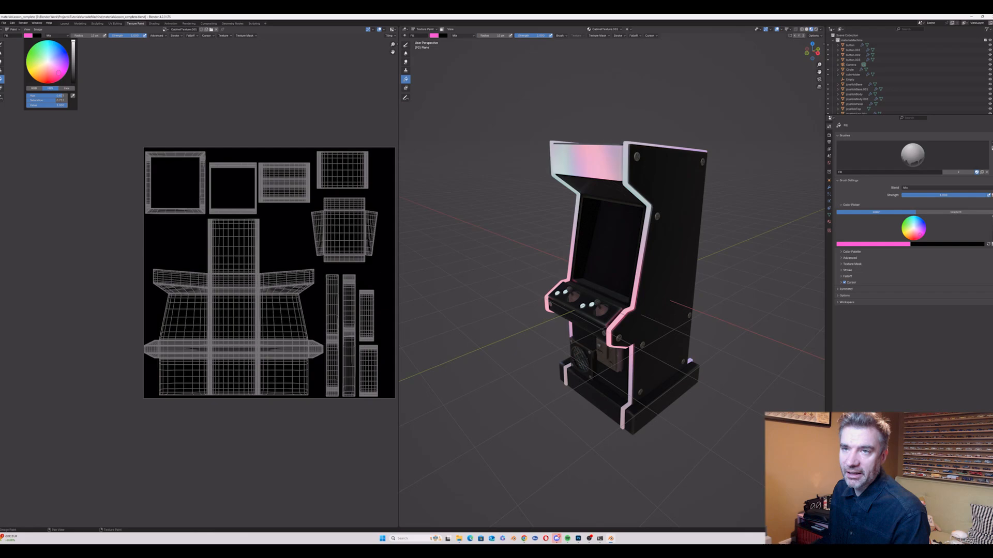
left_click_drag(72, 58, 73, 68)
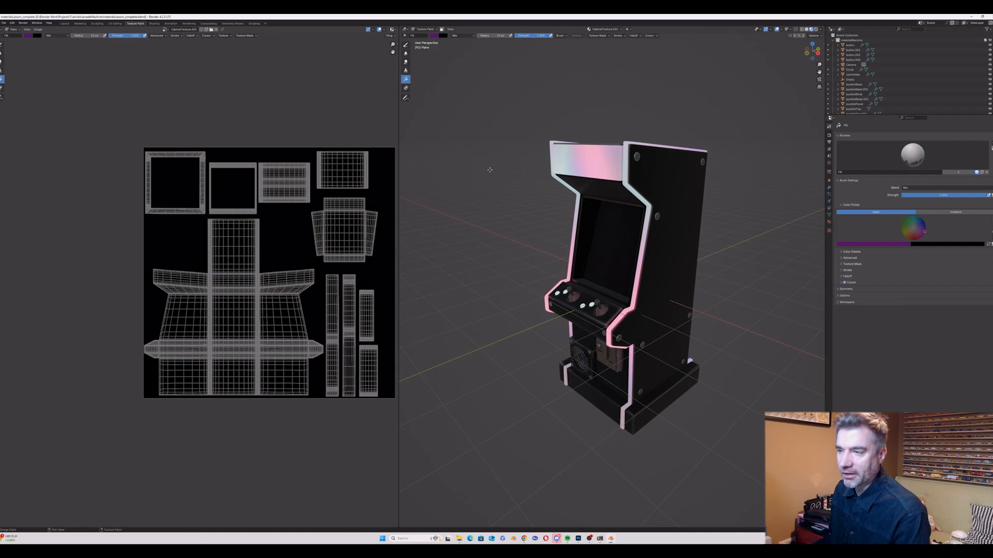
left_click(515, 174)
mouse_move(636, 207)
middle_mouse_down()
mouse_move(682, 208)
mouse_move(633, 205)
middle_mouse_up()
middle_click_drag(625, 206, 647, 198)
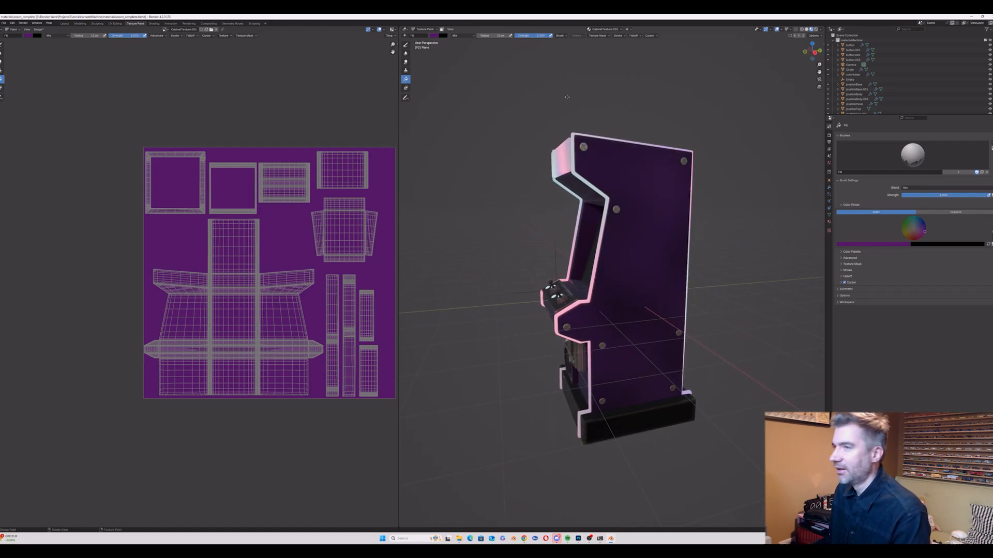
Step: Add a new texture to the Draw brush and load the cabinet side artwork JPG with the retro car as its image
left_click(406, 46)
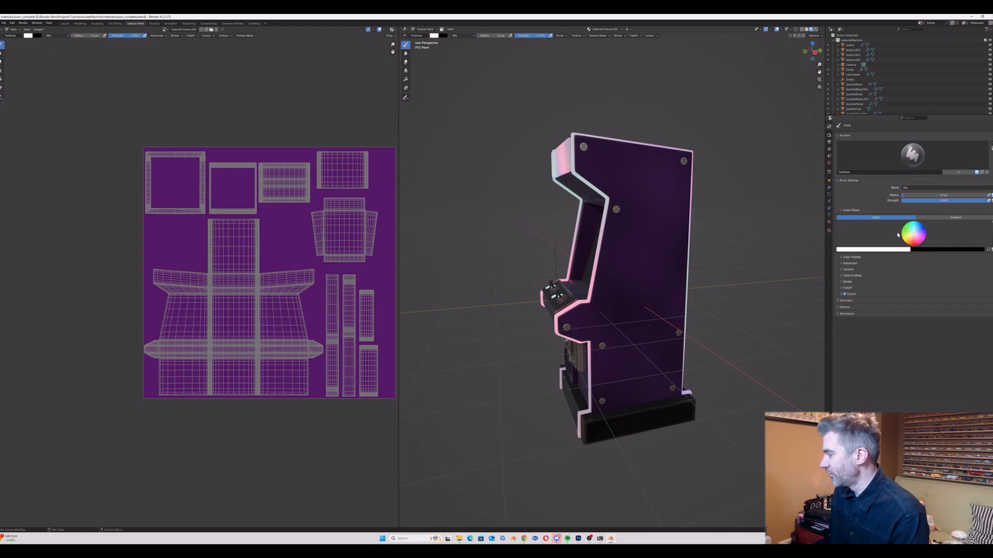
left_click(842, 275)
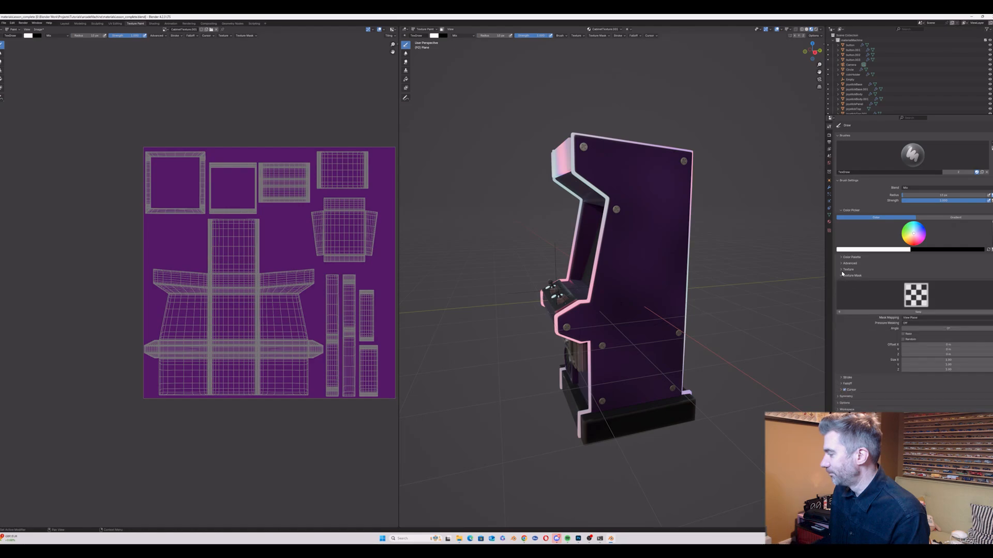
left_click(843, 269)
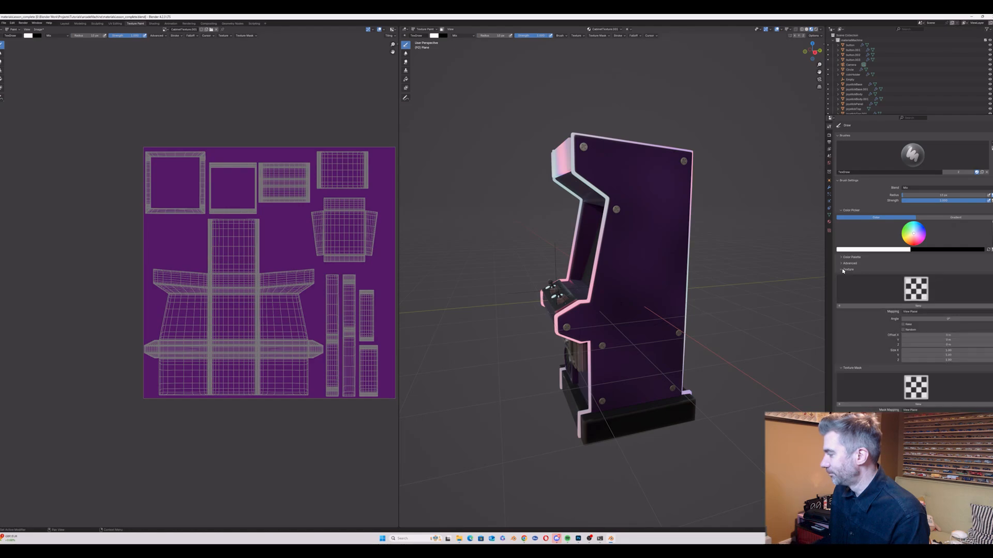
left_click(903, 306)
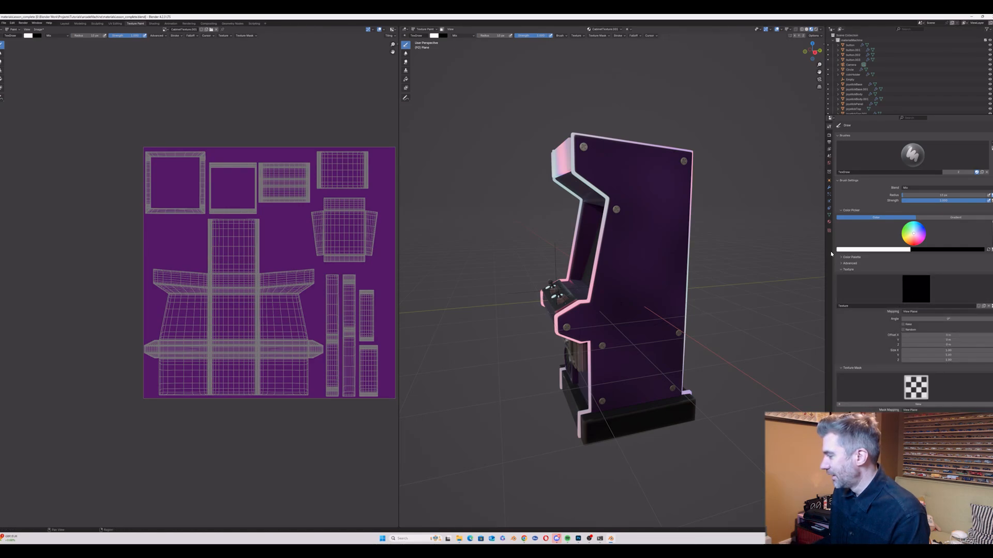
left_click(829, 230)
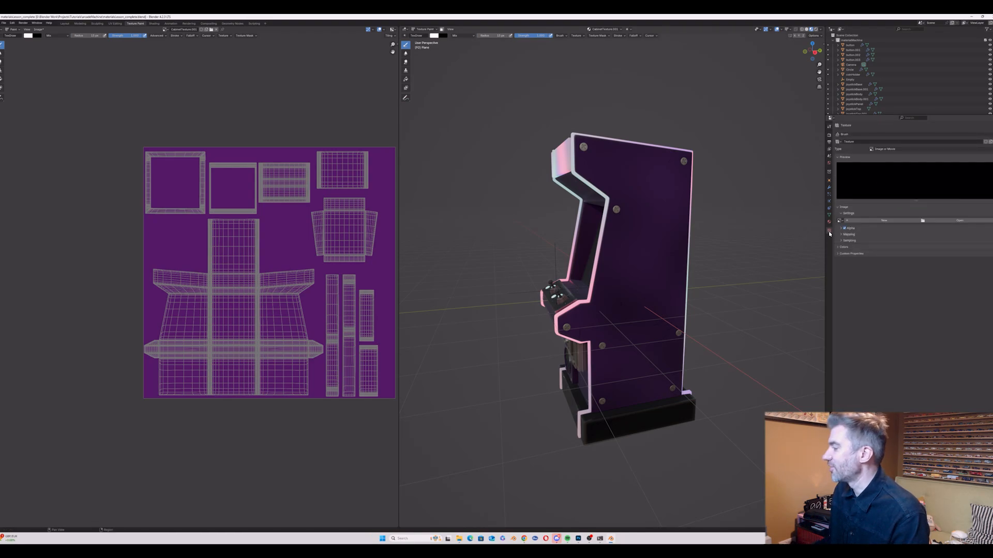
left_click(939, 221)
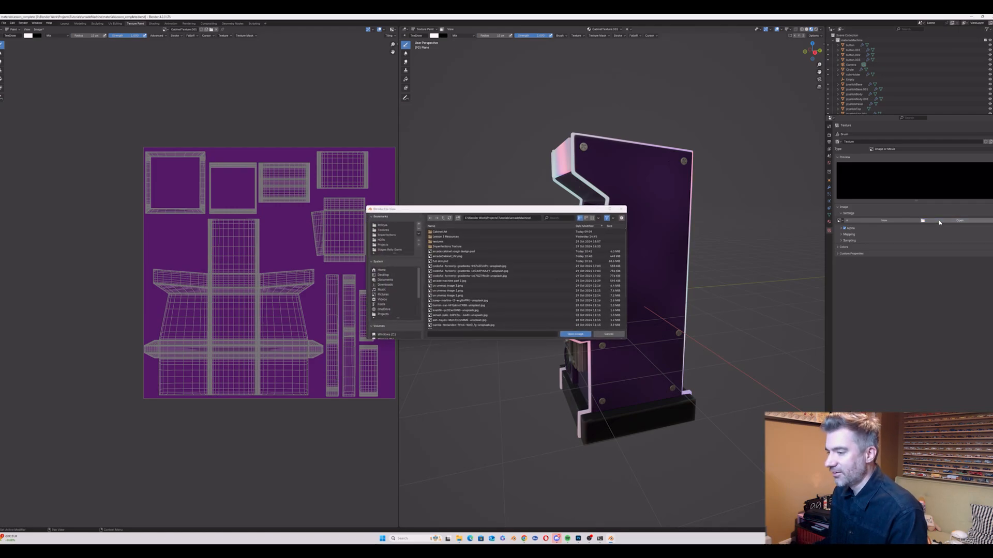
double_click(496, 233)
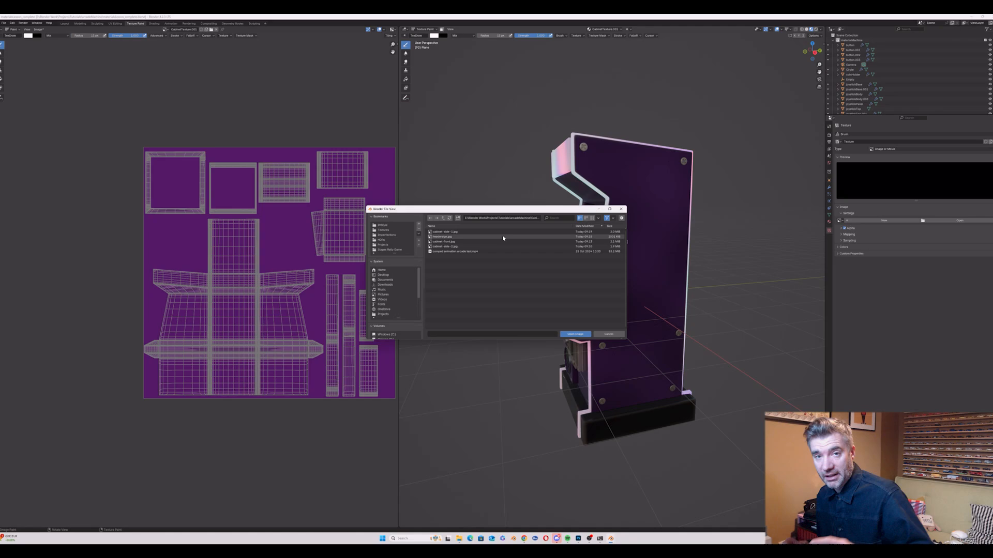
double_click(472, 233)
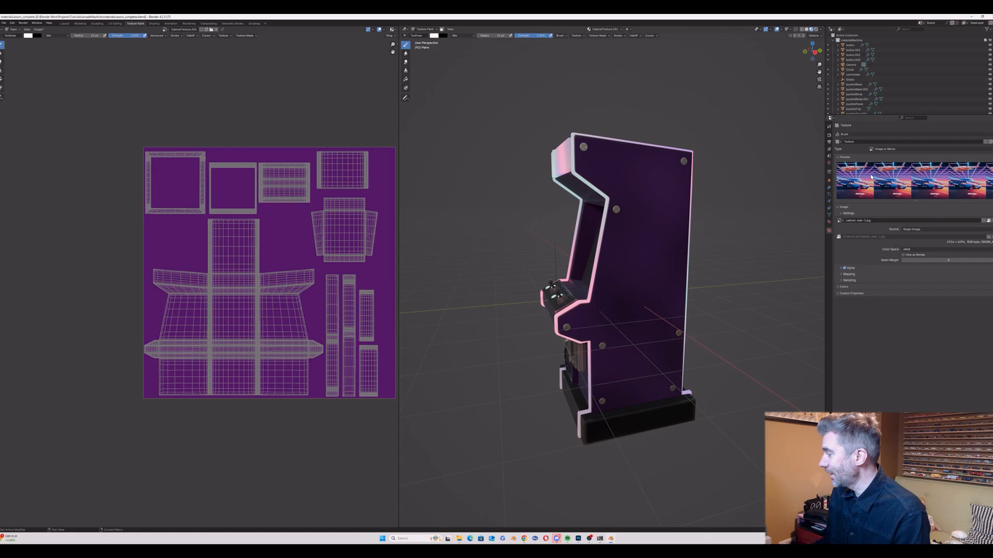
Step: Set the brush texture's mapping to Stencil and place the stencil artwork over the cabinet's side panel
left_click(830, 127)
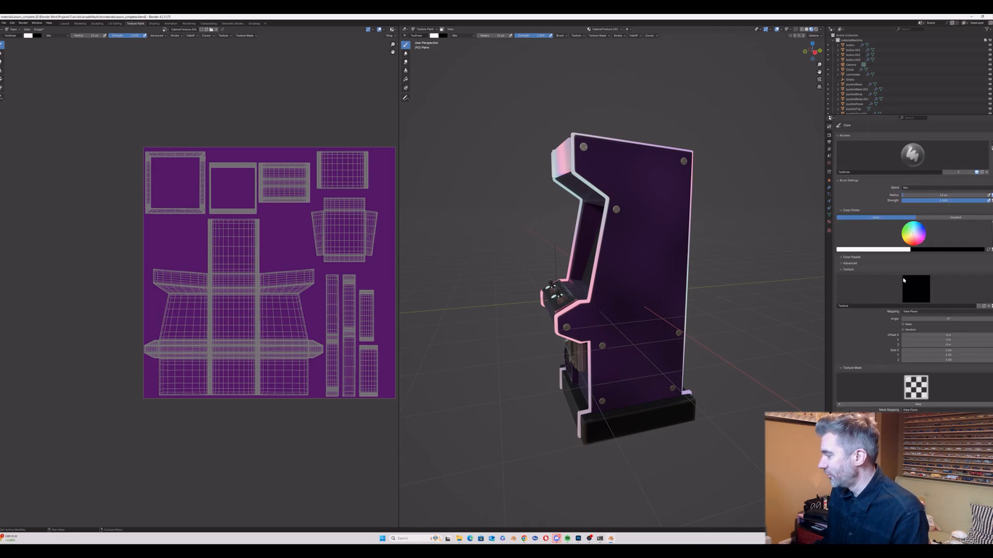
left_click(971, 312)
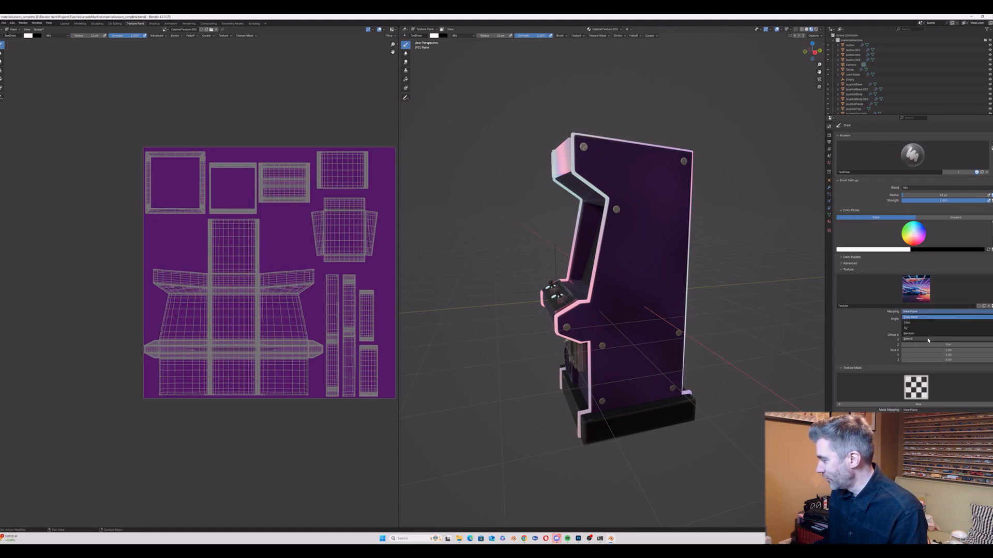
left_click(929, 339)
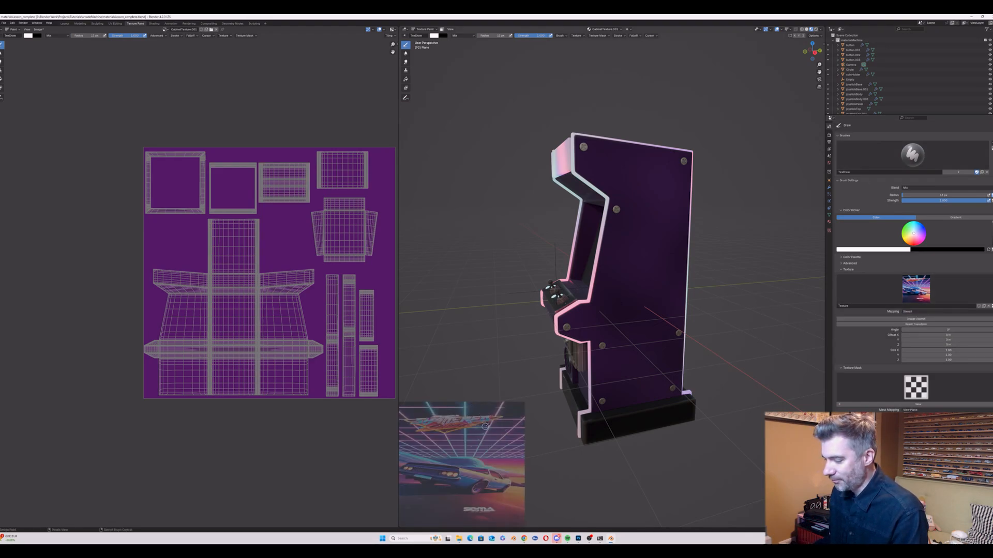
right_click_drag(486, 426, 651, 320)
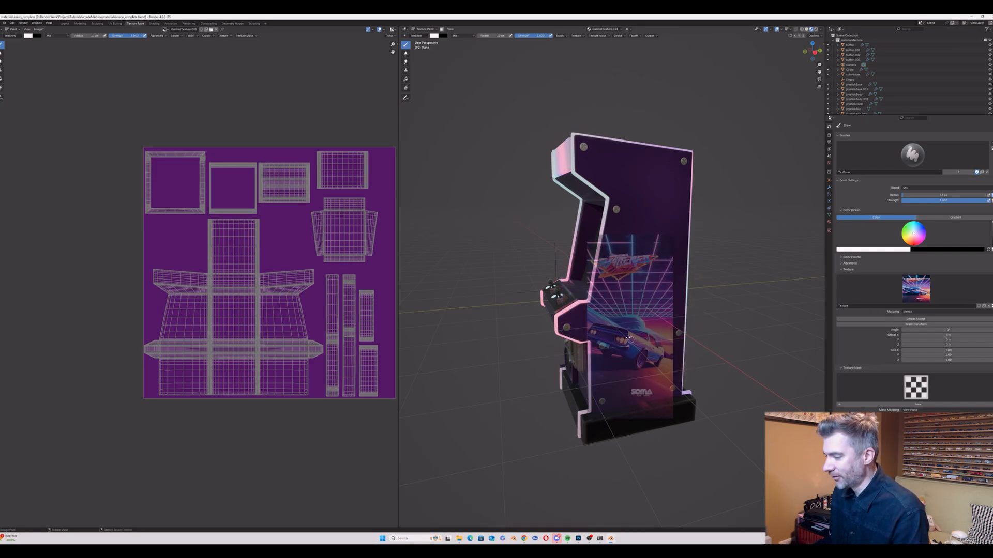
right_click_drag(630, 339, 640, 324)
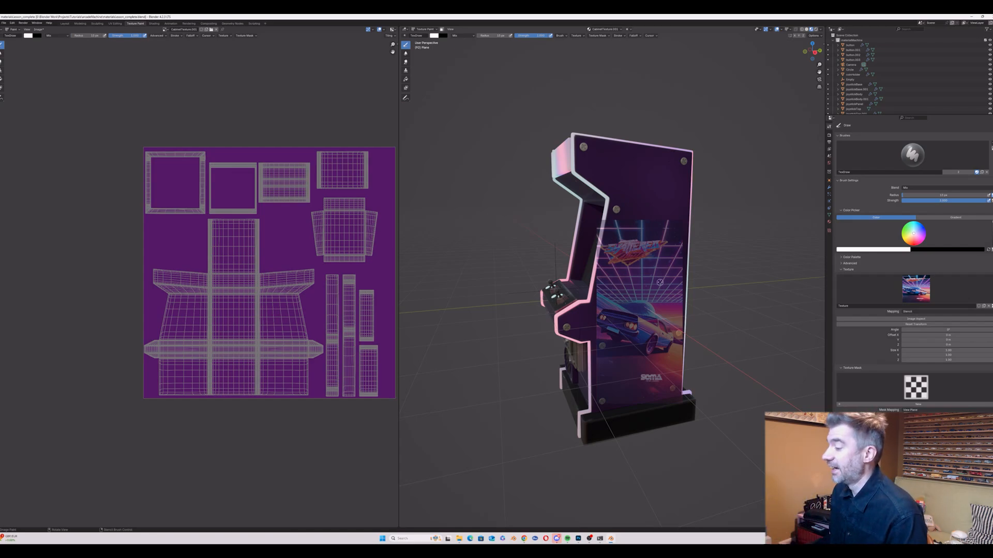
Step: Align the view to right orthographic and enlarge the stencil artwork over the full height of the cabinet's side panel
middle_click_drag(660, 282, 641, 278)
left_click(820, 51)
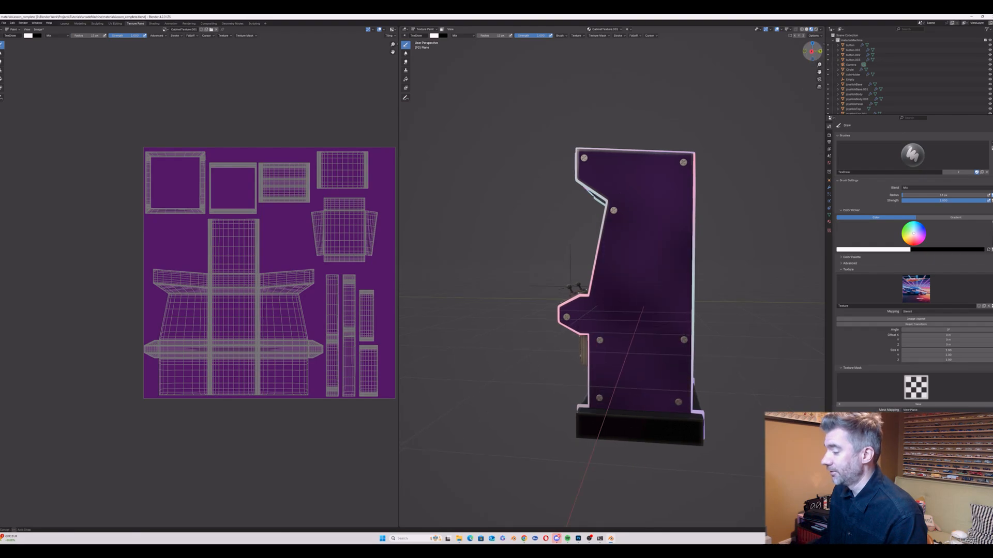
right_click_drag(666, 246, 662, 240)
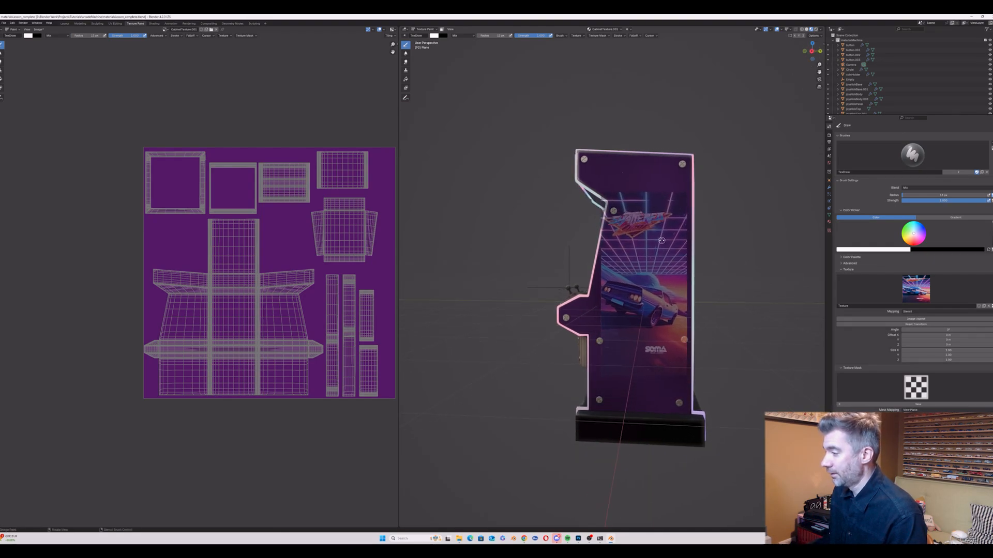
middle_click_drag(764, 96, 734, 138)
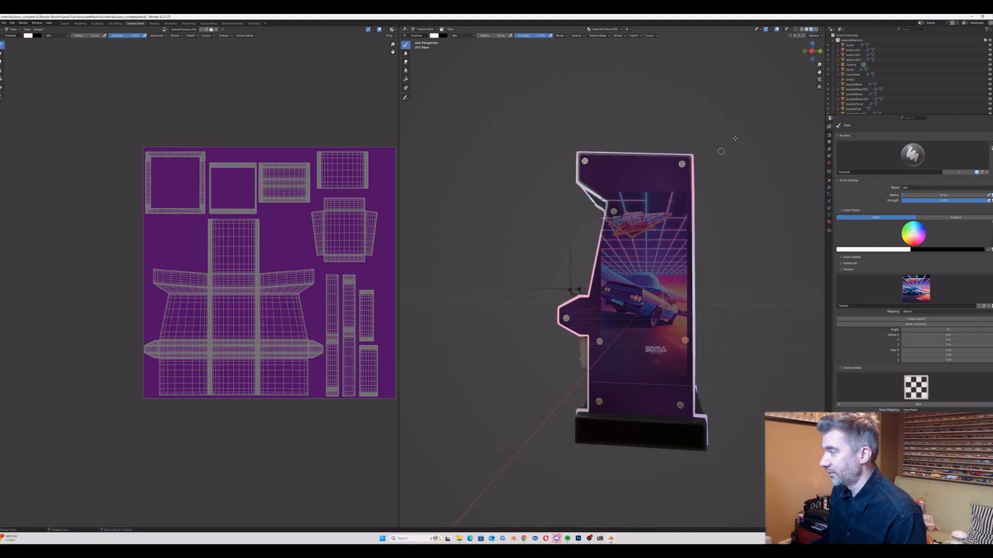
left_click(821, 50)
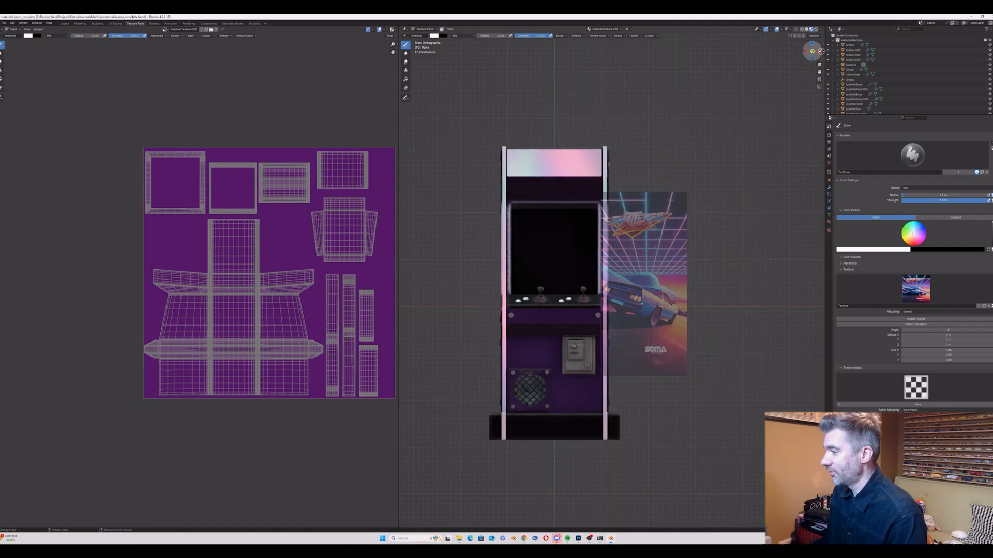
left_click(821, 51)
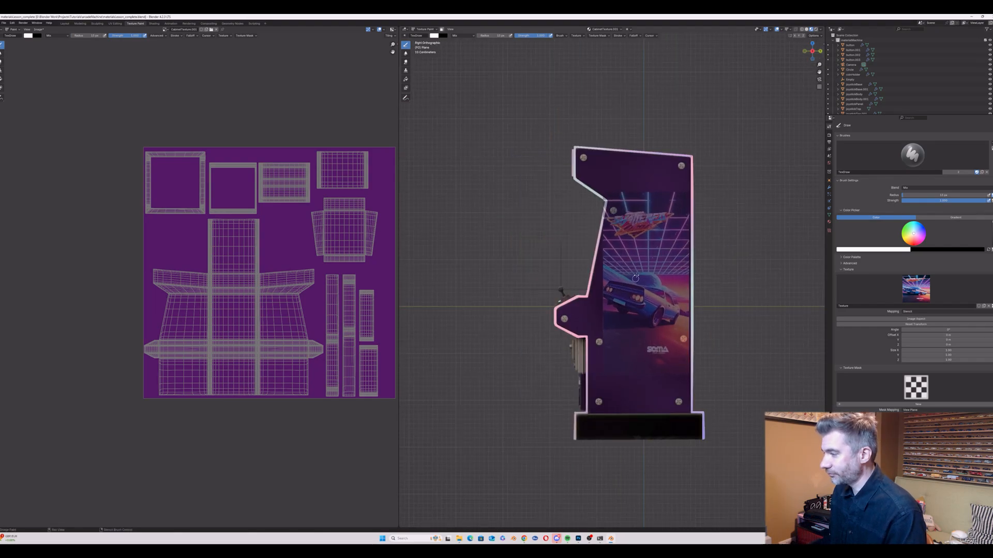
mouse_move(636, 278)
right_mouse_down("shift")
mouse_move(626, 277)
mouse_move(636, 301)
mouse_move(650, 279)
right_mouse_up("shift")
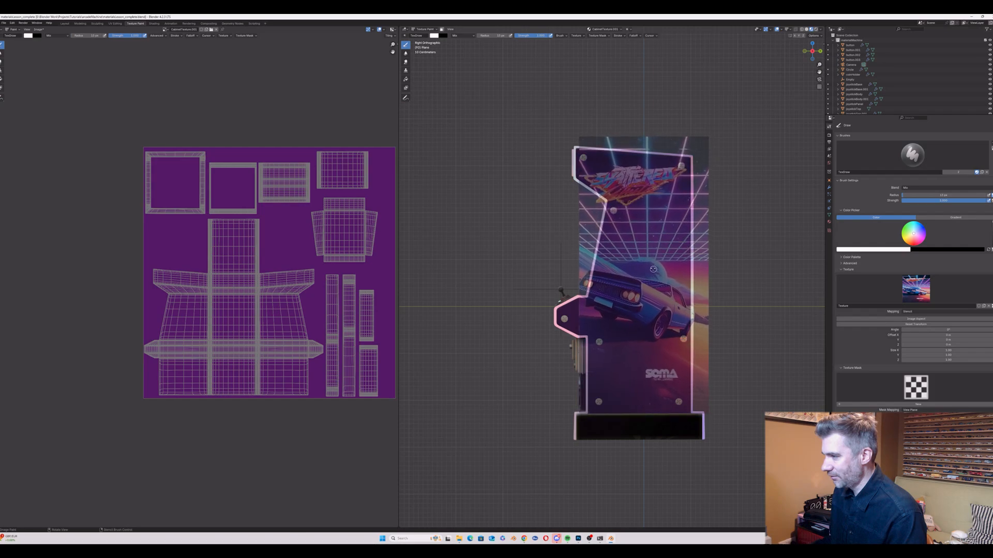
Step: Switch to the left orthographic view and fit the stencil artwork over the full height of the cabinet's left side panel
right_click_drag(651, 263, 654, 260)
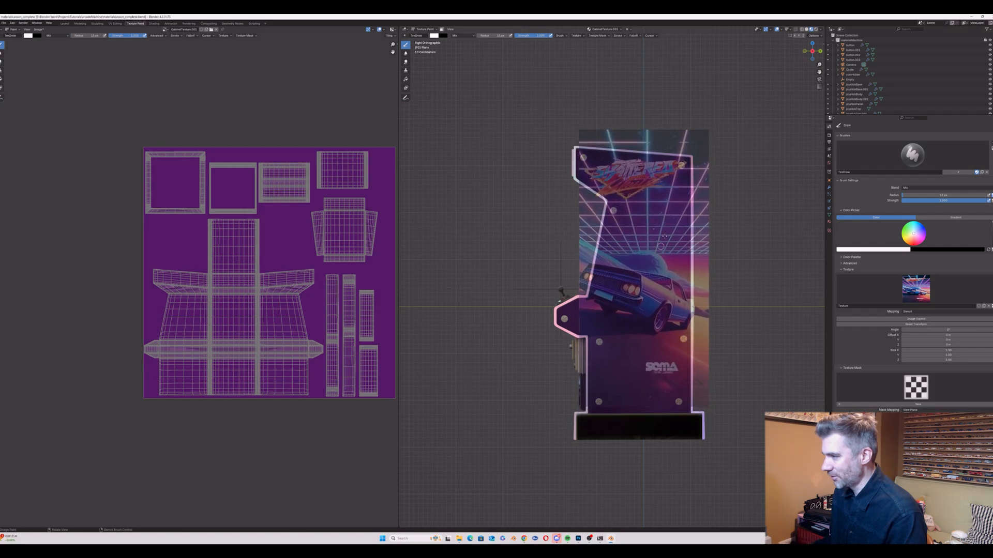
right_click_drag(677, 205, 659, 225, "shift")
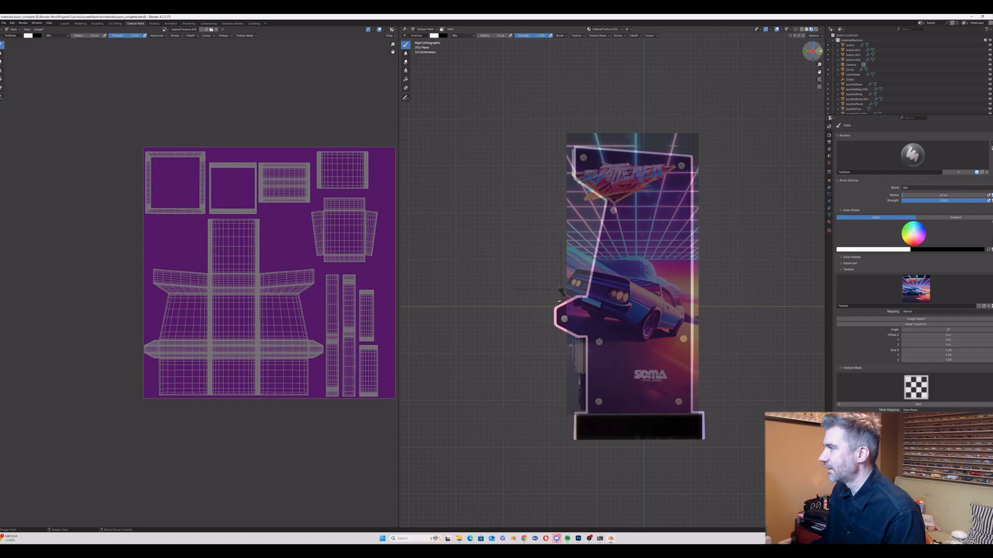
left_click(819, 50)
left_click(819, 51)
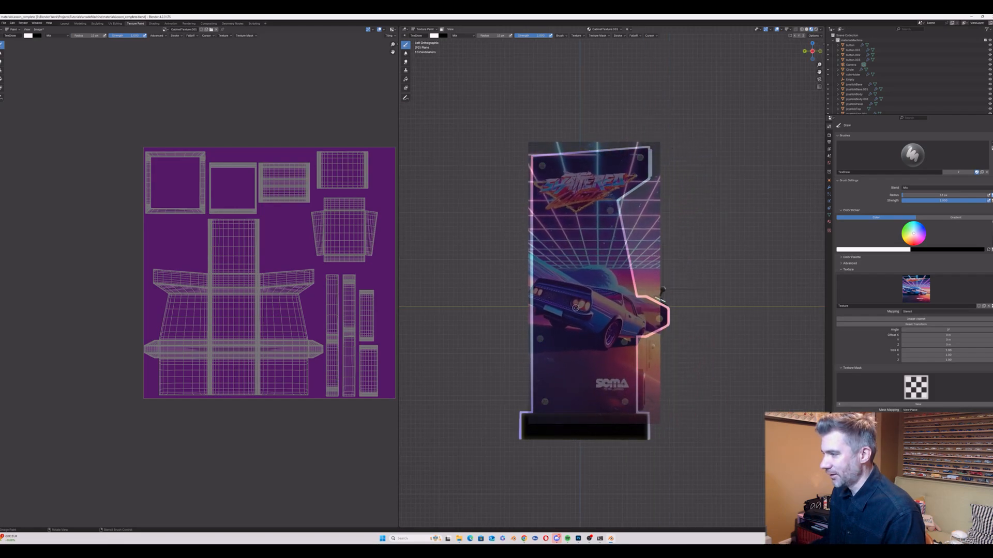
right_click_drag(580, 308, 582, 310)
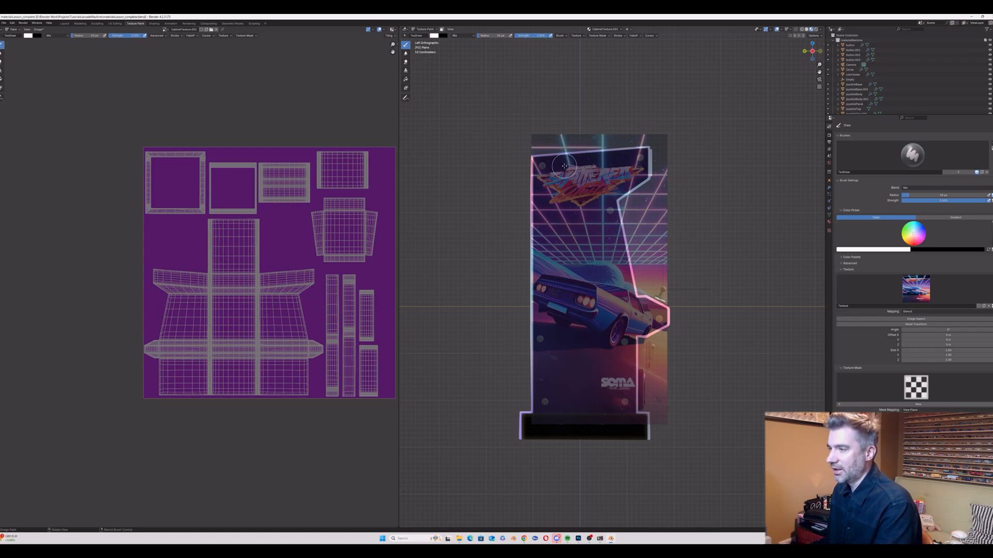
Step: Enlarge the brush and paint the stencil's title logo and neon grid onto the upper part of the left side panel
key("bracketright")
key("bracketright")
key("bracketright")
key("bracketright")
key("bracketright")
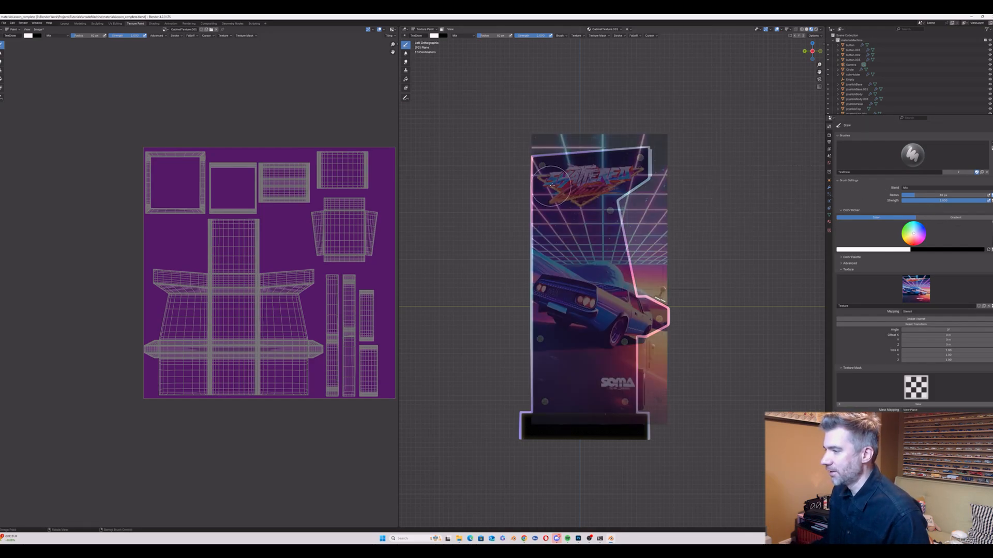
mouse_move(552, 185)
left_mouse_down()
mouse_move(636, 163)
mouse_move(625, 174)
mouse_move(558, 172)
mouse_move(546, 243)
left_mouse_up()
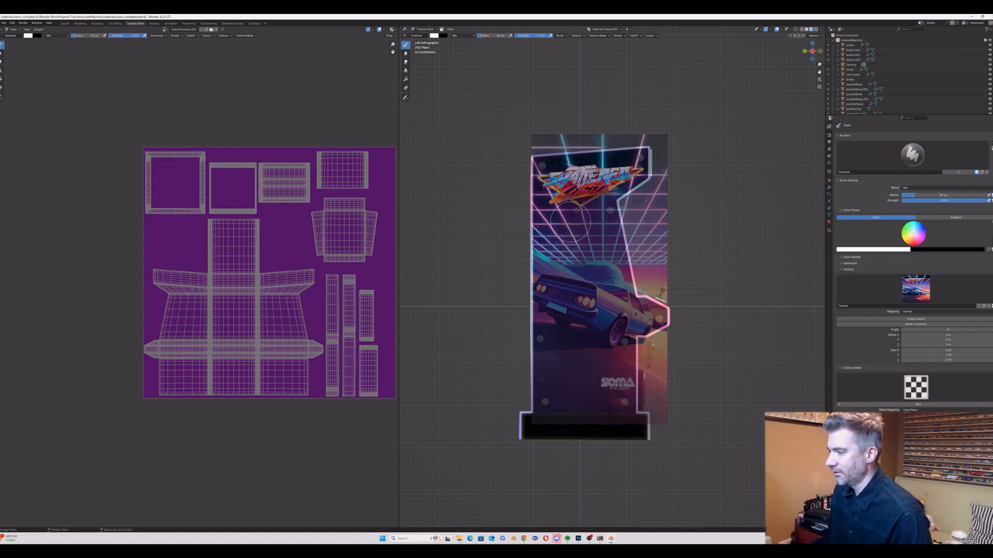
mouse_move(596, 176)
left_mouse_down()
mouse_move(603, 312)
mouse_move(568, 275)
mouse_move(566, 300)
left_mouse_up()
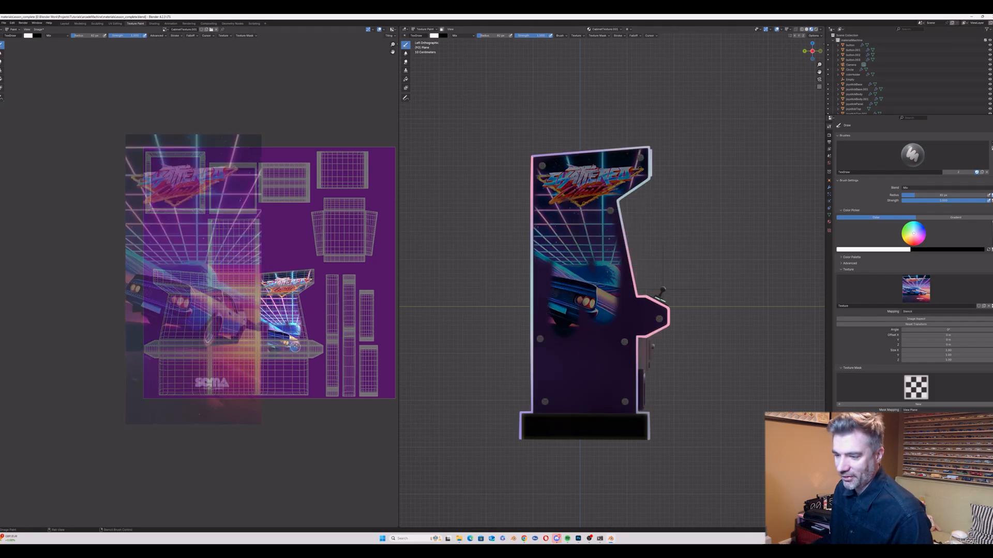
left_click_drag(580, 299, 550, 260)
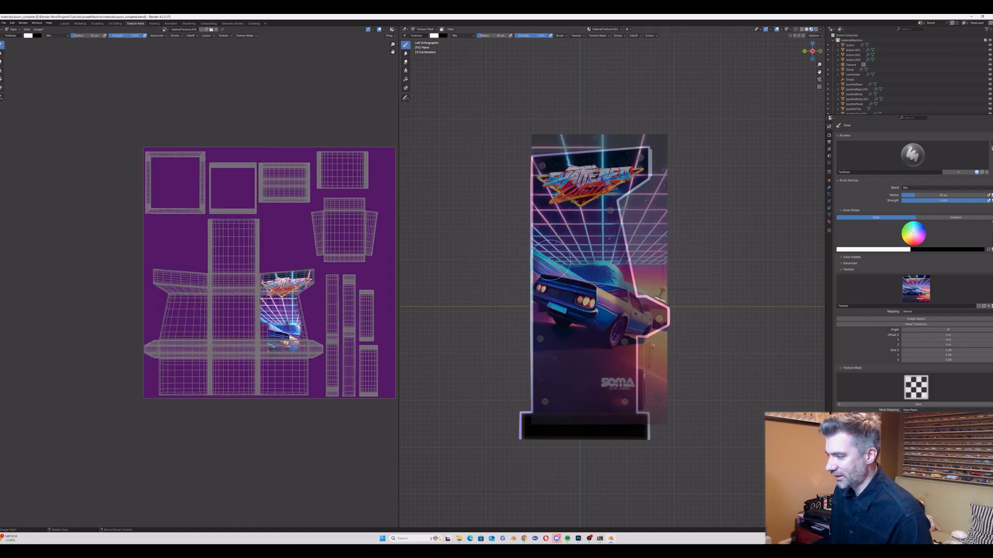
Step: Adjust the brush size and paint the car, SOMA logo and remaining artwork over the rest of the left side panel
key("f")
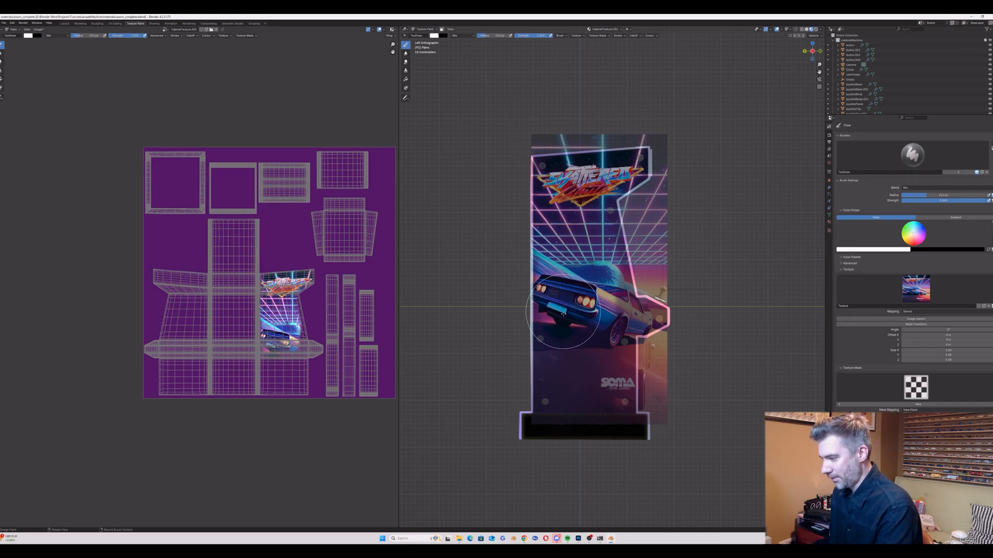
left_click(589, 309)
mouse_move(589, 309)
left_mouse_down()
mouse_move(607, 310)
mouse_move(606, 413)
mouse_move(555, 405)
mouse_move(605, 333)
mouse_move(619, 286)
left_mouse_up()
key("bracketleft")
key("bracketleft")
key("bracketleft")
key("bracketleft")
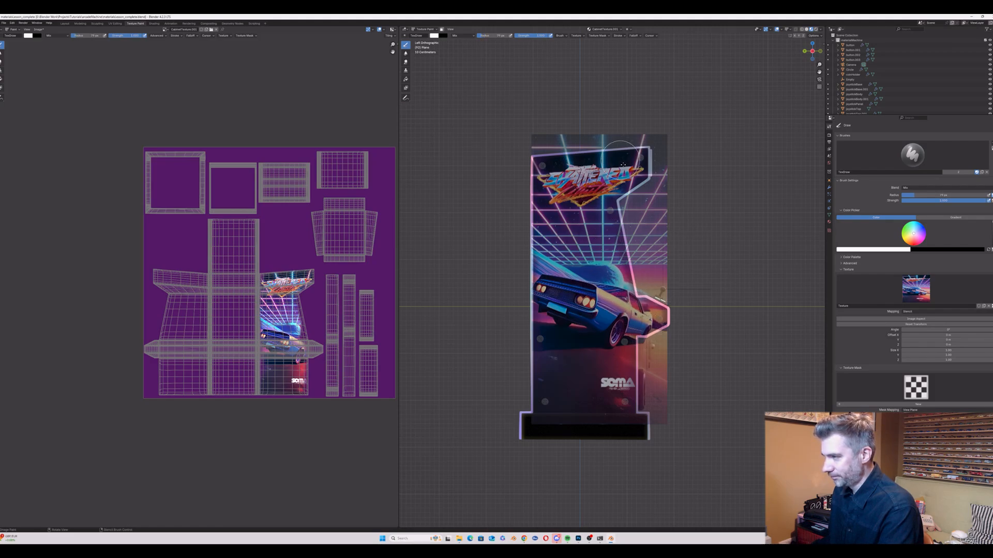
left_click(574, 254)
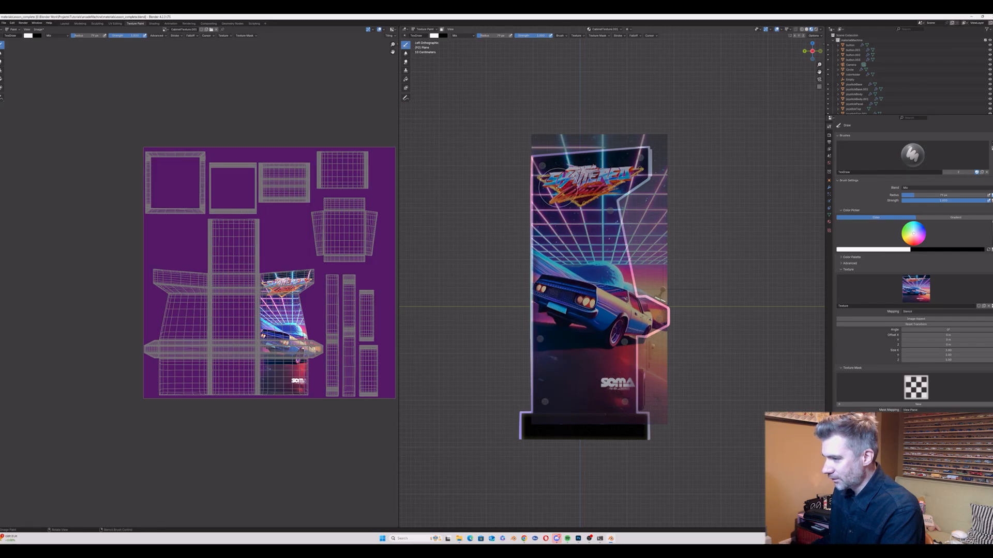
Step: Examine the cabinet from several angles, comparing the painted side panel with the plain purple one opposite
middle_click_drag(602, 248, 669, 284)
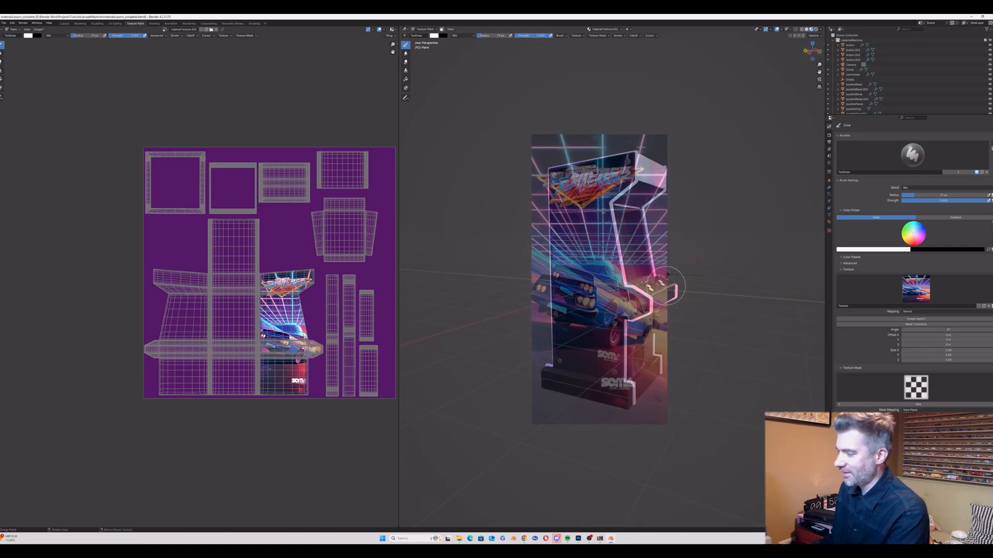
right_click_drag(614, 263, 822, 262)
middle_click_drag(629, 280, 649, 281)
scroll(649, 280, "up", 3)
middle_click_drag(646, 320, 627, 279)
middle_click_drag(496, 512, 528, 486)
scroll(574, 286, "down", 2)
middle_click_drag(574, 286, 522, 283)
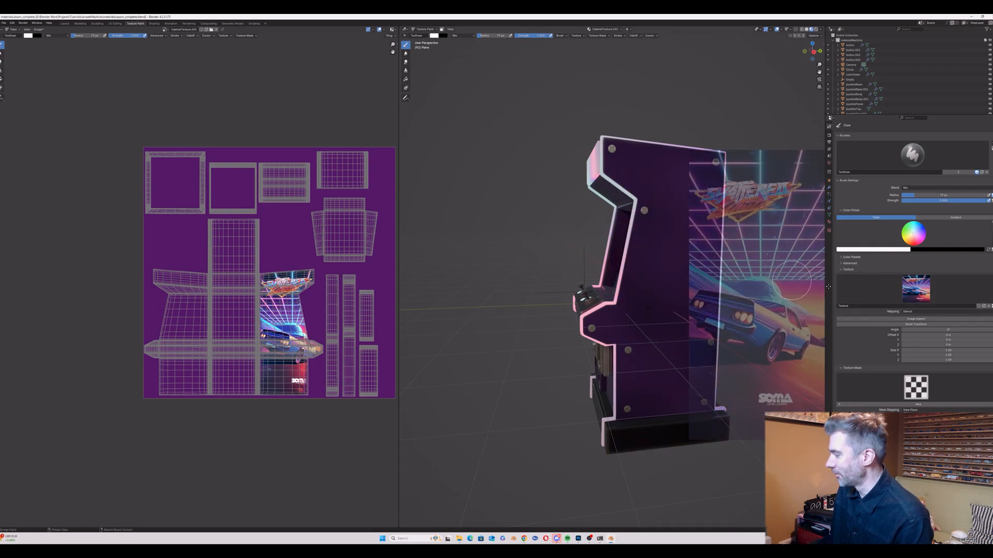
Step: Replace the brush texture's image with the mirrored version of the cabinet side artwork JPG
left_click(829, 231)
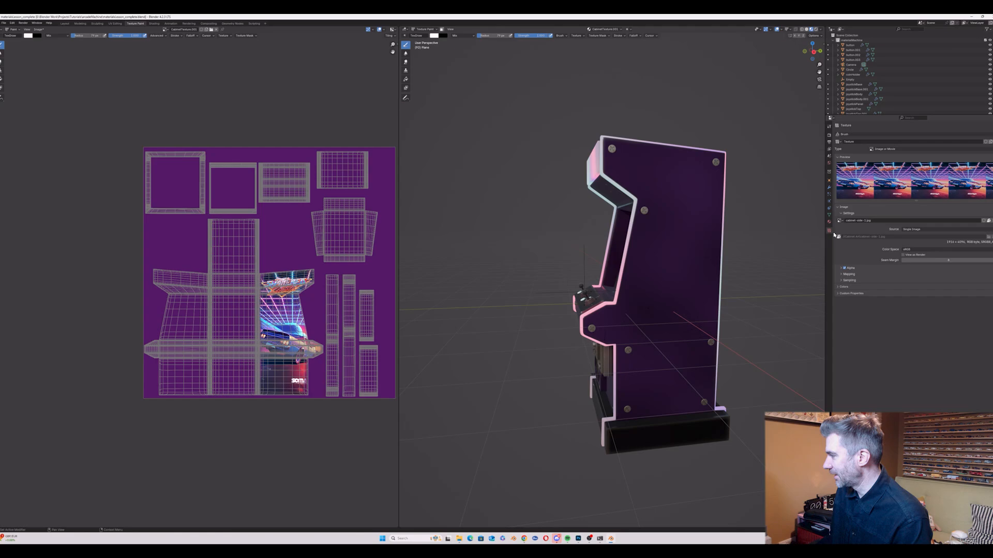
left_click(988, 220)
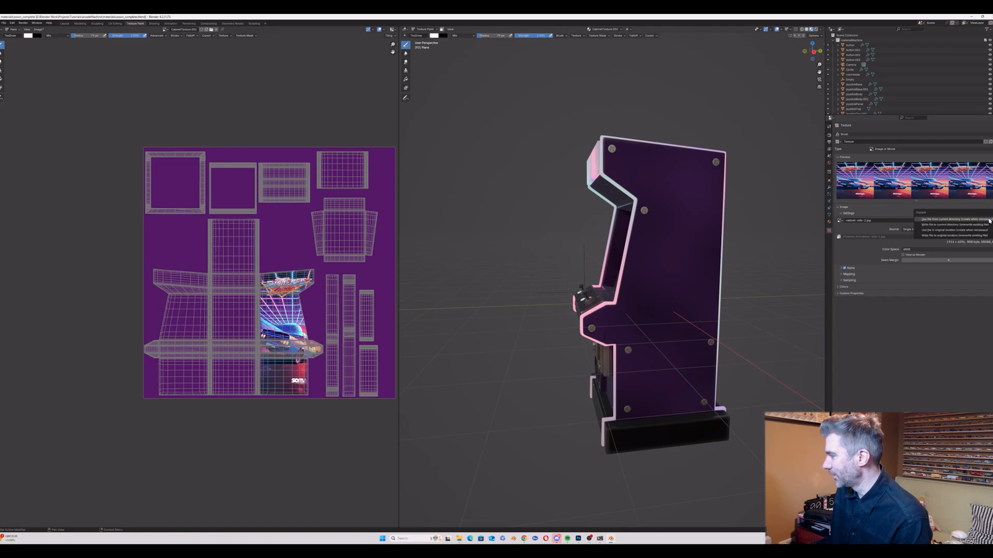
left_click(989, 219)
left_click(992, 221)
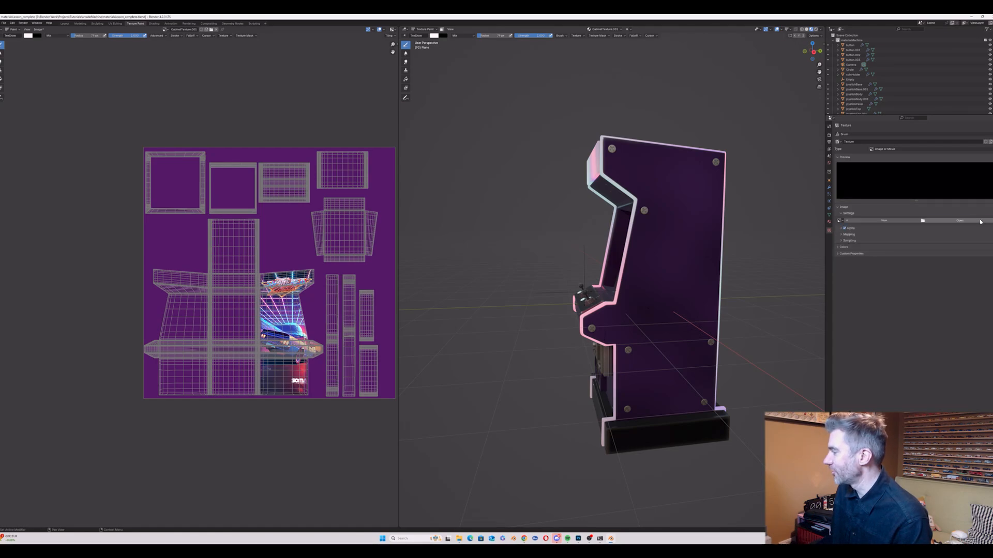
left_click(960, 221)
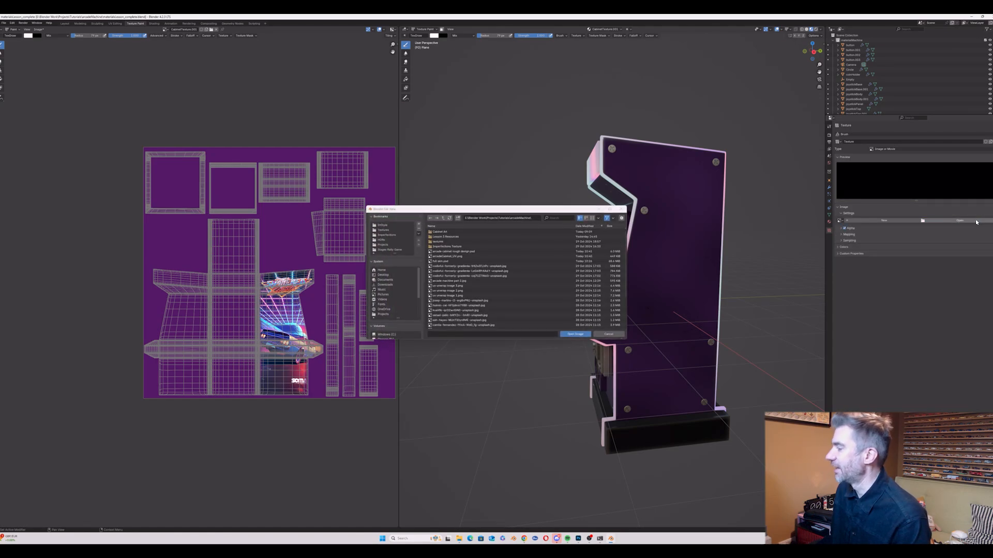
double_click(442, 232)
double_click(459, 247)
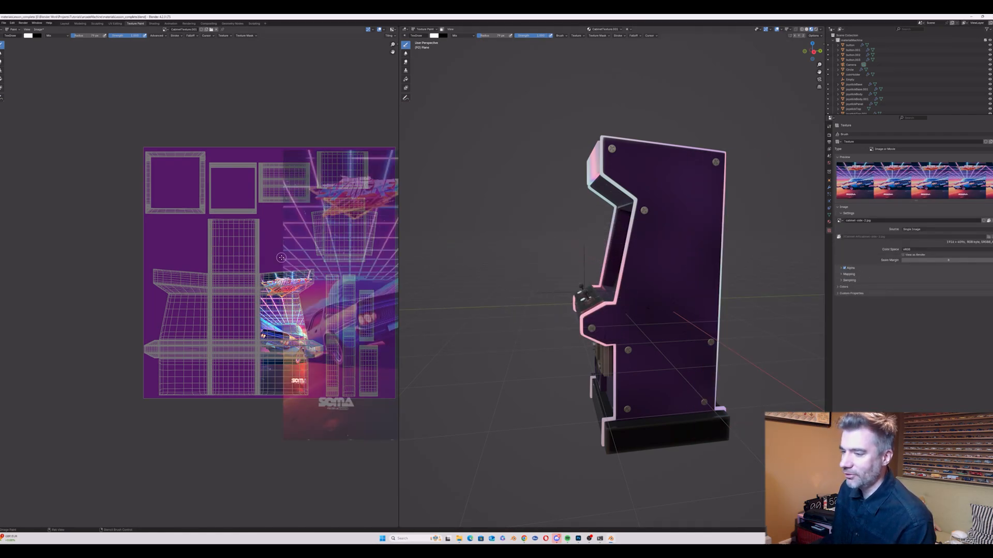
Step: Scale and align the mirrored stencil over the unpainted side panel's UV island in the image editor, matching the painted island's height
right_click_drag(302, 245, 134, 289)
right_click_drag(218, 232, 164, 277, "shift")
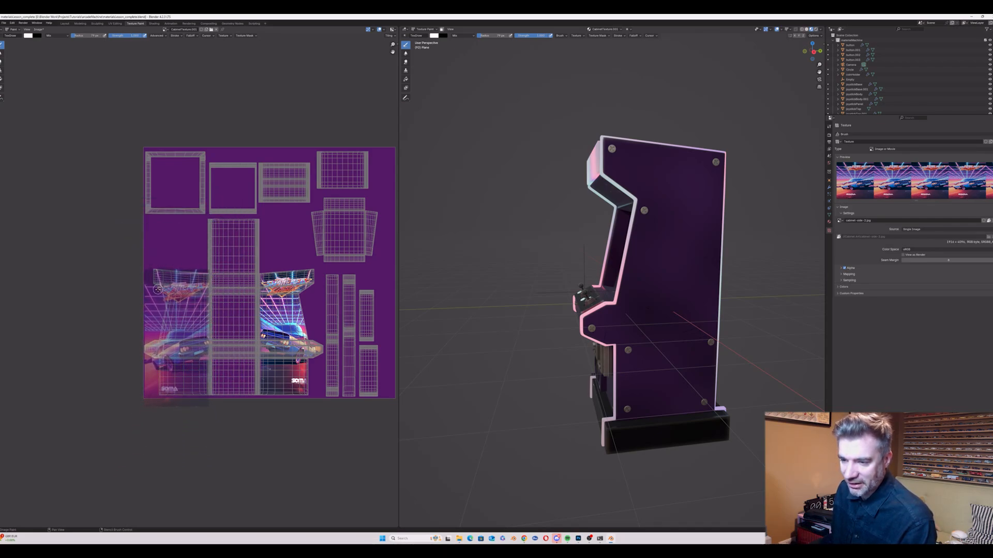
right_click_drag(170, 310, 183, 292)
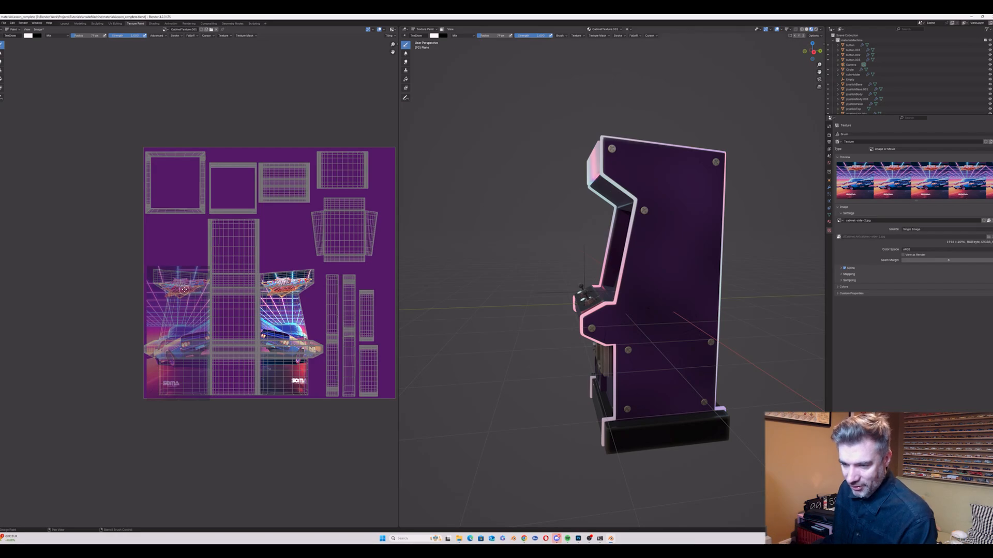
right_click_drag(184, 290, 184, 293, "shift")
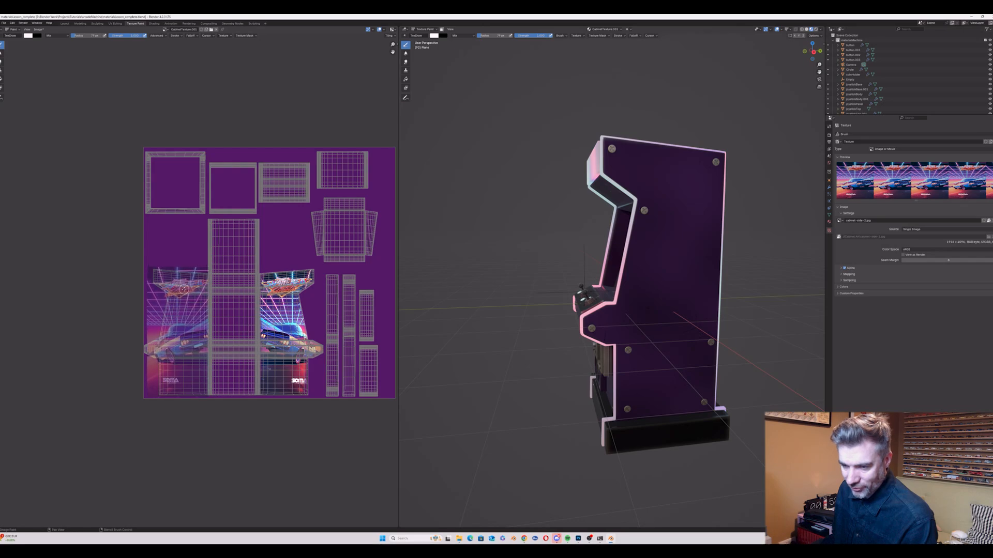
mouse_move(184, 290)
right_mouse_down("shift")
mouse_move(182, 273)
mouse_move(181, 307)
right_mouse_up("shift")
scroll(181, 294, "up", 2)
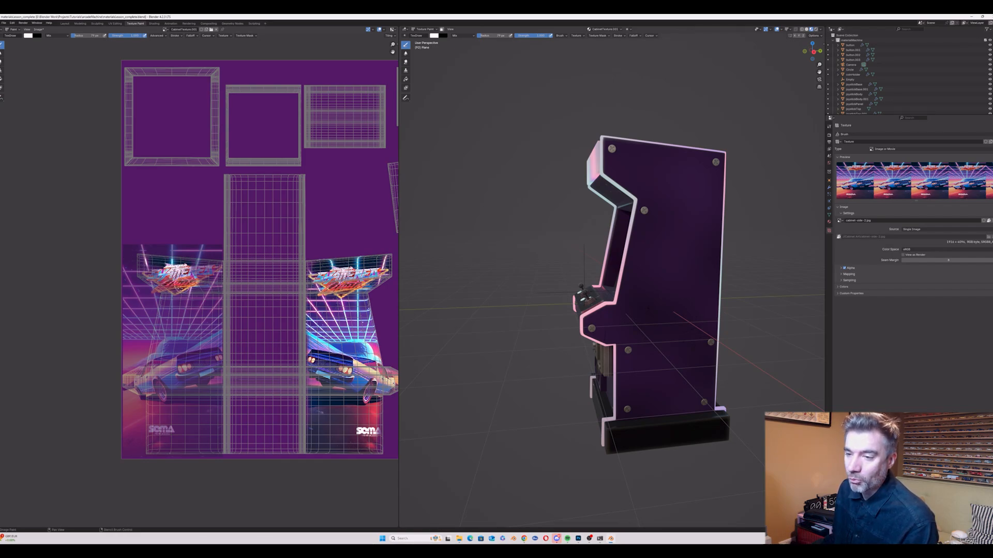
Step: Paint the mirrored artwork over the whole second side panel island with a larger brush, check it on the cabinet, and reduce the brush size
left_click(180, 288)
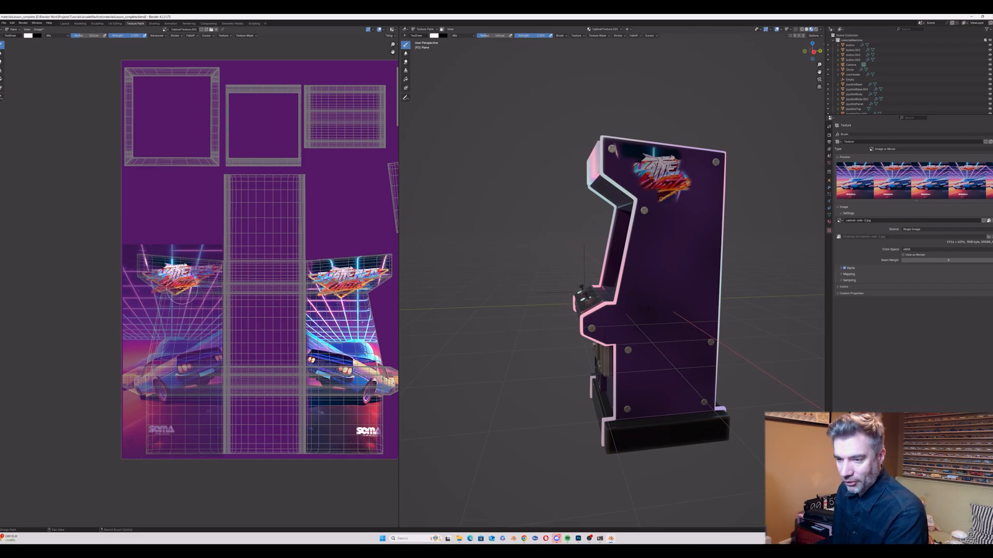
mouse_move(191, 277)
left_mouse_down()
mouse_move(145, 266)
mouse_move(170, 328)
left_mouse_up()
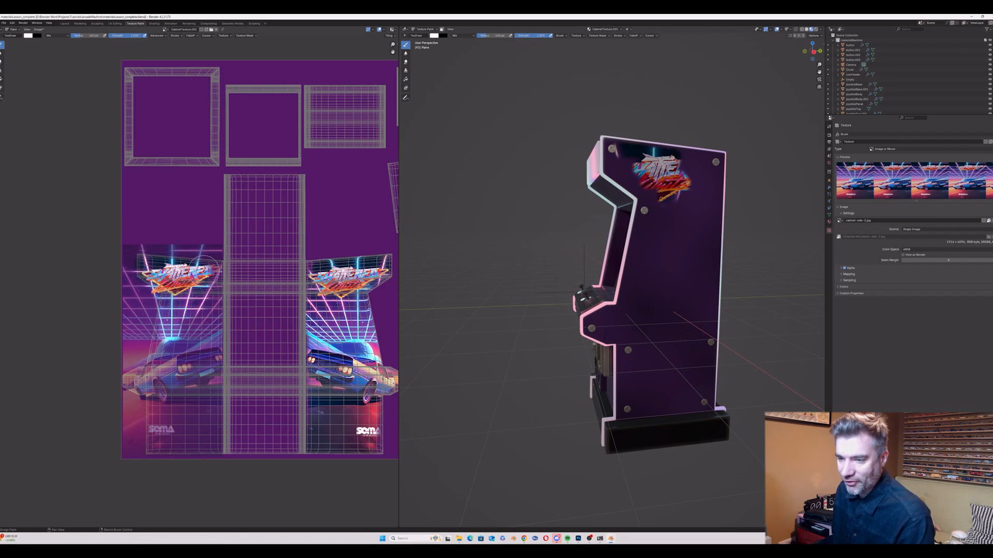
mouse_move(206, 284)
left_mouse_down()
mouse_move(207, 341)
mouse_move(188, 336)
mouse_move(173, 357)
mouse_move(155, 351)
mouse_move(157, 437)
mouse_move(137, 380)
mouse_move(147, 409)
left_mouse_up()
mouse_move(214, 445)
left_mouse_down()
mouse_move(207, 367)
mouse_move(188, 408)
mouse_move(180, 391)
mouse_move(197, 298)
mouse_move(211, 342)
left_mouse_up()
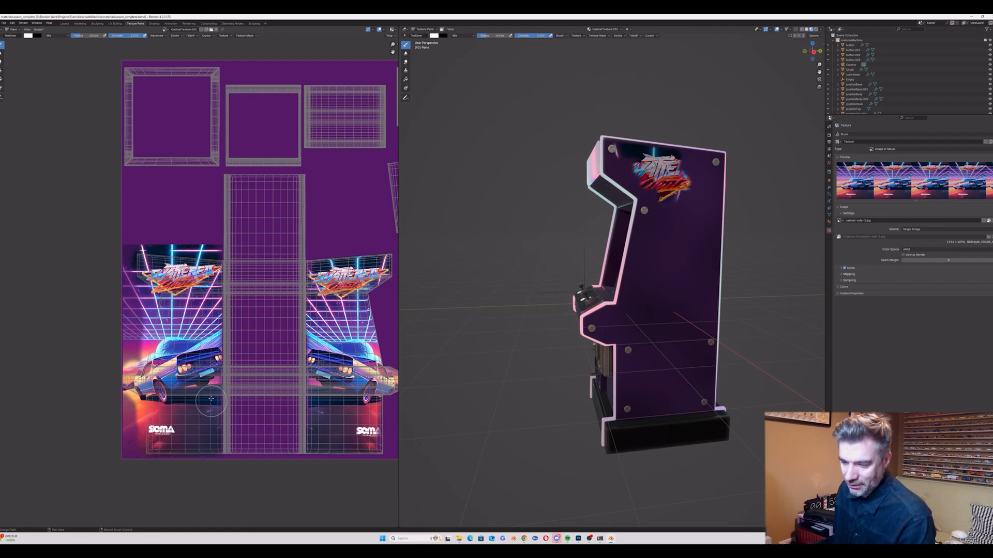
left_click_drag(211, 399, 209, 393)
middle_click_drag(568, 234, 620, 228)
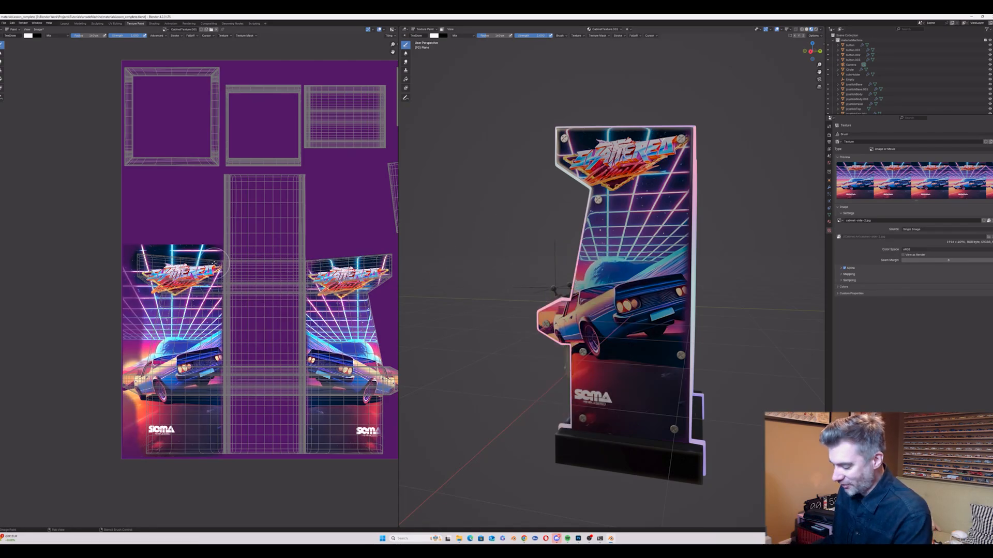
key("f")
left_click(225, 264)
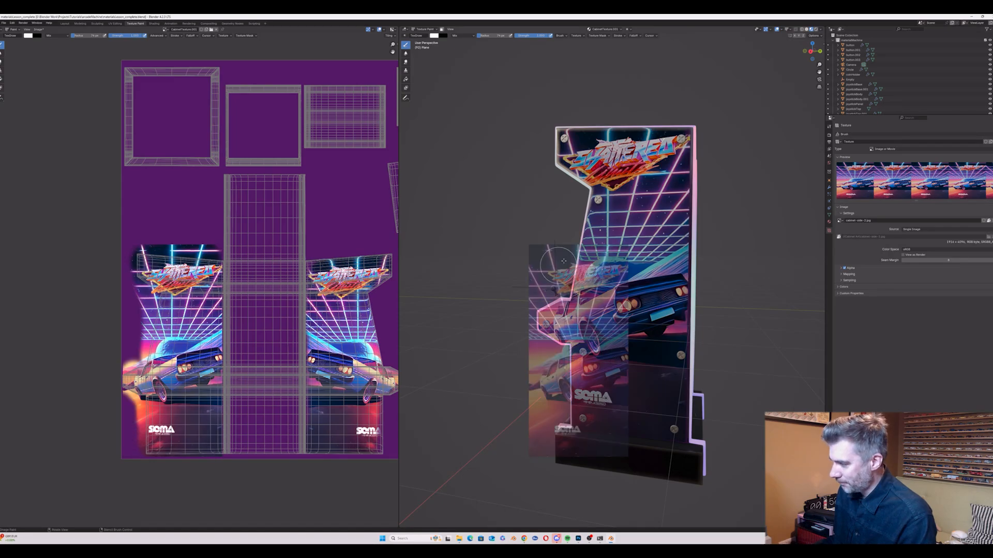
Step: Place the stencil over the screen surround's UV island and paint the neon grid across its upper flap
mouse_move(559, 261)
middle_mouse_down()
mouse_move(641, 259)
mouse_move(560, 260)
mouse_move(589, 271)
mouse_move(587, 235)
middle_mouse_up()
scroll(601, 264, "down", 2)
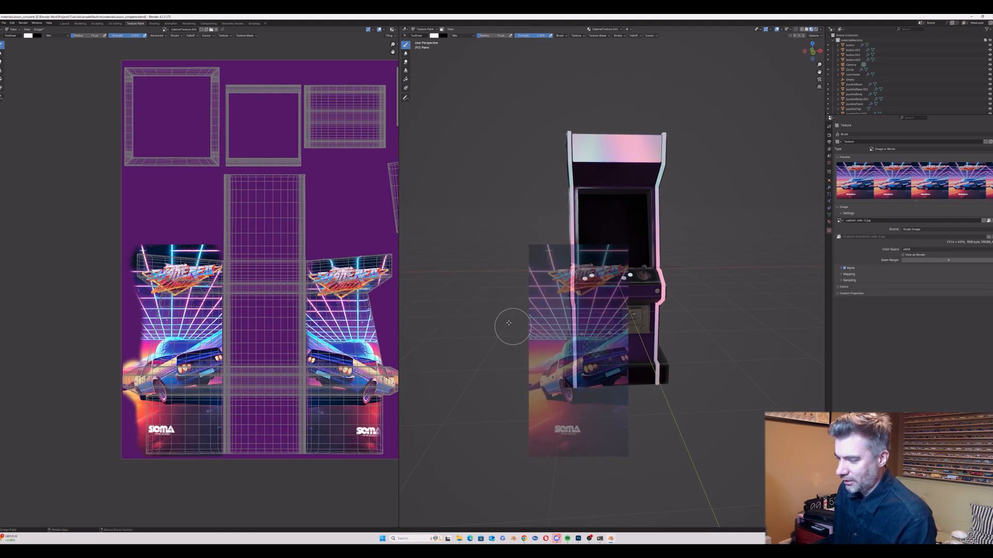
mouse_move(650, 215)
middle_mouse_down()
mouse_move(625, 171)
mouse_move(647, 203)
middle_mouse_up()
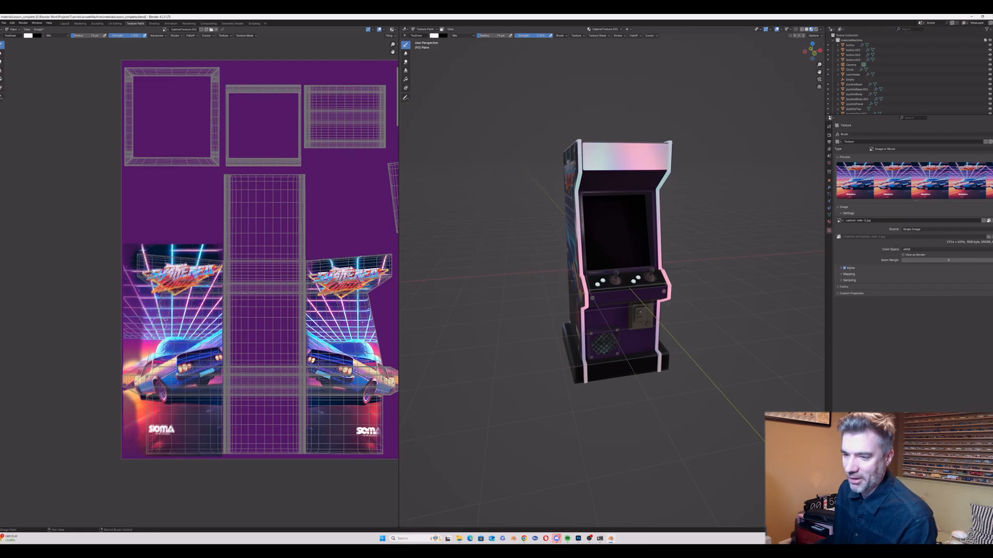
mouse_move(161, 324)
right_mouse_down()
mouse_move(276, 212)
mouse_move(313, 166)
mouse_move(316, 143)
right_mouse_up()
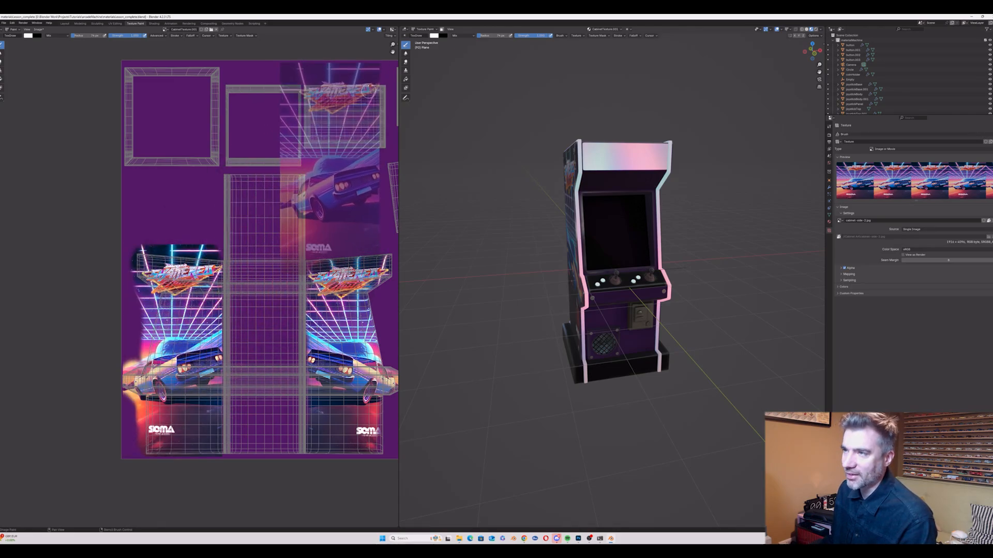
left_click_drag(392, 50, 232, 84)
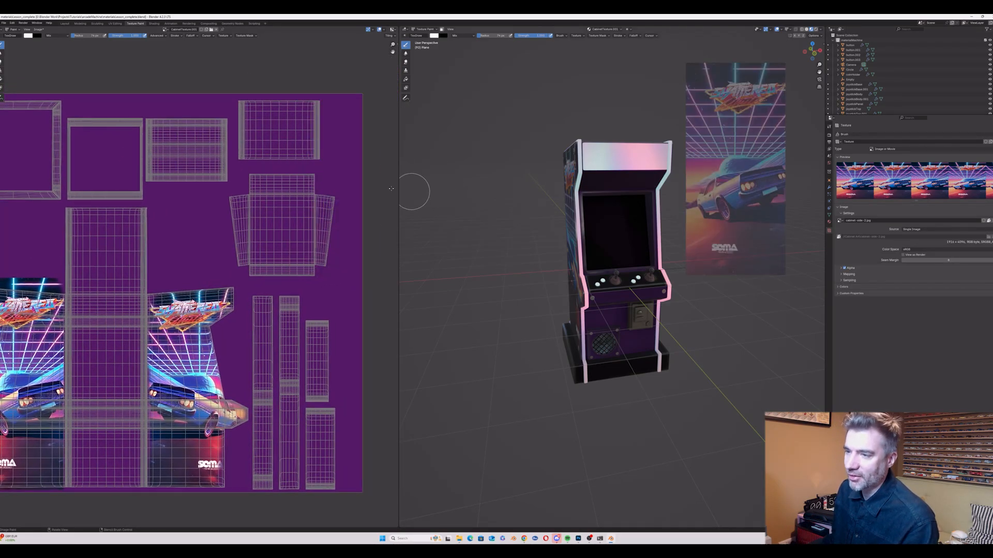
right_click_drag(295, 211, 288, 223)
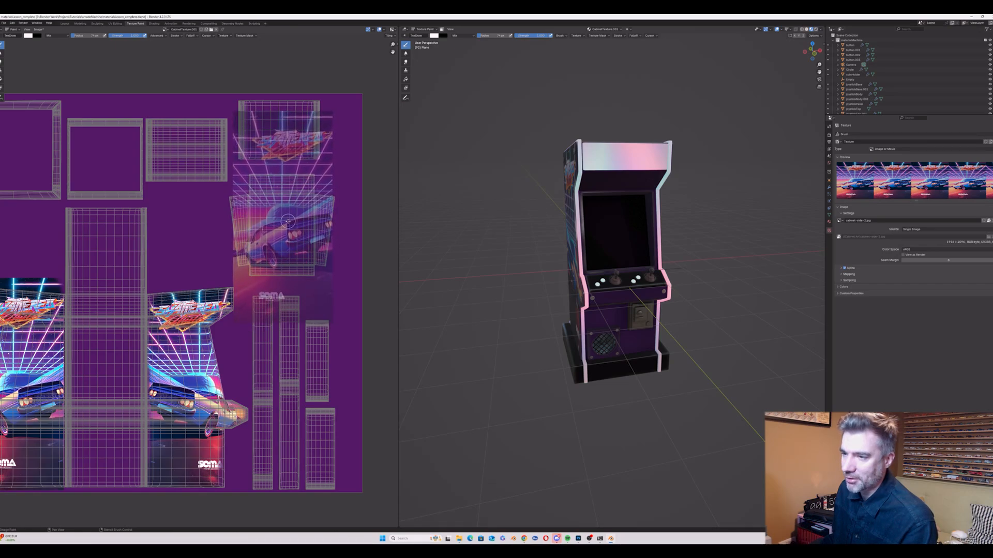
mouse_move(252, 178)
left_mouse_down()
mouse_move(321, 178)
mouse_move(314, 187)
mouse_move(255, 185)
mouse_move(312, 185)
mouse_move(300, 177)
mouse_move(251, 182)
left_mouse_up()
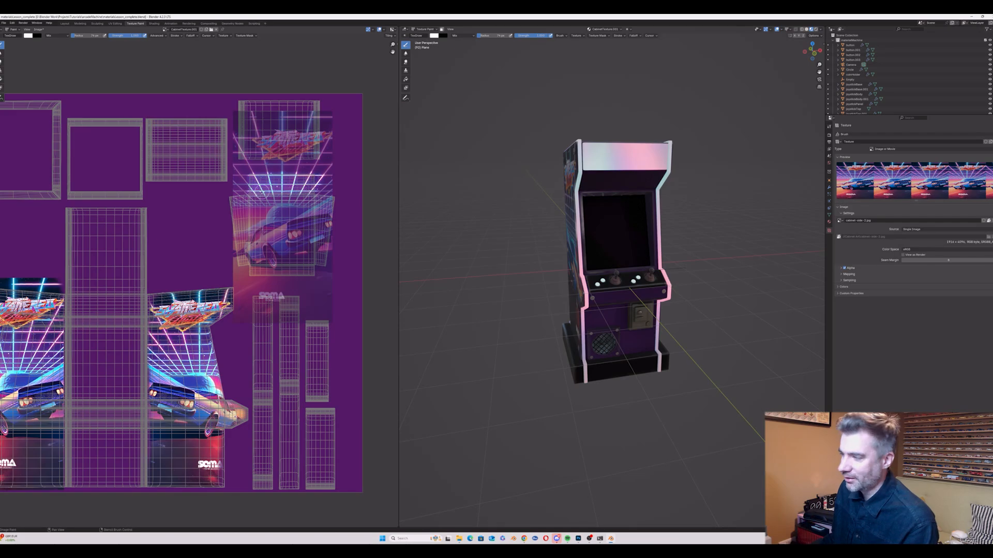
Step: Move and rotate the stencil sideways over the screen surround's UV island and paint the neon grid onto its left flap
middle_click_drag(603, 178, 614, 203)
right_click_drag(248, 162, 213, 194)
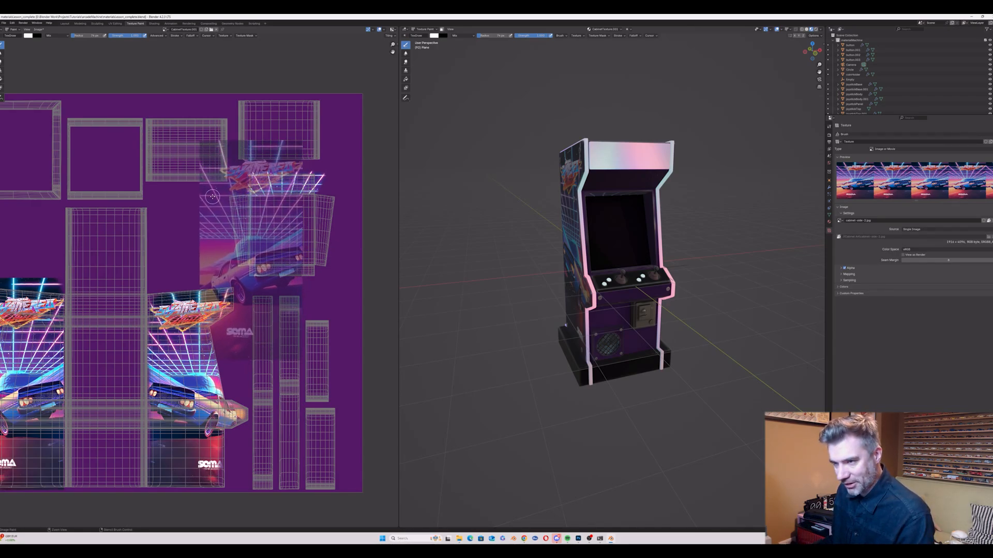
right_click_drag(213, 197, 218, 223, "ctrl")
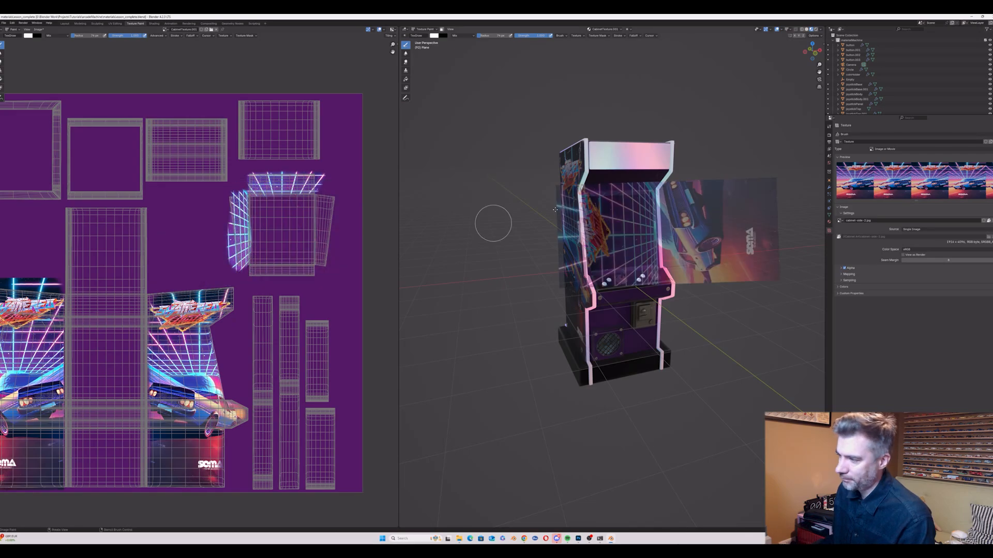
Step: Reposition and rotate the stencil to paint the neon grid onto the right and lower flaps of the screen surround's UV island
middle_click_drag(489, 224, 595, 196)
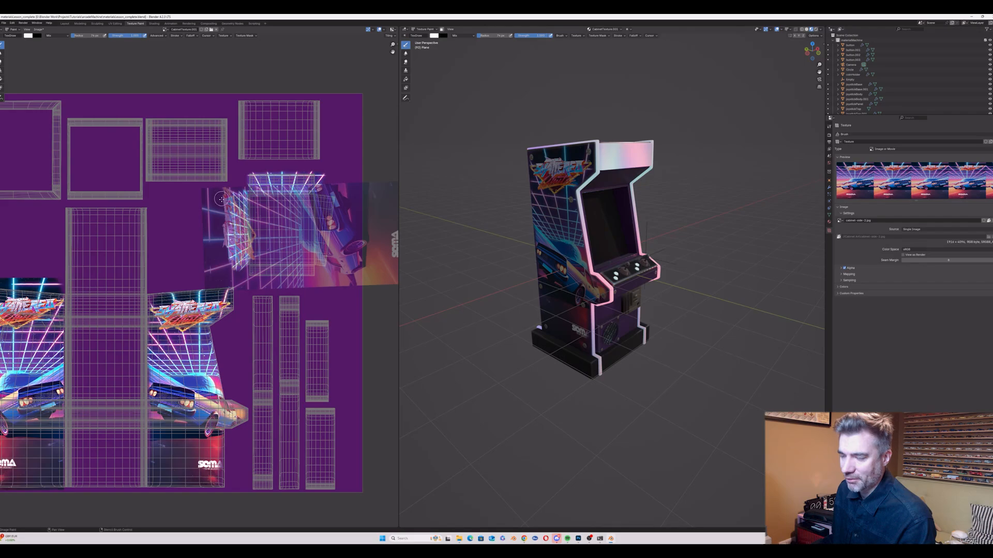
right_click_drag(221, 199, 340, 219, "ctrl")
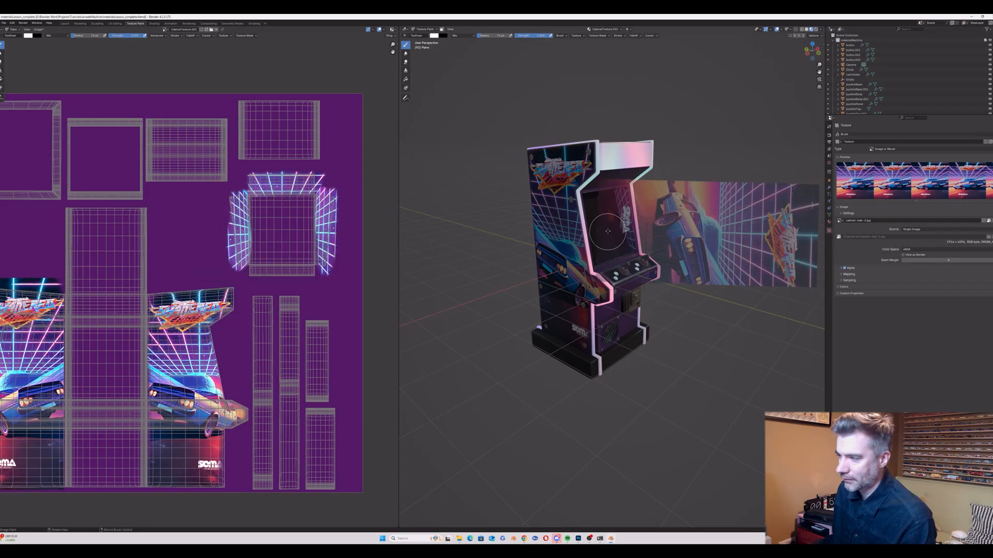
right_click_drag(538, 222, 581, 383)
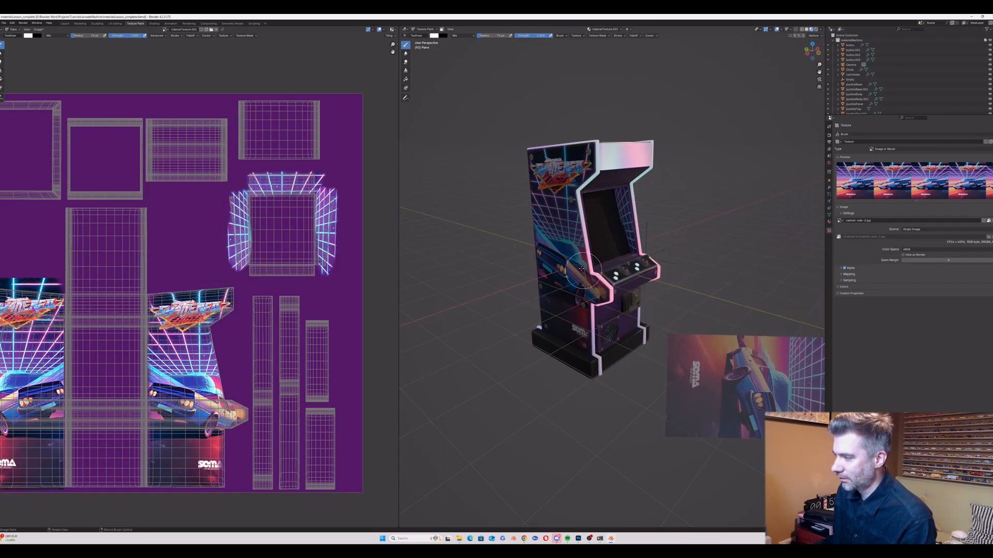
middle_click_drag(581, 383, 546, 268)
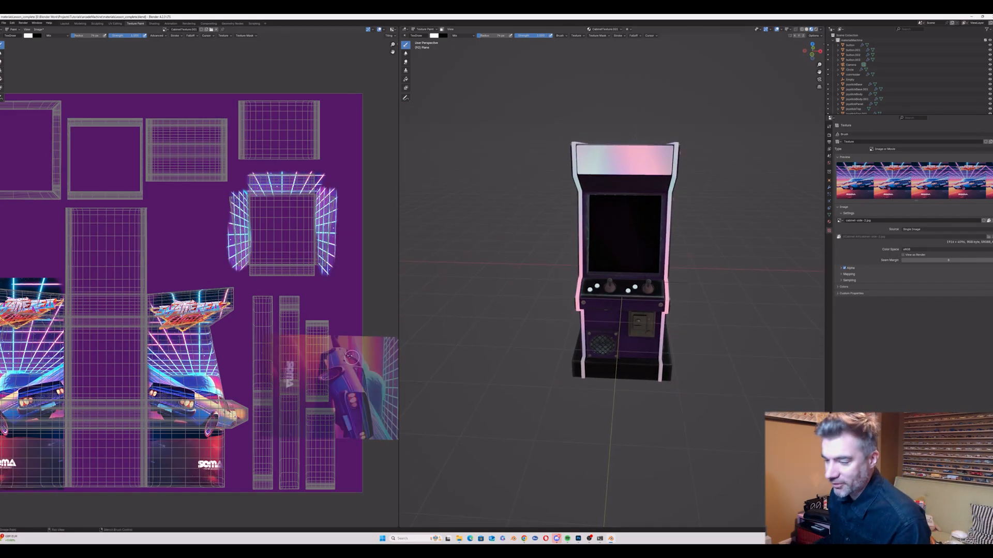
right_click_drag(364, 300, 309, 284)
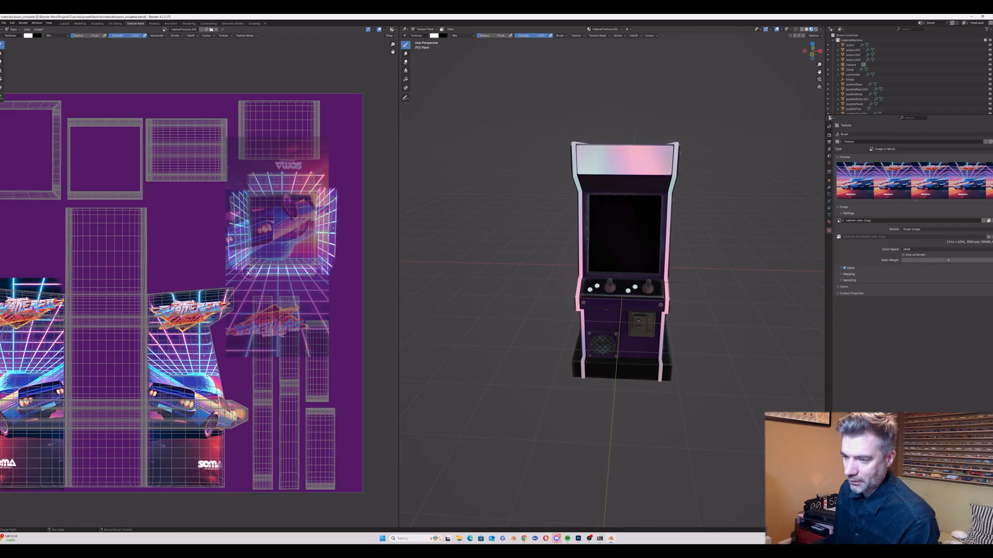
mouse_move(522, 266)
middle_mouse_down()
mouse_move(610, 265)
mouse_move(532, 270)
middle_mouse_up()
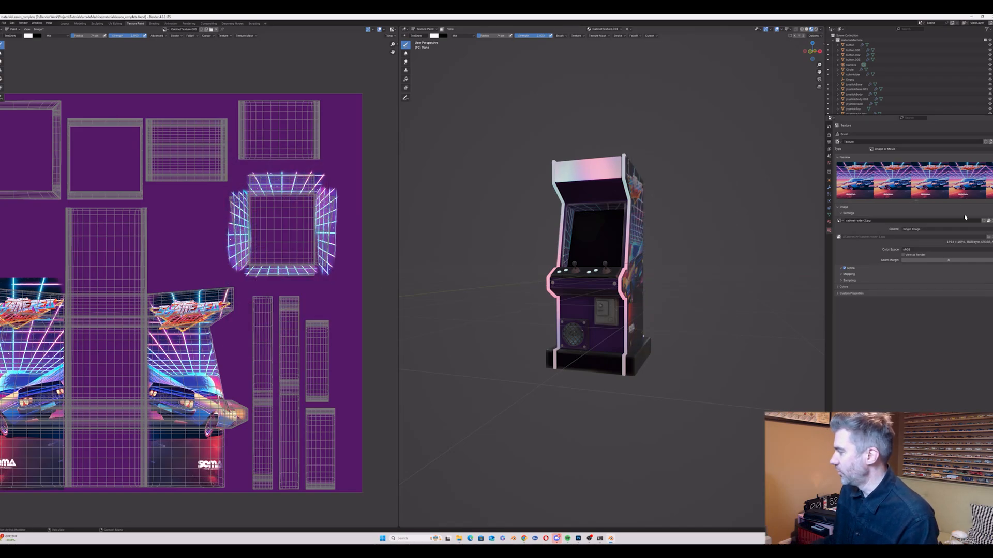
Step: Replace the brush texture image with cabinet-front.jpg, match the stencil to the image aspect, and reset its transform
left_click(989, 220)
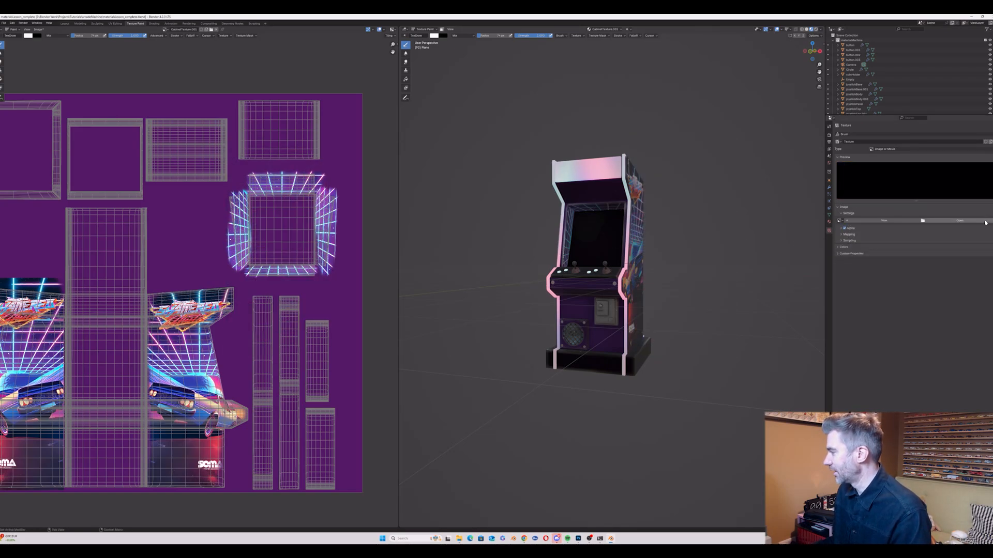
left_click(957, 221)
double_click(460, 232)
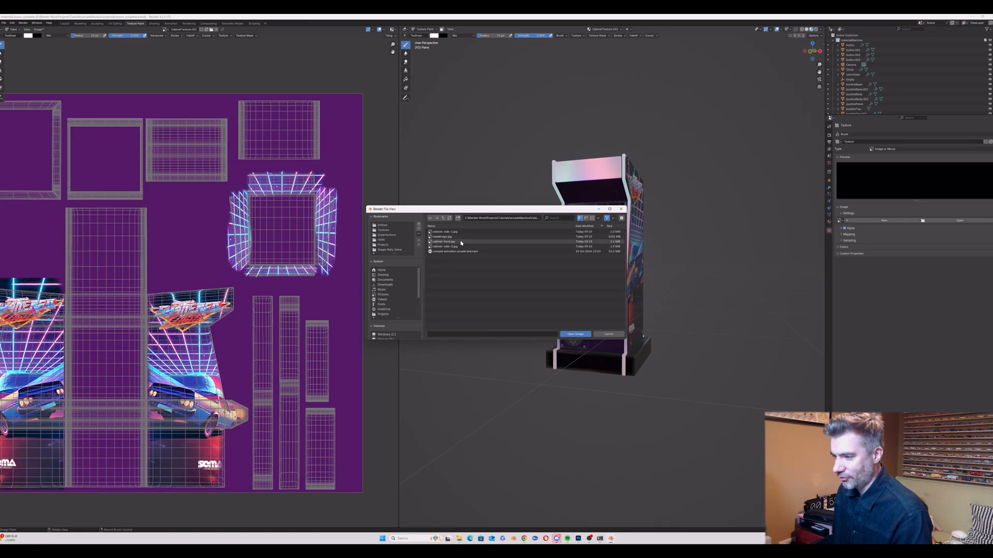
double_click(461, 242)
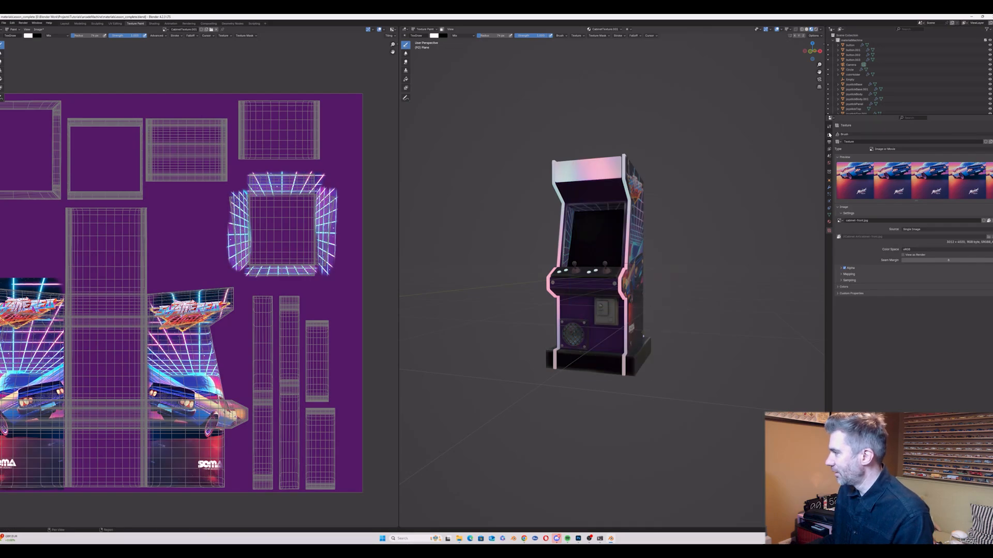
left_click(829, 127)
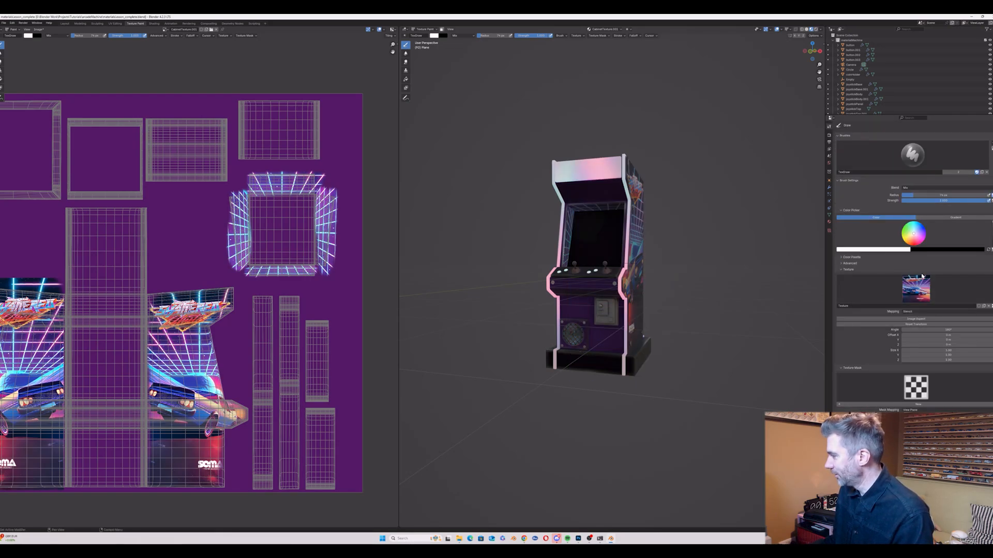
left_click(916, 320)
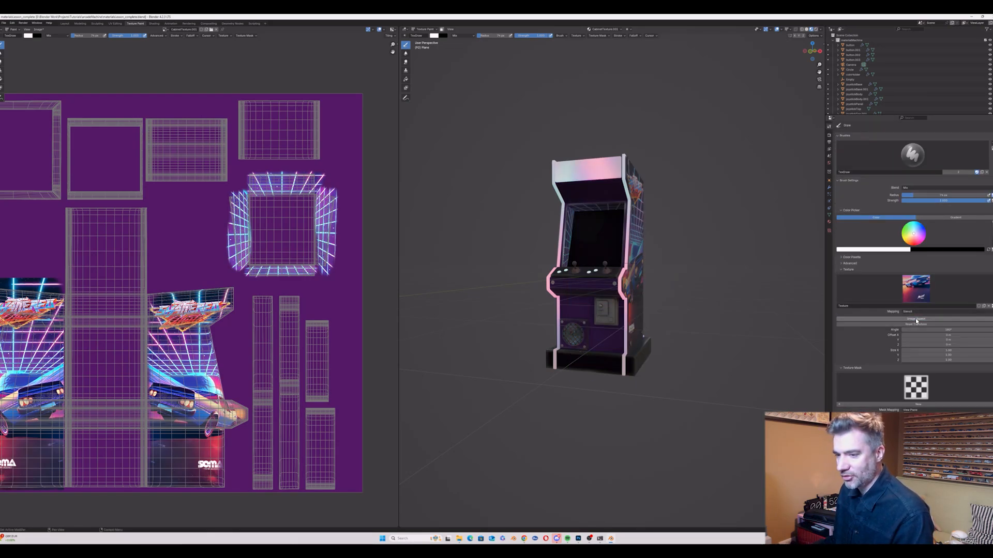
left_click(916, 324)
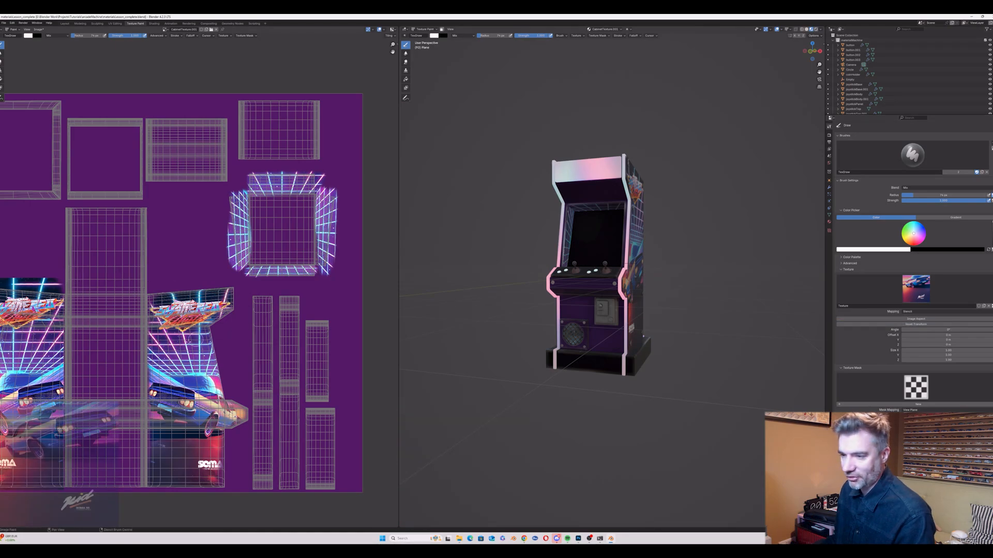
Step: Scale the stencil to fit the cabinet's lower front panel UV island, try painting the car there, and undo the strokes
right_click_drag(118, 403, 196, 325)
mouse_move(184, 397)
right_mouse_down()
mouse_move(172, 389)
mouse_move(141, 433)
mouse_move(214, 150)
right_mouse_up()
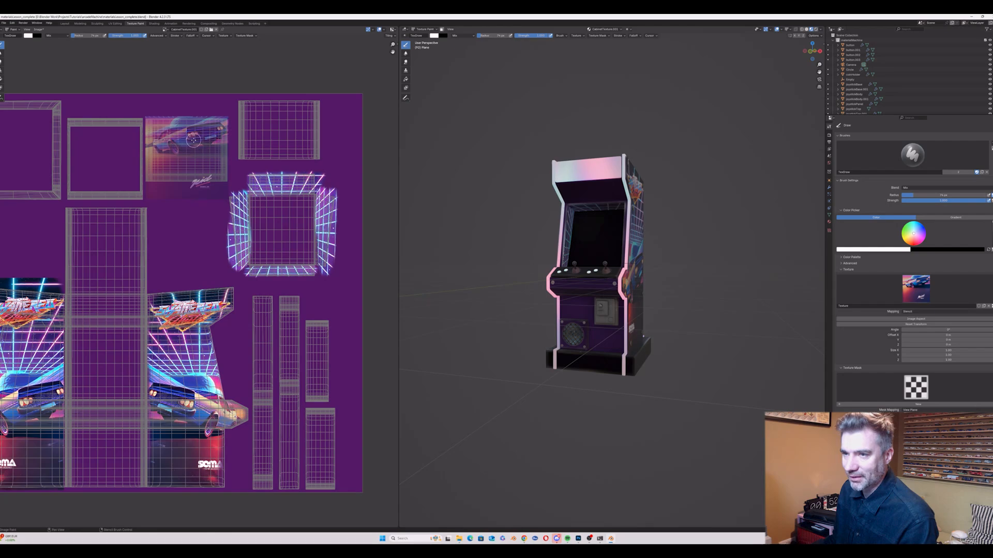
right_click_drag(189, 141, 282, 124)
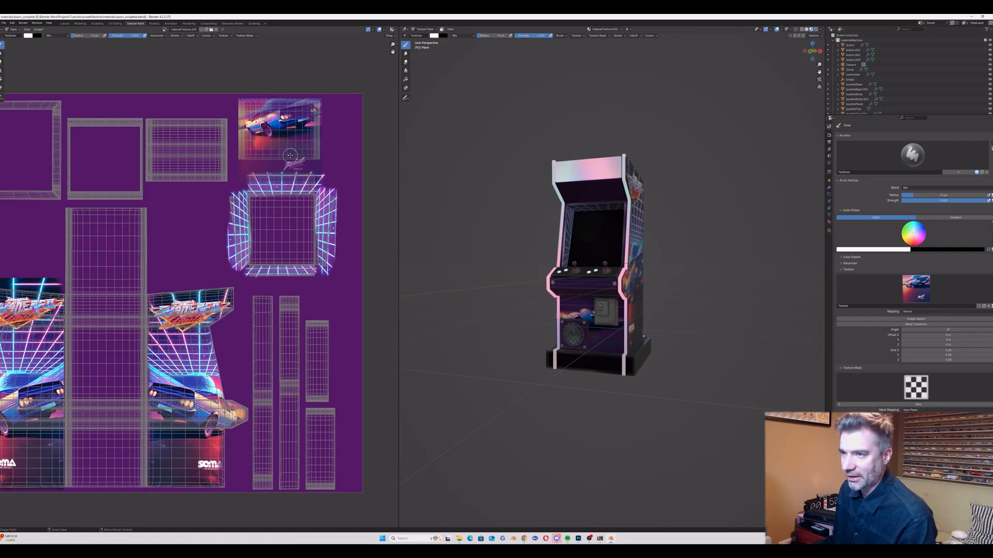
key("ctrl+z")
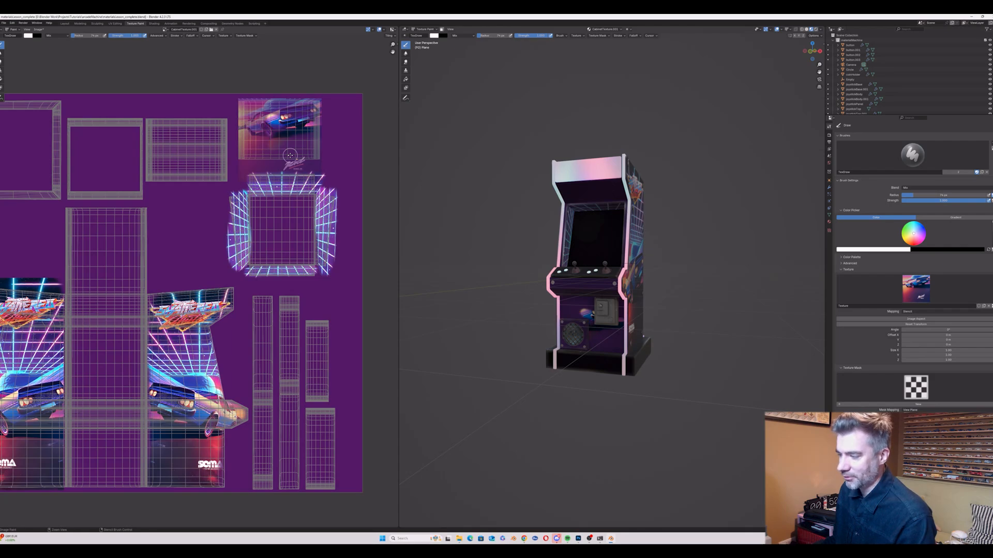
Step: Shift the stencil up so its white script logo lies on the front panel's UV island, and paint it with a larger brush
right_click_drag(290, 155, 289, 130)
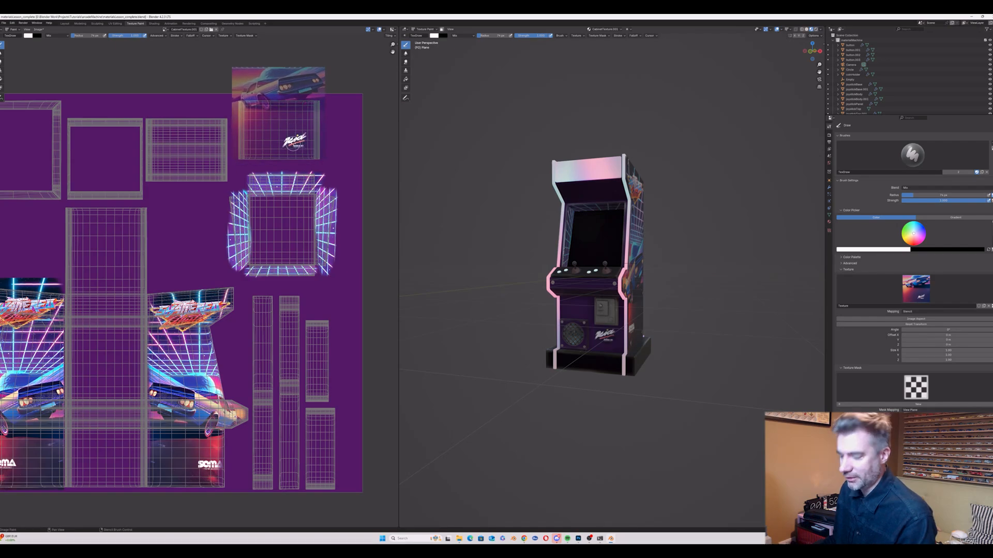
mouse_move(283, 136)
left_mouse_down()
mouse_move(249, 119)
mouse_move(273, 114)
left_mouse_up()
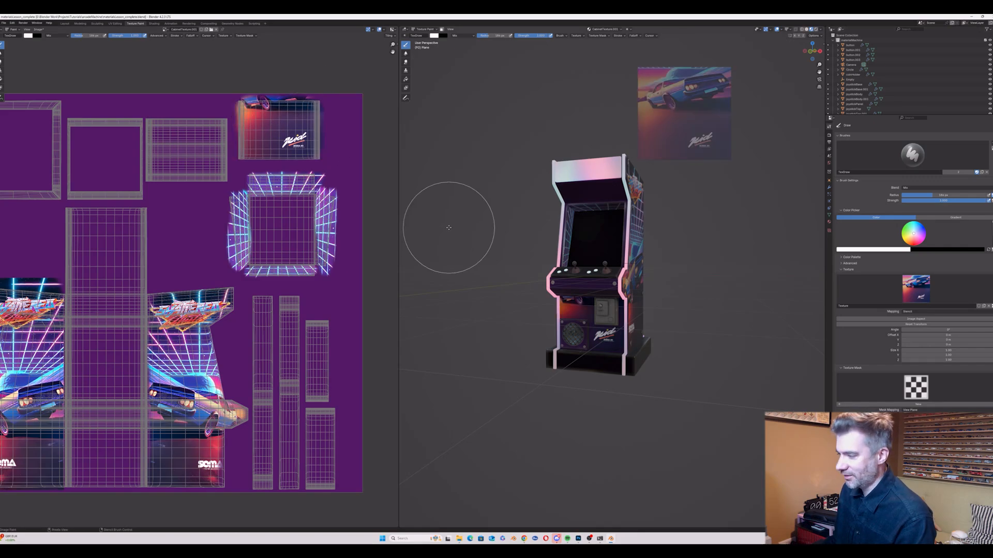
middle_click_drag(514, 222, 536, 233)
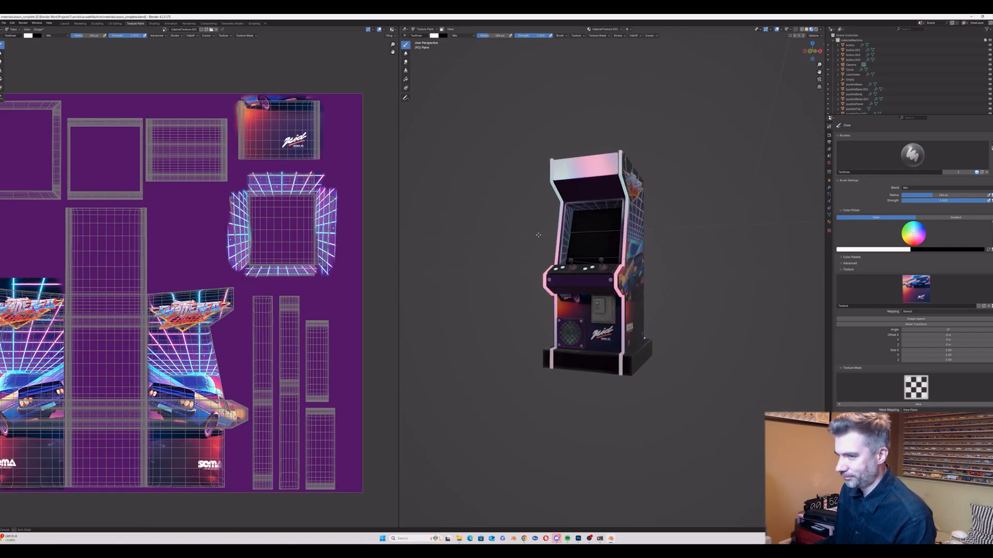
Step: Enlarge the stencil, repaint the front panel's UV island with the bigger script logo, and check it on the cabinet
mouse_move(289, 131)
right_mouse_down("shift")
mouse_move(294, 123)
mouse_move(298, 139)
mouse_move(288, 119)
right_mouse_up("shift")
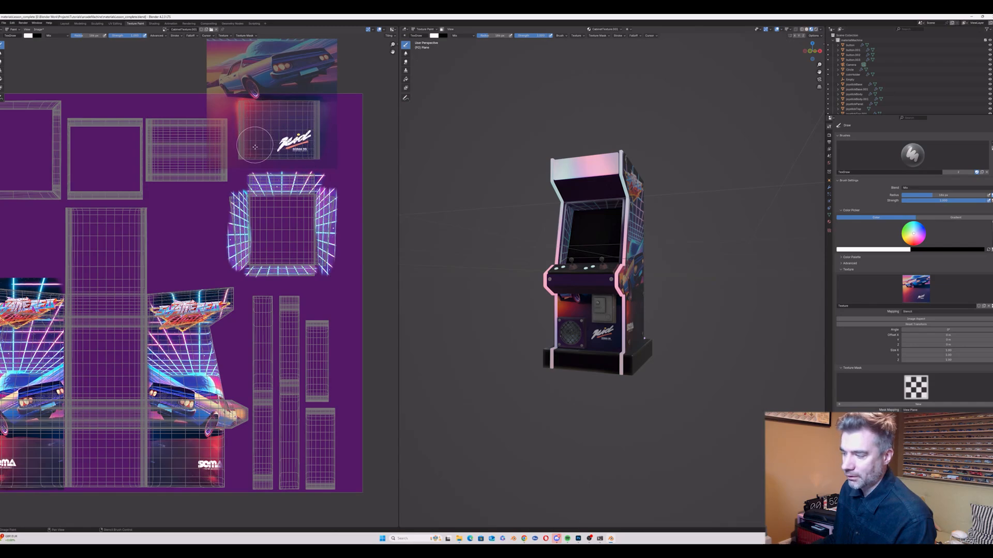
left_click_drag(255, 147, 255, 147)
mouse_move(474, 172)
middle_mouse_down()
mouse_move(500, 177)
mouse_move(461, 187)
mouse_move(546, 212)
middle_mouse_up()
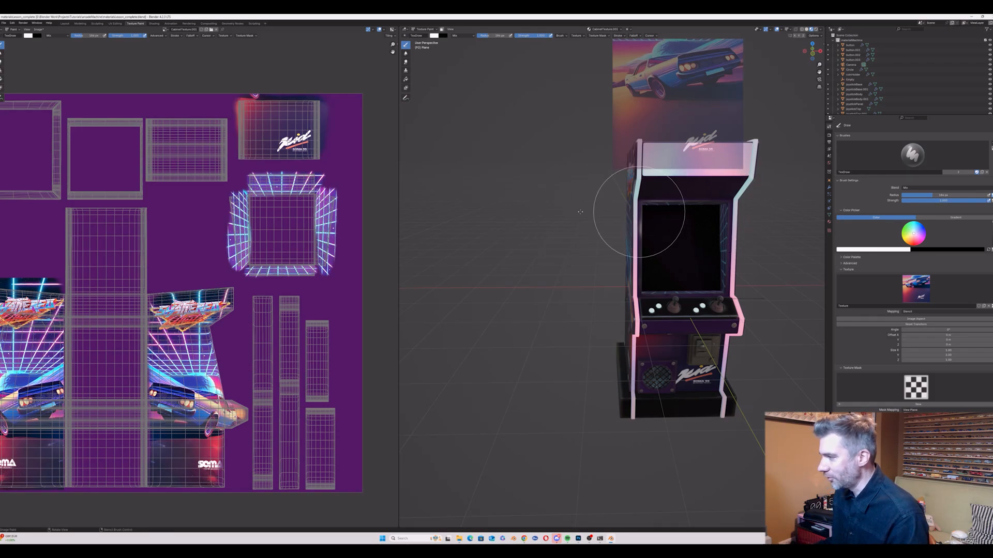
mouse_move(631, 222)
middle_mouse_down()
mouse_move(615, 250)
mouse_move(594, 248)
middle_mouse_up()
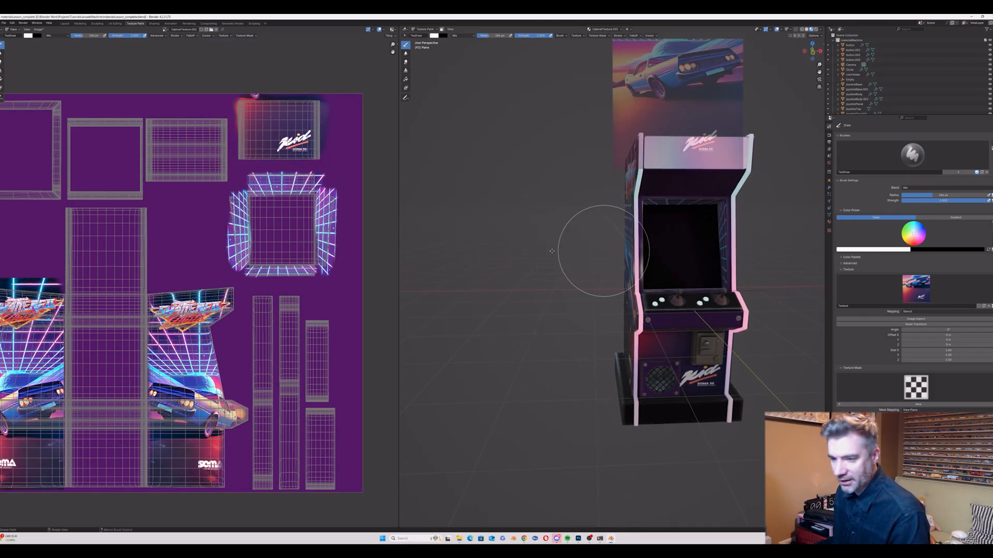
Step: Place the enlarged stencil over the square screen frame's UV island and paint the sunset gradient around its border with a smaller brush
right_click_drag(279, 134, 170, 165)
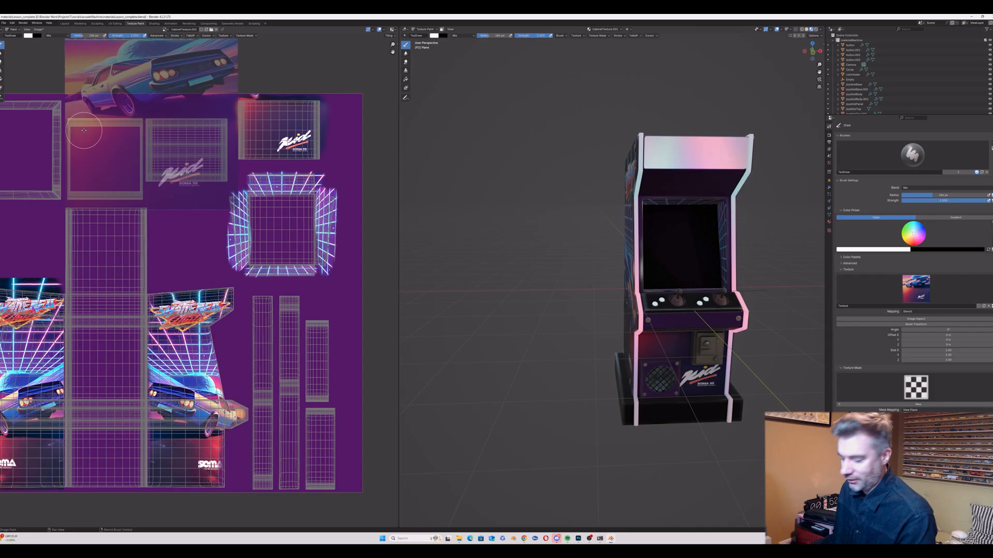
key("bracketleft")
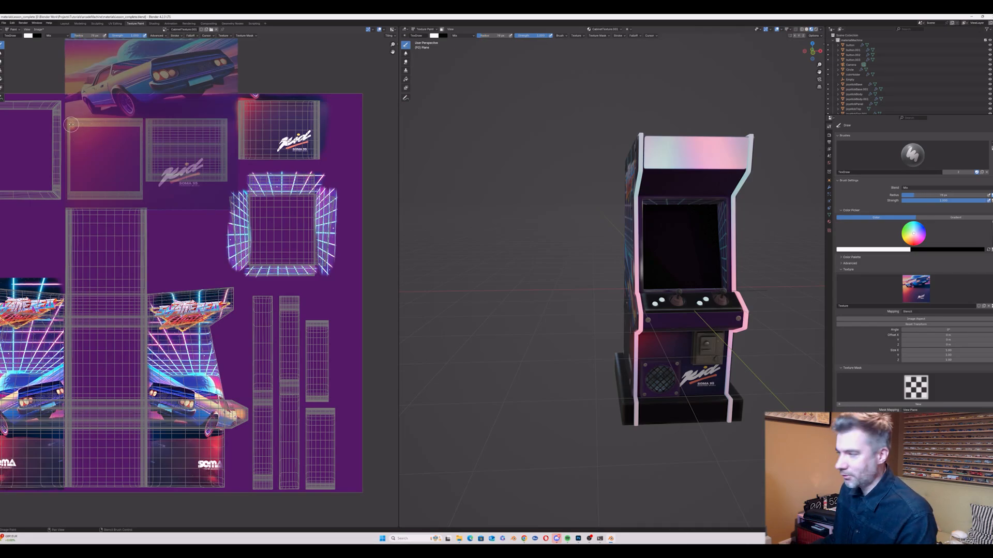
left_click_drag(71, 124, 114, 122)
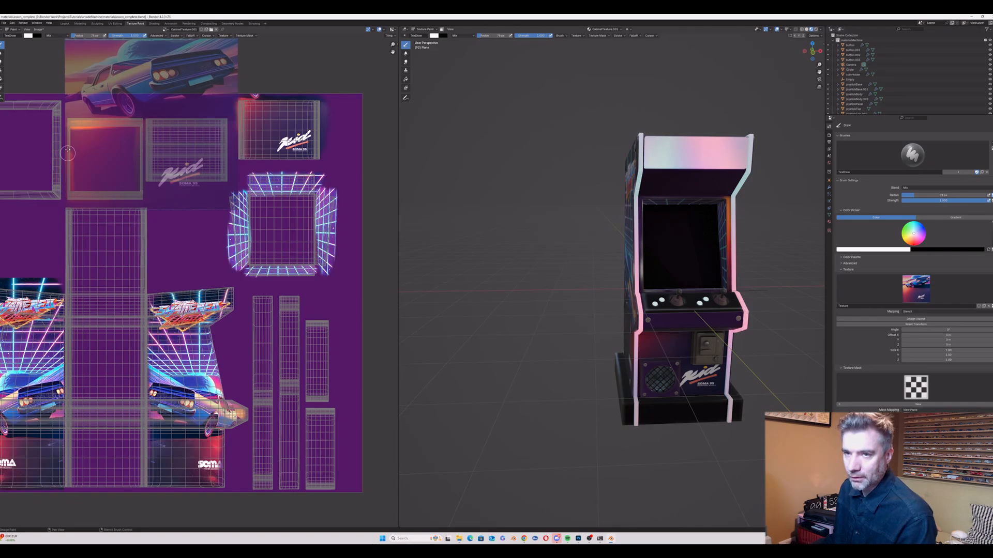
middle_click_drag(438, 179, 414, 187)
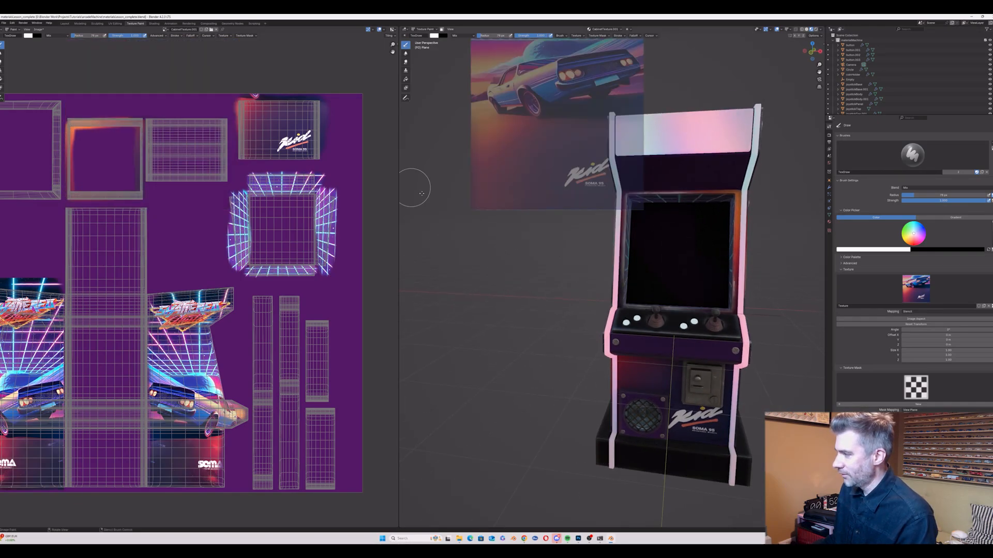
scroll(418, 189, "down", 2)
middle_click_drag(521, 246, 547, 257)
middle_click_drag(604, 203, 574, 198)
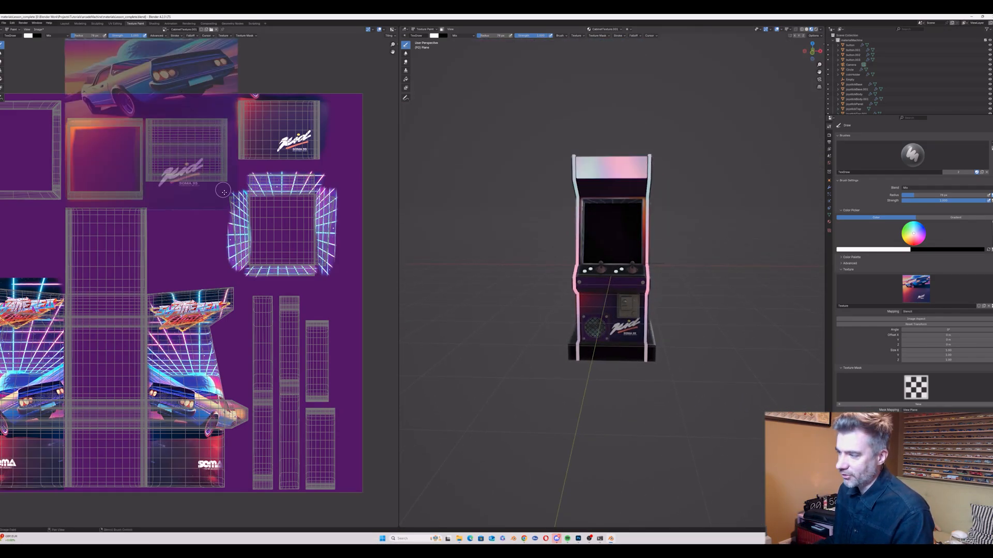
Step: Try painting the sunset gradient onto the upper end of the long strip island between the side panels, and undo it
mouse_move(235, 194)
right_mouse_down()
mouse_move(151, 178)
mouse_move(222, 165)
mouse_move(231, 181)
mouse_move(184, 206)
right_mouse_up()
middle_click_drag(201, 238, 207, 213)
mouse_move(167, 179)
right_mouse_down()
mouse_move(219, 180)
mouse_move(273, 198)
mouse_move(256, 201)
right_mouse_up()
mouse_move(225, 207)
middle_mouse_down()
mouse_move(375, 253)
mouse_move(366, 243)
middle_mouse_up()
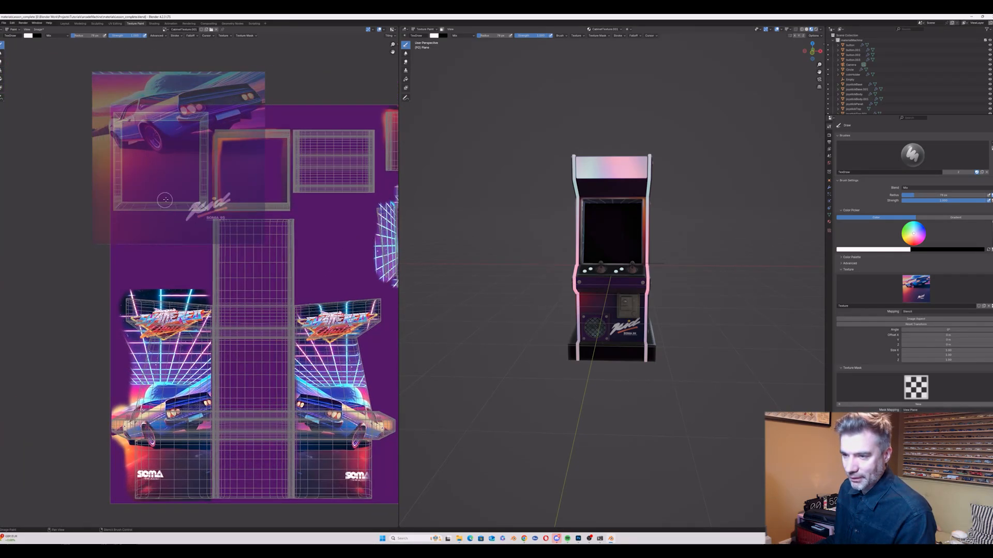
mouse_move(165, 199)
right_mouse_down()
mouse_move(283, 222)
mouse_move(285, 260)
right_mouse_up()
left_click_drag(212, 224, 293, 227)
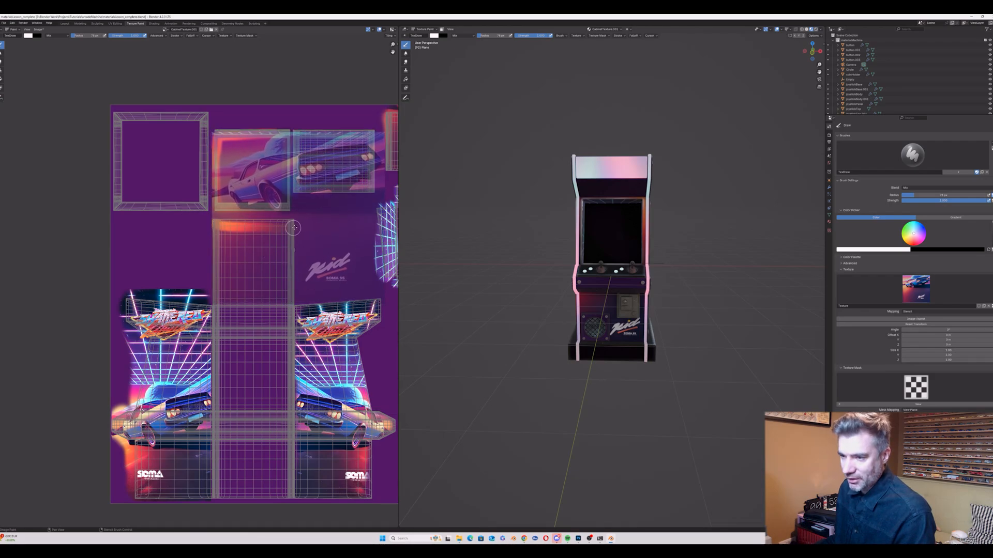
key("ctrl+z")
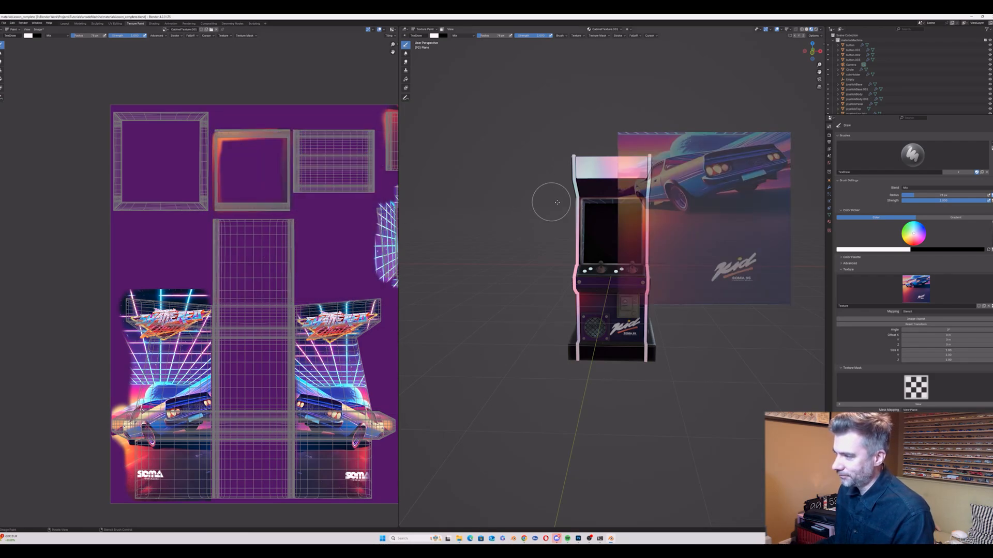
middle_click_drag(550, 200, 543, 188)
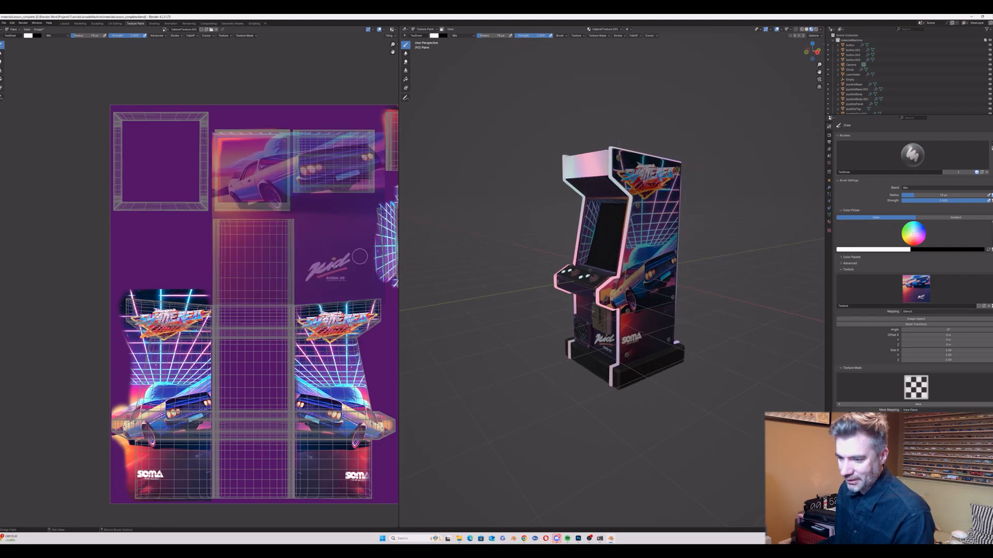
Step: Try painting the sunset gradient onto the upper end of the short narrow strip's UV island and check it on the cabinet
right_click_drag(279, 268, 174, 204)
middle_click_drag(333, 215, 227, 204)
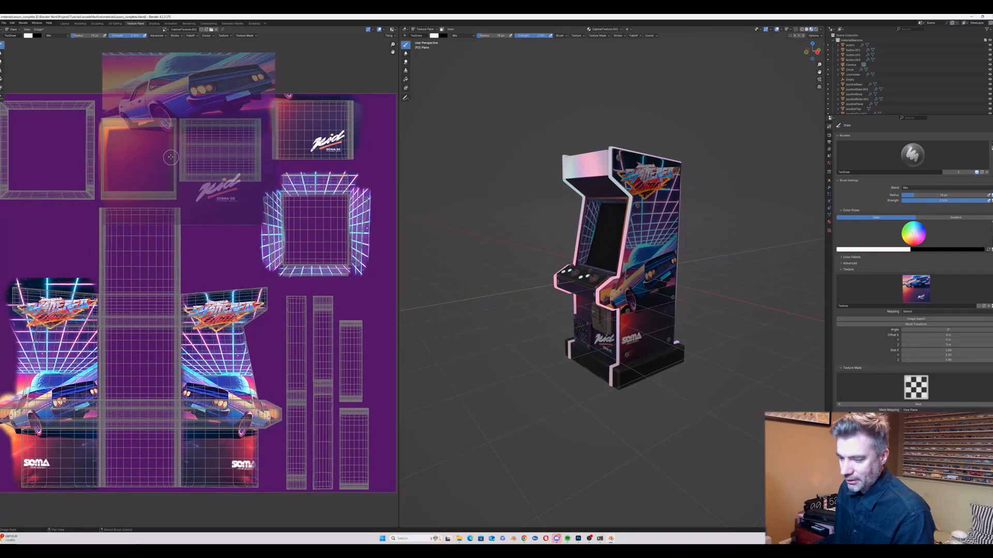
right_click_drag(171, 157, 402, 343)
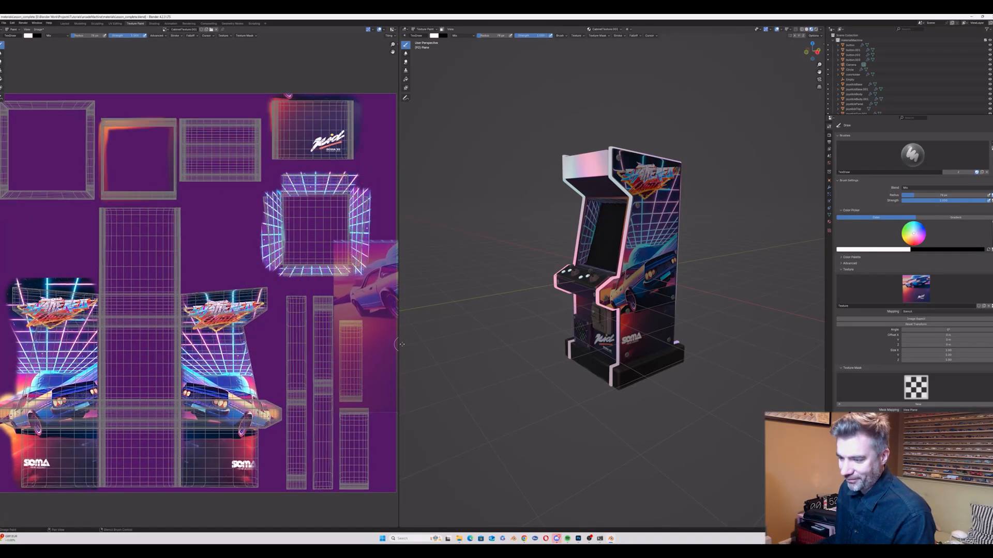
middle_click_drag(472, 272, 536, 255)
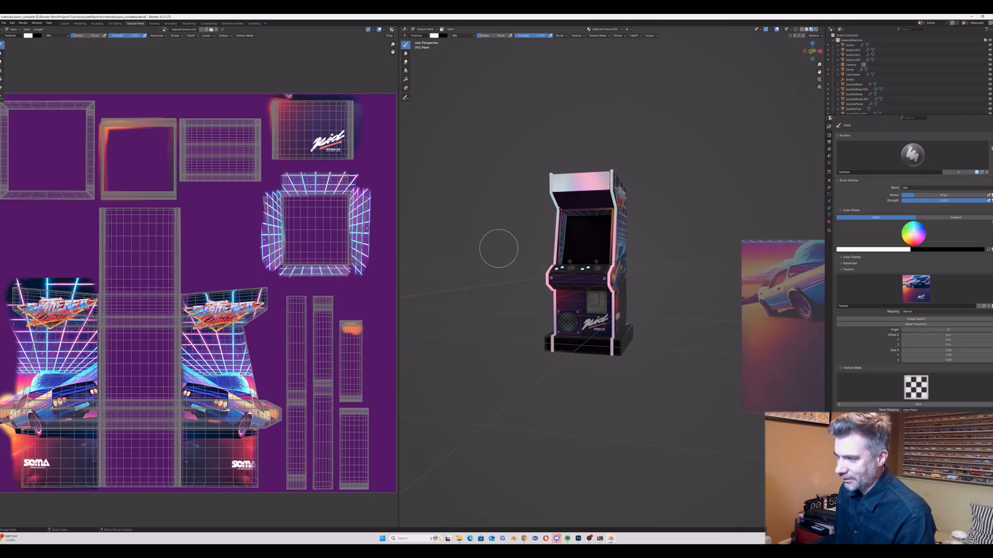
Step: Move the car artwork stencil over the cabinet's upper front in the 3D view so its sunset area covers the marquee and screen
scroll(574, 204, "up", 2)
middle_click_drag(625, 202, 616, 192)
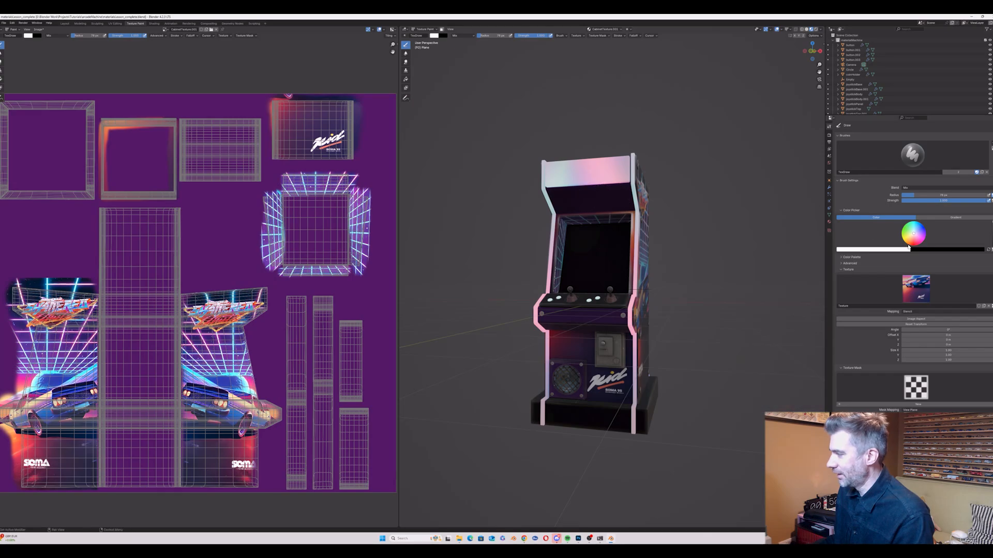
mouse_move(783, 277)
right_mouse_down()
mouse_move(747, 191)
mouse_move(591, 187)
mouse_move(601, 183)
right_mouse_up()
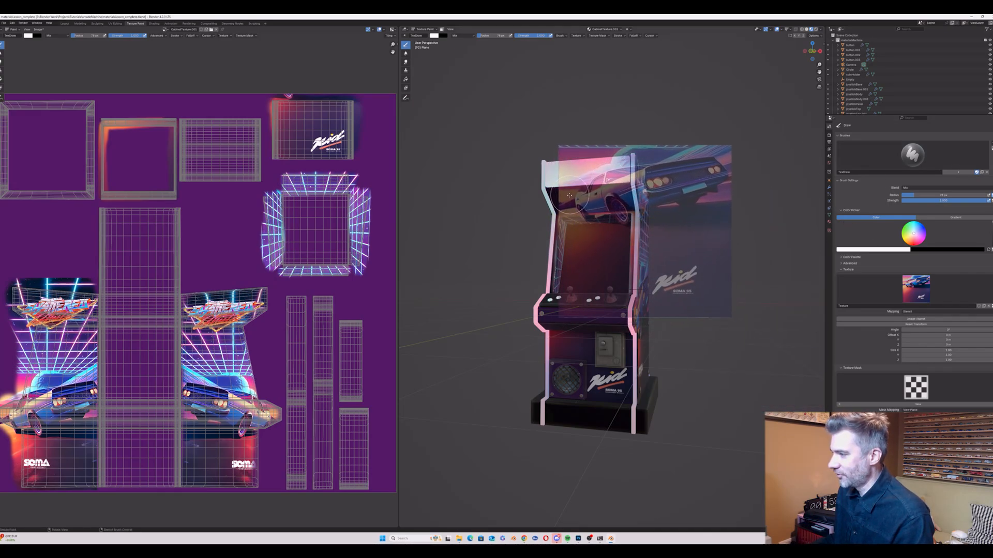
left_click_drag(570, 195, 577, 198)
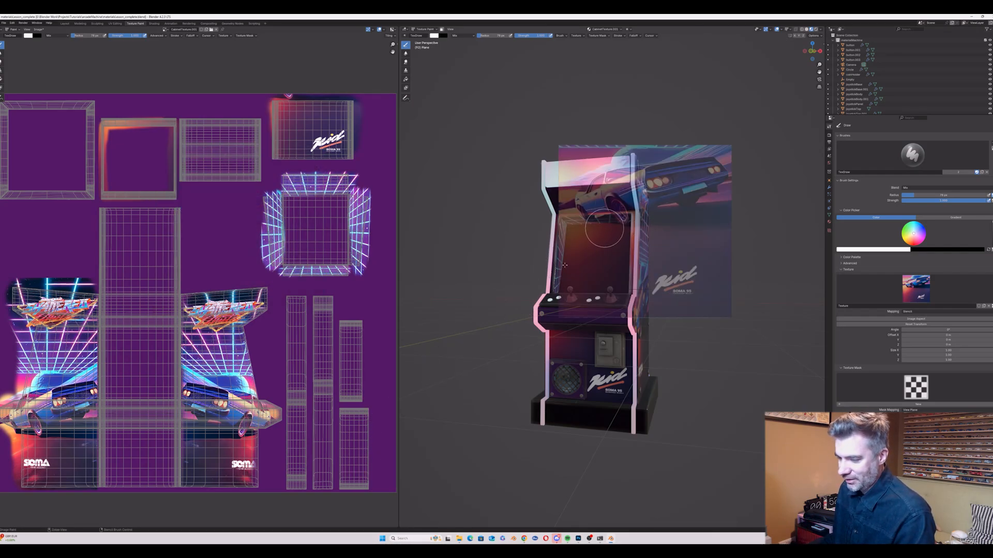
Step: Paint the sunset gradient onto the panel beneath the marquee from a low viewpoint with a smaller brush, and check the cabinet
right_click_drag(598, 258, 581, 200)
middle_click_drag(583, 245, 595, 214)
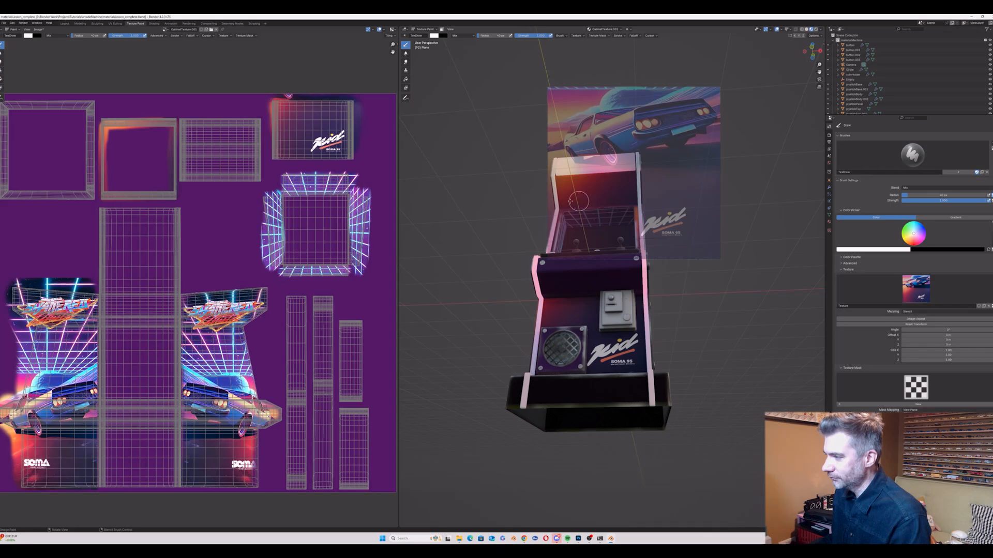
left_click_drag(595, 199, 608, 199)
mouse_move(608, 199)
middle_mouse_down()
mouse_move(600, 228)
mouse_move(630, 241)
mouse_move(608, 230)
mouse_move(588, 236)
mouse_move(618, 237)
mouse_move(600, 253)
mouse_move(528, 252)
mouse_move(587, 260)
mouse_move(536, 252)
middle_mouse_up()
scroll(588, 236, "down", 3)
scroll(596, 257, "up", 3)
scroll(594, 254, "up", 3)
scroll(536, 247, "down", 4)
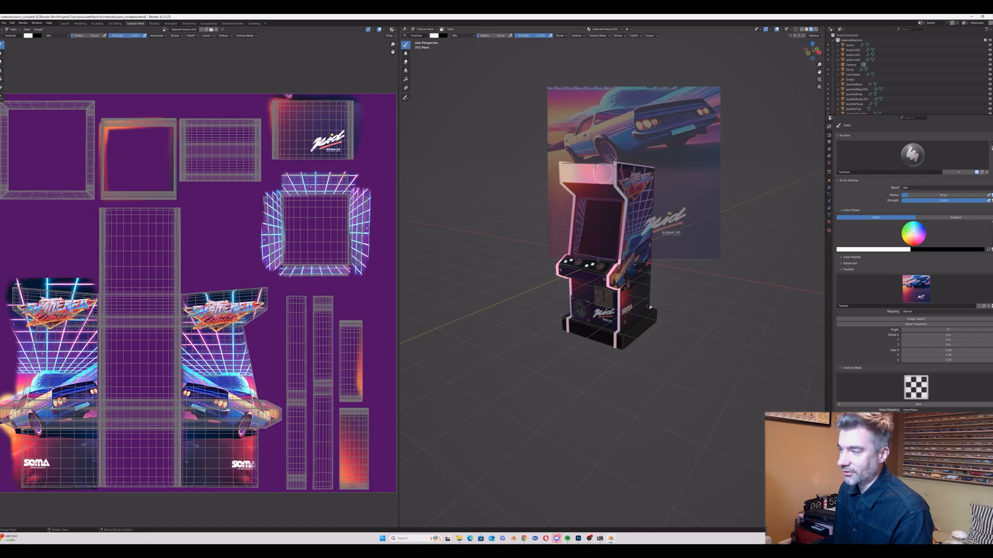
mouse_move(551, 136)
middle_mouse_down()
mouse_move(533, 139)
mouse_move(541, 141)
middle_mouse_up()
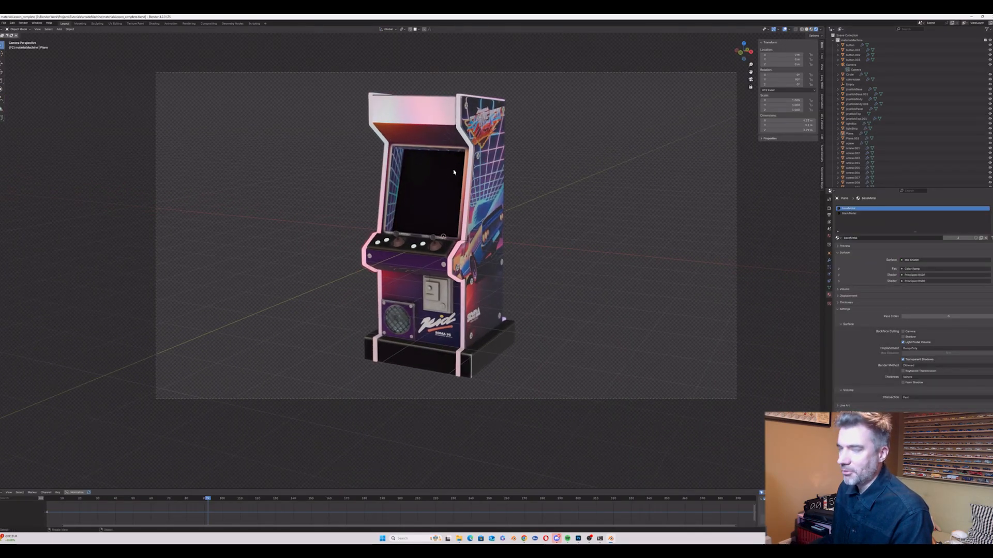
Step: Display the painted cabinet texture in the Shading workspace's image editor and fit it in view
left_click(154, 24)
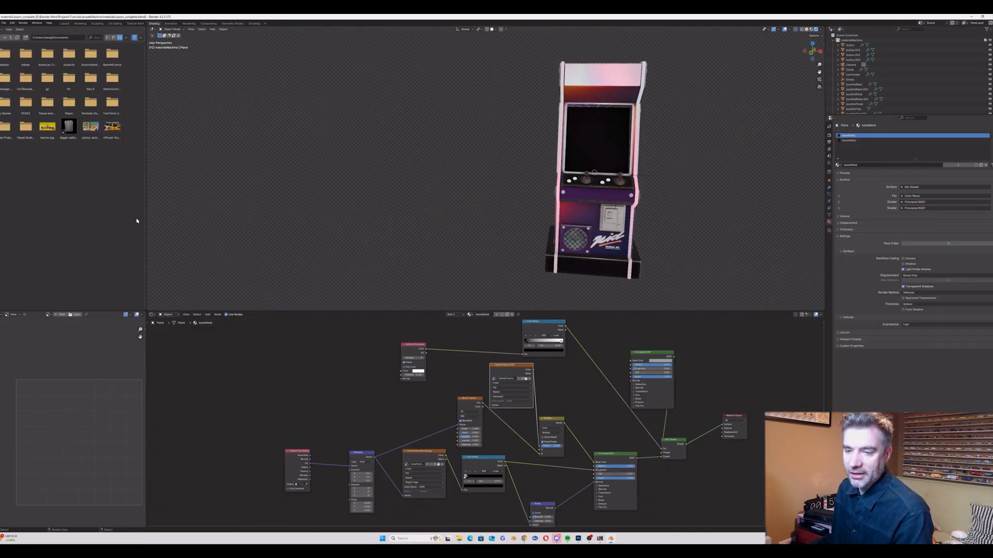
left_click(48, 314)
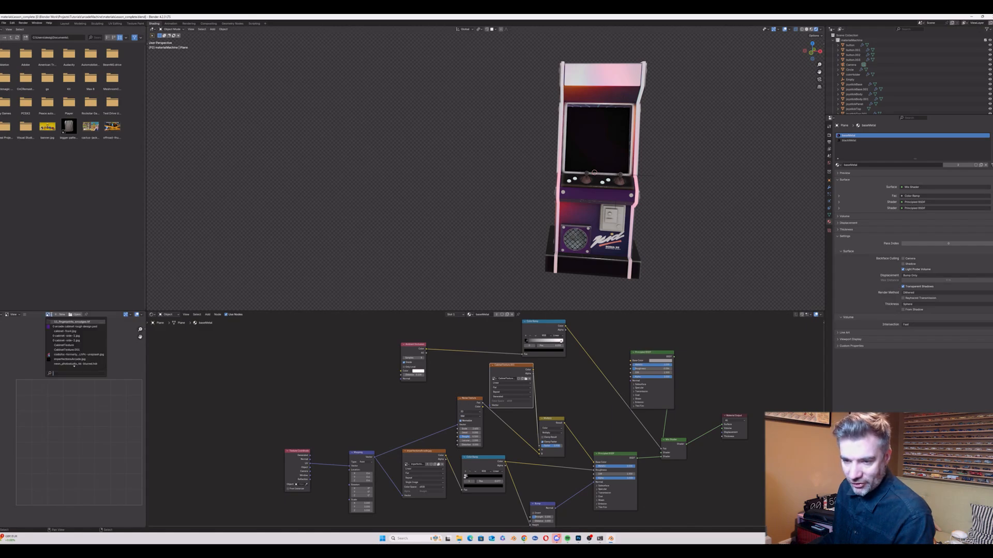
left_click(496, 371)
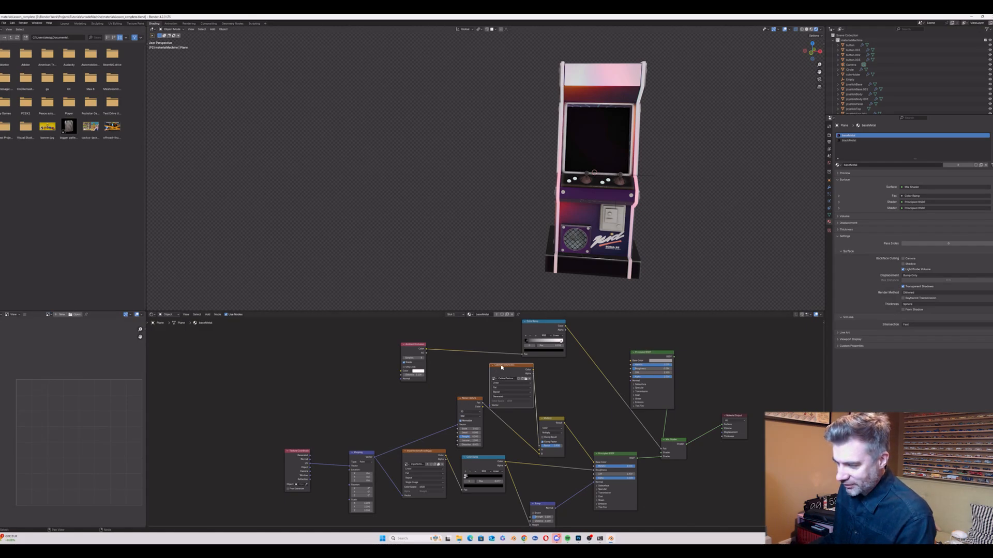
left_click(49, 315)
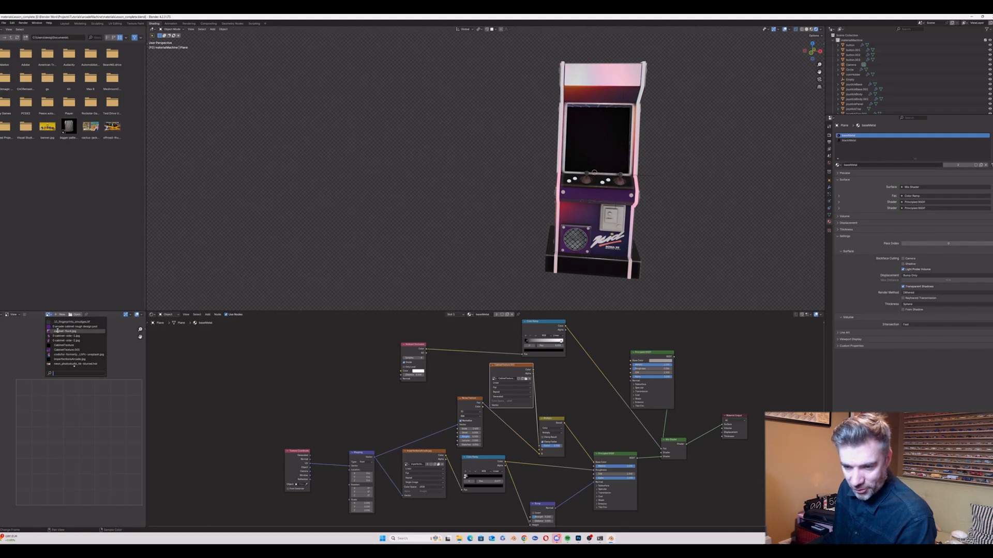
left_click(60, 350)
scroll(75, 381, "down", 5)
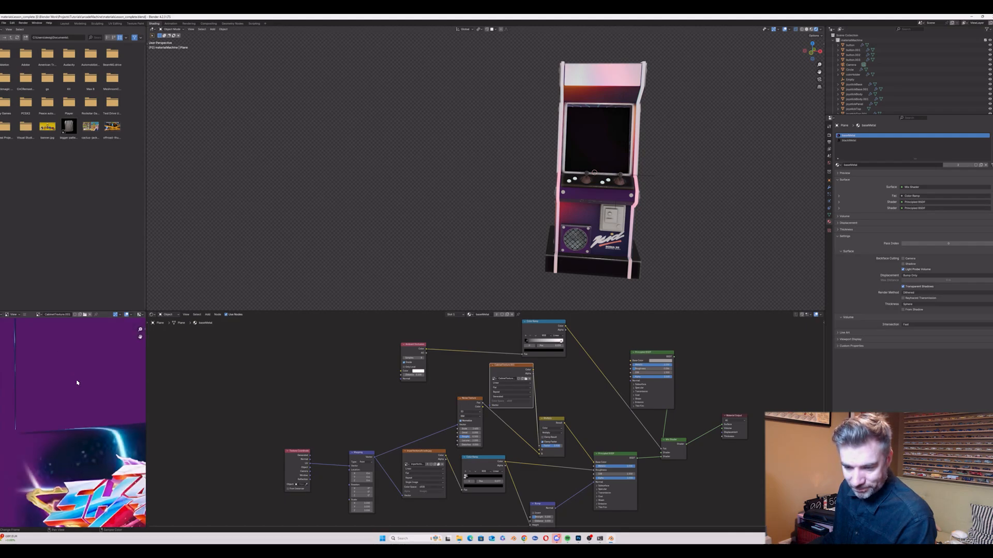
scroll(75, 380, "up", 4)
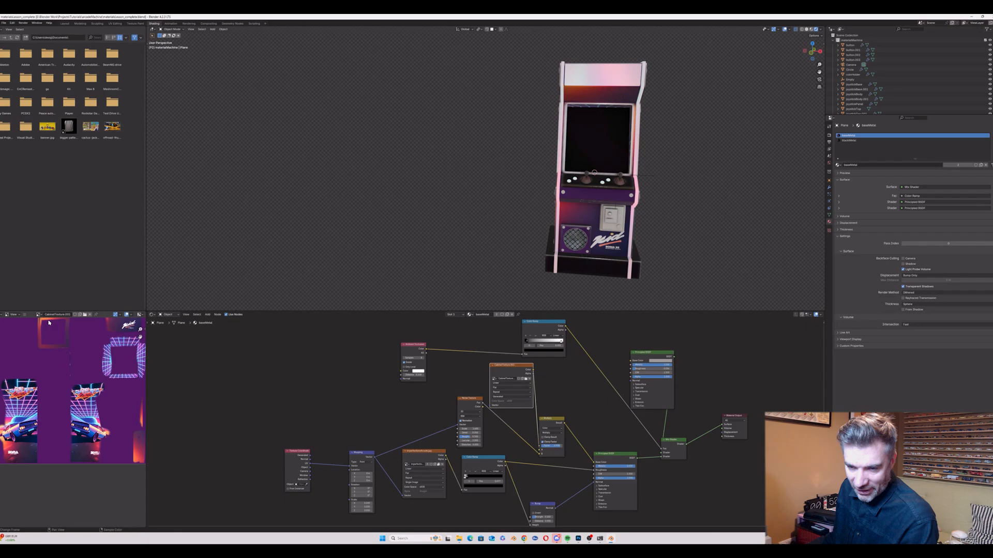
Step: Save the painted cabinet texture to disk as a PNG image
mouse_move(60, 328)
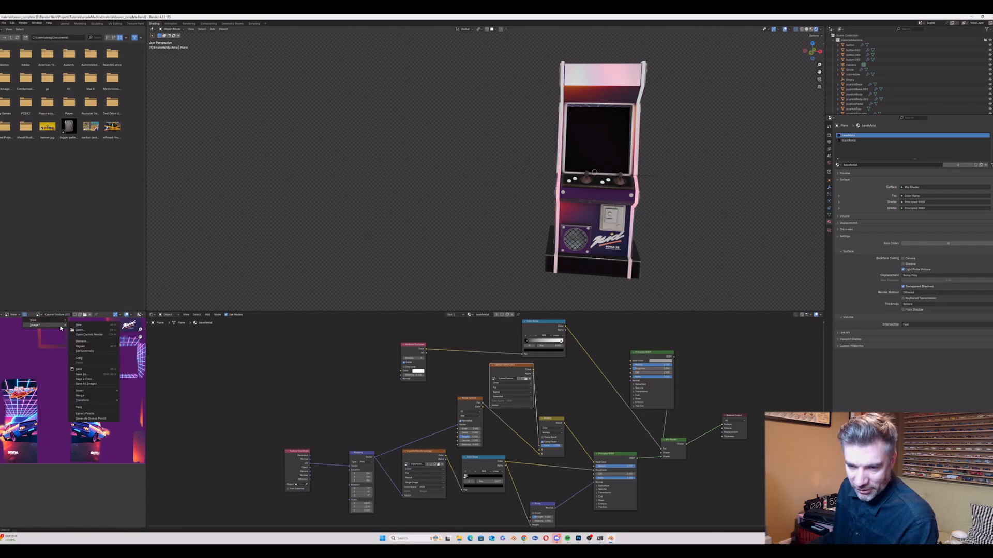
left_click(80, 373)
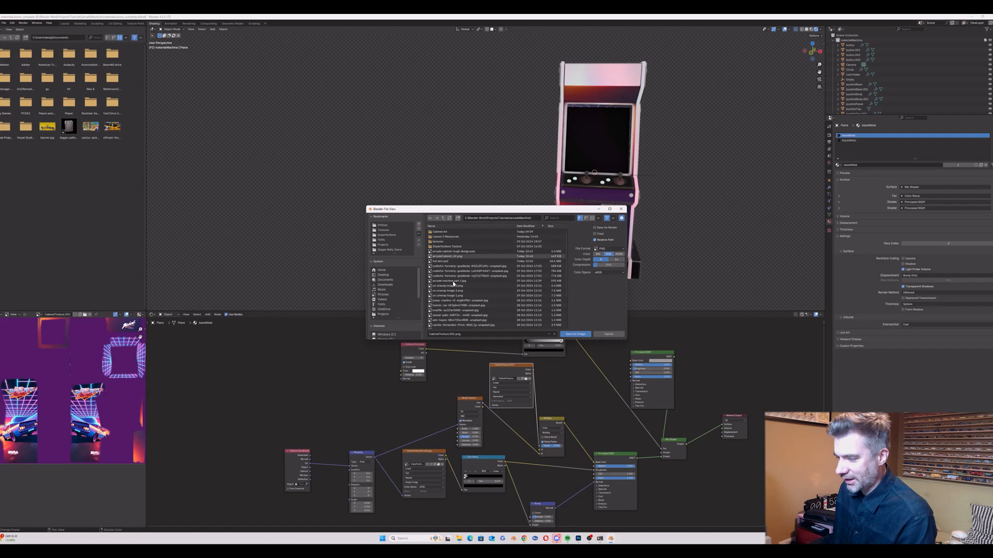
left_click(567, 335)
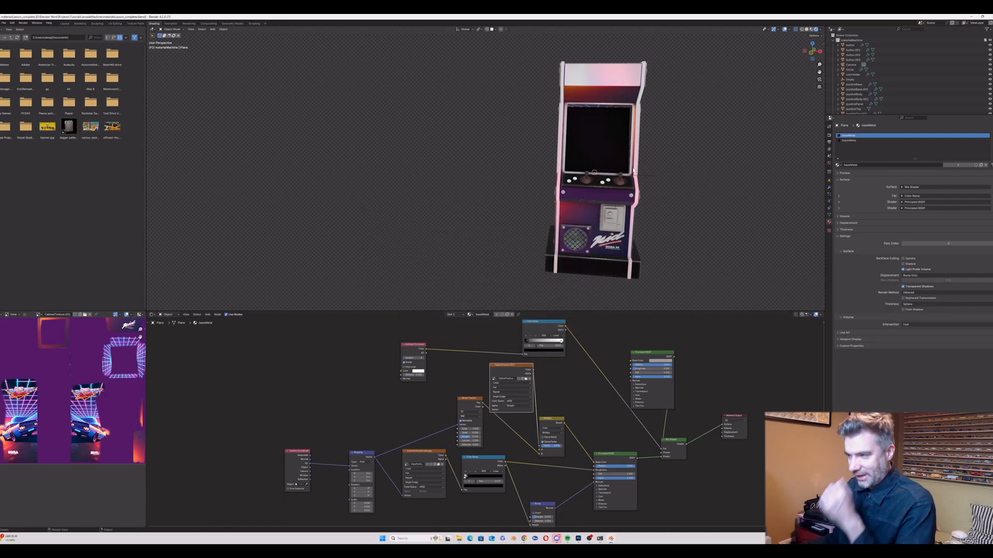
Step: Replace the marquee light box's material in the Layout workspace with a new one named lightBoxMaterial
middle_click_drag(574, 179, 530, 93)
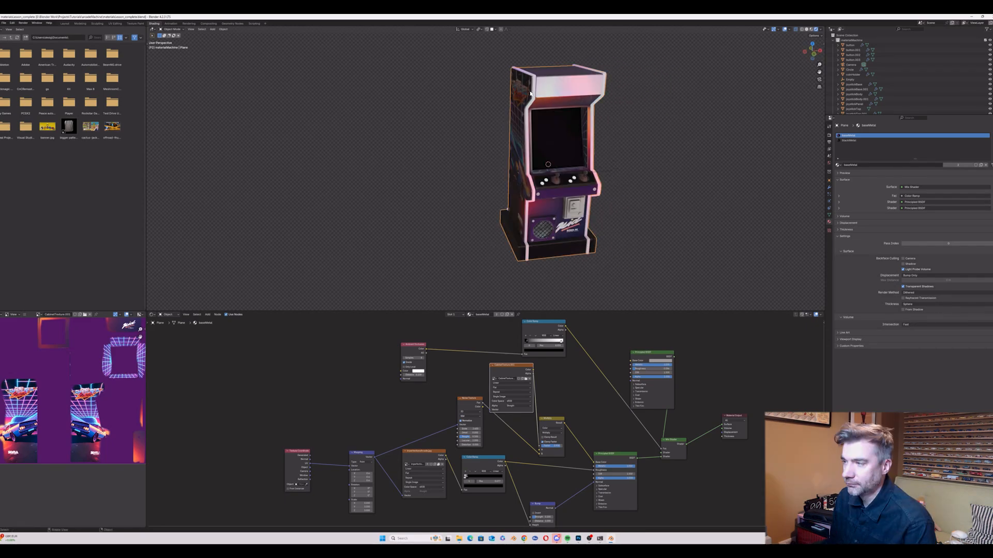
left_click(64, 23)
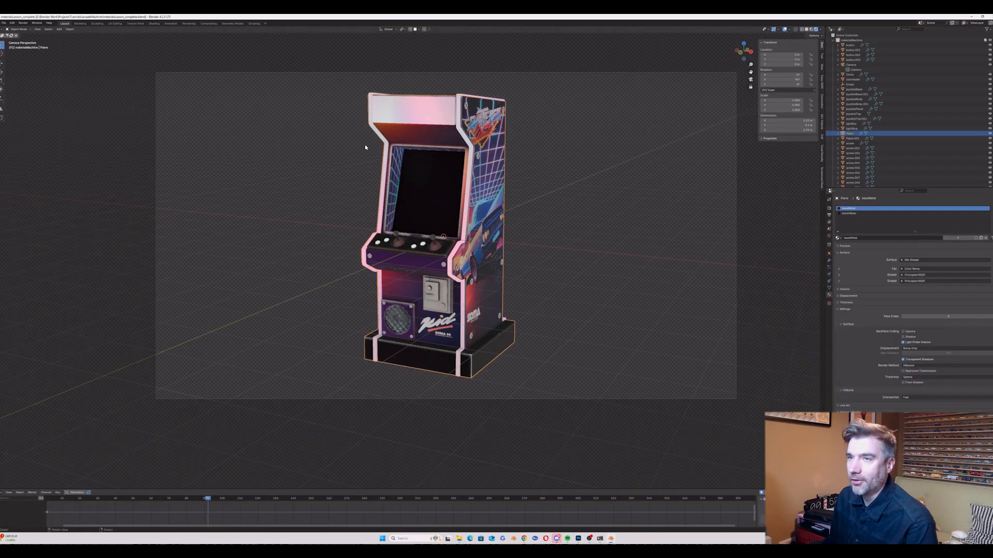
left_click(414, 112)
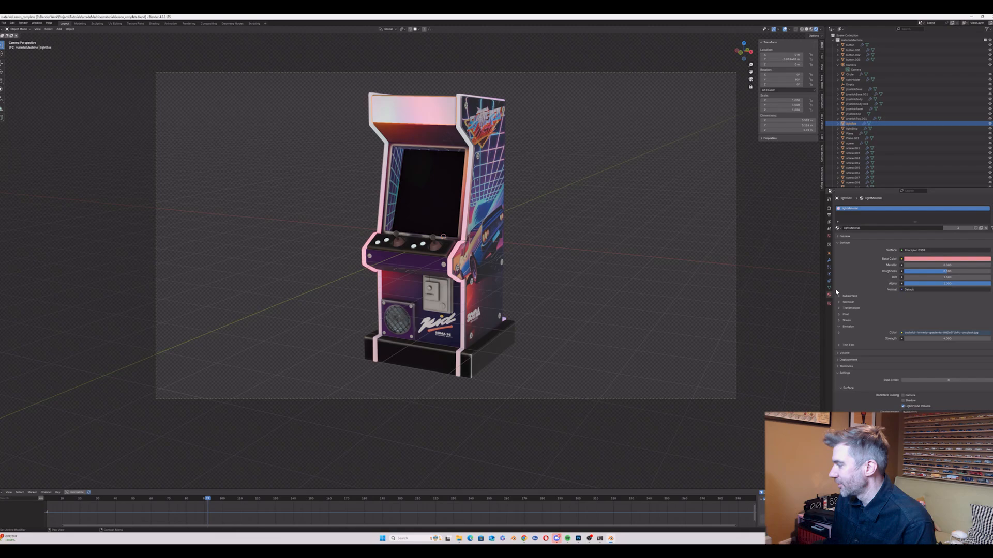
left_click(985, 229)
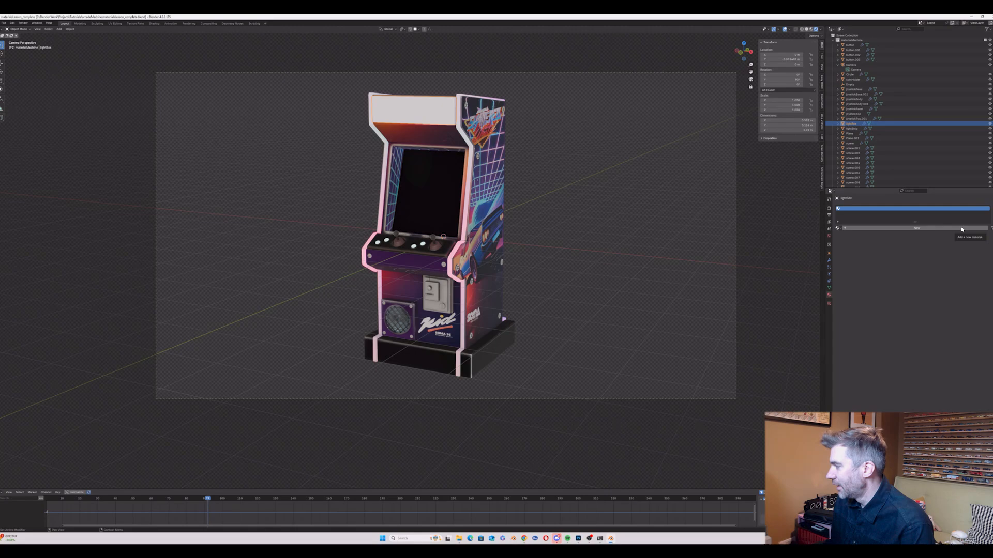
left_click(962, 228)
double_click(865, 229)
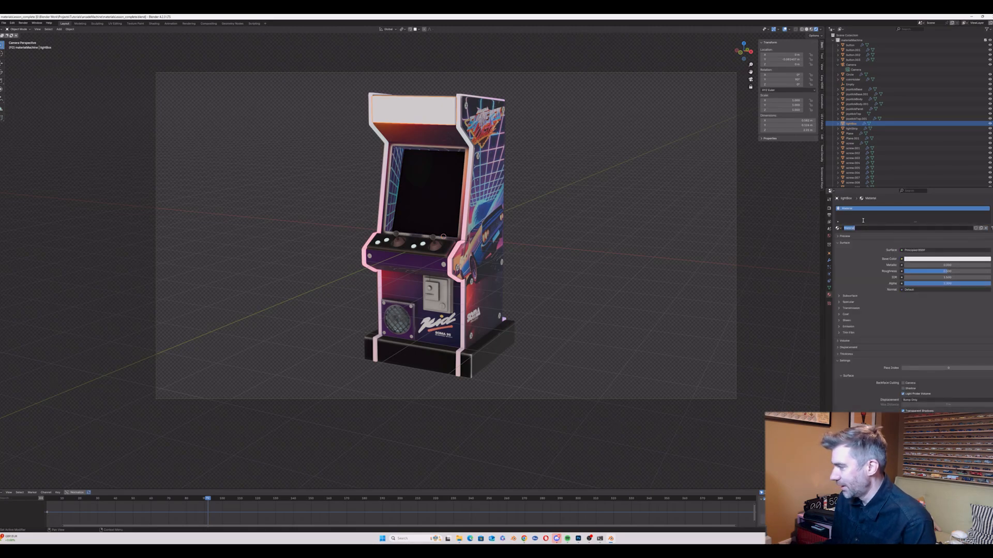
type("lightBoxMater")
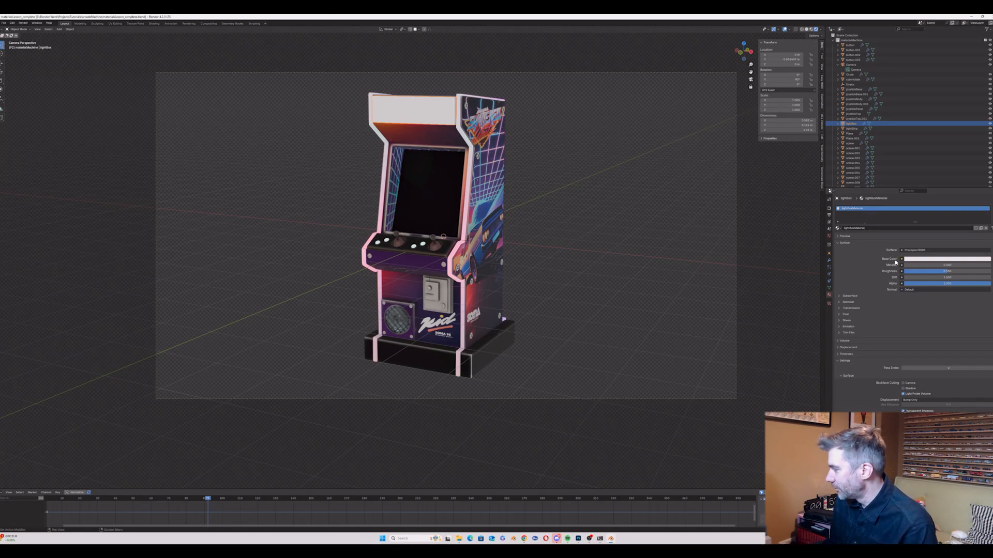
Step: Use an Image Texture with headdesign.jpg as the emission color of the light box material
left_click(839, 327)
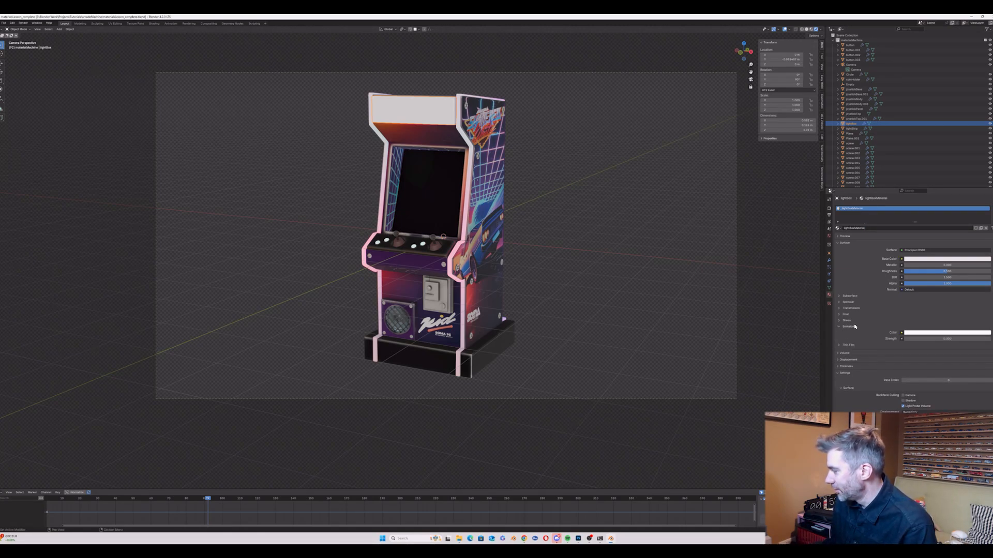
left_click(902, 333)
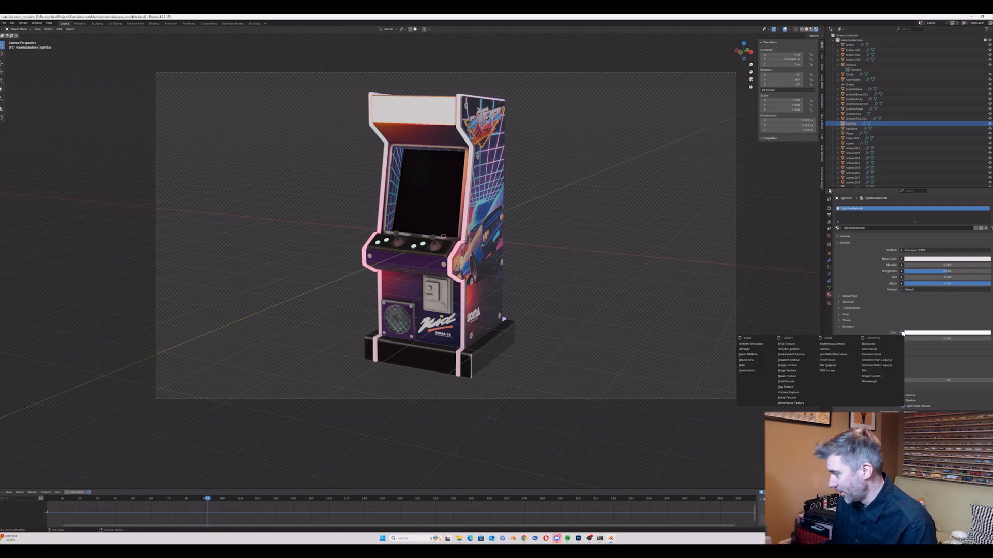
left_click(787, 365)
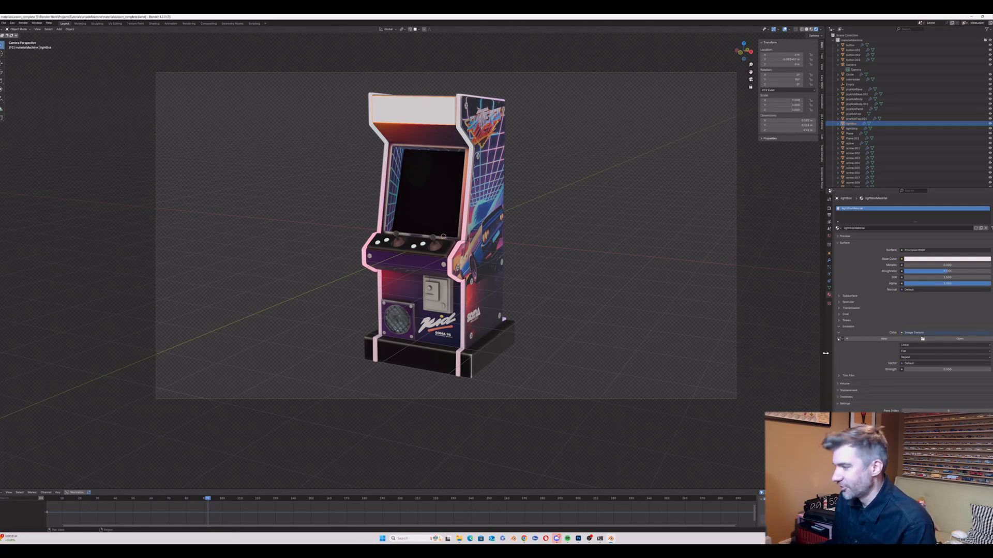
left_click(979, 340)
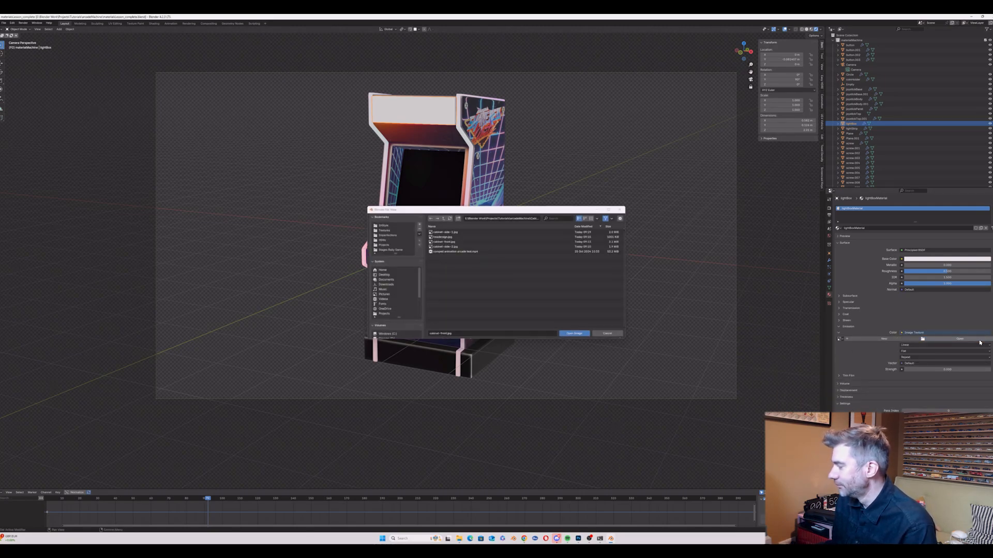
double_click(462, 236)
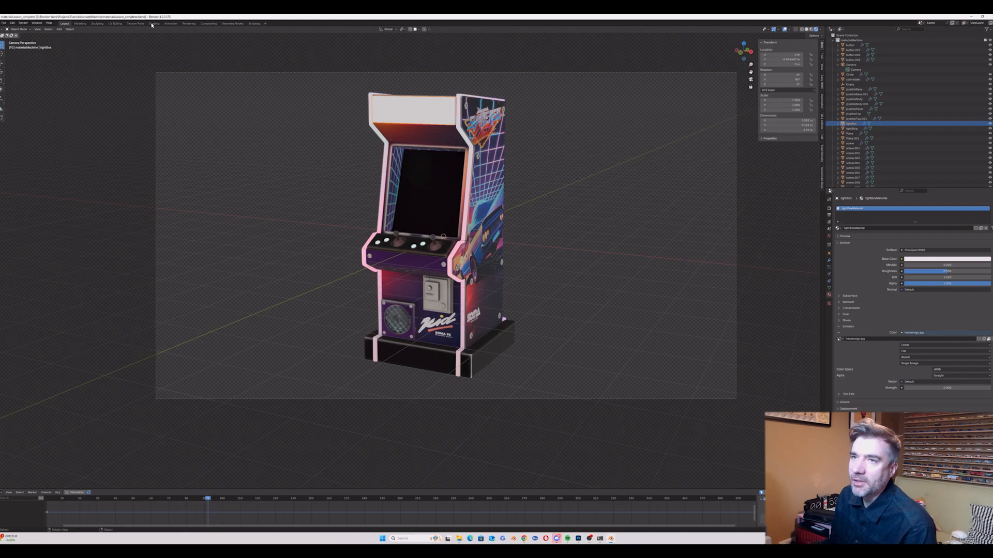
Step: Open the light box in the UV Editing workspace with Material Preview shading and set its emission strength to 1
left_click(114, 24)
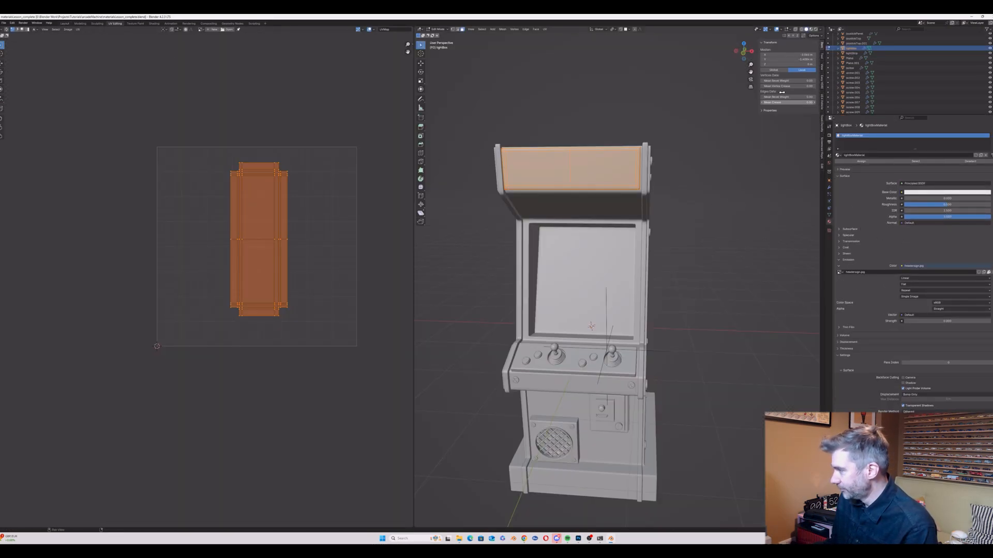
left_click(811, 29)
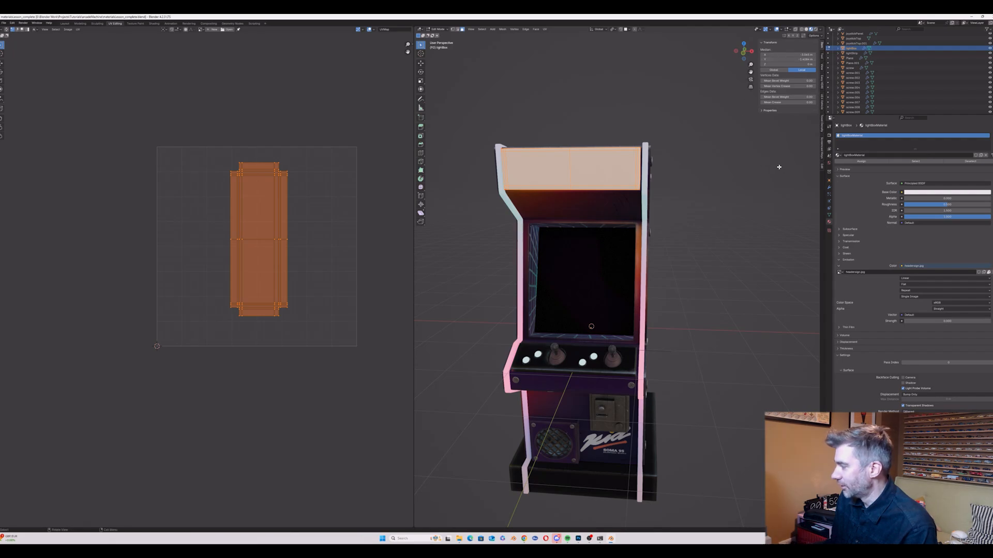
middle_click_drag(813, 262, 799, 262)
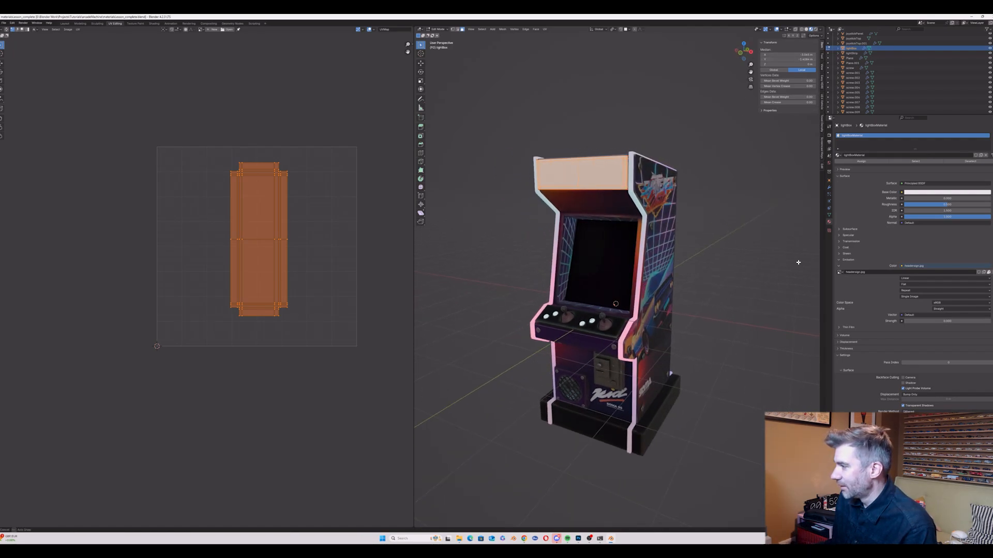
middle_click_drag(755, 212, 758, 215)
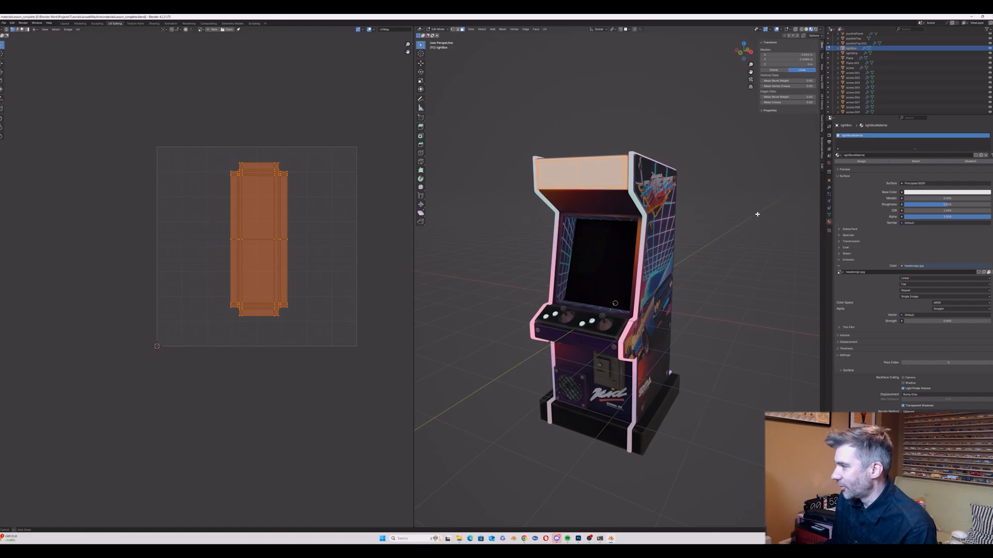
scroll(627, 136, "up", 1)
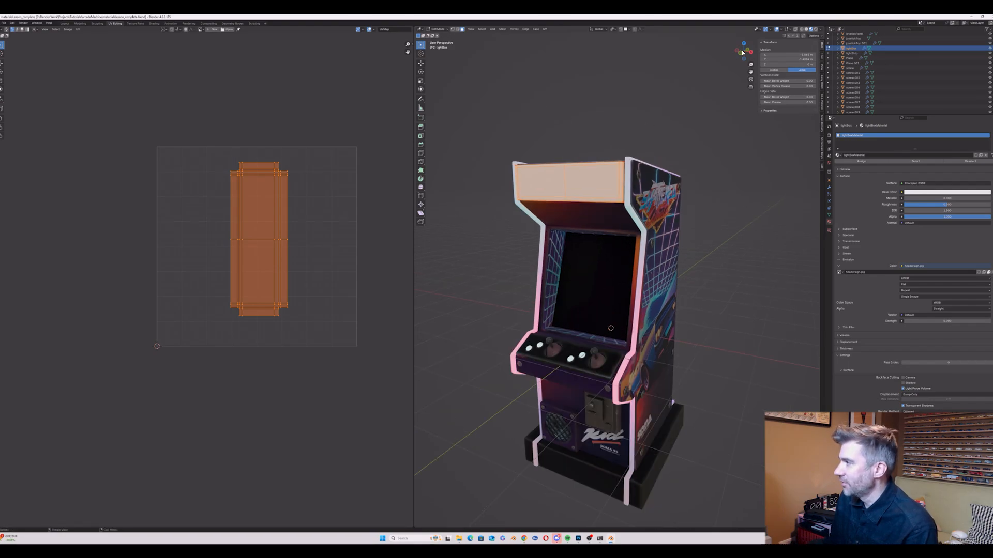
scroll(723, 196, "down", 1)
left_click(924, 321)
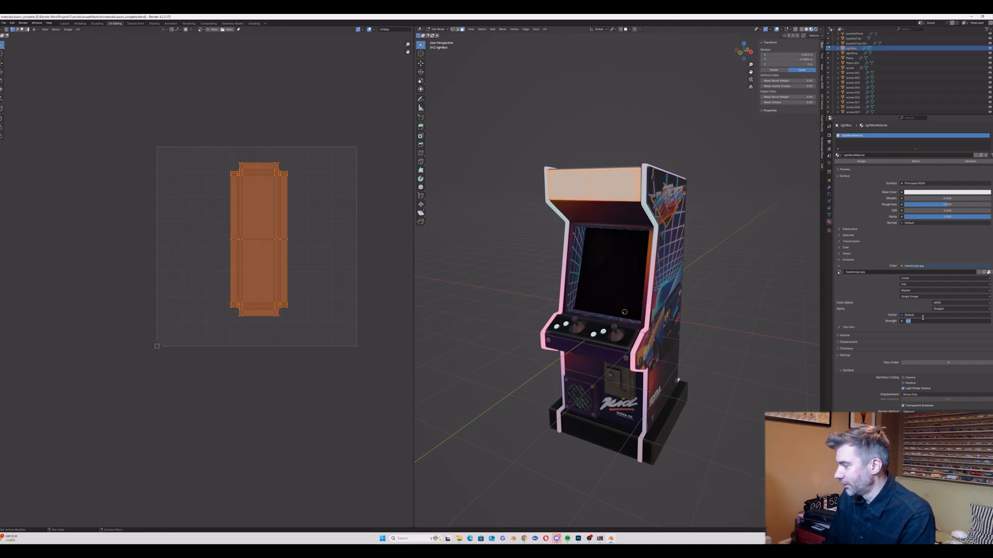
type("1")
key("Return")
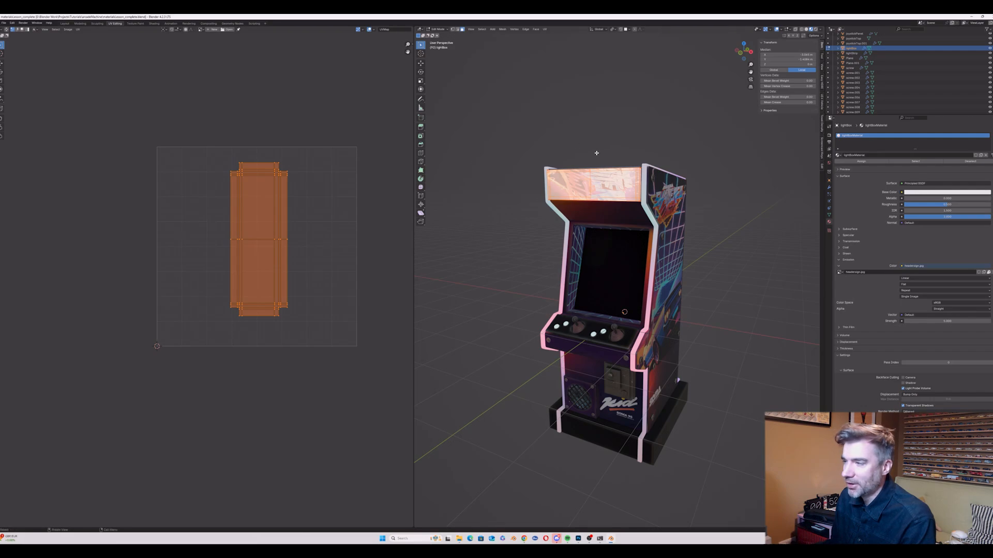
Step: Select all of the light box's UVs and rotate them 90 degrees
left_click_drag(200, 142, 326, 325)
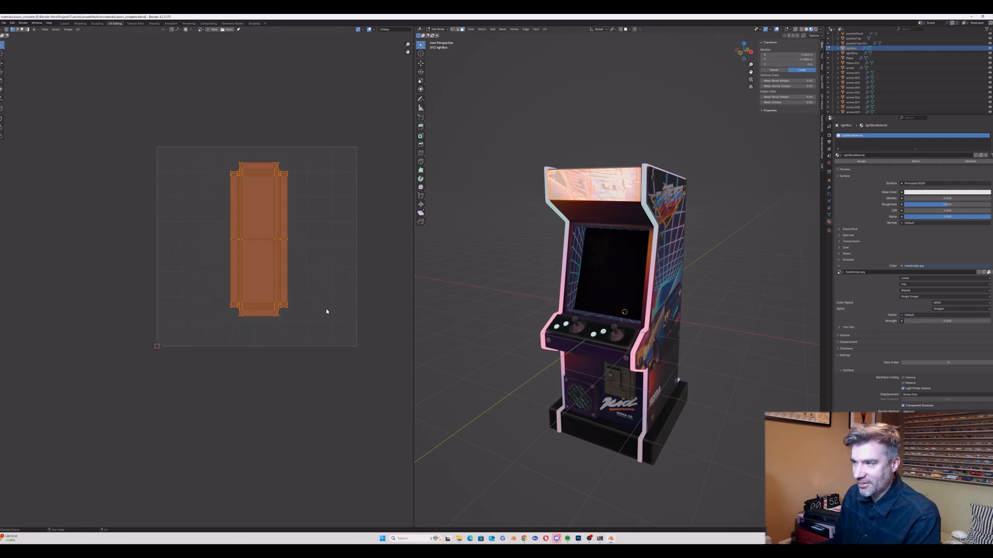
type("r90")
key("Return")
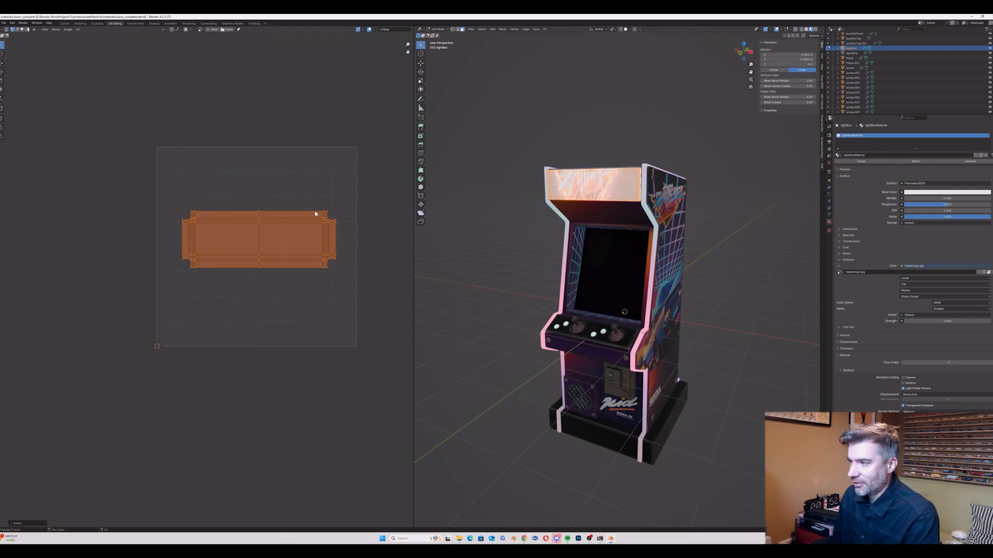
Step: Scale up the light box's UVs and display headdesign.jpg behind them in the UV editor
key("s")
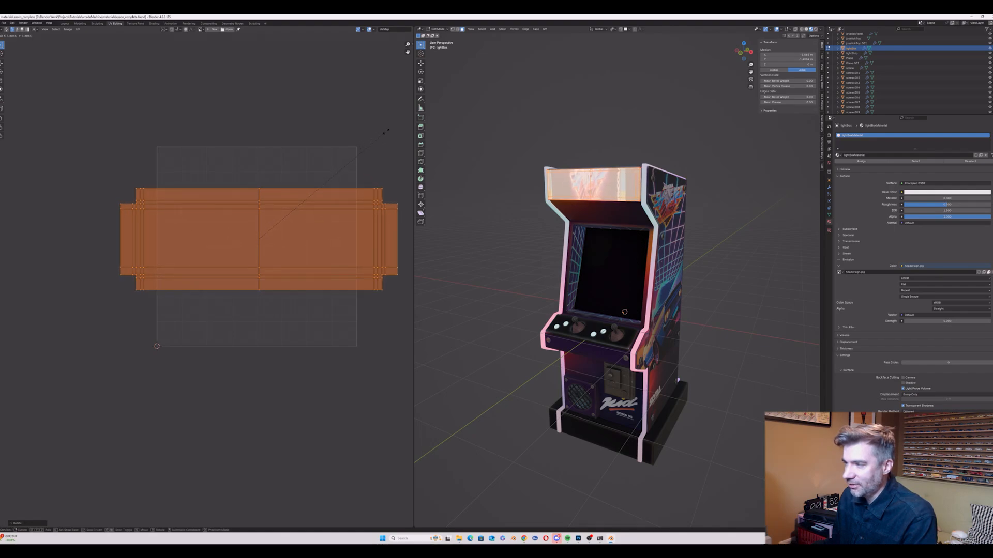
left_click(382, 133)
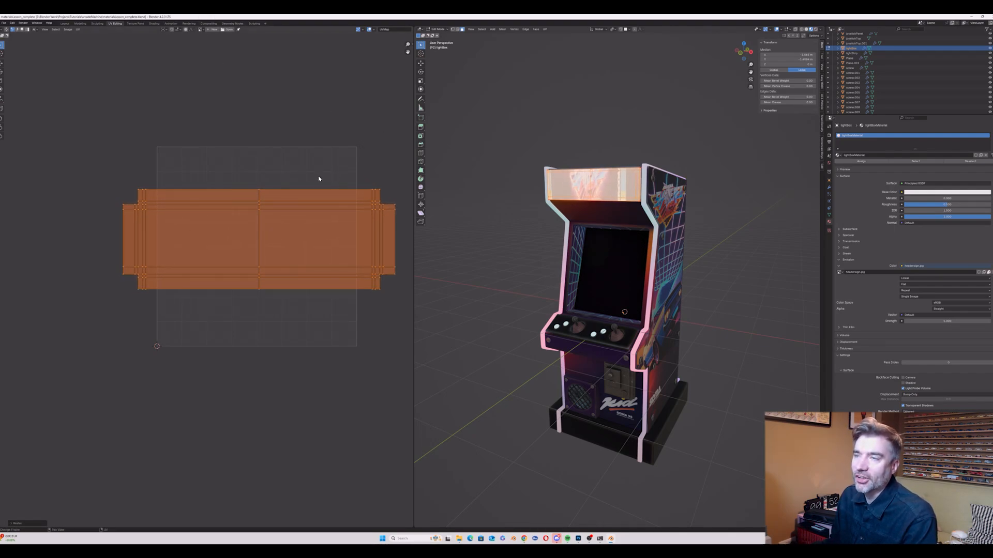
left_click(201, 30)
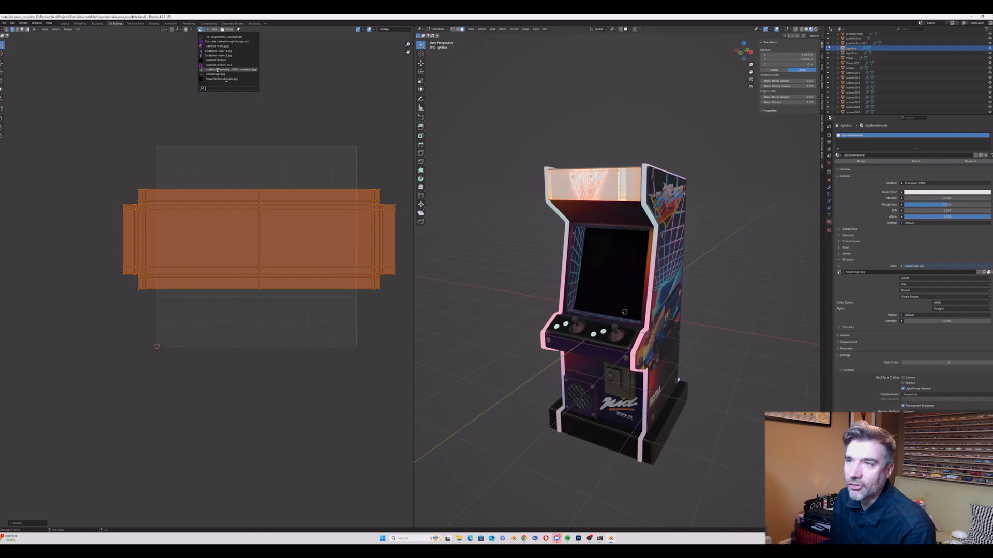
left_click(217, 74)
scroll(208, 157, "down", 6)
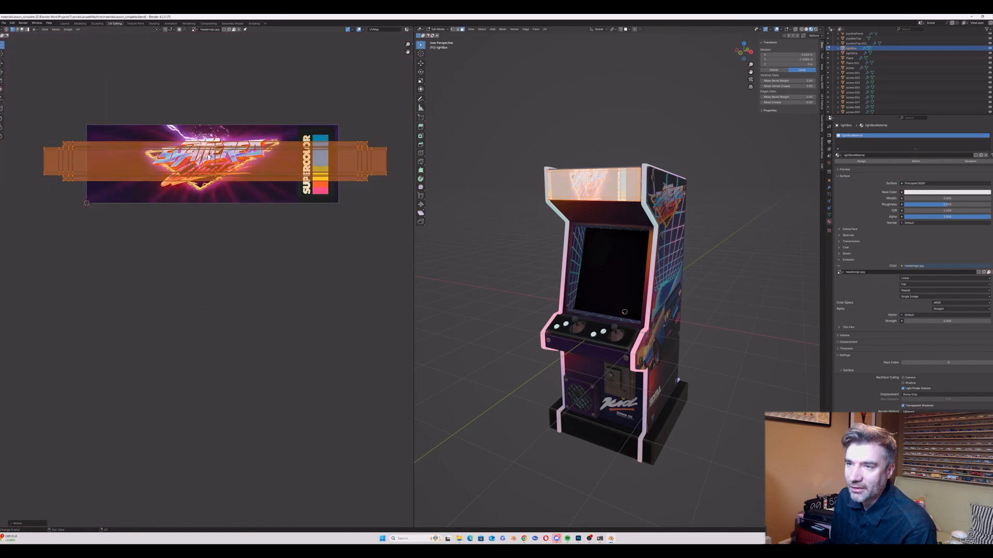
Step: Unwrap the light box mesh again with the header image displayed and rotate the new UVs 90 degrees
left_click(546, 30)
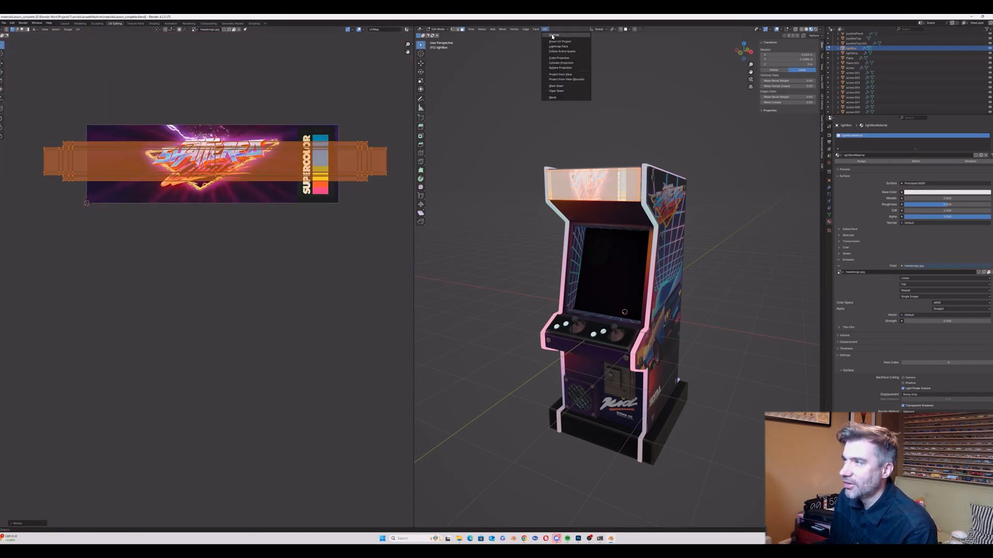
left_click(543, 39)
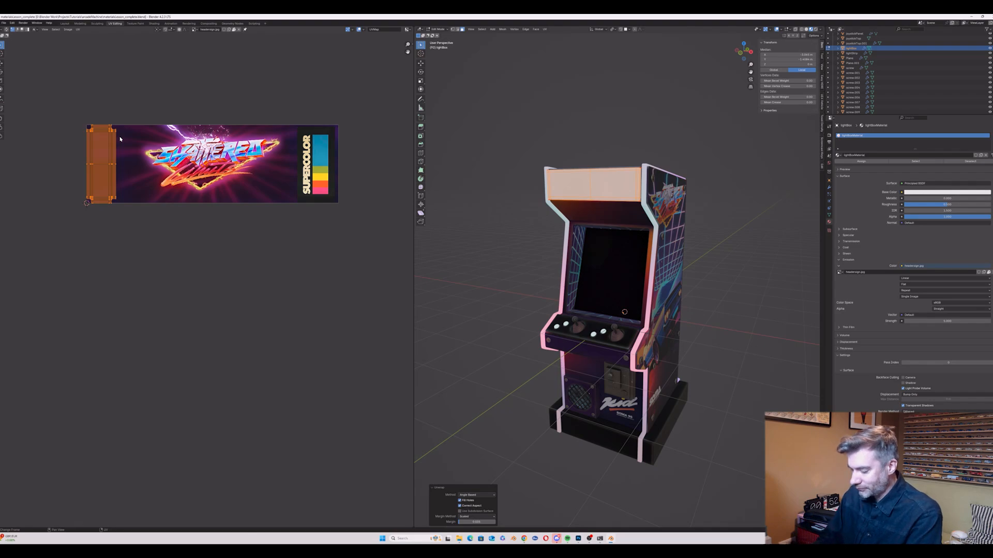
type("r90")
key("Return")
Step: Enlarge the rotated light box UVs and move them over the header artwork
key("s")
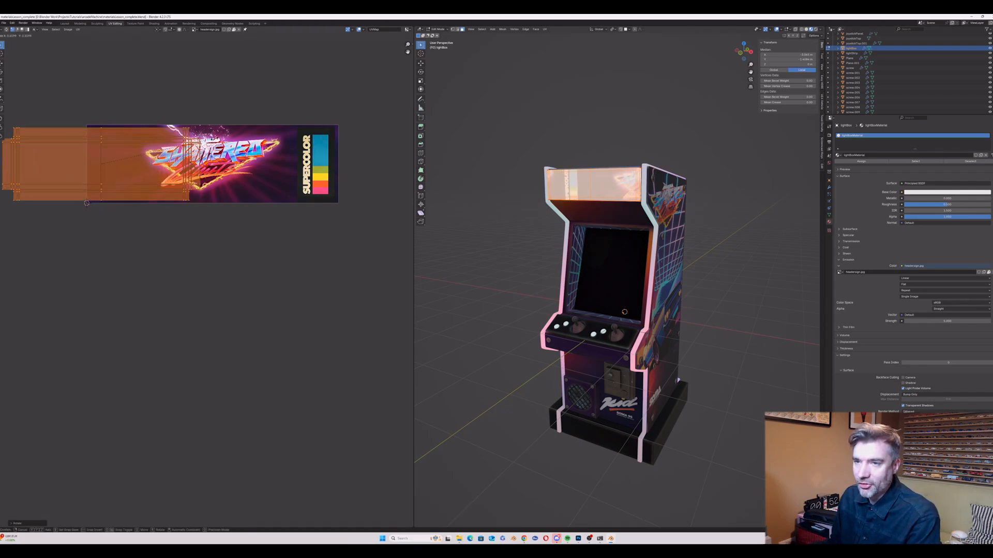
left_click(247, 137)
key("g")
left_click(363, 129)
key("s")
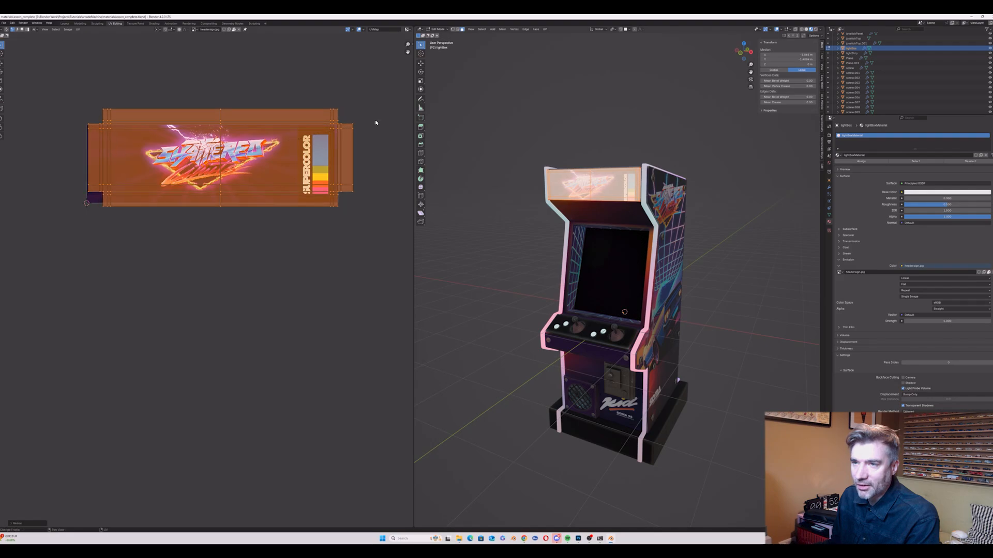
left_click(367, 122)
key("g")
left_click(363, 126)
Step: Fine-tune the scale and position of the UVs to fit the header design on the marquee, and exit Edit Mode
key("s")
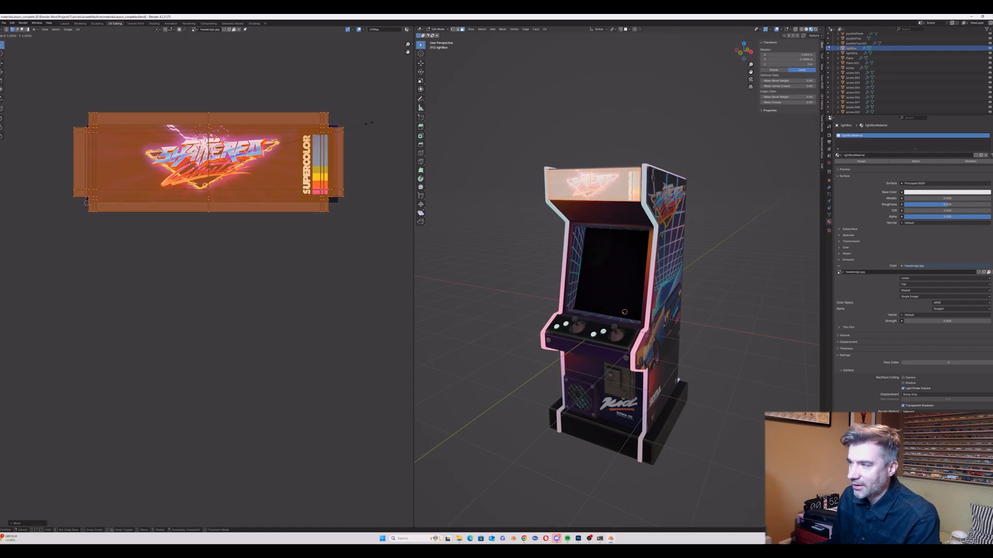
left_click(374, 119)
key("g")
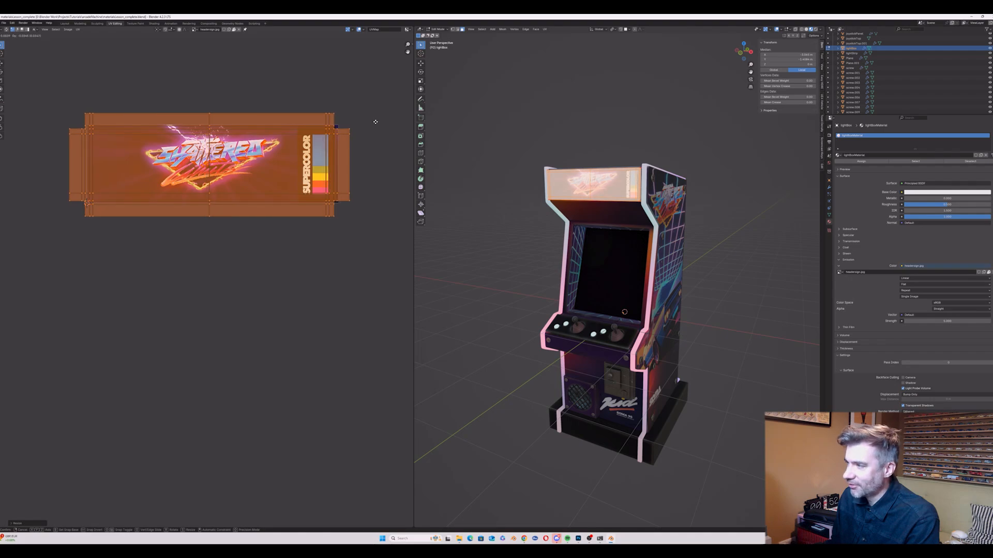
left_click(376, 122)
key("Tab")
scroll(565, 132, "up", 3)
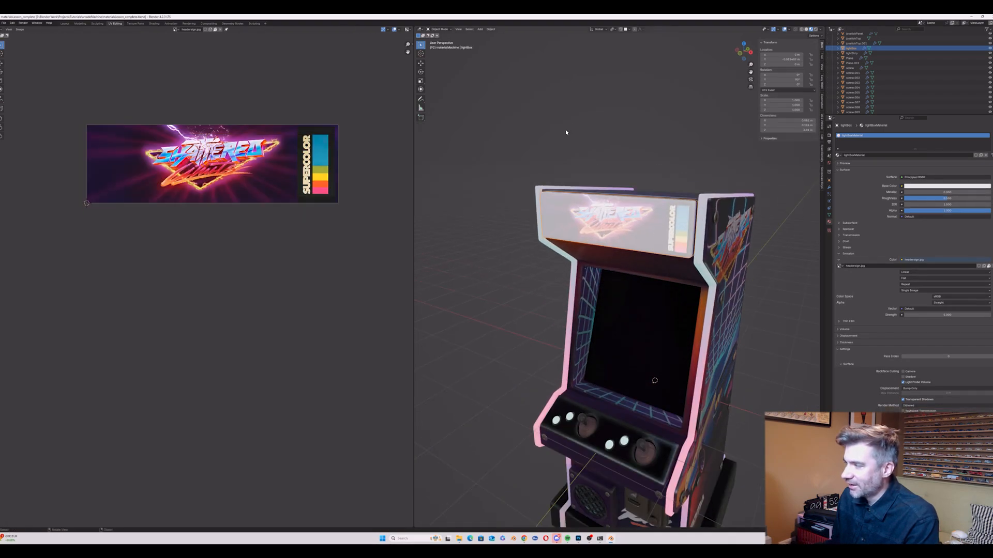
scroll(564, 130, "down", 3)
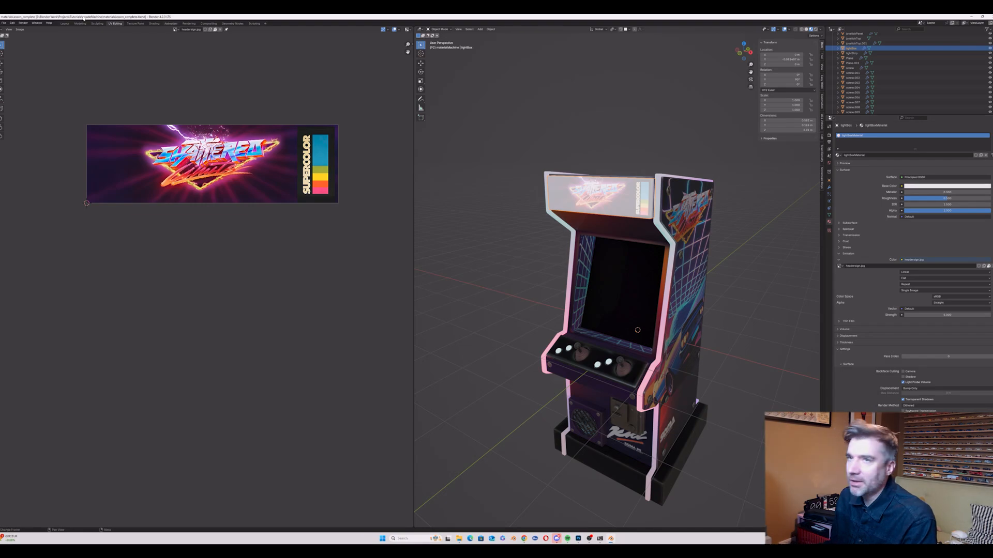
Step: In the Shading workspace, reposition the header image texture node and also connect its Color output to the Principled BSDF's Base Color
left_click(154, 23)
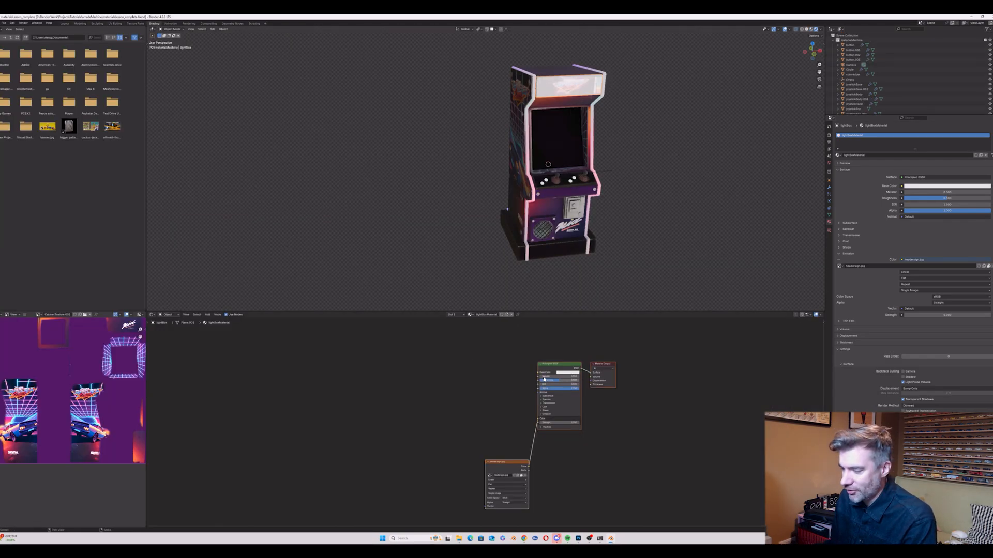
key("g")
left_click(473, 475)
left_click(472, 464)
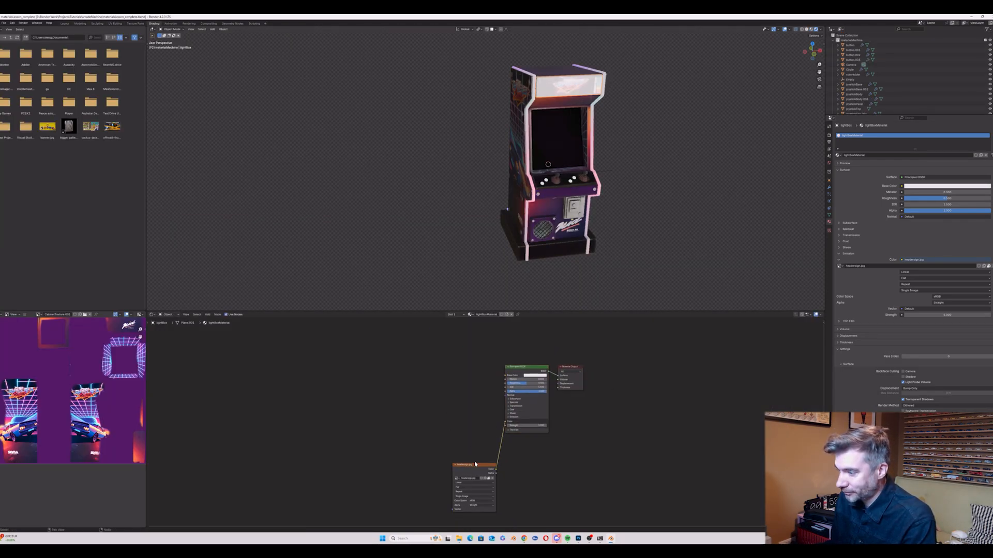
key("g")
left_click(323, 391)
left_click_drag(368, 403, 506, 376)
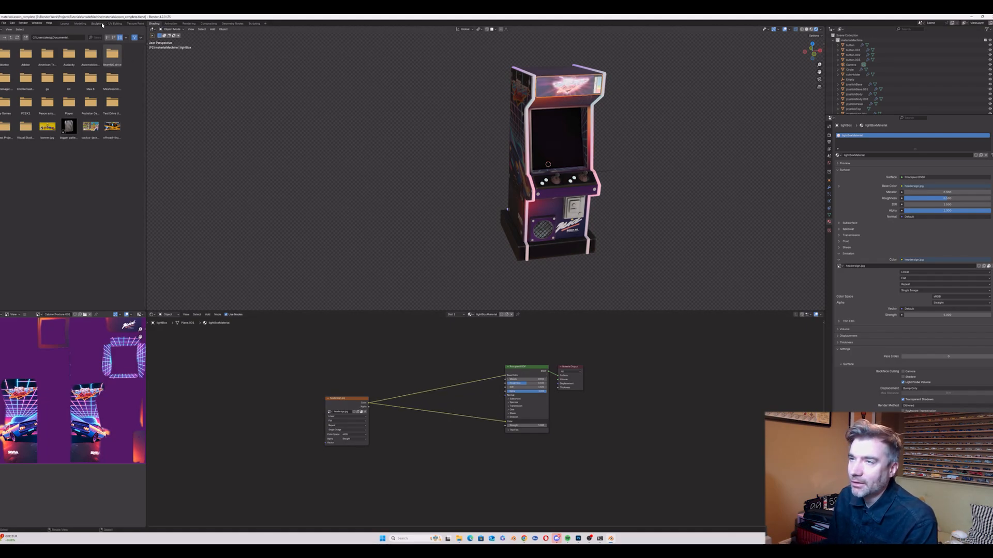
Step: Return to the Layout workspace and select the cabinet body
left_click(119, 23)
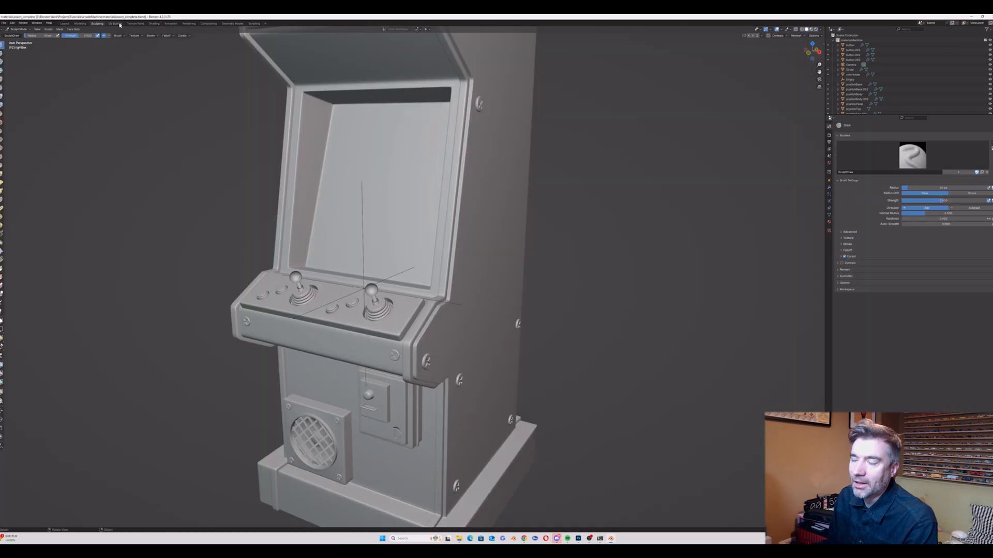
left_click(154, 24)
middle_click_drag(516, 173, 479, 176)
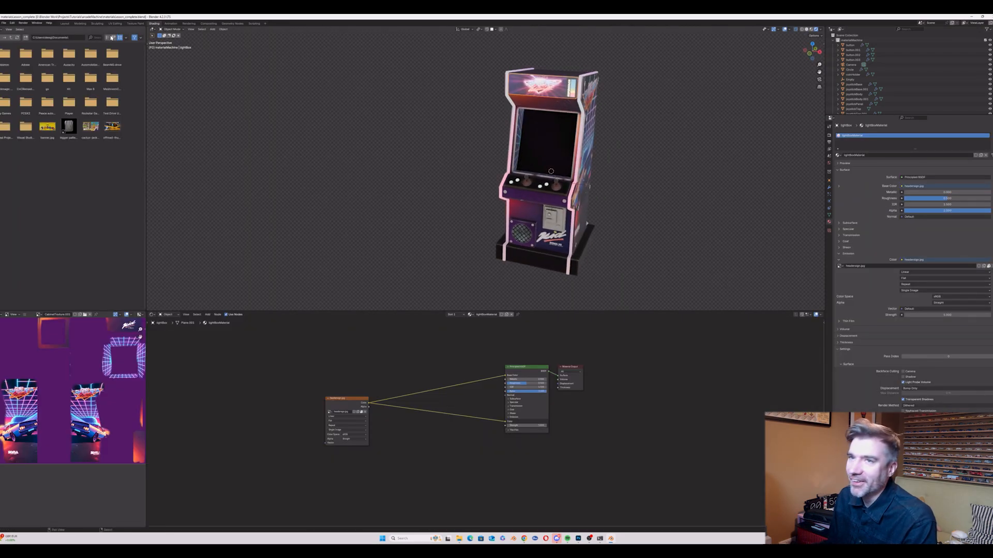
left_click(65, 24)
key("space")
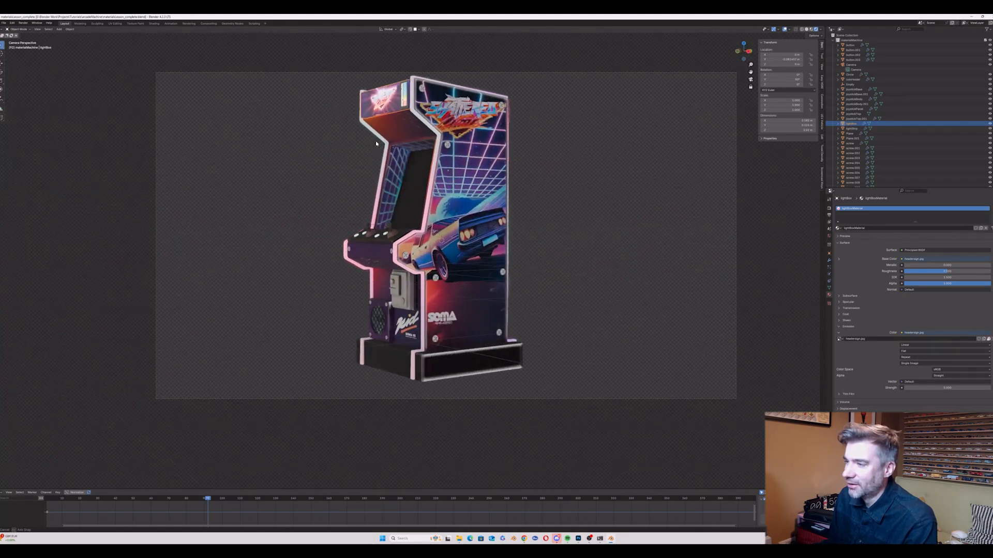
left_click(425, 167)
middle_click_drag(426, 172, 426, 176)
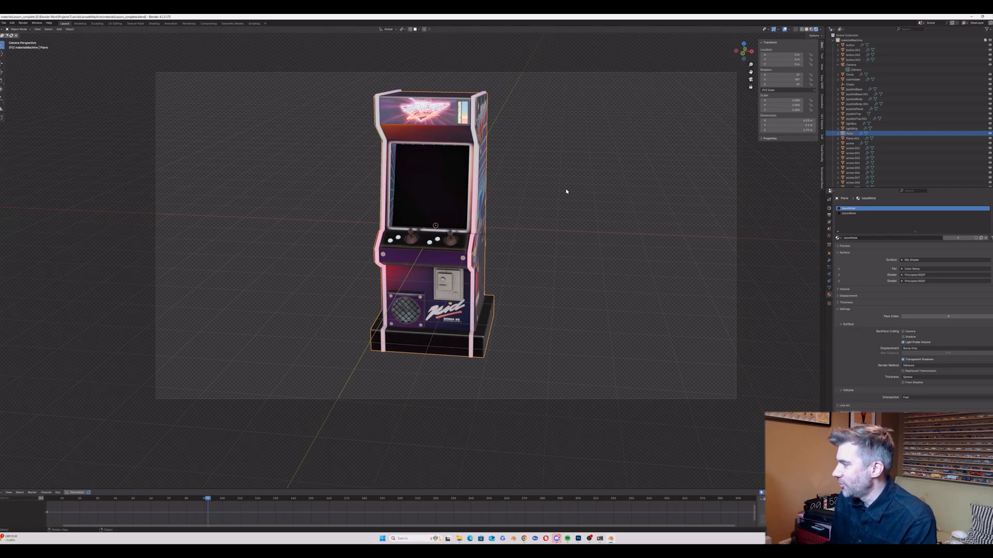
Step: Enter Edit Mode on the cabinet and select the two large faces of its screen
key("Tab")
scroll(371, 169, "up", 3)
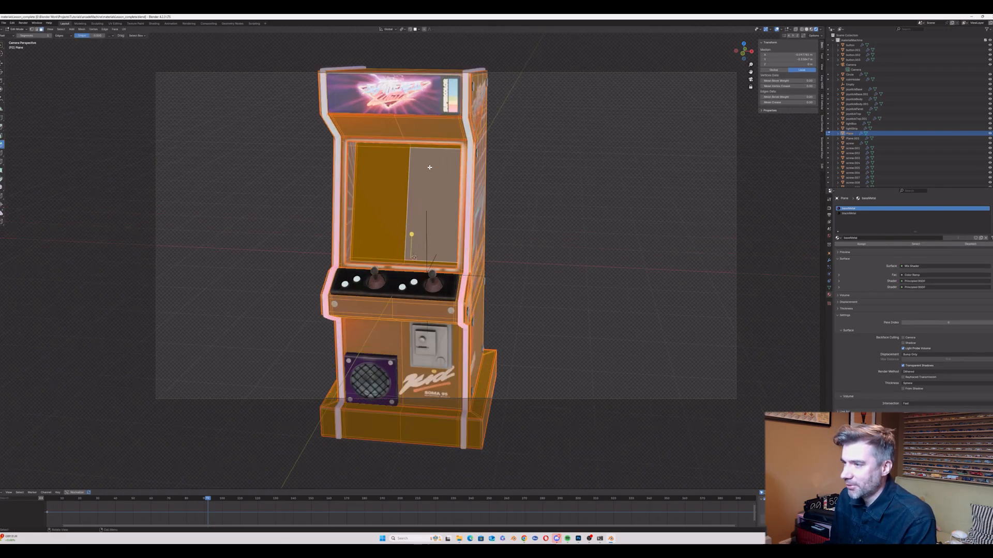
left_click(371, 169)
middle_click_drag(373, 170, 441, 169)
left_click(445, 169, "shift")
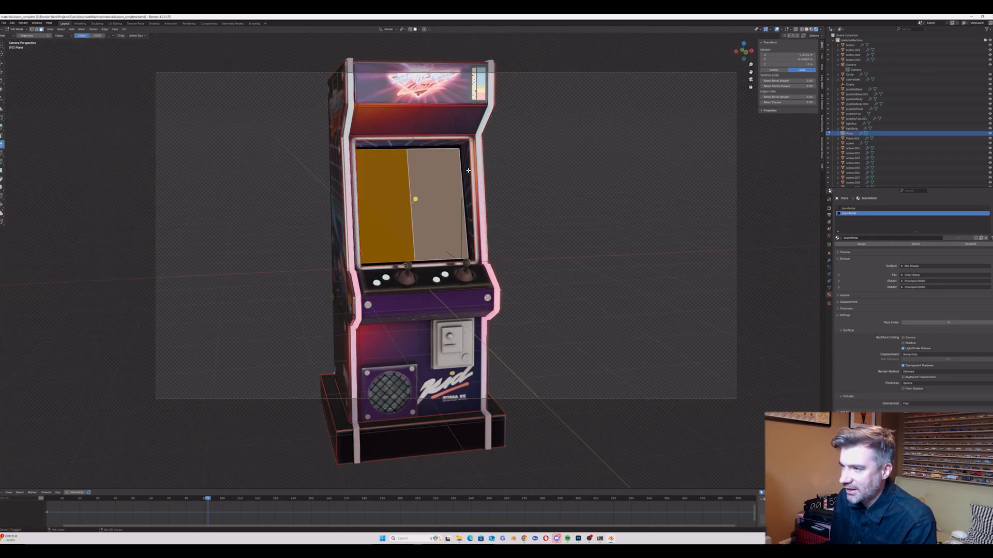
Step: Switch to Solid shading and add the narrow border faces around the screen to the face selection
left_click(830, 261)
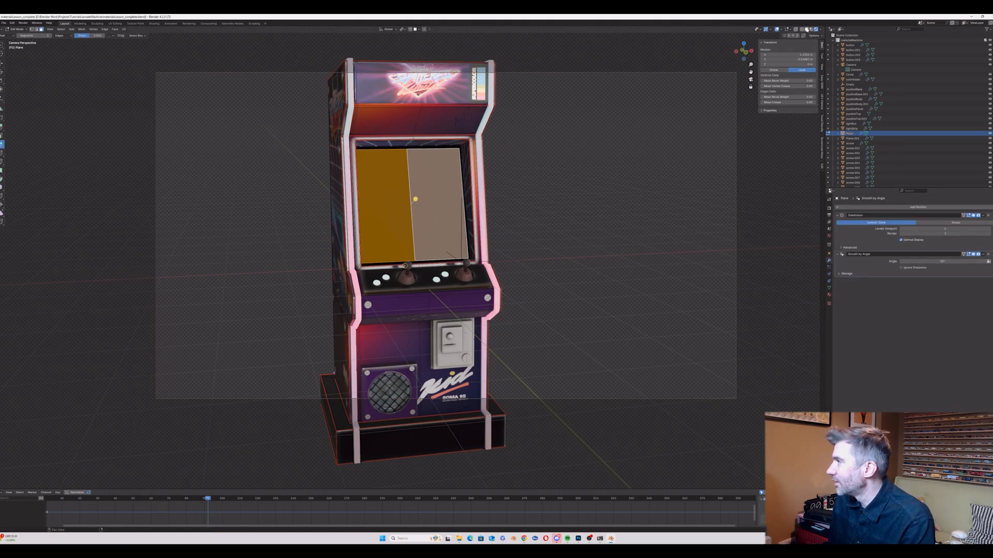
left_click(807, 29)
scroll(407, 218, "up", 5)
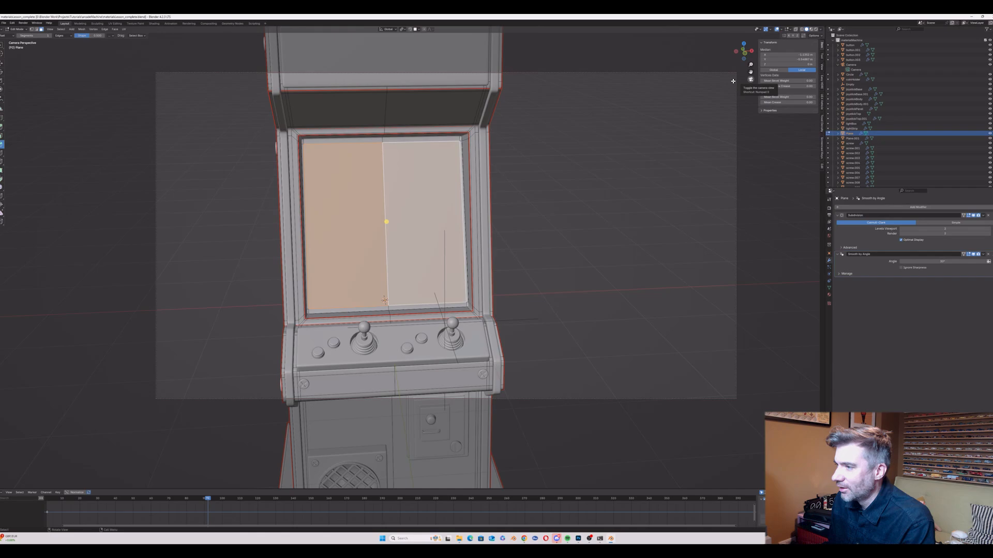
left_click(459, 138, "shift")
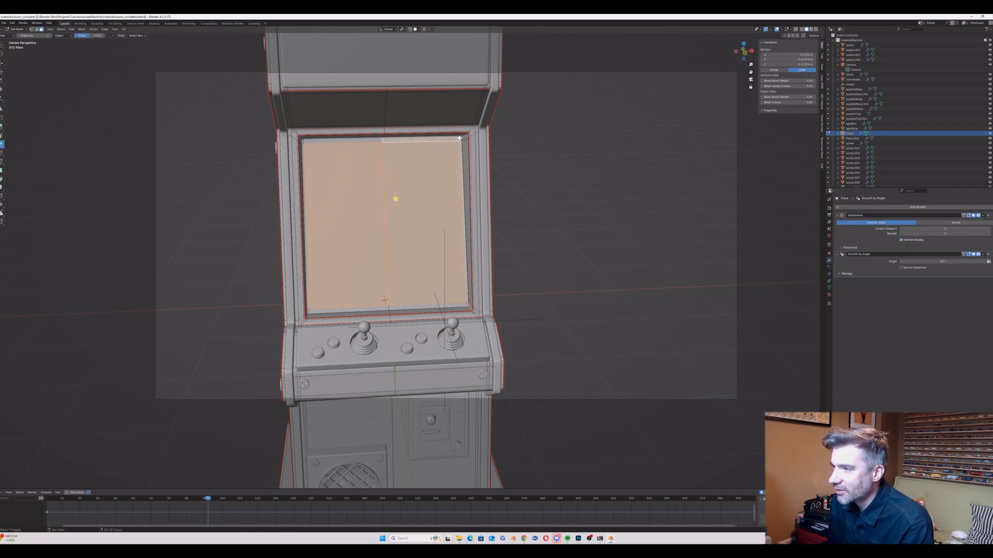
left_click(315, 143, "shift")
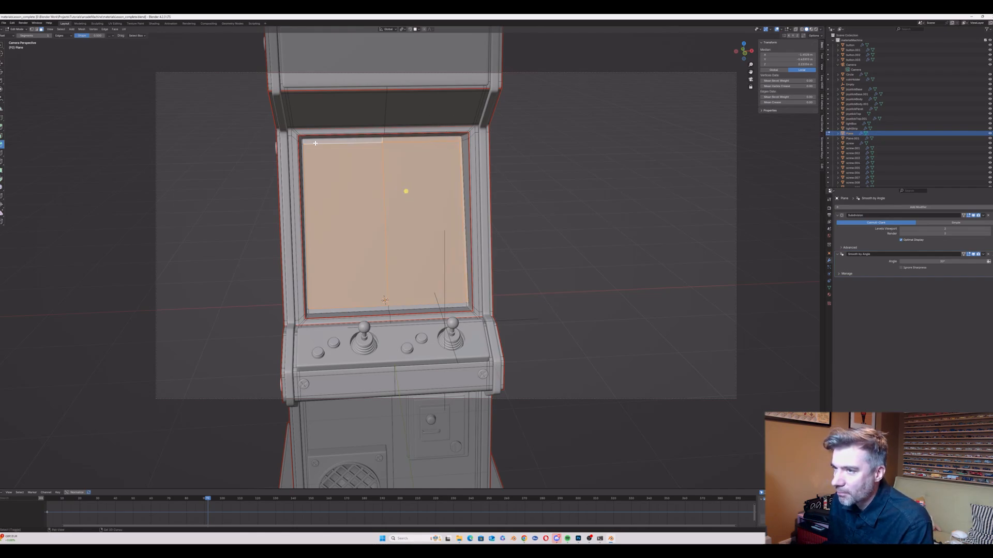
left_click(303, 143, "shift")
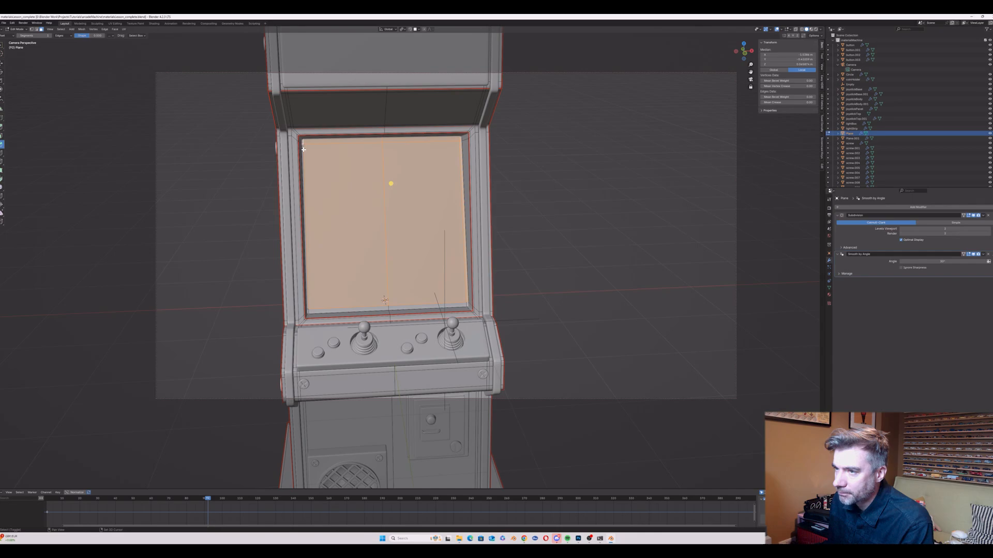
left_click(304, 154, "shift")
left_click(309, 312, "shift")
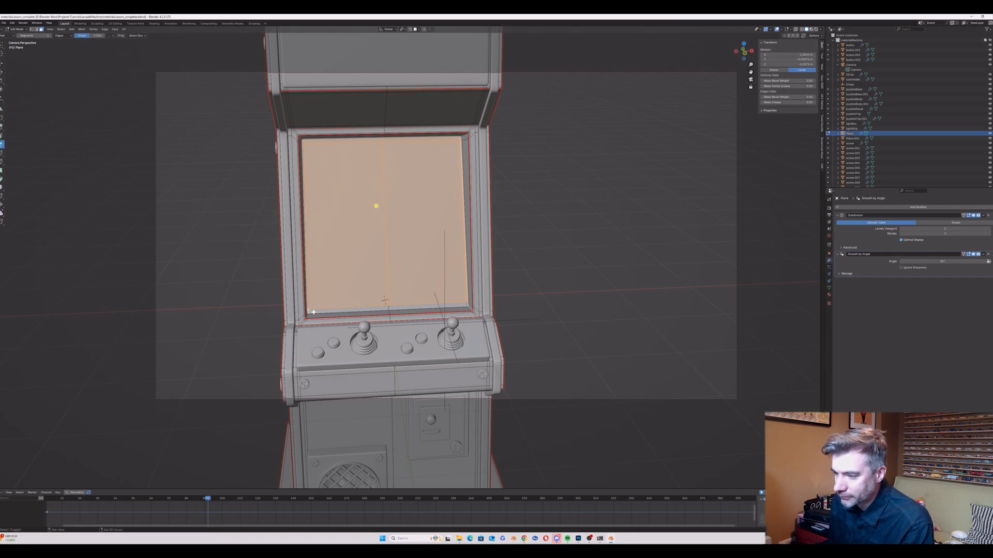
left_click(366, 310, "shift")
left_click(419, 307, "shift")
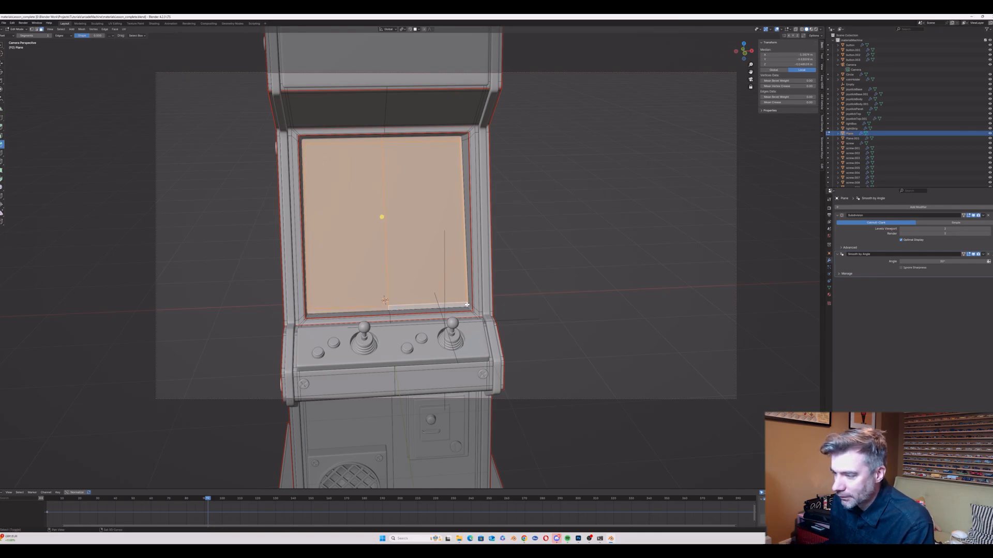
left_click(418, 307, "shift")
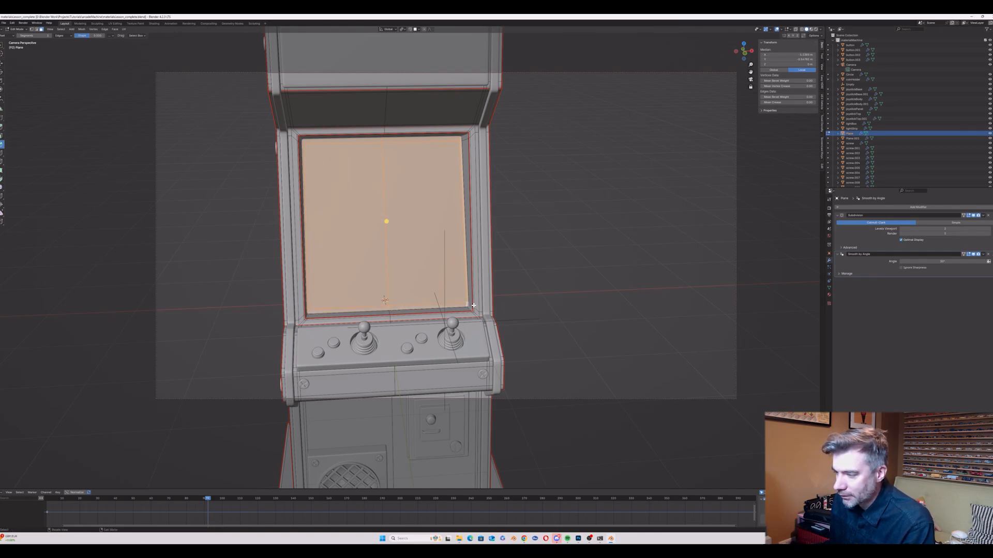
Step: Add a material slot to the cabinet with a new material named screenMaterial for the selected screen faces
left_click(829, 295)
left_click(991, 209)
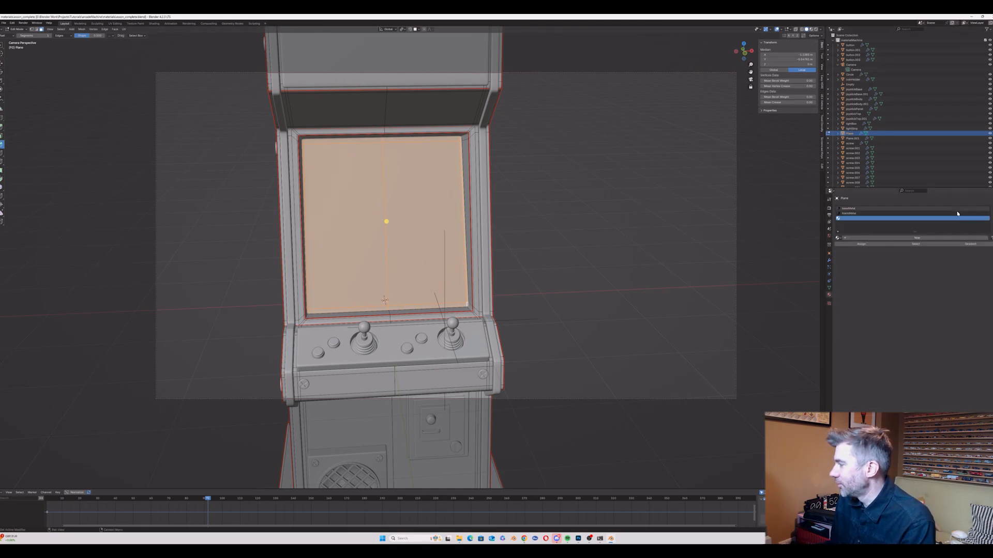
left_click(861, 238)
double_click(861, 238)
key("BackSpace")
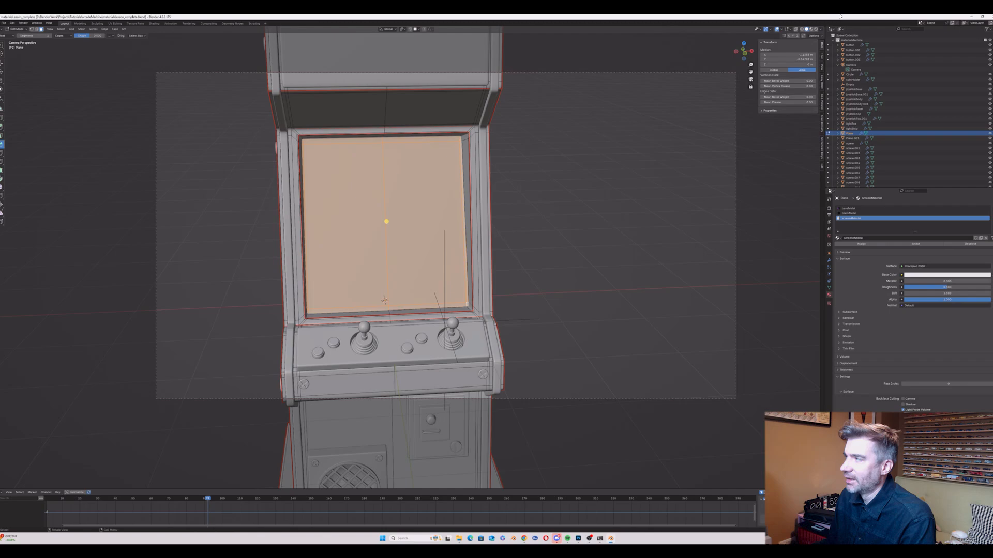
Step: Exit Edit Mode and inspect the cabinet's screen in Material Preview shading
left_click(812, 30)
key("Tab")
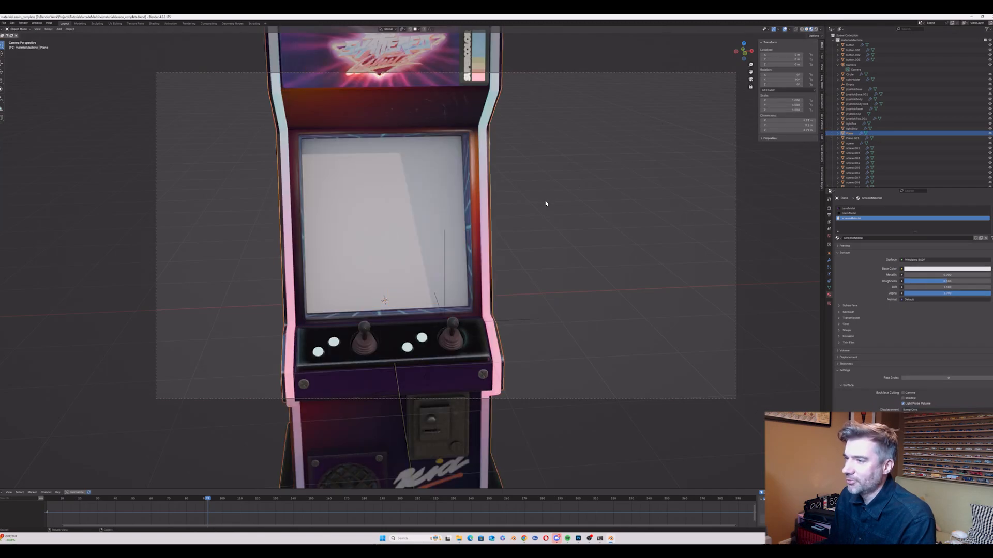
scroll(544, 203, "down", 5)
middle_click_drag(532, 206, 506, 208)
scroll(506, 209, "up", 2)
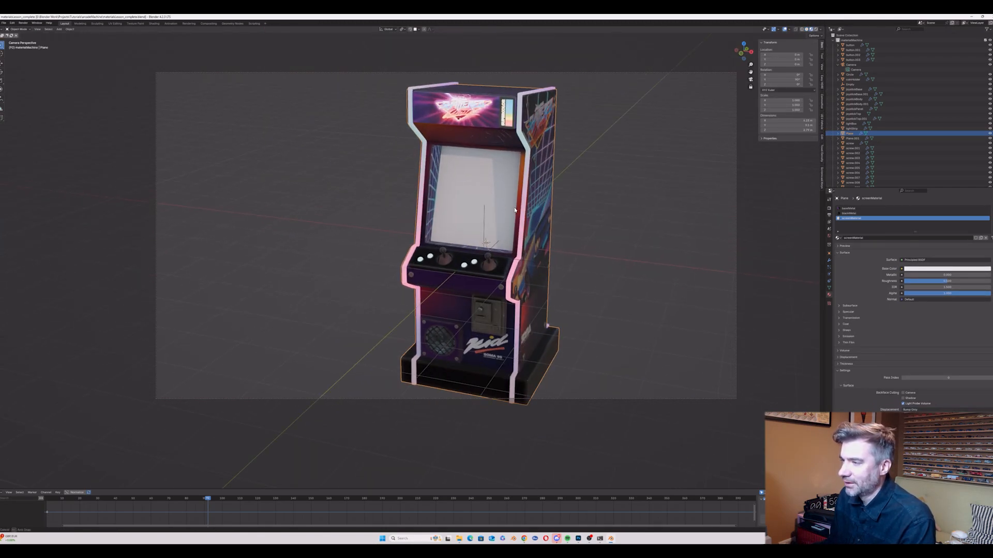
Step: Open the screenMaterial node tree in the Shading workspace and space the Principled BSDF and Material Output nodes farther apart
left_click(159, 24)
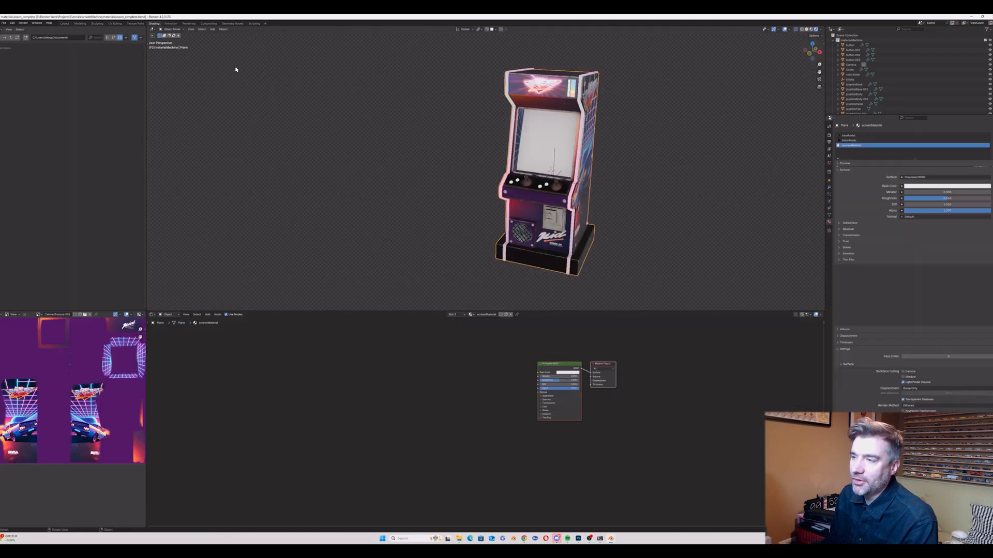
left_click(848, 140)
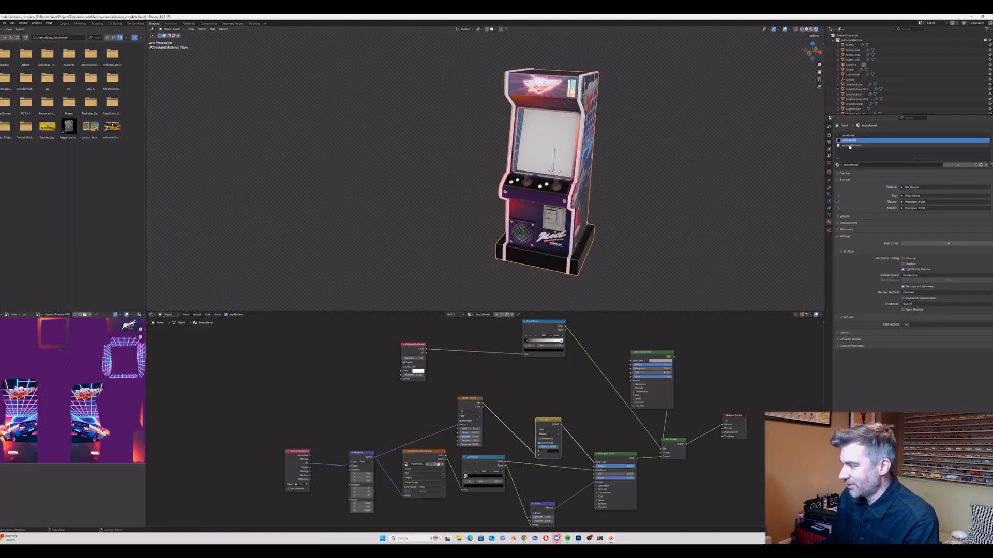
left_click(851, 145)
left_click_drag(570, 367, 461, 377)
middle_click_drag(576, 384, 669, 390)
Step: Add an Image Texture node in front of the Principled BSDF in the screenMaterial node tree
left_click(405, 398)
key("shift+a")
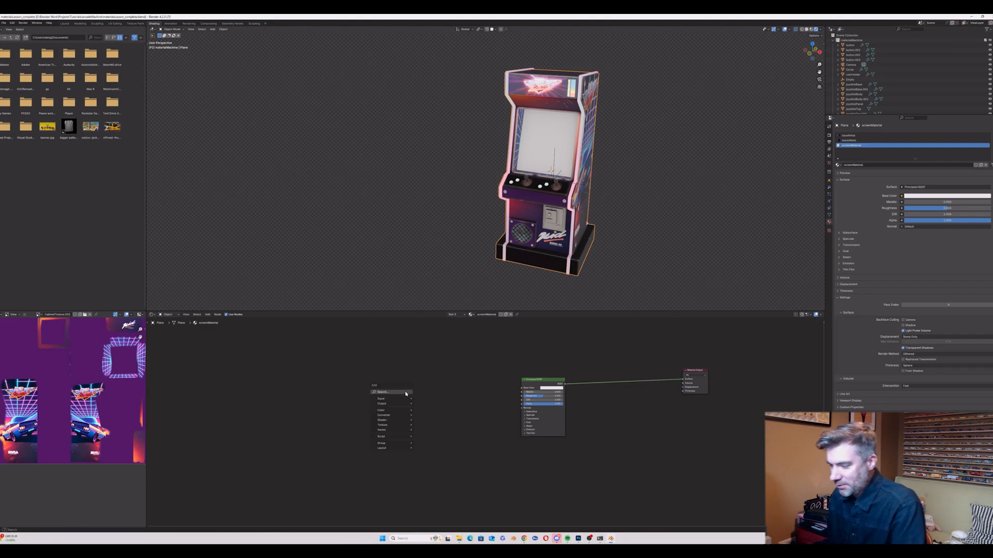
type("im")
key("Return")
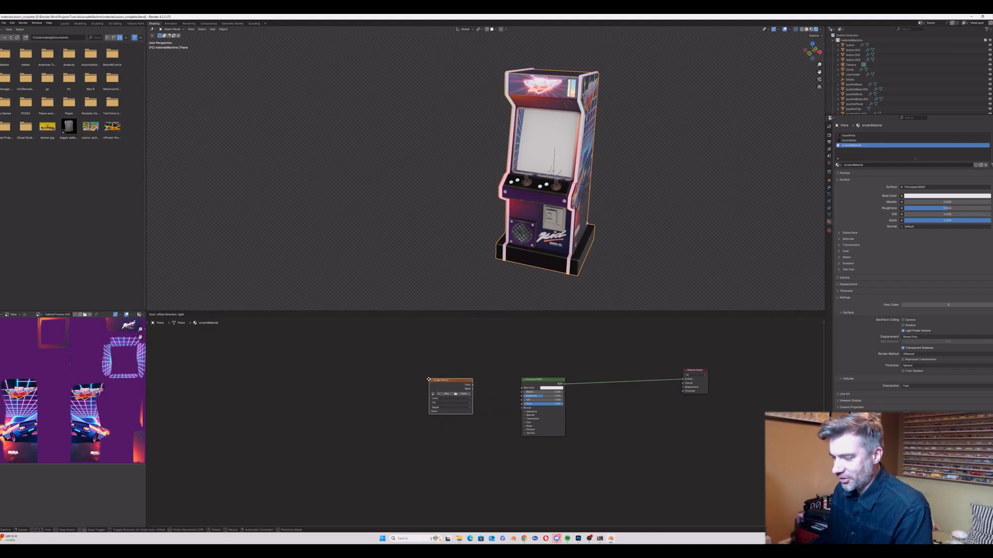
left_click(411, 388)
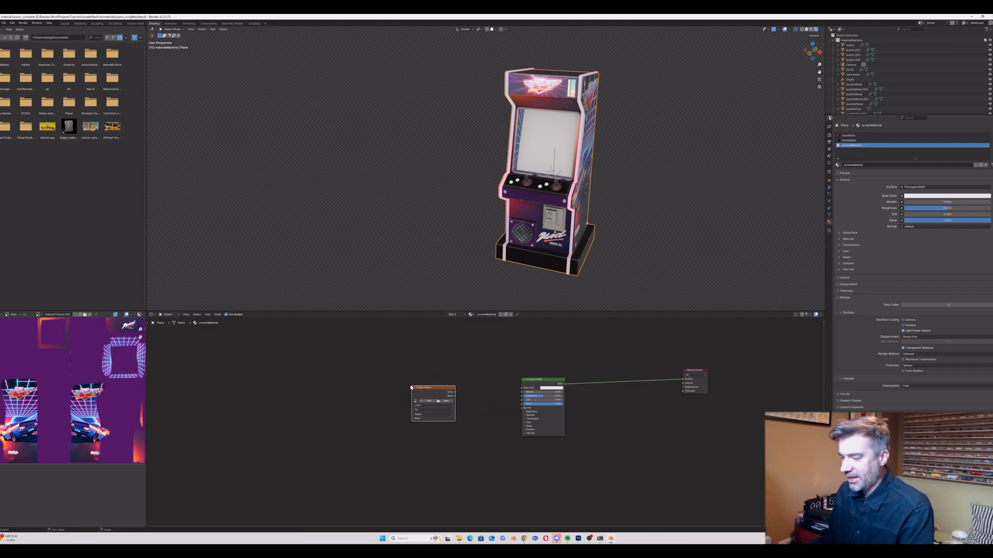
Step: Load the animated video from the cabinet art folder into the Image Texture node and link its Color to the Principled BSDF's Base Color
left_click(450, 402)
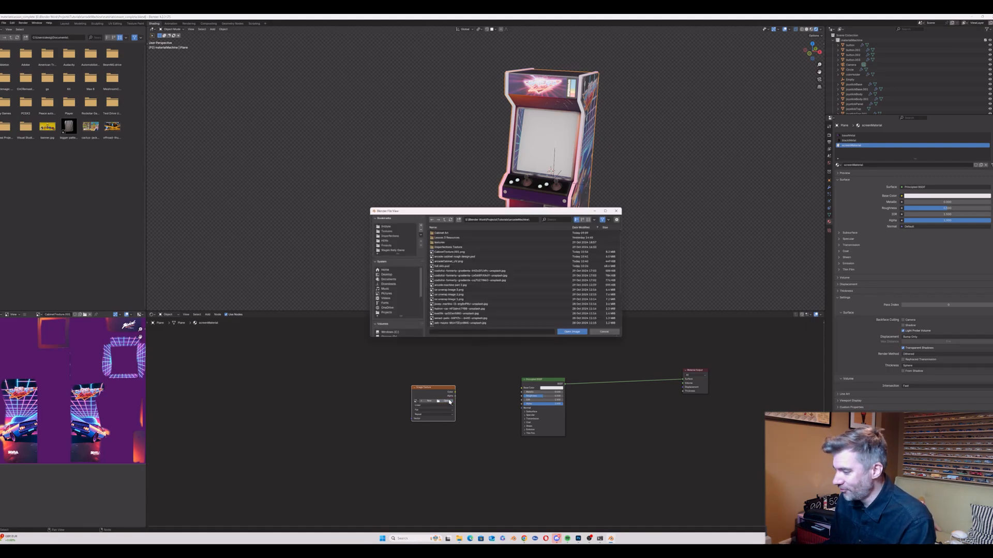
double_click(465, 233)
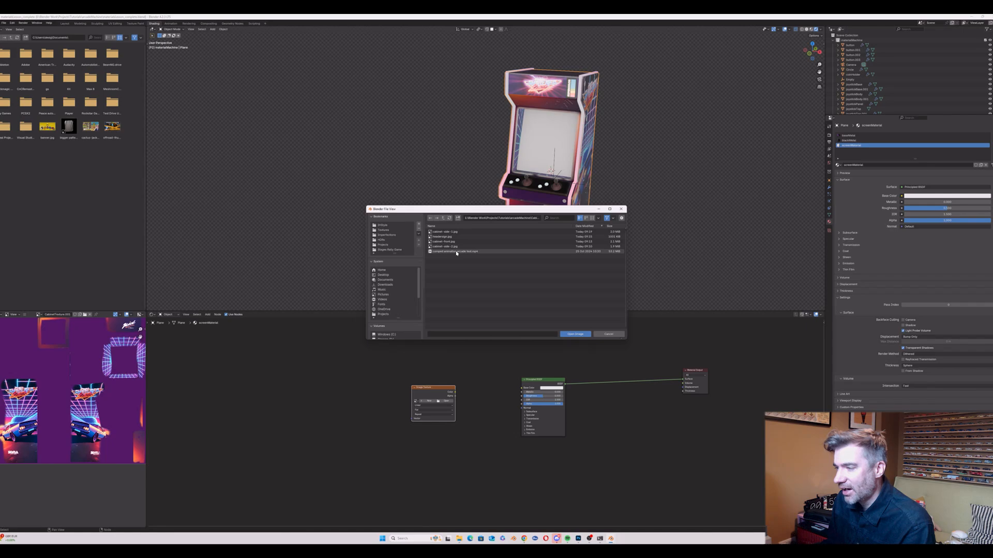
double_click(456, 252)
left_click_drag(433, 387, 390, 391)
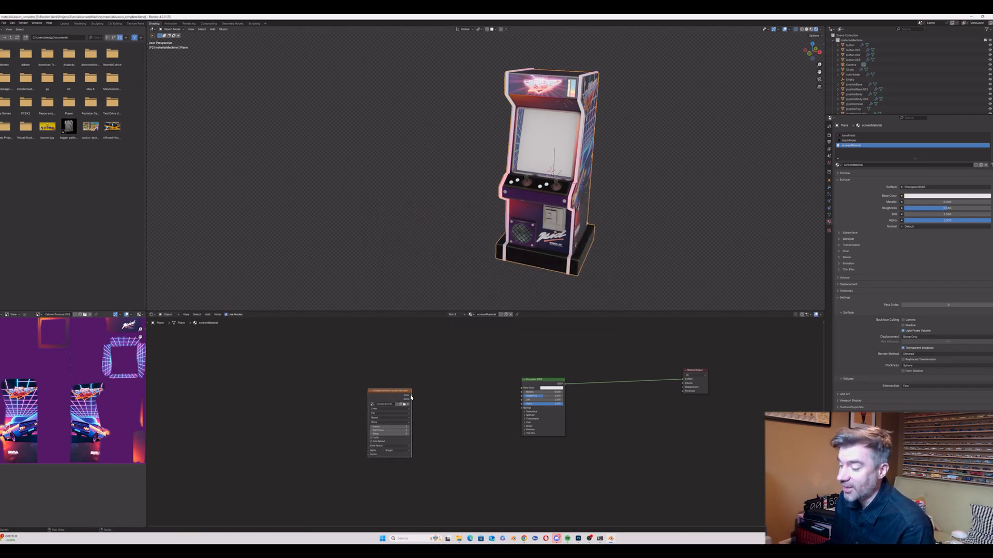
left_click_drag(485, 388, 524, 388)
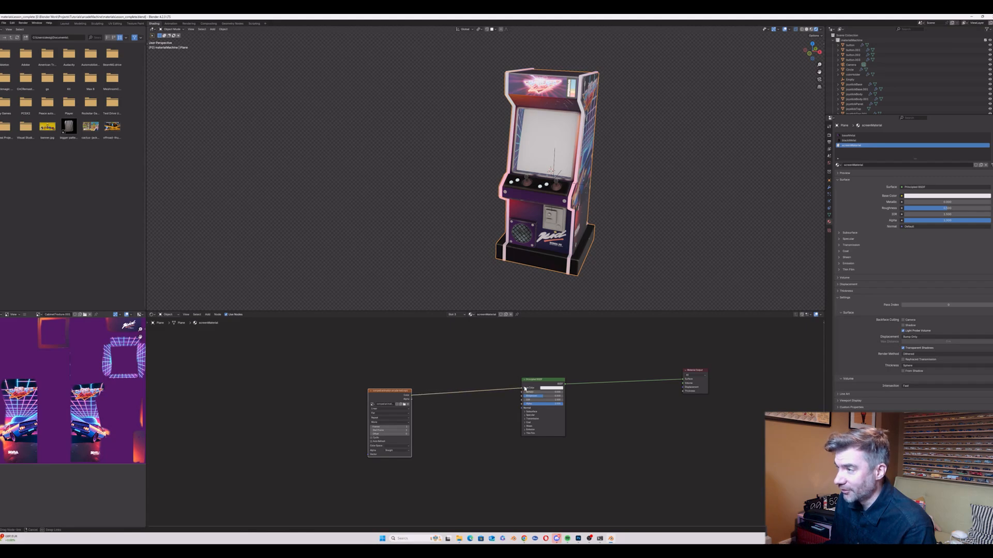
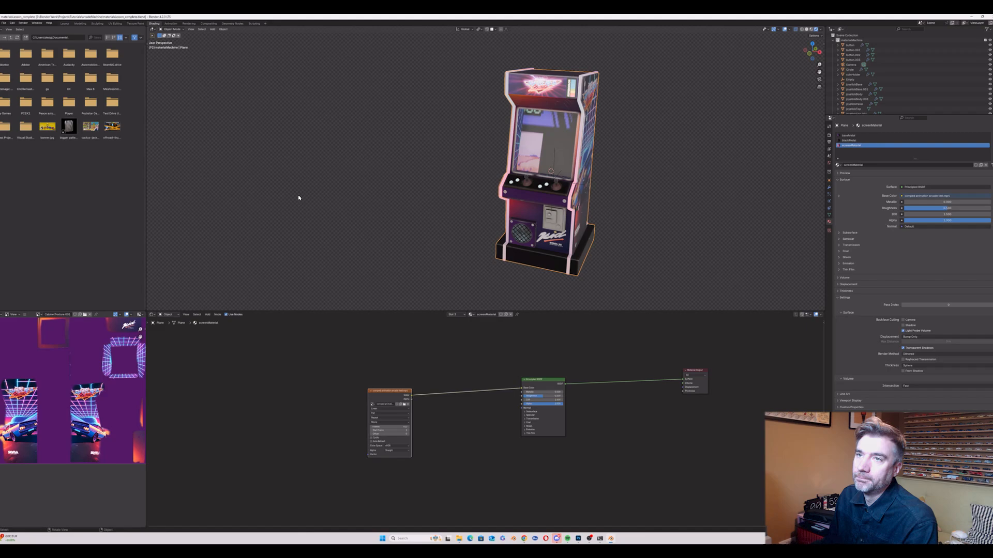
Step: Show the animated video as the background image for the screen's UVs in the UV Editing workspace
left_click(113, 24)
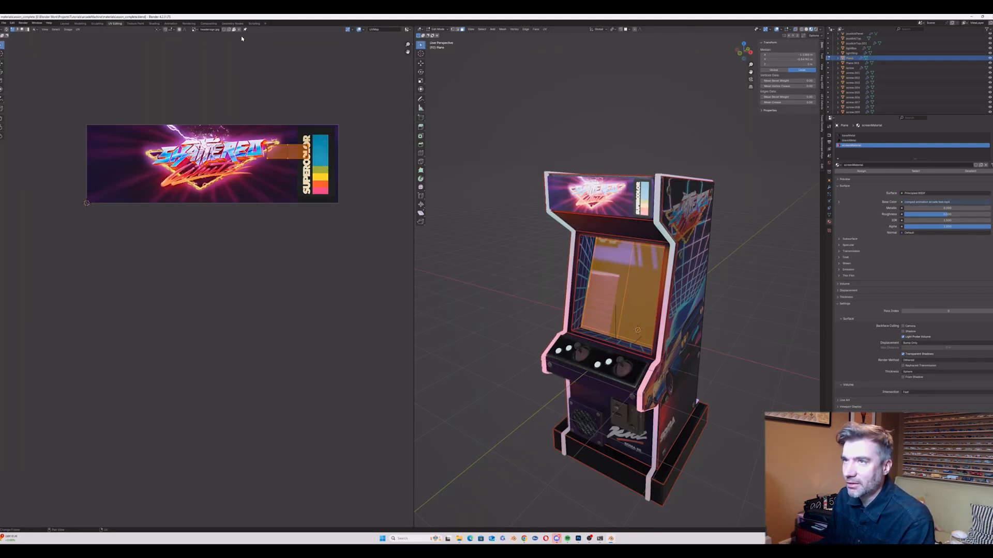
left_click(196, 29)
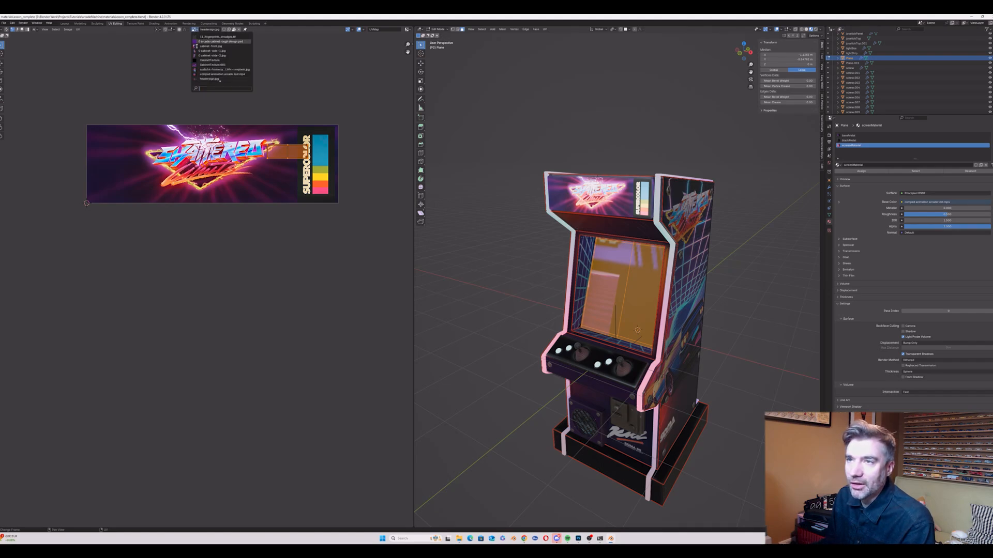
left_click(204, 74)
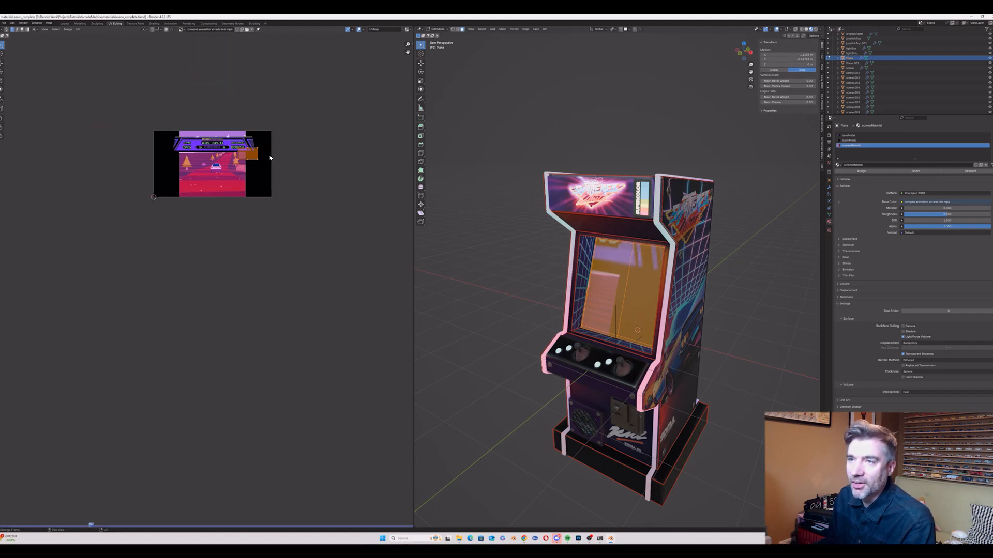
Step: Move the screen's UVs onto the game picture's centre and scale them up to roughly the picture's width
scroll(286, 93, "up", 4)
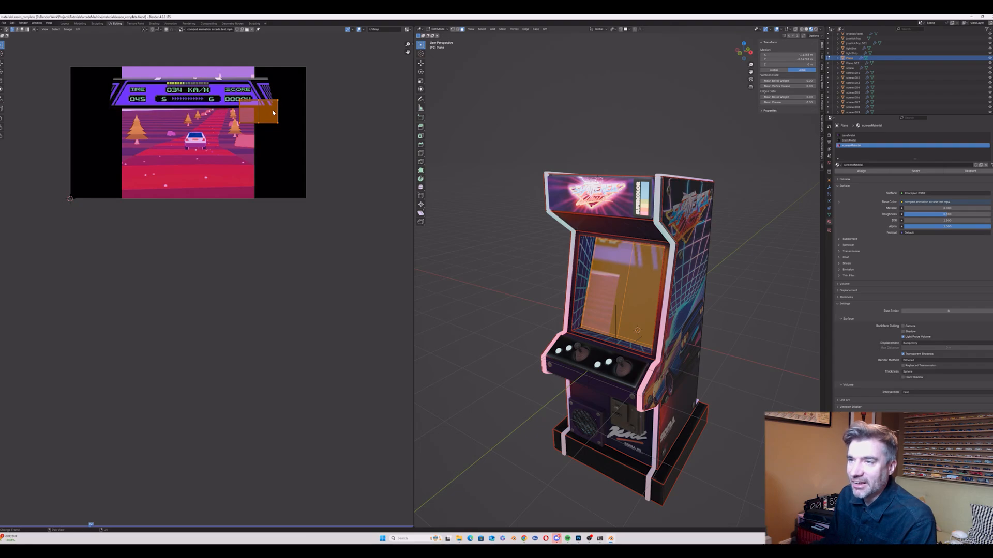
scroll(273, 112, "down", 1)
left_click_drag(232, 91, 288, 134)
key("g")
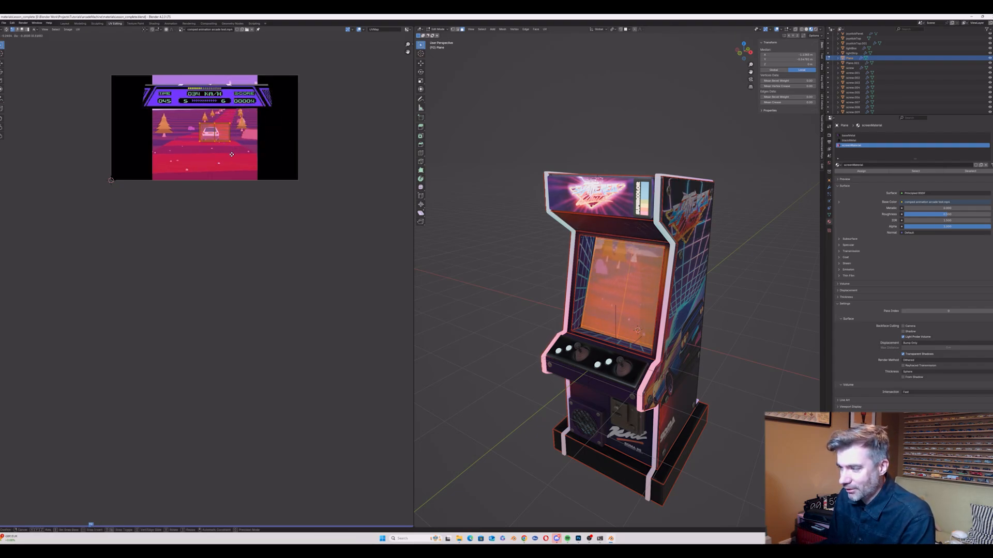
left_click(229, 157)
key("s")
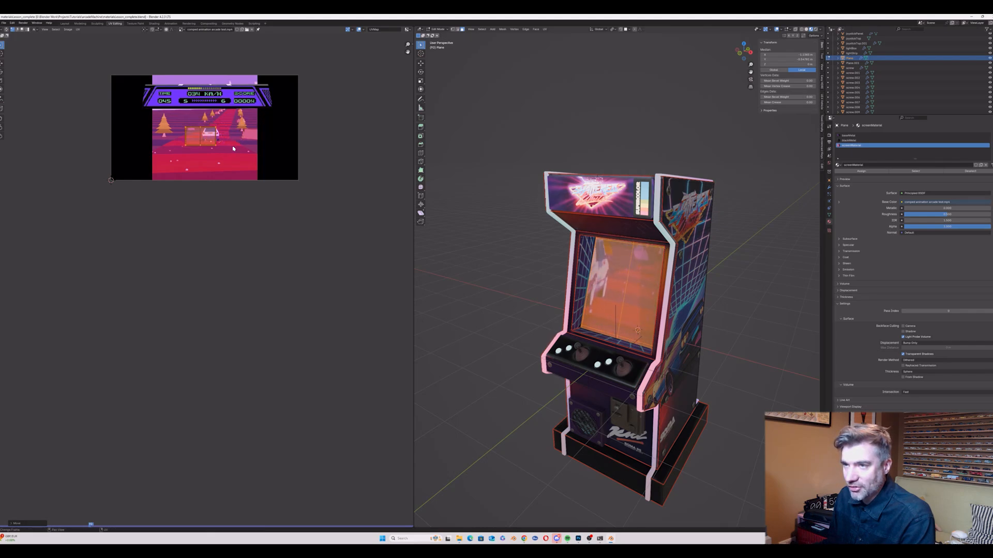
left_click(333, 117)
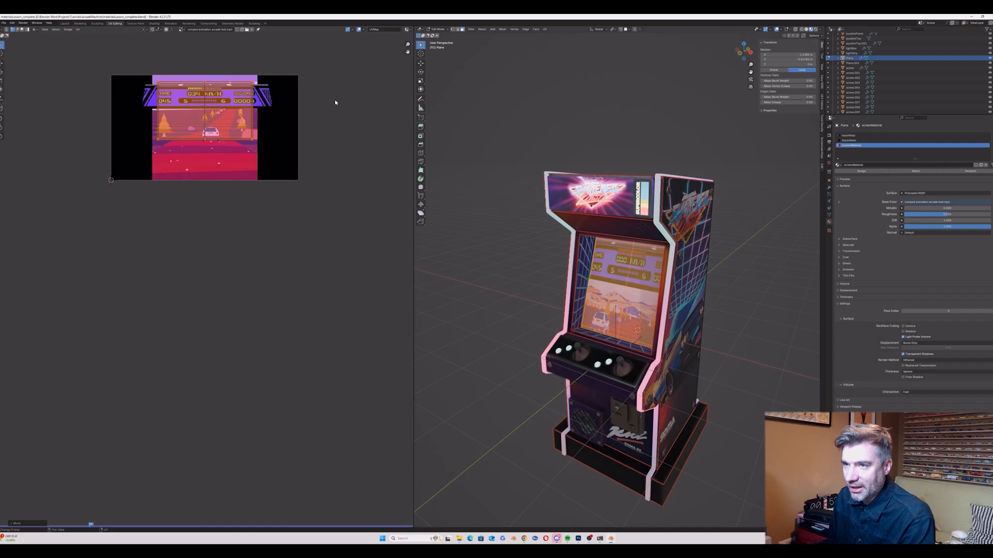
Step: Shift the screen's UVs up over the speed and score display and fine-tune their scale to the game picture's width
key("g")
left_click(348, 84)
key("g")
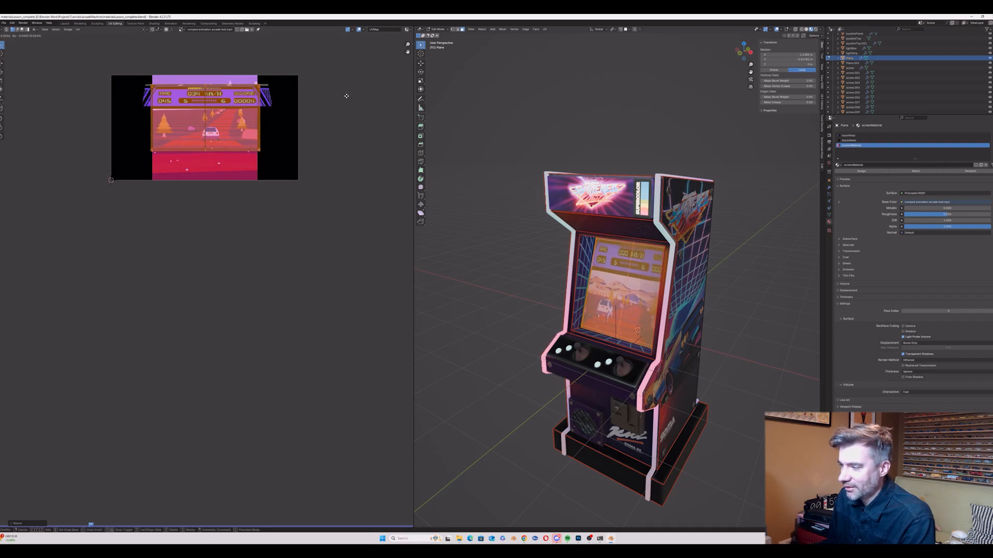
left_click(346, 96)
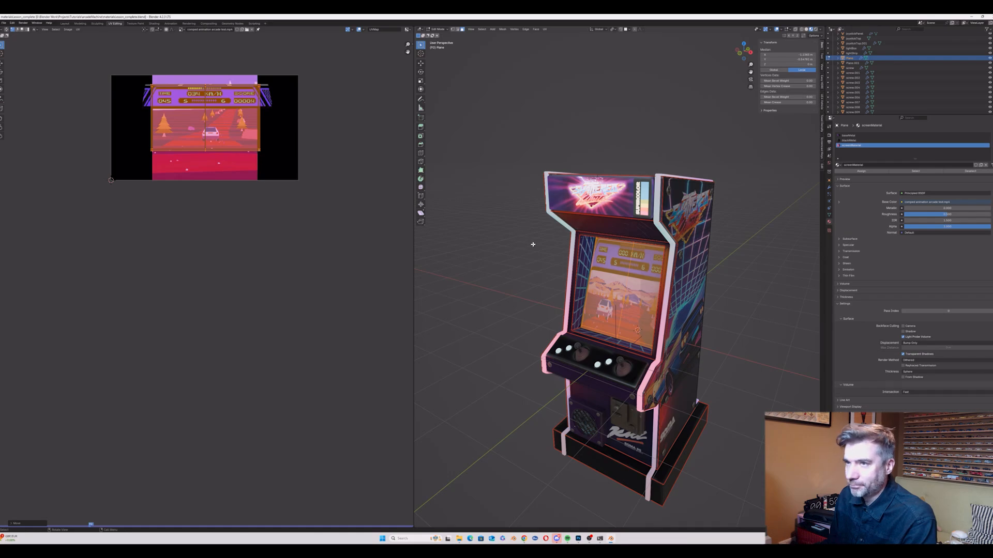
key("s")
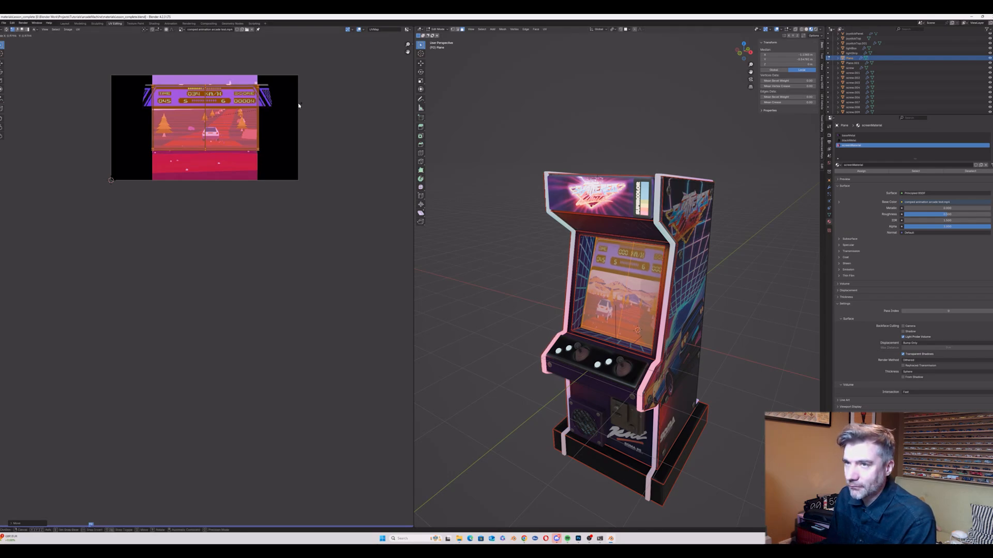
left_click(298, 101)
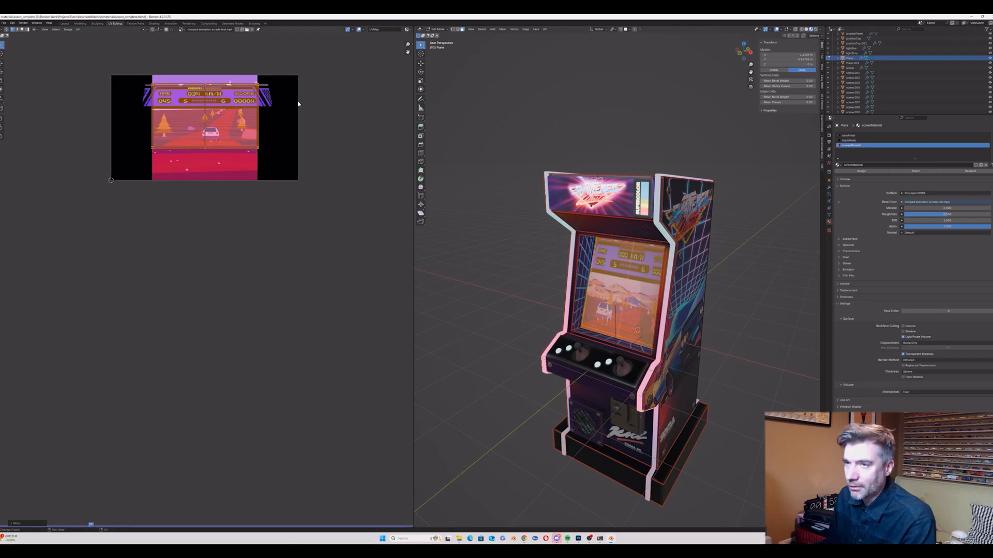
Step: Nudge the screen's UVs on the video image, exit Edit Mode and check the mapping on the whole cabinet
middle_click_drag(573, 203, 515, 206)
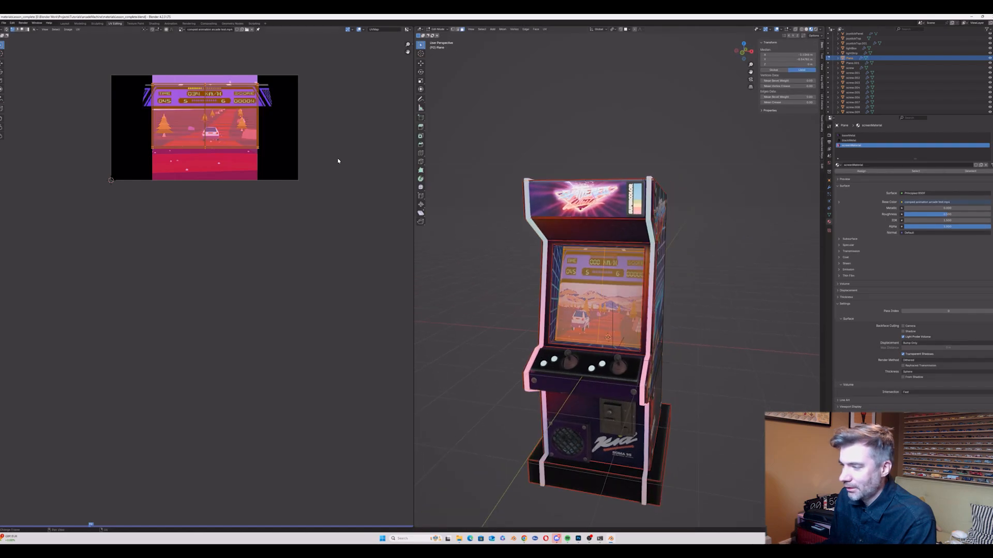
key("g")
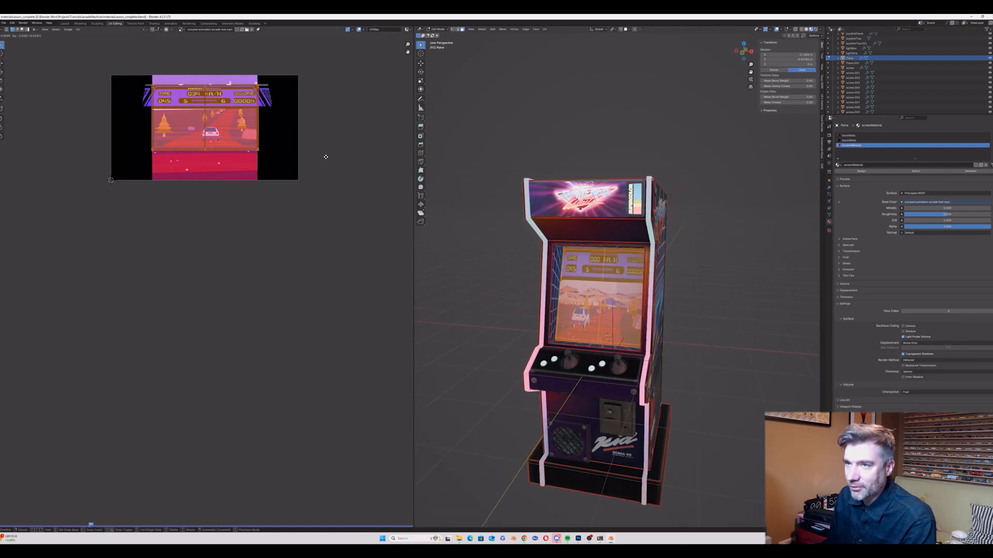
left_click(326, 156)
key("Tab")
middle_click_drag(550, 219, 539, 214)
scroll(546, 213, "down", 3)
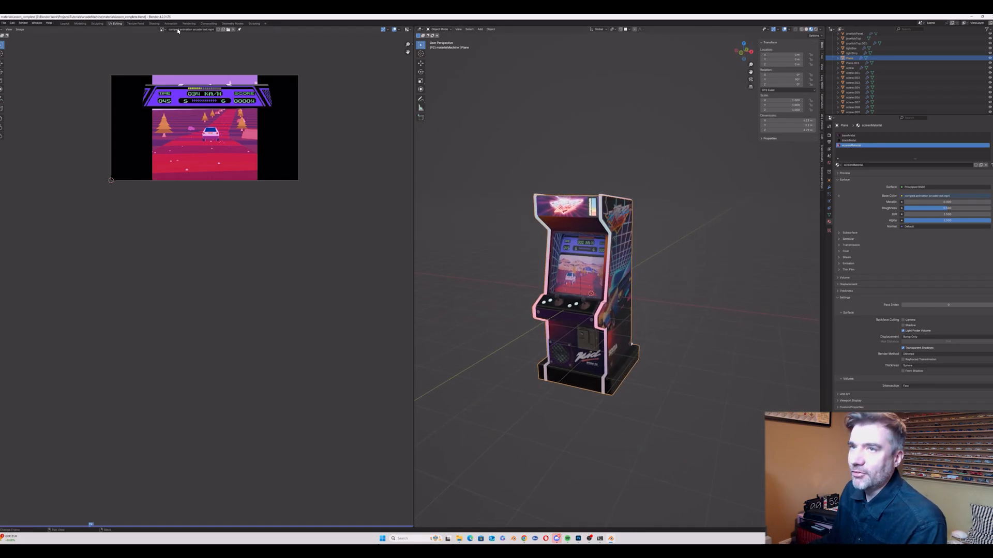
Step: Enable Cyclic and Auto Refresh on the video's Image Texture node in the Shading workspace and play the animation
left_click(65, 23)
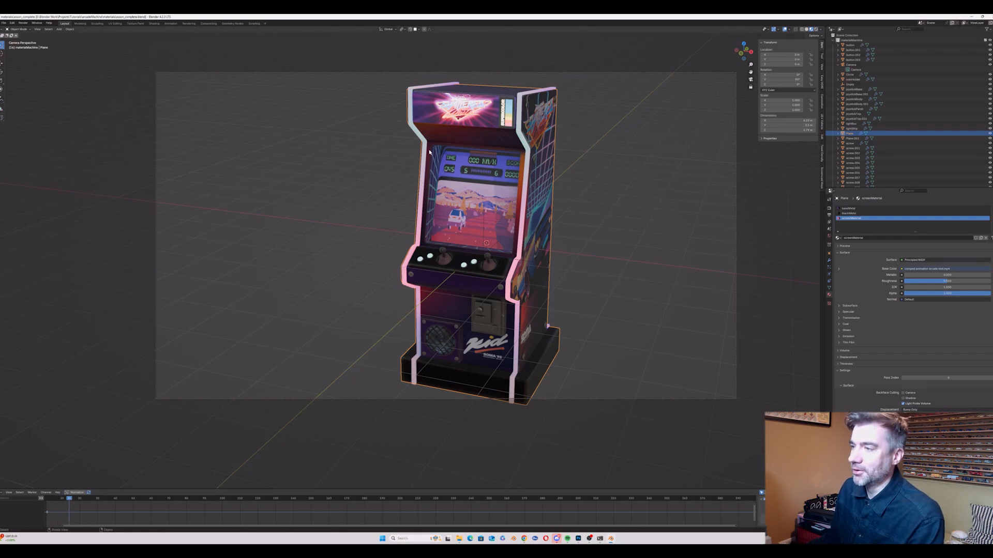
left_click(154, 23)
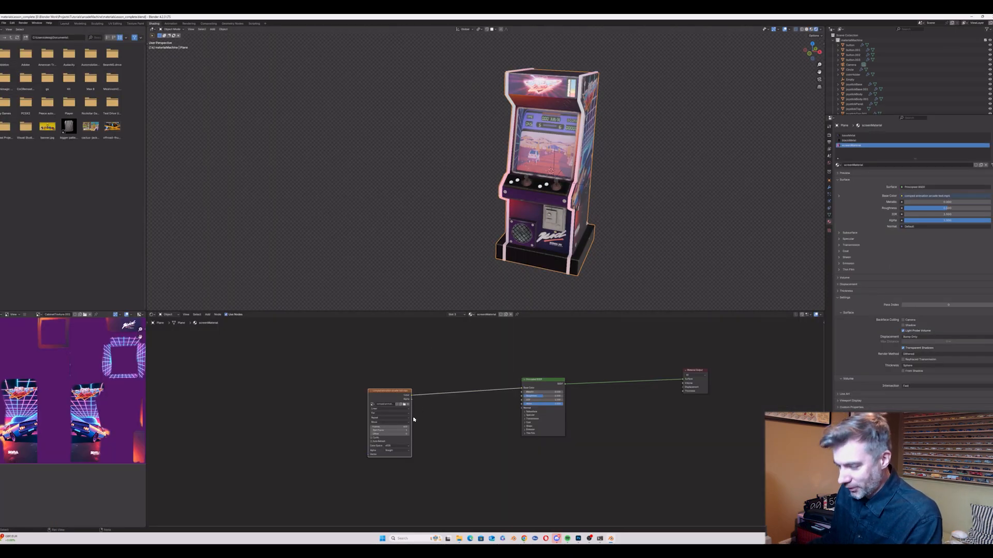
left_click(373, 442)
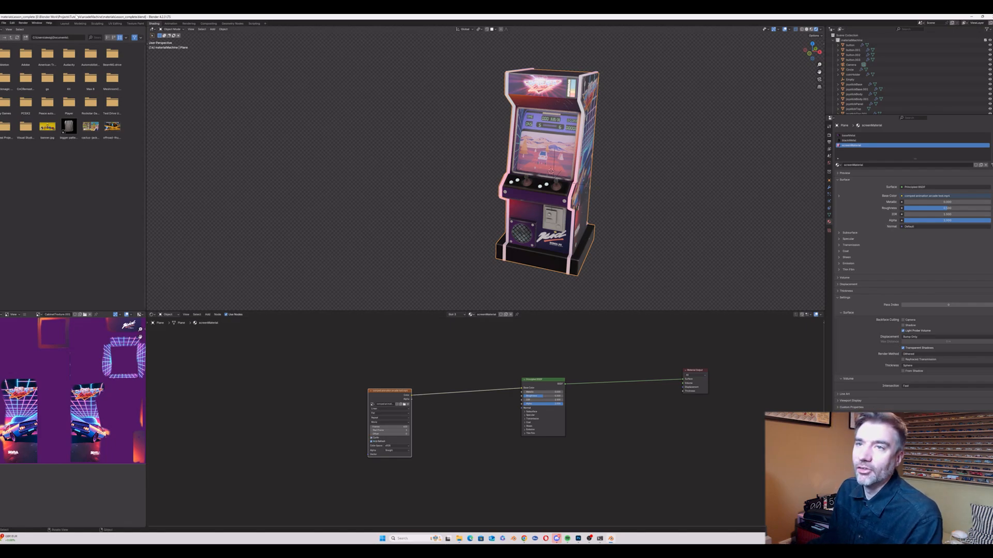
key("space")
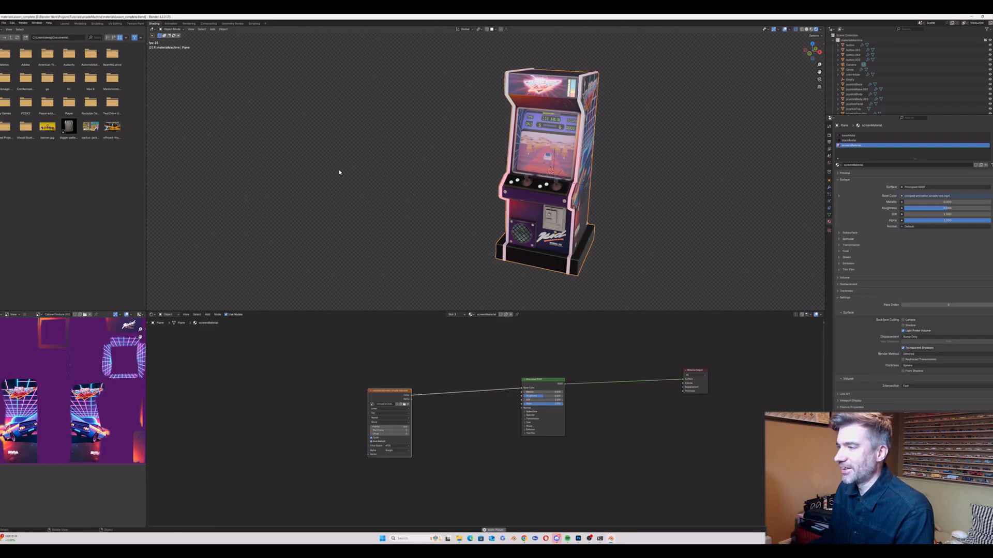
Step: Space the Image Texture and Principled BSDF nodes apart and link the video's Color to the Emission Color as well
left_click_drag(534, 381, 570, 379)
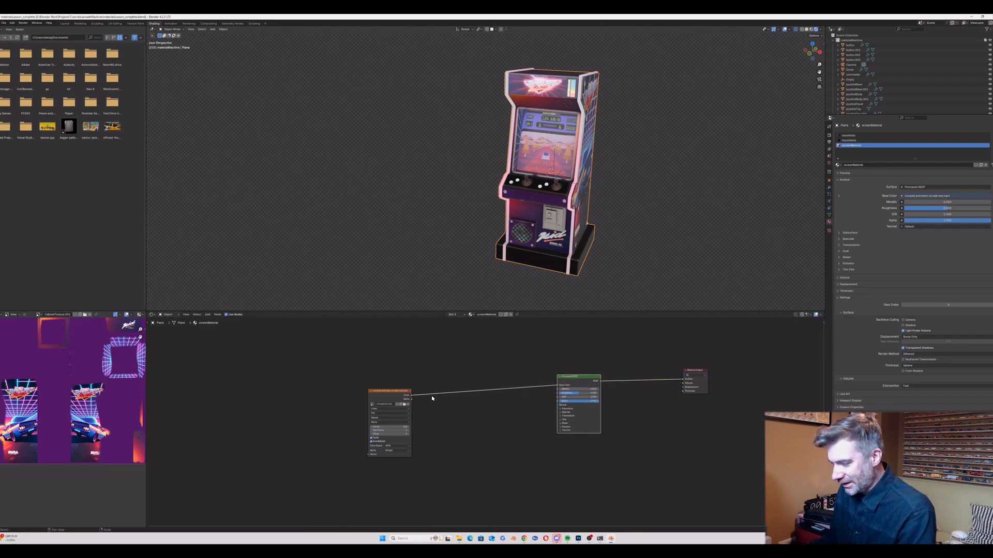
left_click_drag(393, 391, 325, 360)
left_click_drag(571, 382, 556, 382)
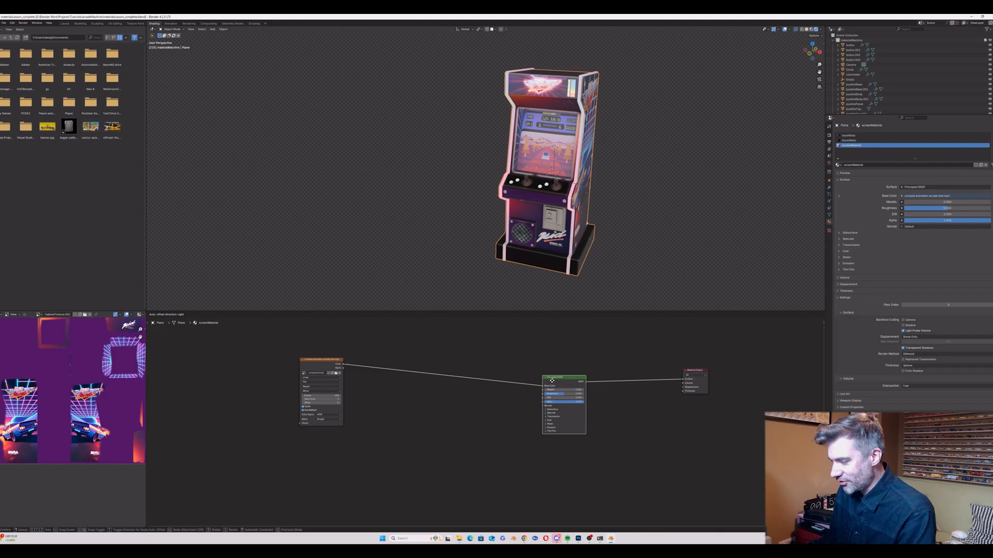
left_click(544, 428)
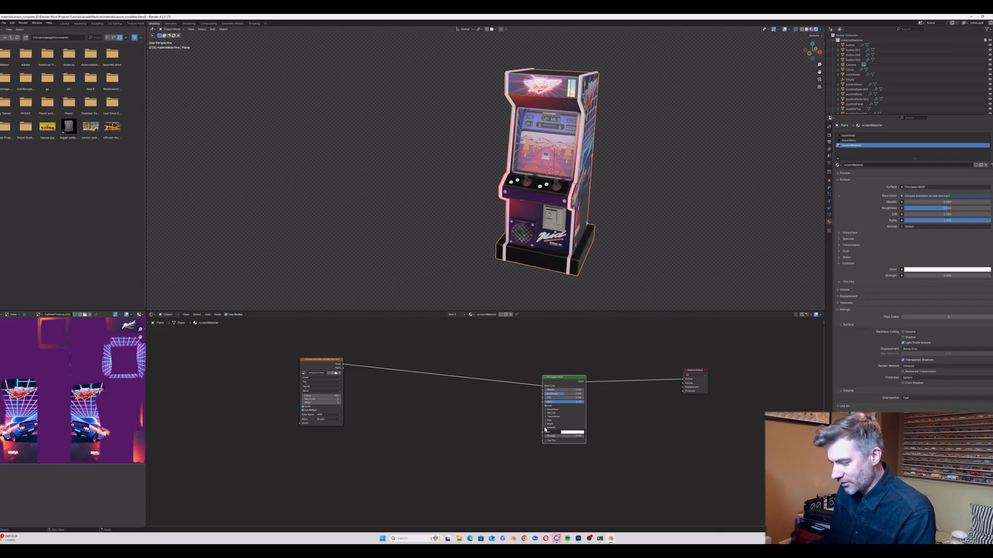
left_click(342, 366)
left_click_drag(542, 428, 542, 432)
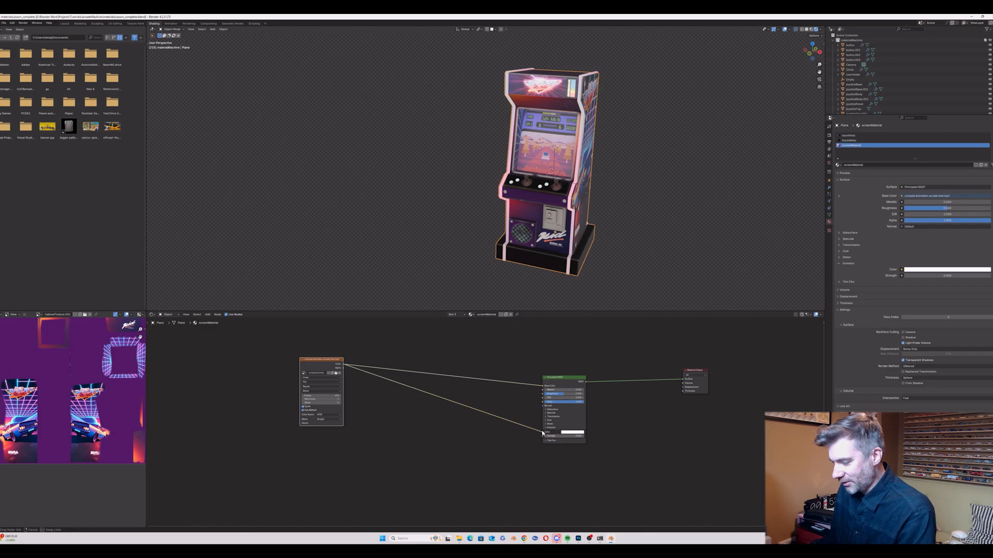
Step: Set the screenMaterial's Emission Strength to 5
left_click(561, 437)
type("5")
key("Return")
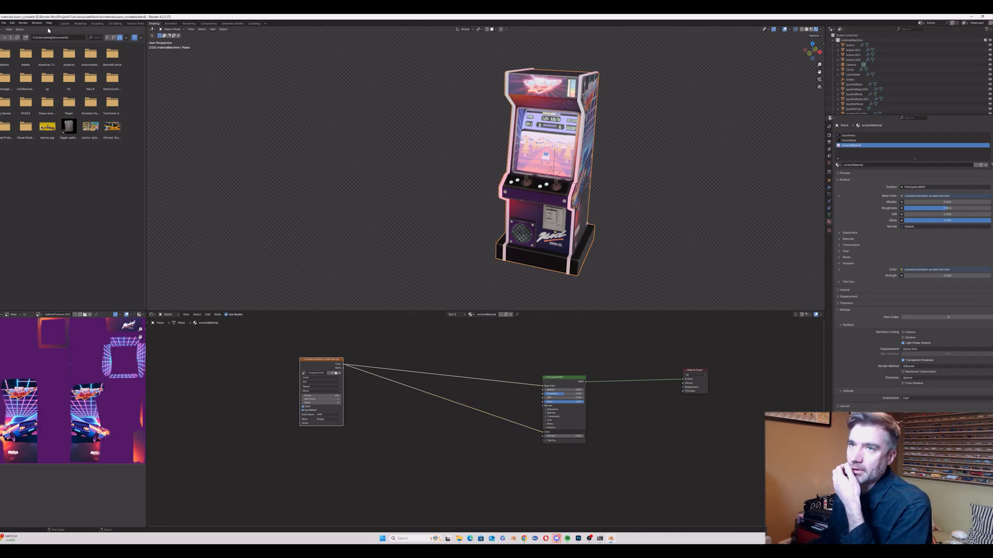
Step: Play the glowing video screen through the camera view in the Layout workspace, with the whole cabinet in frame
left_click(65, 23)
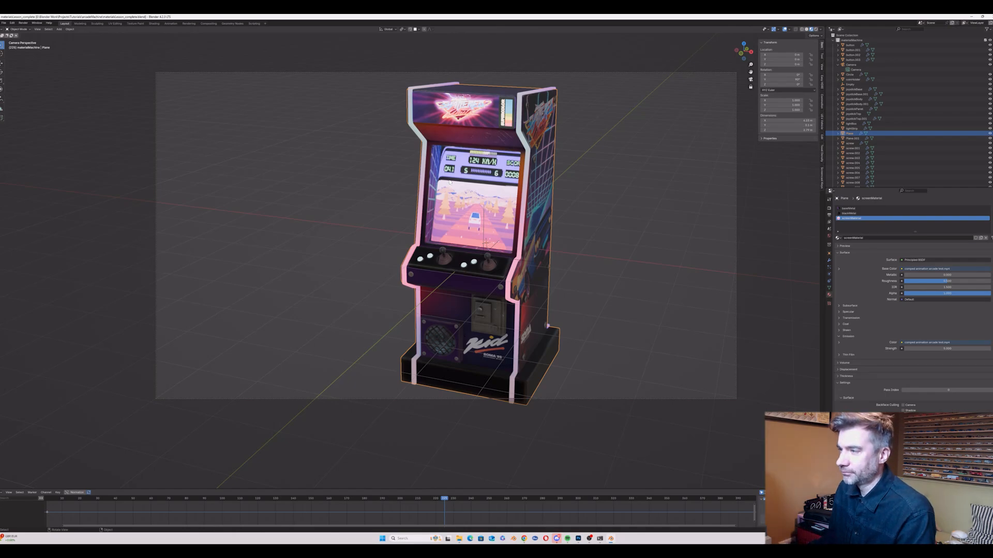
left_click_drag(750, 64, 748, 65)
mouse_move(493, 149)
middle_mouse_down()
mouse_move(568, 150)
mouse_move(486, 147)
mouse_move(538, 148)
mouse_move(496, 149)
mouse_move(501, 168)
mouse_move(517, 160)
mouse_move(502, 161)
middle_mouse_up()
key("space")
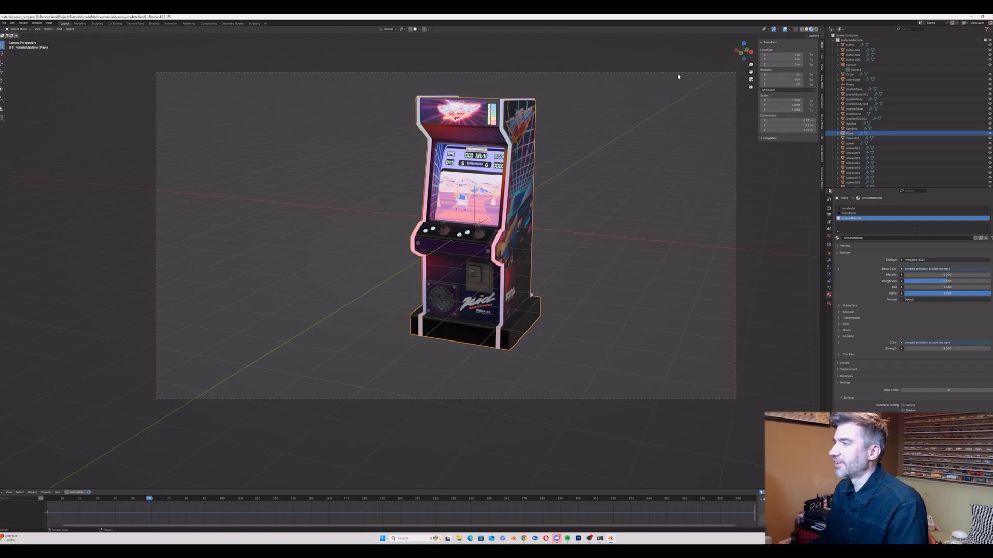
middle_click_drag(484, 160, 497, 134)
key("space")
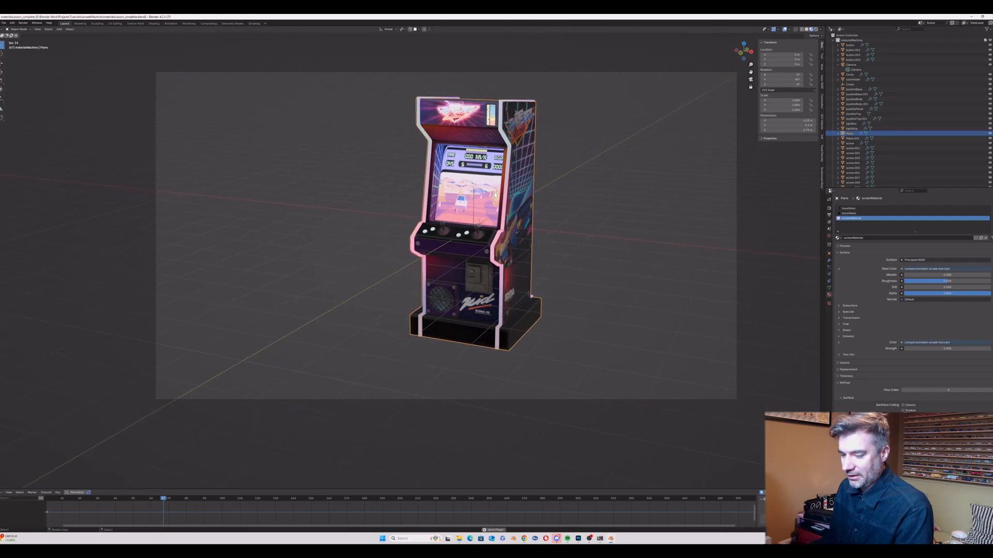
key("space")
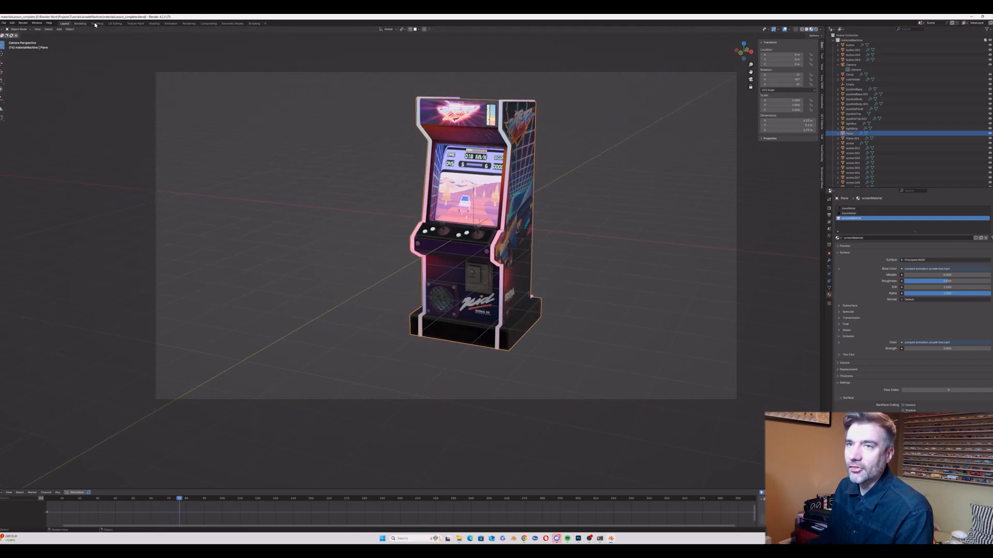
Step: Leave the camera view and enter Edit Mode on the cabinet, close up on the screen opening
left_click(752, 80)
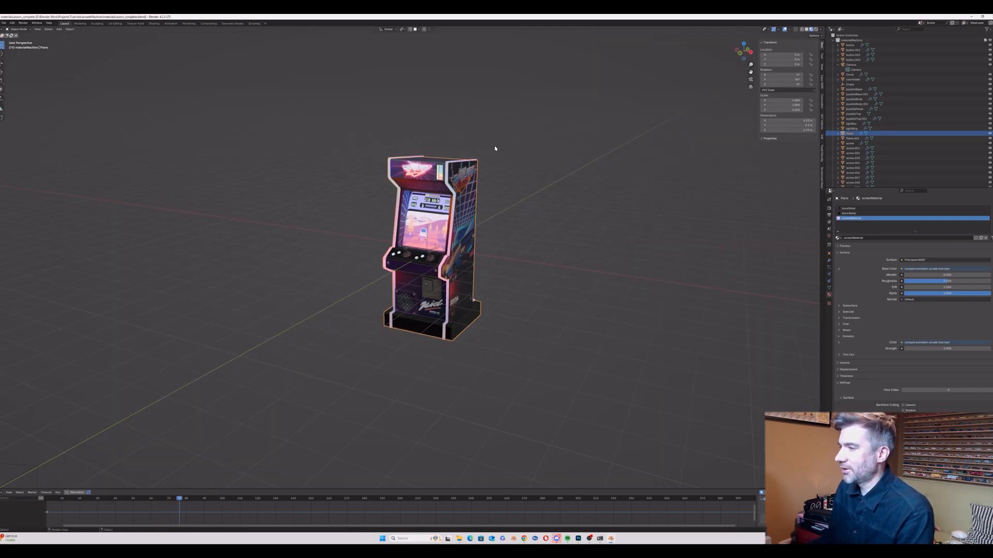
scroll(451, 176, "up", 4)
left_click_drag(751, 72, 806, 29)
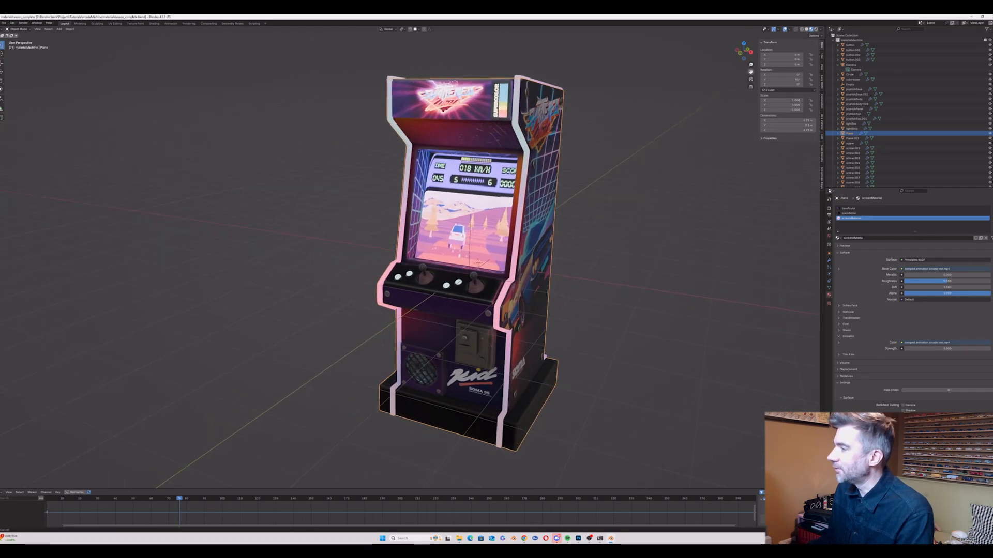
middle_click_drag(465, 137, 430, 119)
scroll(495, 134, "up", 1)
key("Tab")
scroll(451, 139, "up", 3)
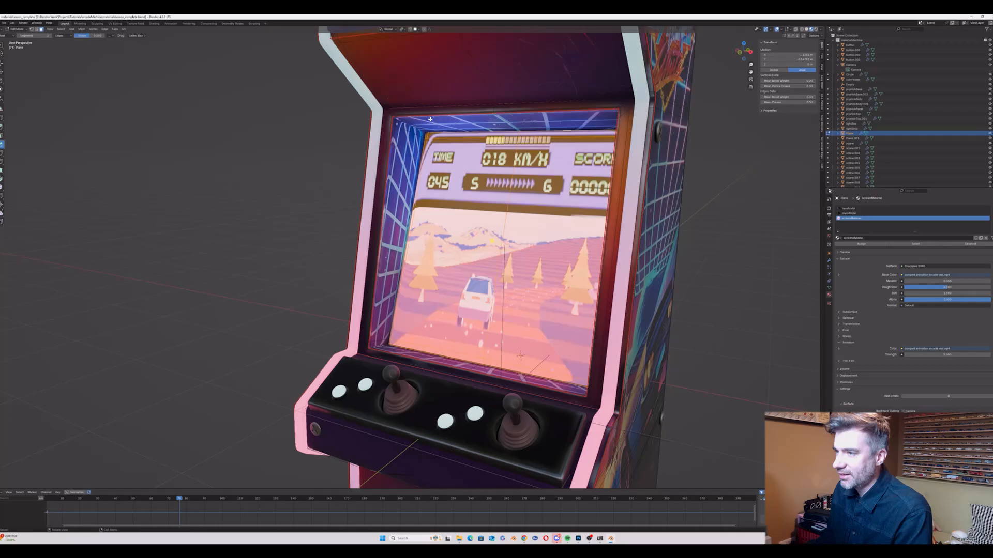
Step: Select the front edge loop around the screen opening, duplicate it in place, separate it into its own object and exit Edit Mode
left_click(427, 115, "alt")
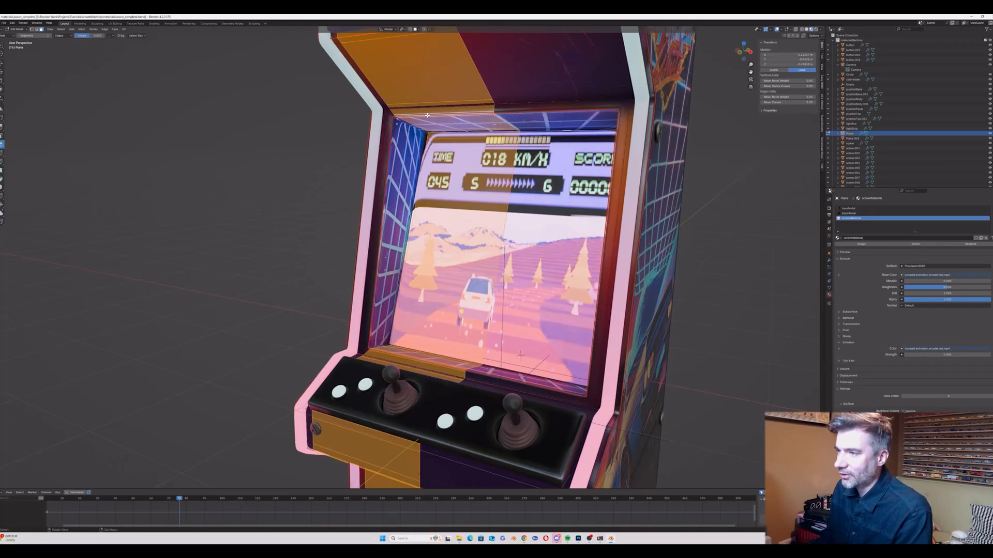
left_click(410, 118)
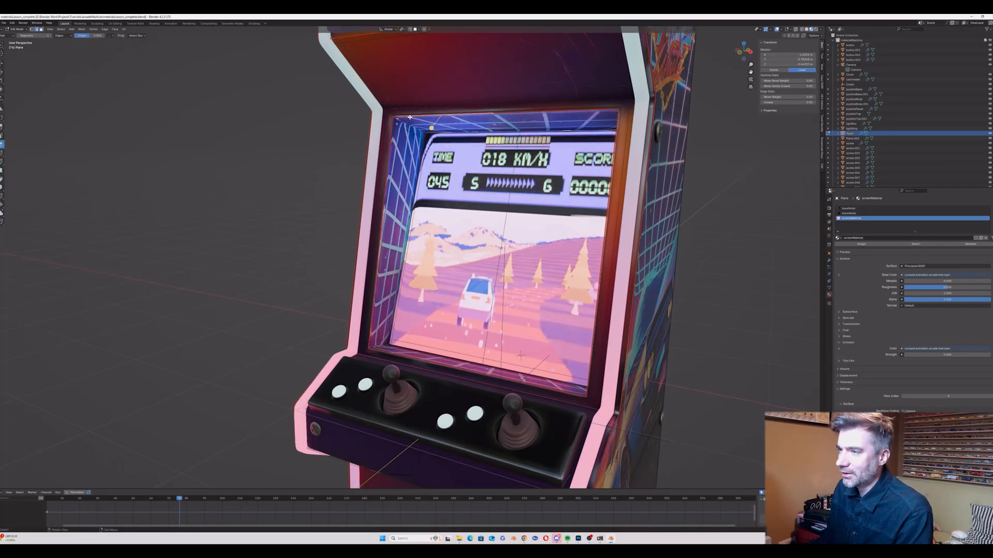
left_click(499, 112, "alt")
middle_click_drag(498, 120, 525, 128)
middle_click_drag(501, 252, 488, 259)
key("g")
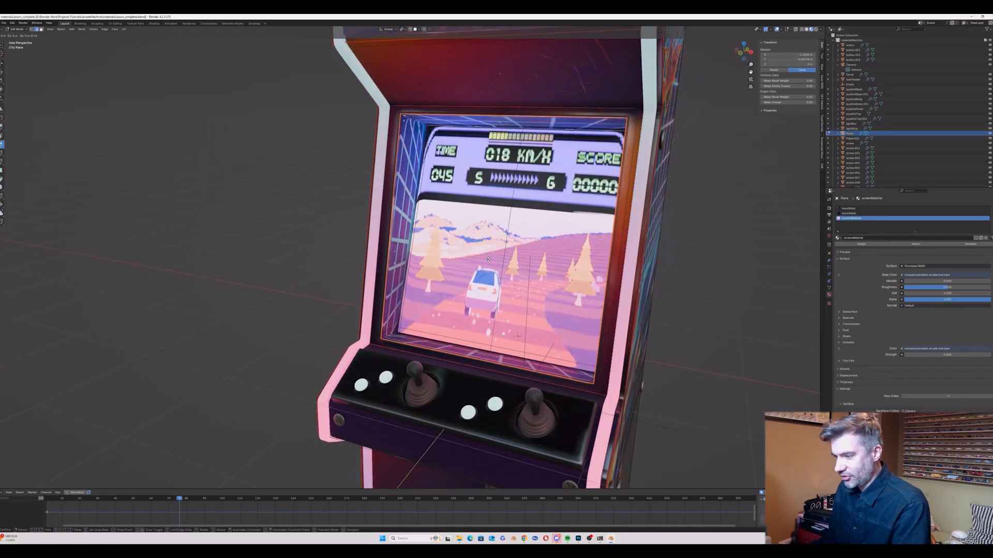
right_click(488, 260)
key("p")
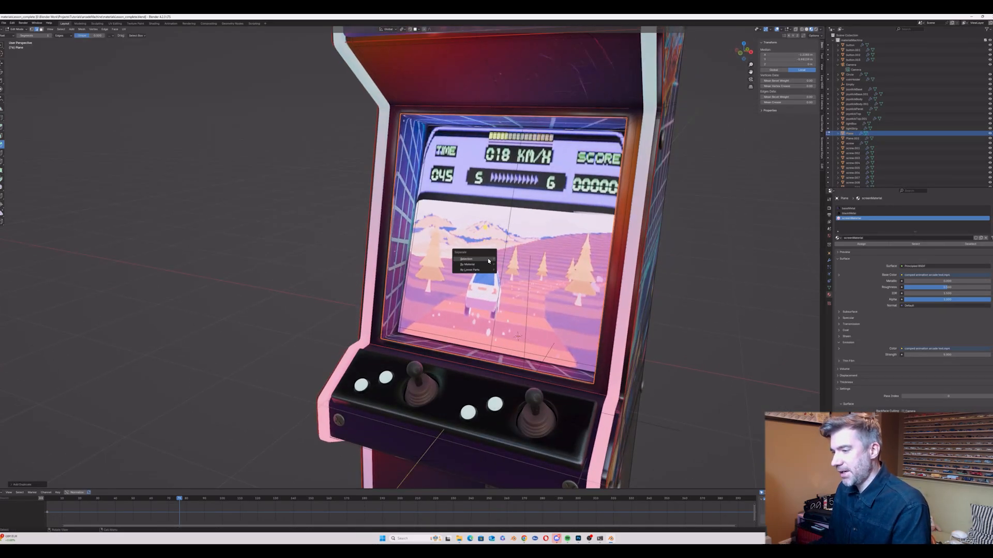
left_click(488, 260)
key("Tab")
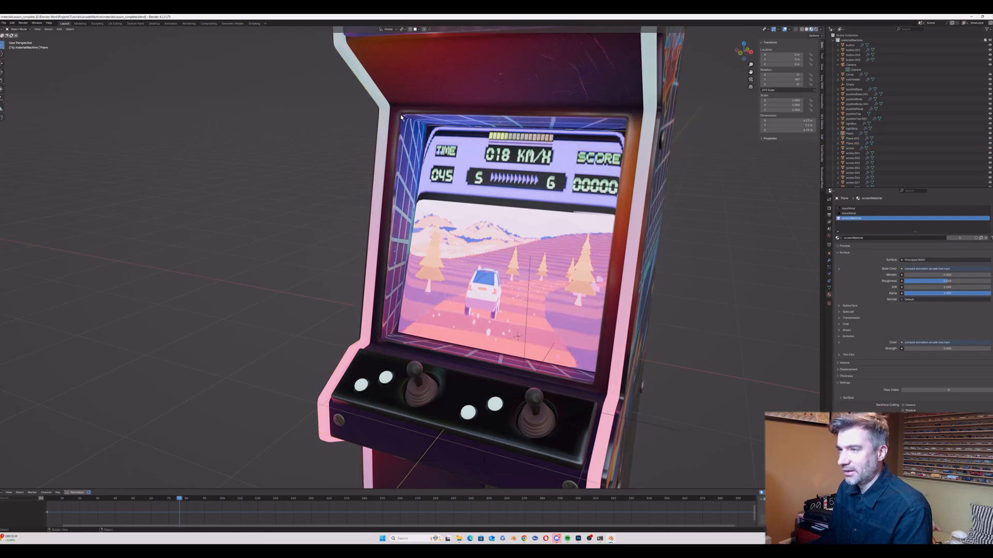
Step: Select the object separated from the screen opening's edge and remove its Subdivision and Smooth by Angle modifiers
left_click(485, 132)
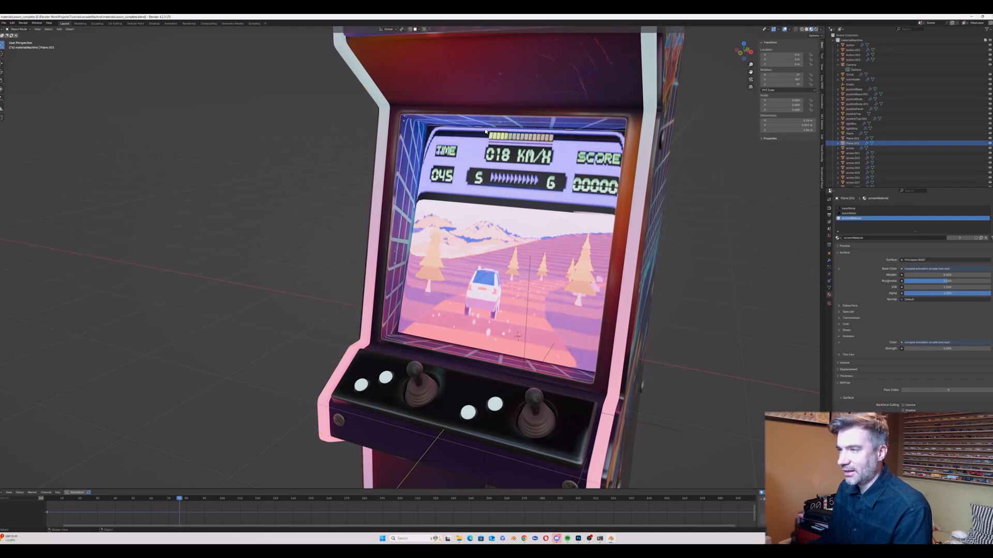
left_click(829, 258)
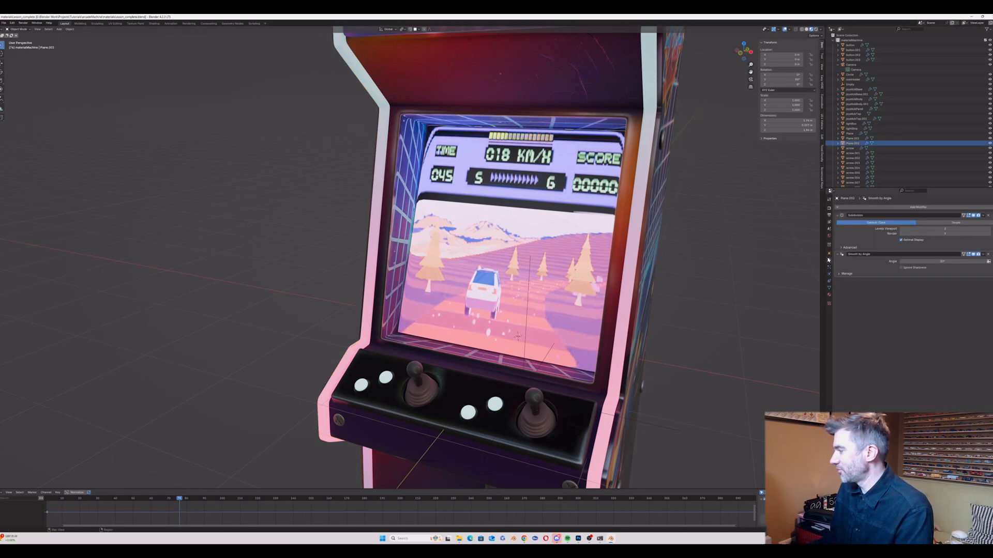
left_click(988, 217)
Step: Fill the separated screen edge loop with a single face in Edit Mode and return to Object Mode
left_click(539, 150)
key("Tab")
middle_click_drag(561, 147, 584, 178)
key("a")
key("f")
key("Tab")
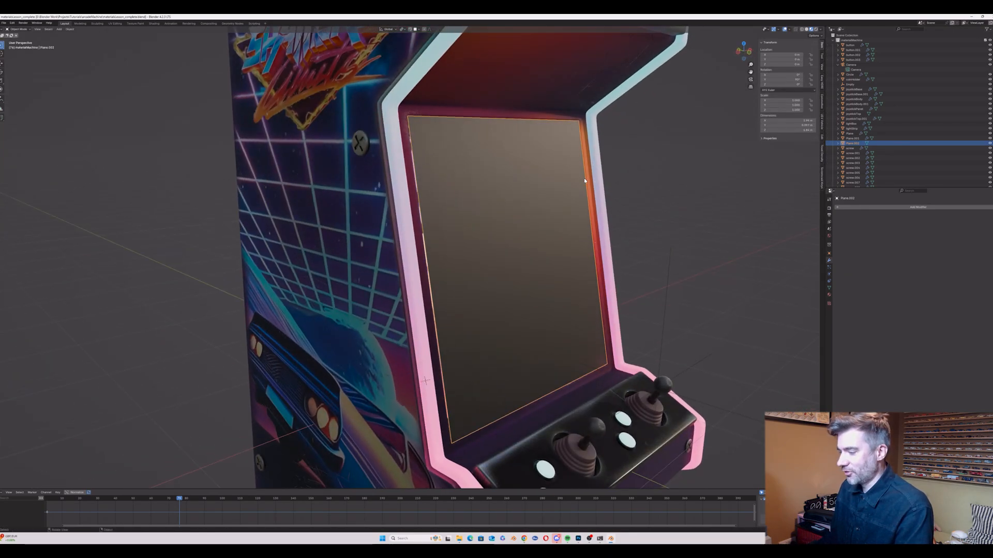
Step: Move the filled screen panel along the Y axis so it sits slightly recessed inside the cabinet's screen opening
key("g")
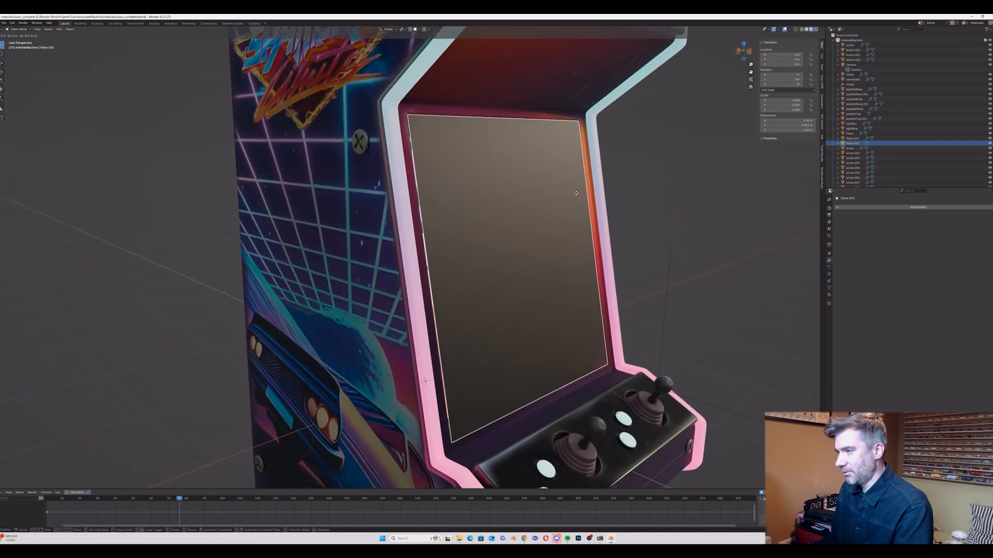
key("y")
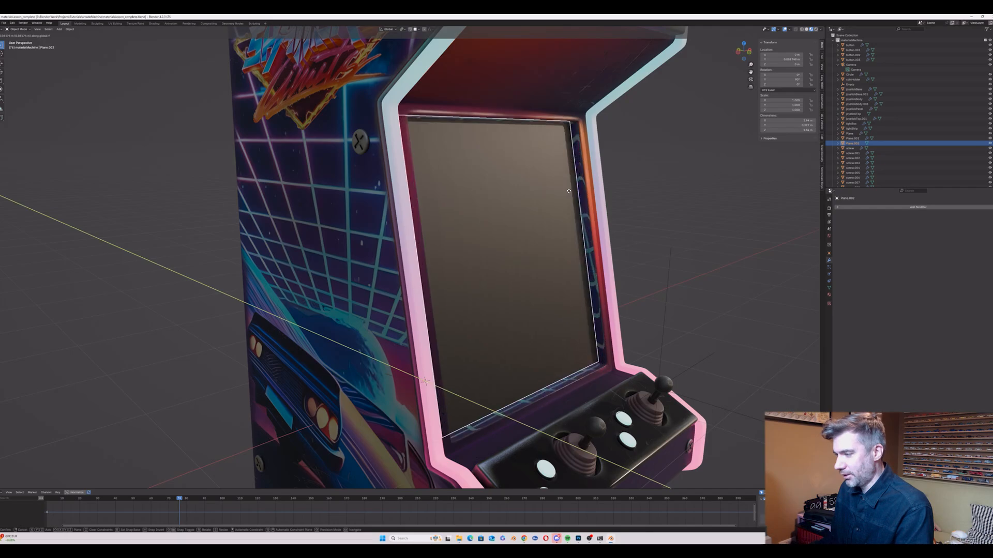
left_click(587, 190)
scroll(587, 191, "down", 4)
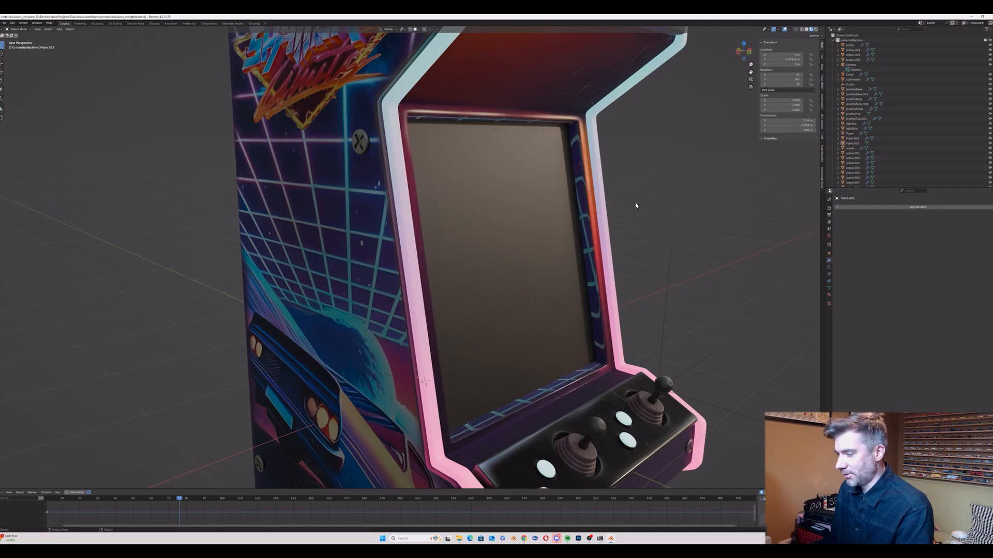
middle_click_drag(636, 206, 569, 204)
scroll(570, 204, "down", 3)
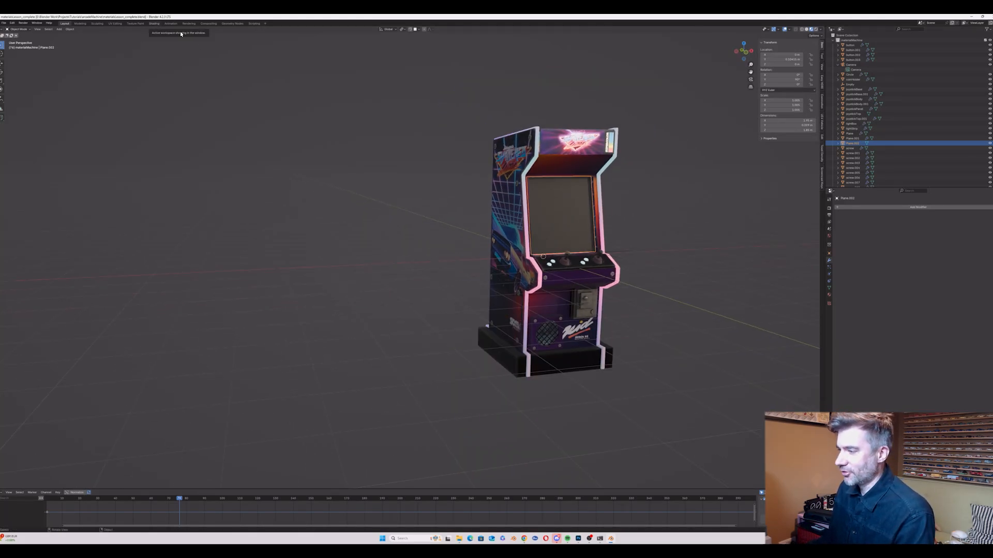
Step: In the Shading workspace, remove the panel's inherited material slots and create a new material named screenGlass
left_click(154, 23)
middle_click_drag(501, 168, 541, 164)
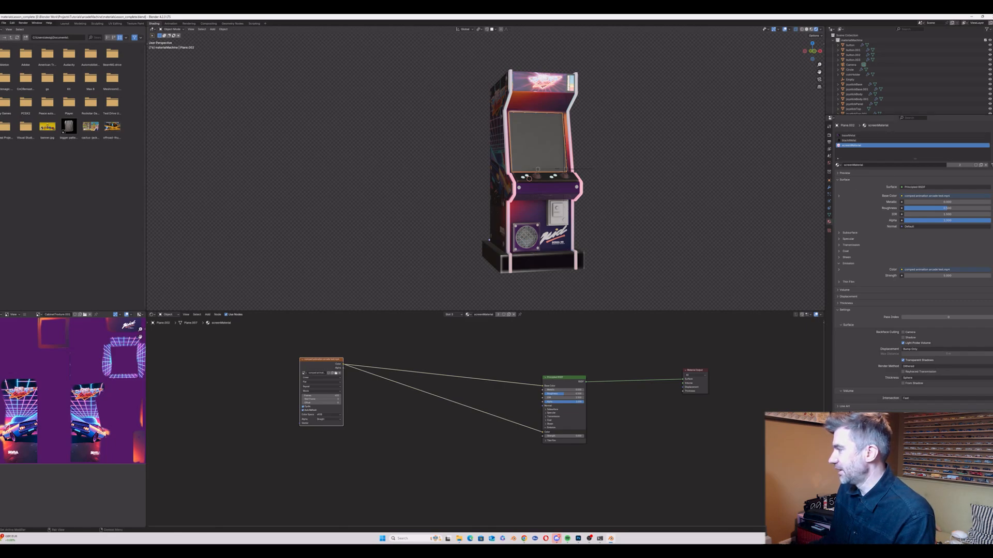
left_click(992, 141)
left_click(992, 141)
left_click(992, 140)
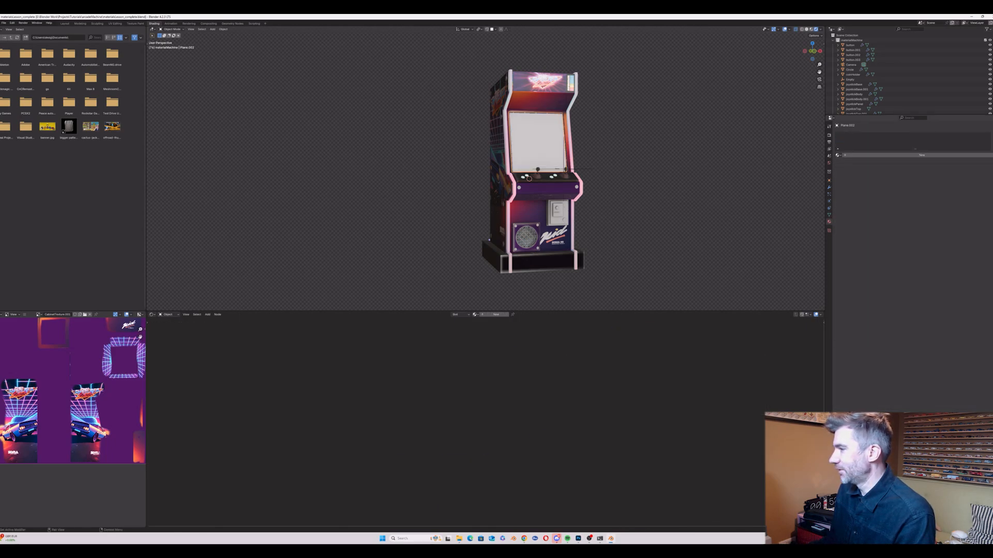
left_click(958, 156)
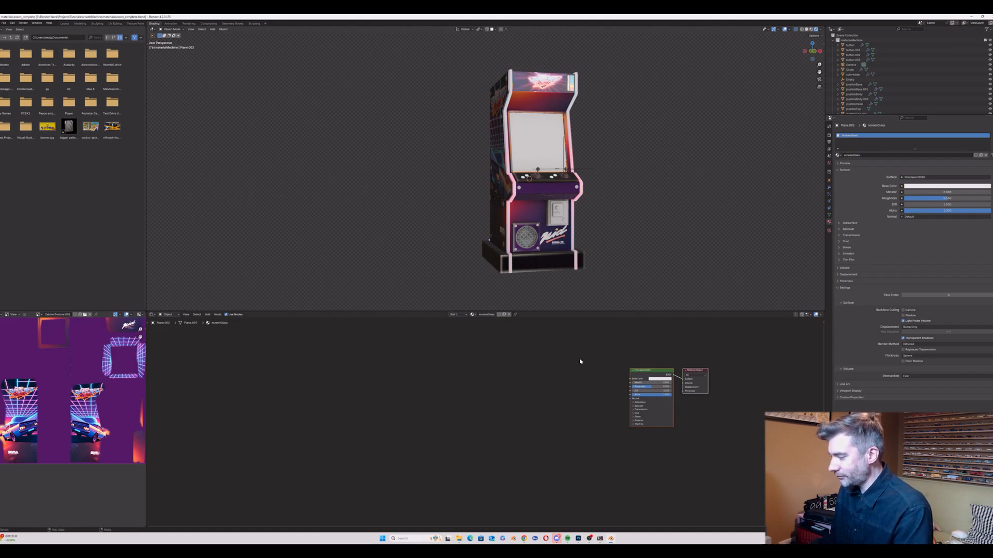
Step: Make space beside the Principled BSDF node, set its Transmission Weight to 1 and lower its Roughness to nearly zero
left_click_drag(670, 386, 558, 397)
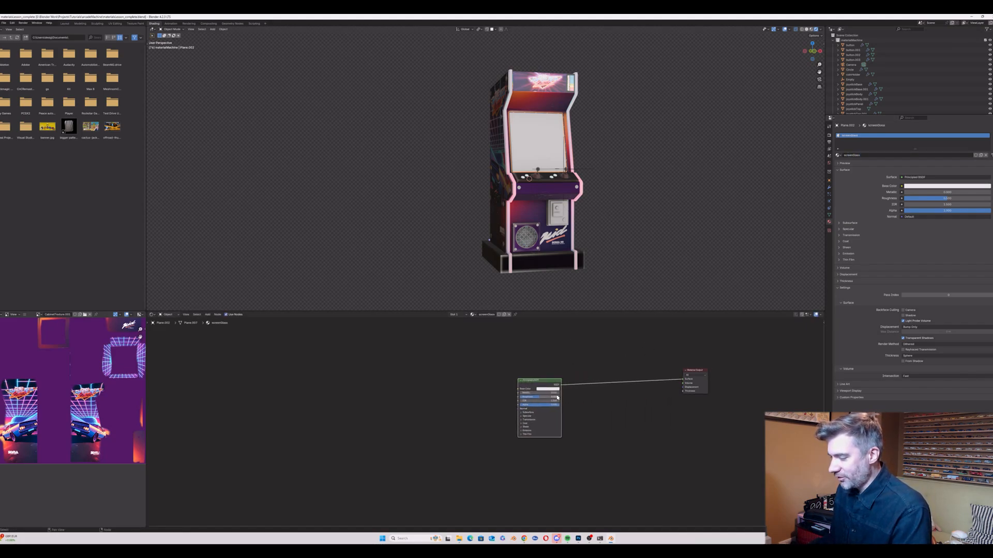
left_click(522, 420)
middle_click_drag(514, 351, 496, 348)
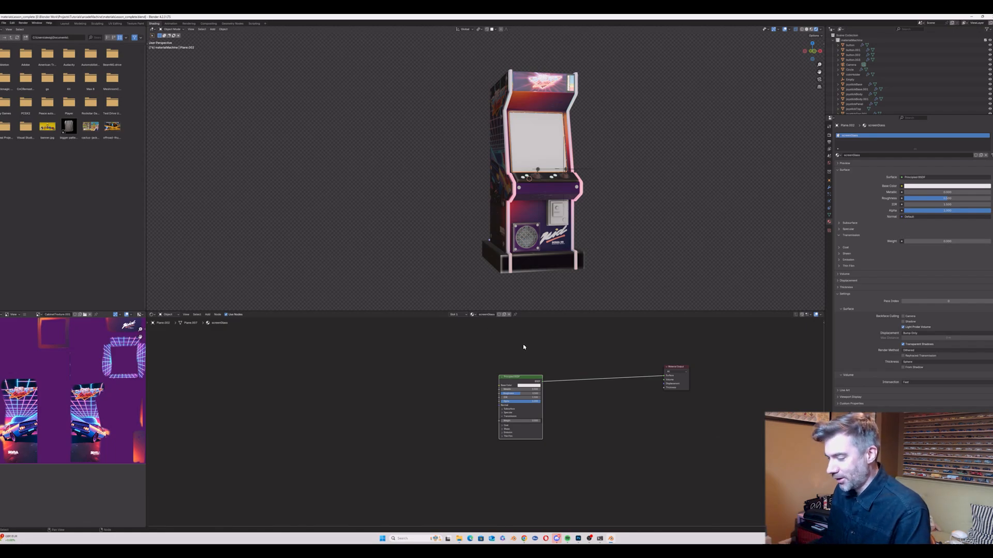
left_click_drag(527, 379, 503, 380)
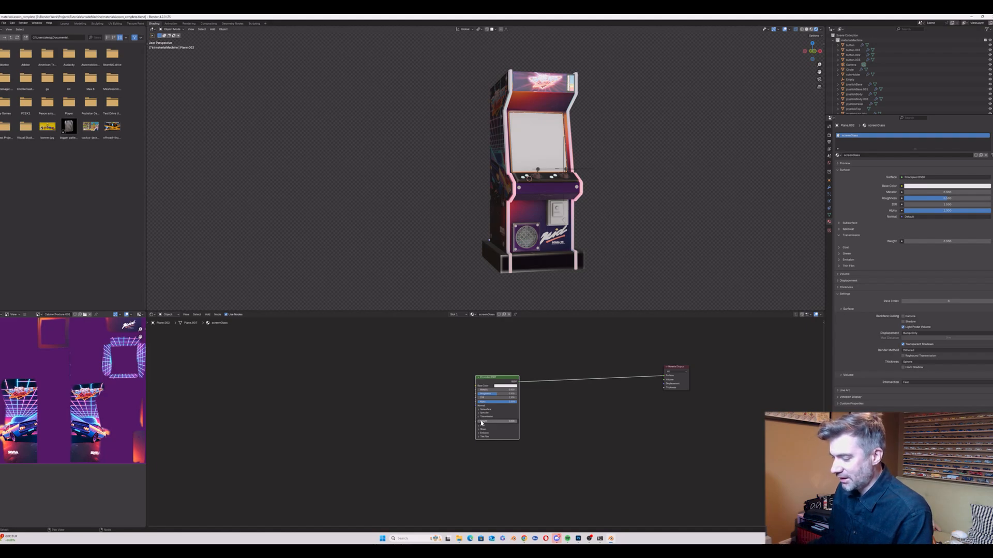
left_click_drag(482, 423, 480, 394)
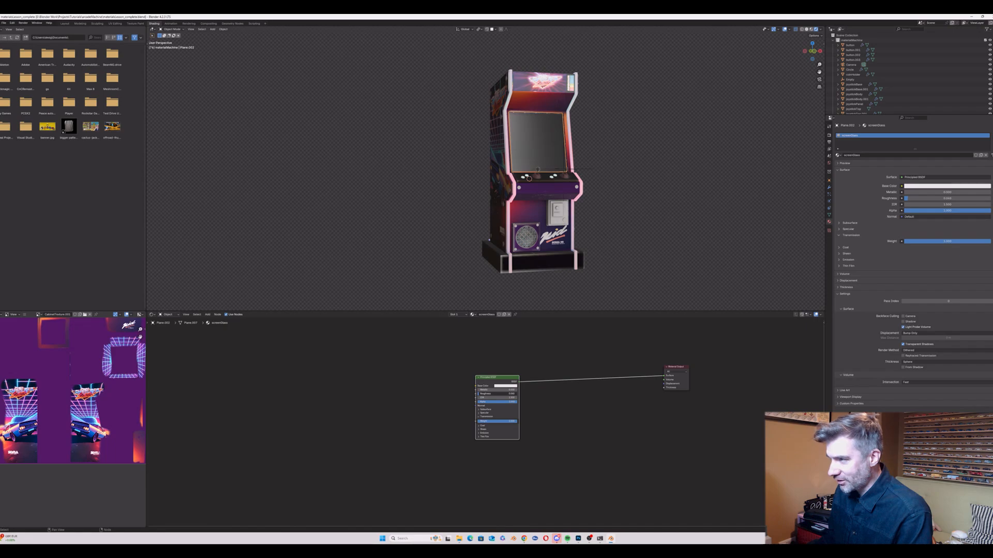
Step: Add a Mix Shader fed by the Principled BSDF and connect its output to the Material Output's Surface
middle_click_drag(533, 154, 519, 137)
scroll(524, 136, "up", 4)
left_click_drag(518, 383, 503, 412)
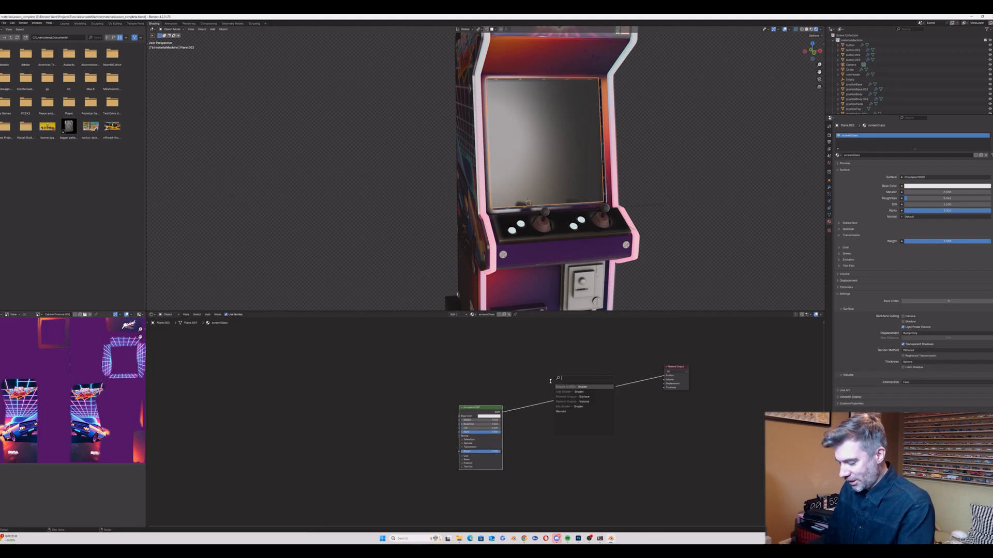
key("Return")
left_click(578, 377)
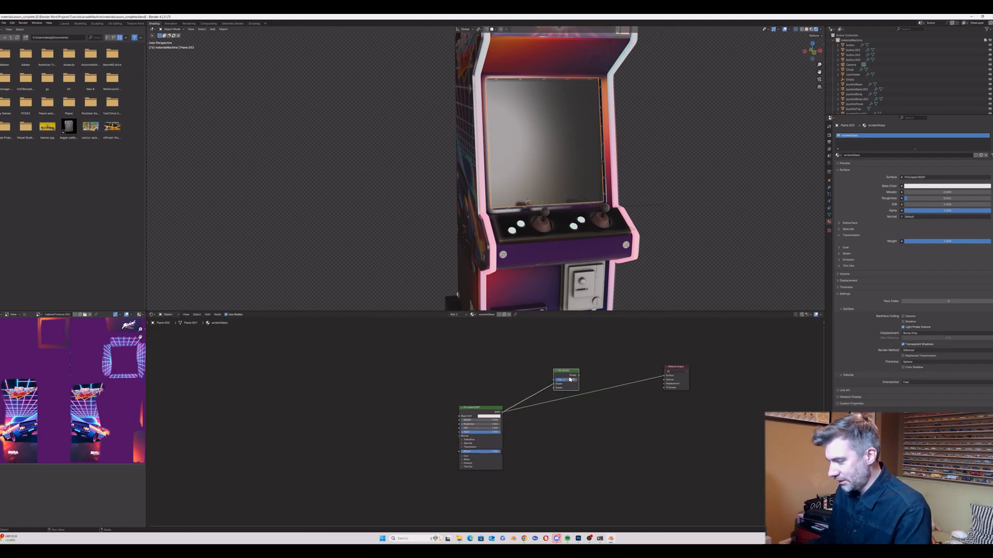
left_click_drag(578, 376, 665, 376)
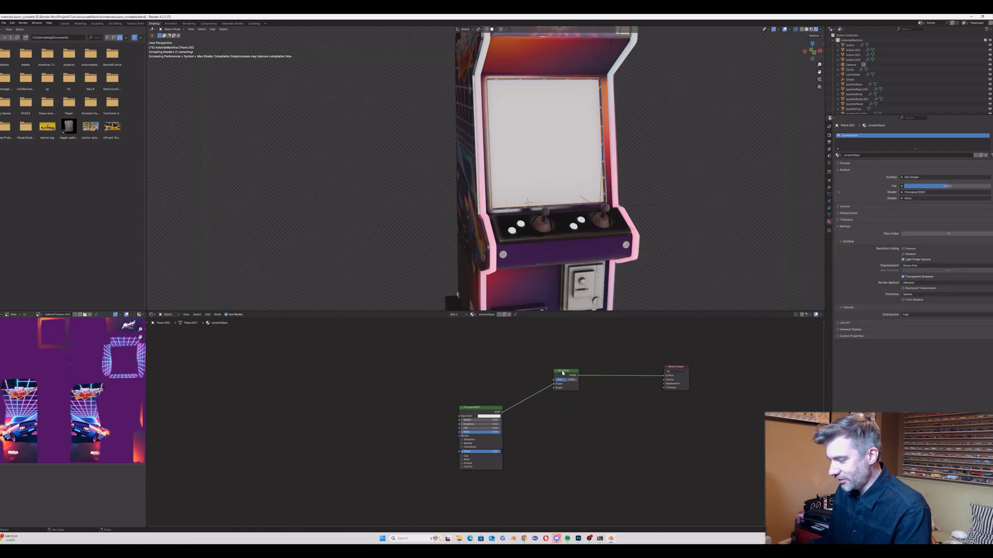
Step: Feed the Principled BSDF into the Mix Shader's second shader input and add a Transparent BSDF to its first
left_click_drag(510, 409, 478, 368)
type("tran")
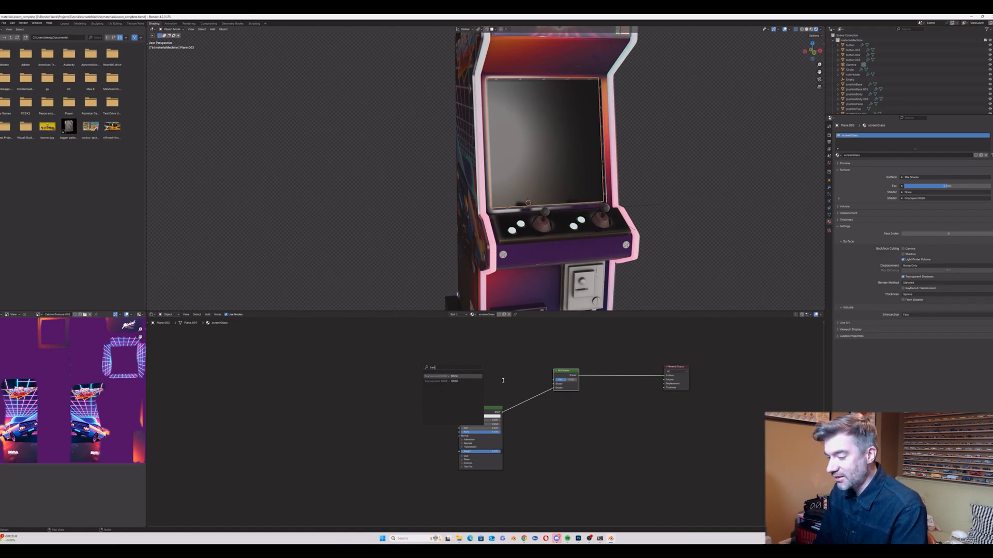
key("Down")
key("Return")
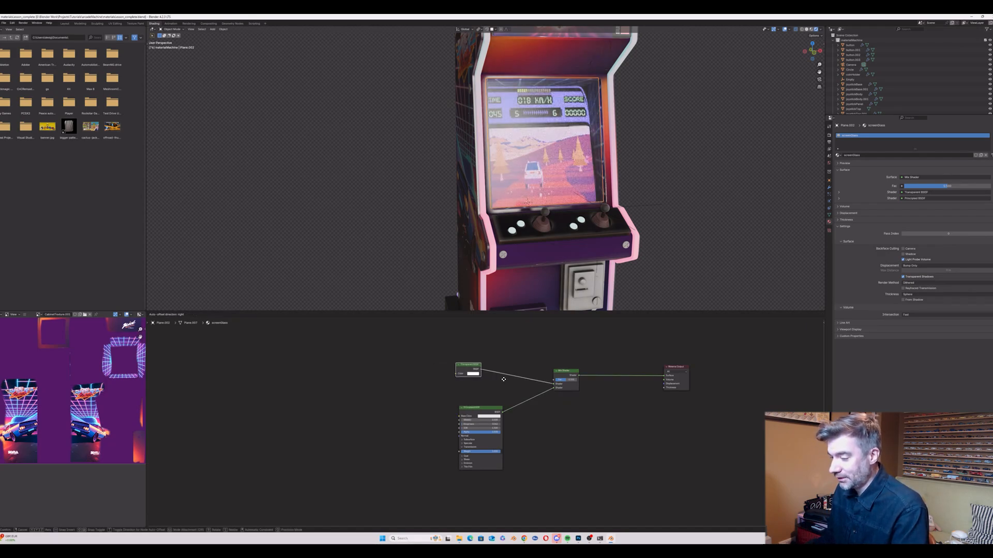
left_click(467, 381)
scroll(501, 361, "up", 2)
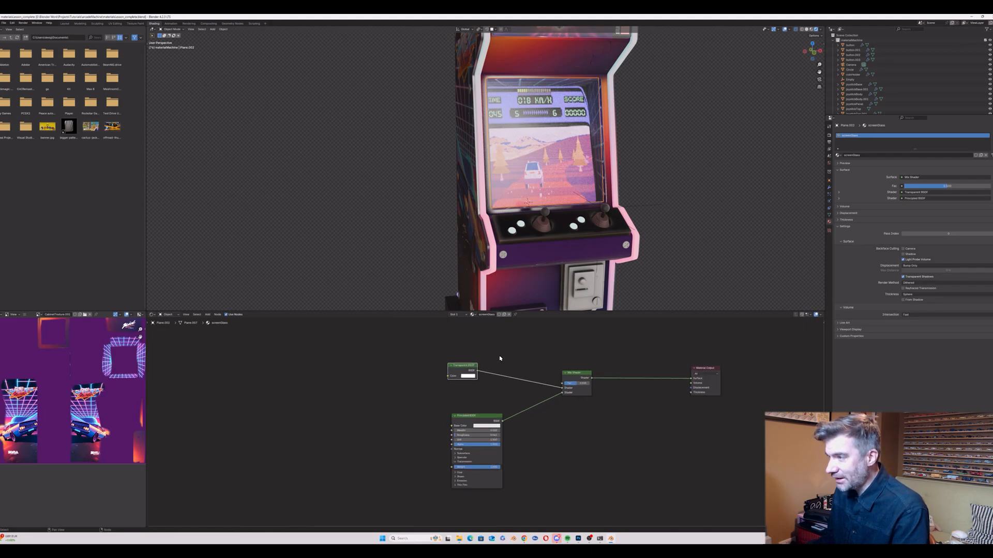
Step: Tune the glass by setting the Mix Shader factor a little below 0.5 and raising the Principled BSDF's Roughness slightly
left_click_drag(582, 386, 574, 385)
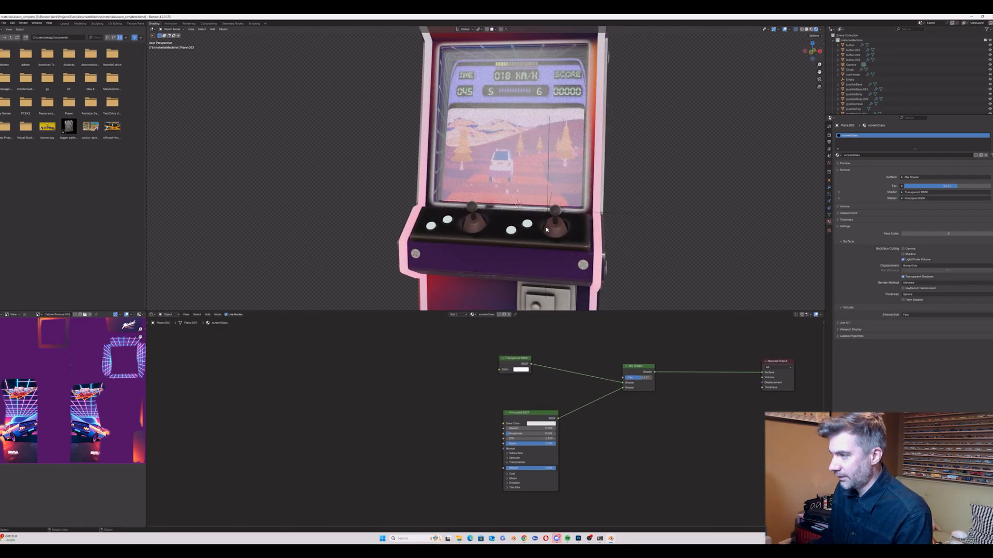
scroll(545, 227, "down", 3)
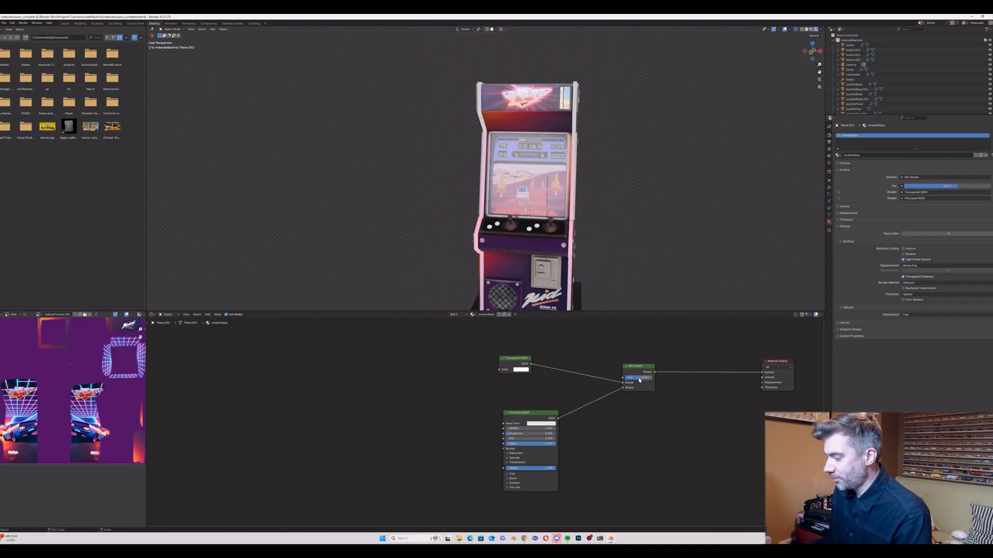
mouse_move(639, 380)
left_mouse_down()
mouse_move(605, 380)
mouse_move(650, 378)
mouse_move(635, 378)
left_mouse_up()
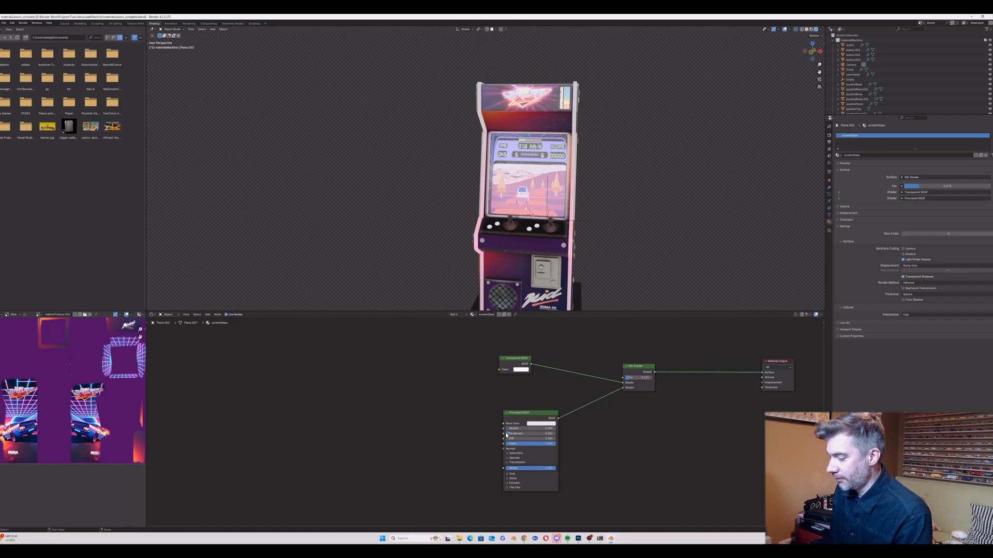
left_click_drag(506, 435, 511, 435)
scroll(538, 202, "up", 3)
middle_click_drag(533, 200, 569, 204)
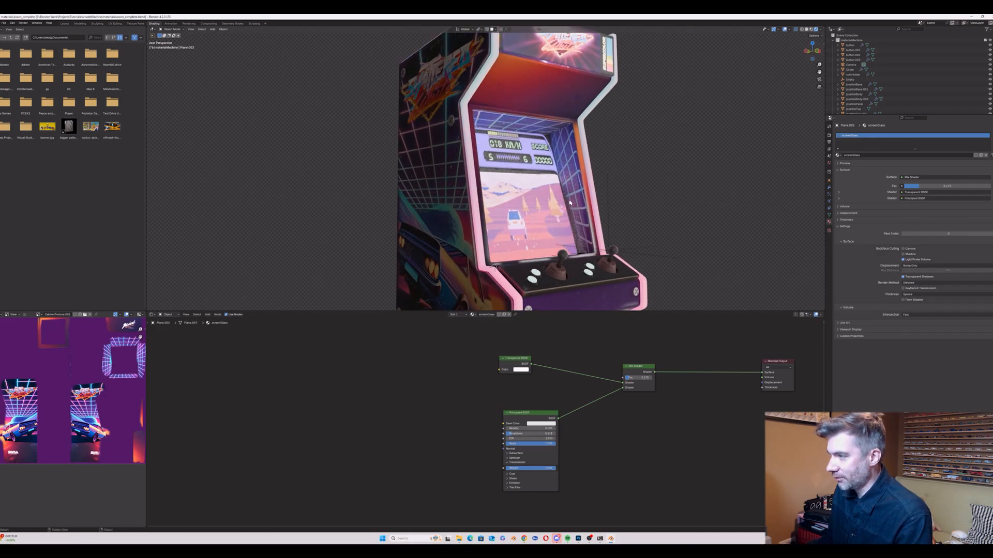
left_click_drag(629, 378, 637, 378)
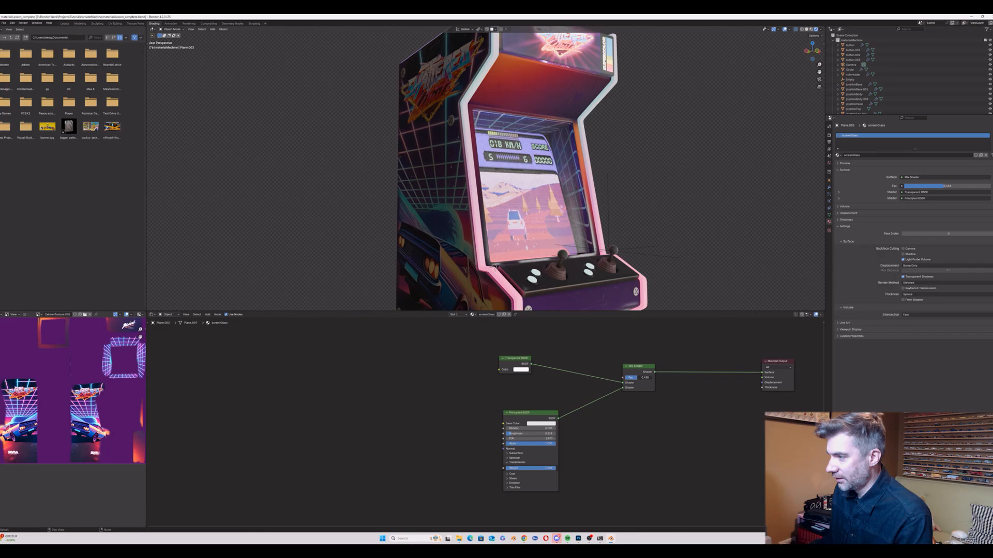
Step: Examine the screen glass and the whole cabinet from several angles and distances
middle_click_drag(554, 208, 460, 222)
scroll(551, 207, "up", 3)
scroll(527, 219, "down", 9)
middle_click_drag(625, 208, 642, 149, "shift")
middle_click_drag(551, 200, 511, 204)
scroll(500, 203, "up", 3)
scroll(536, 196, "down", 3)
scroll(511, 204, "up", 1)
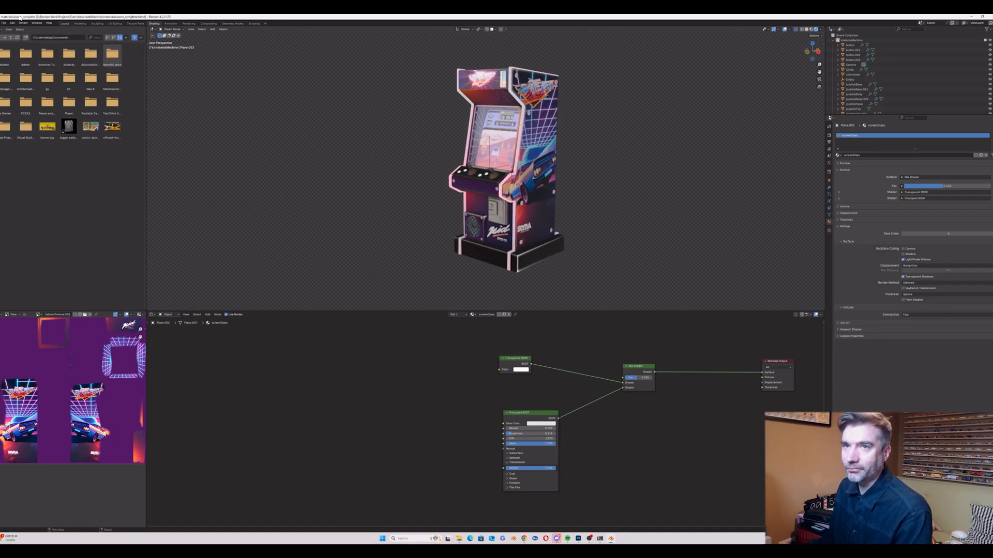
Step: Save the project as a new file named textureLessonPart1 in the arcade machine project folder
left_click(4, 23)
left_click(12, 65)
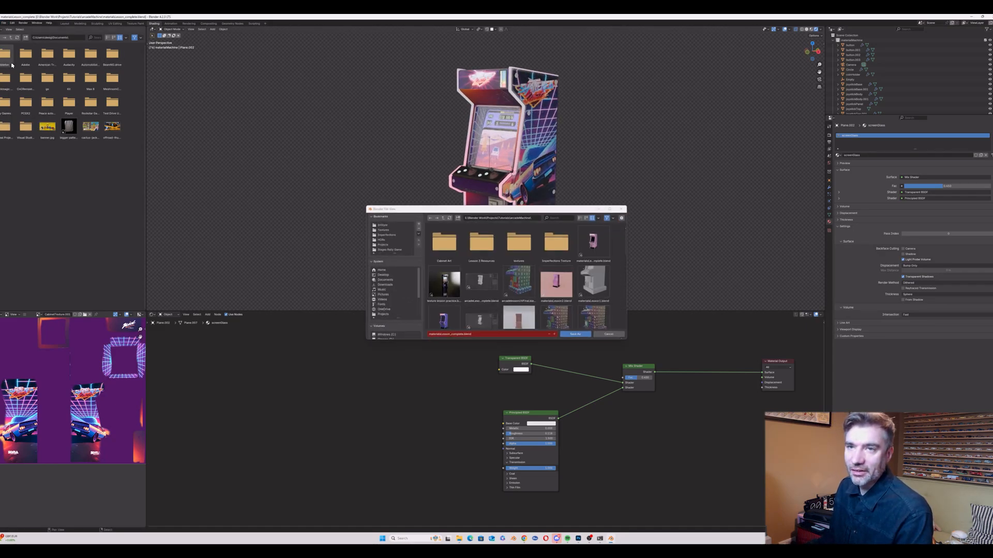
left_click(450, 335)
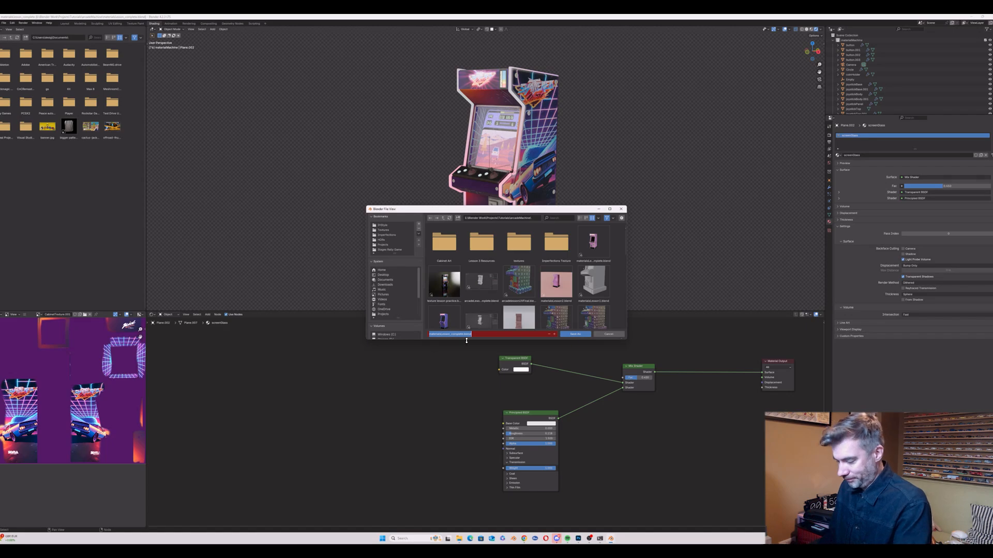
type("texture")
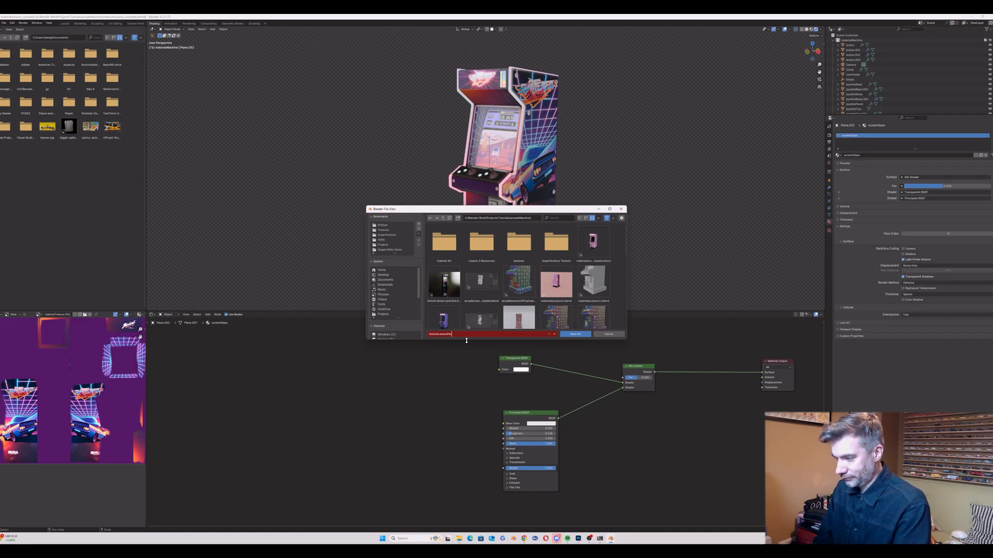
key("Return")
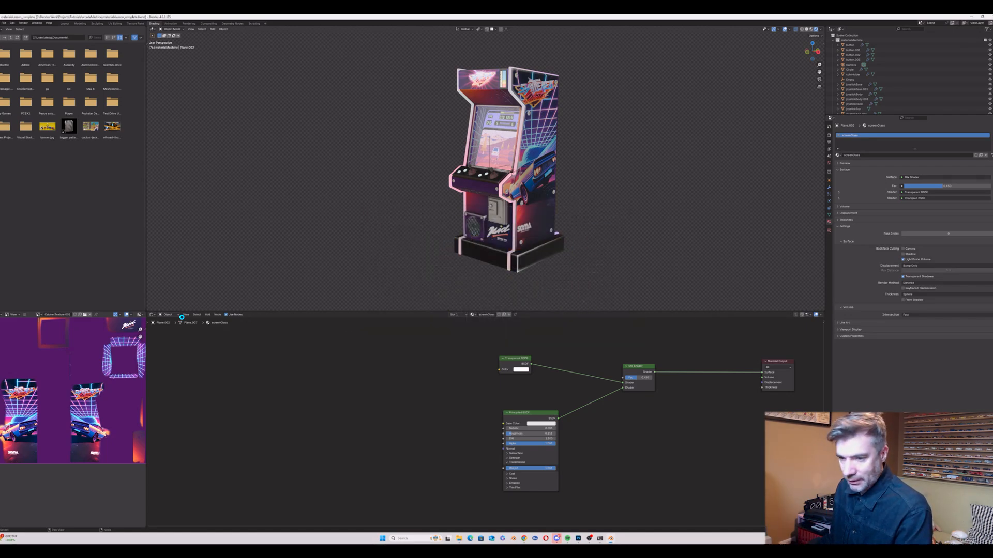
Step: Save all modified images, including the painted cabinet texture
left_click(26, 315)
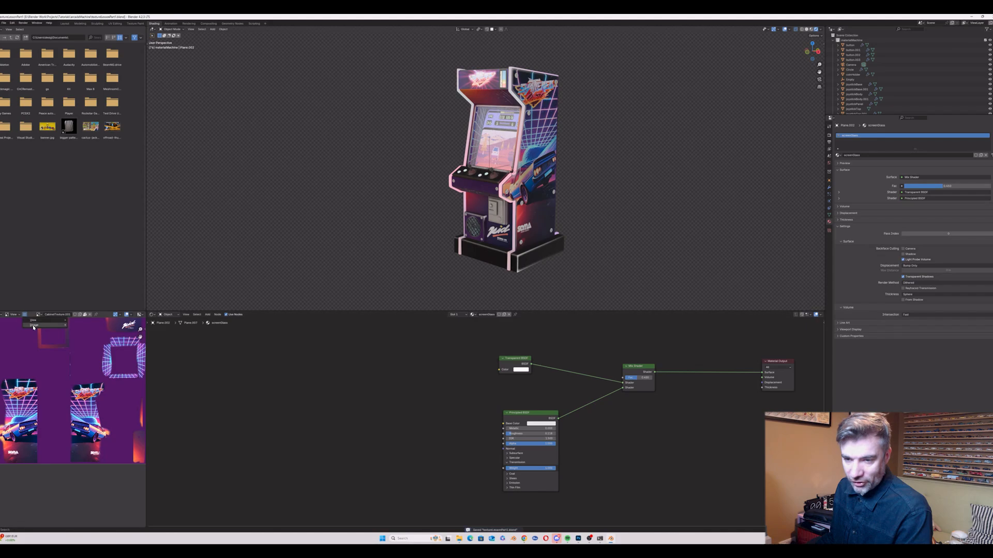
mouse_move(33, 326)
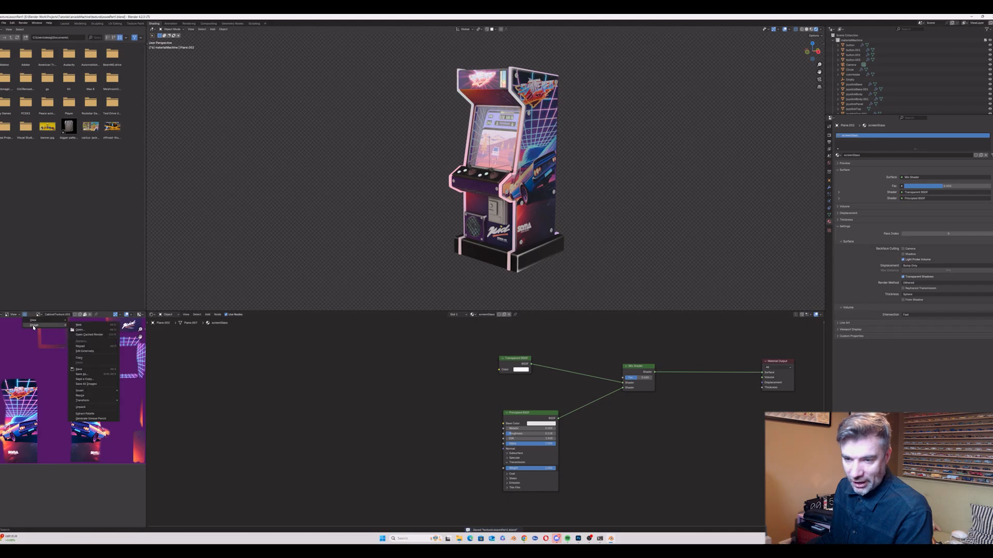
left_click(95, 385)
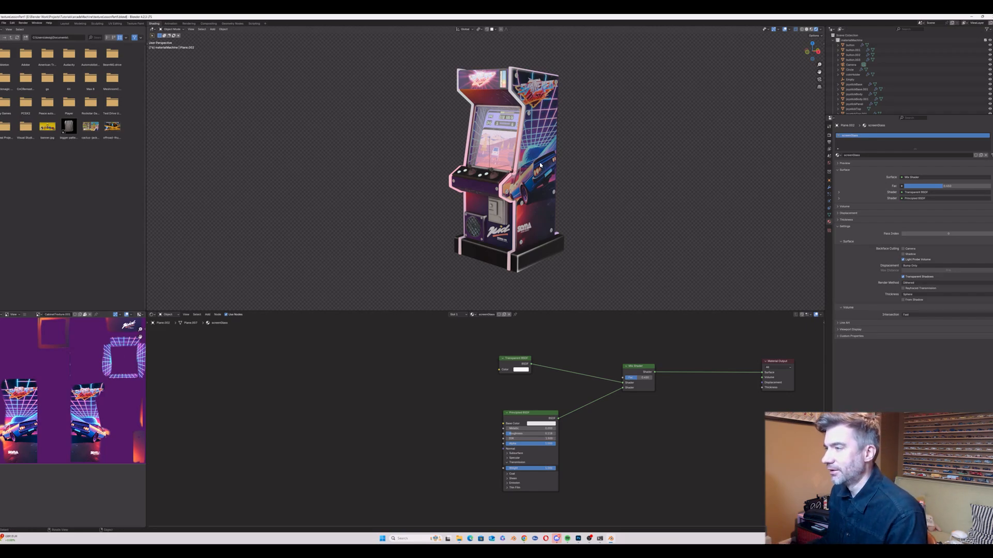
Step: Select the cabinet and examine the node network of its first material
left_click(548, 192)
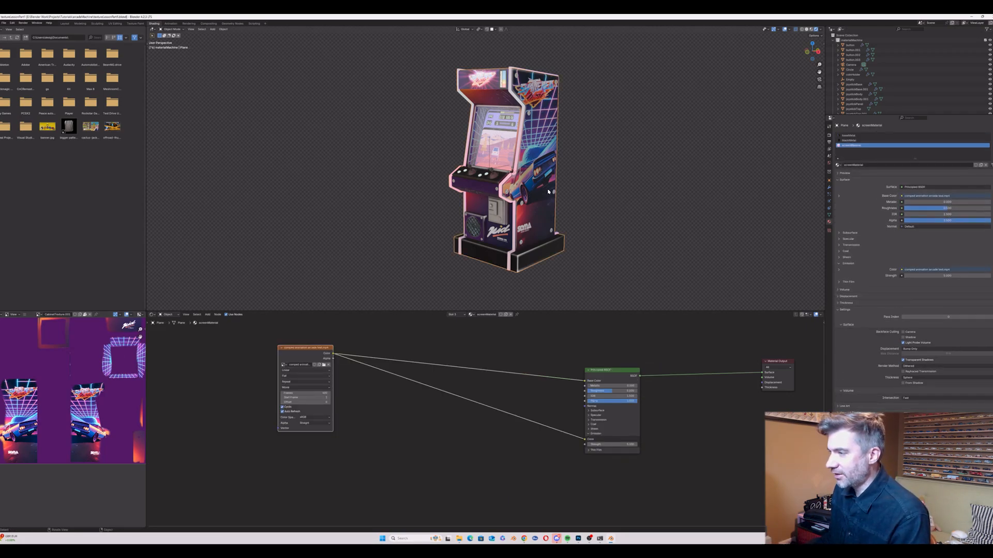
left_click(860, 136)
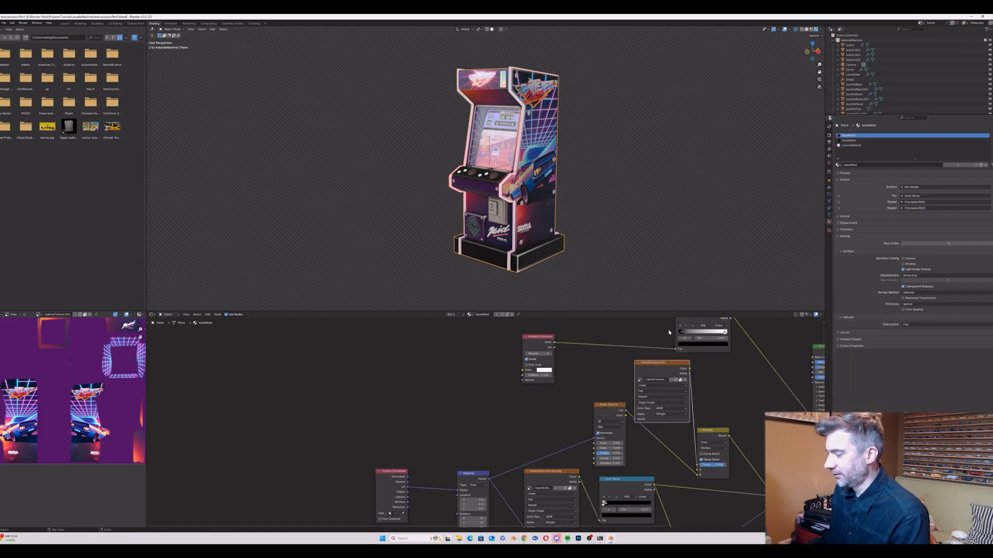
middle_click_drag(643, 340, 494, 368)
left_click_drag(517, 391, 511, 390)
middle_click_drag(559, 397, 528, 360)
scroll(562, 384, "down", 3)
left_click_drag(522, 363, 531, 363)
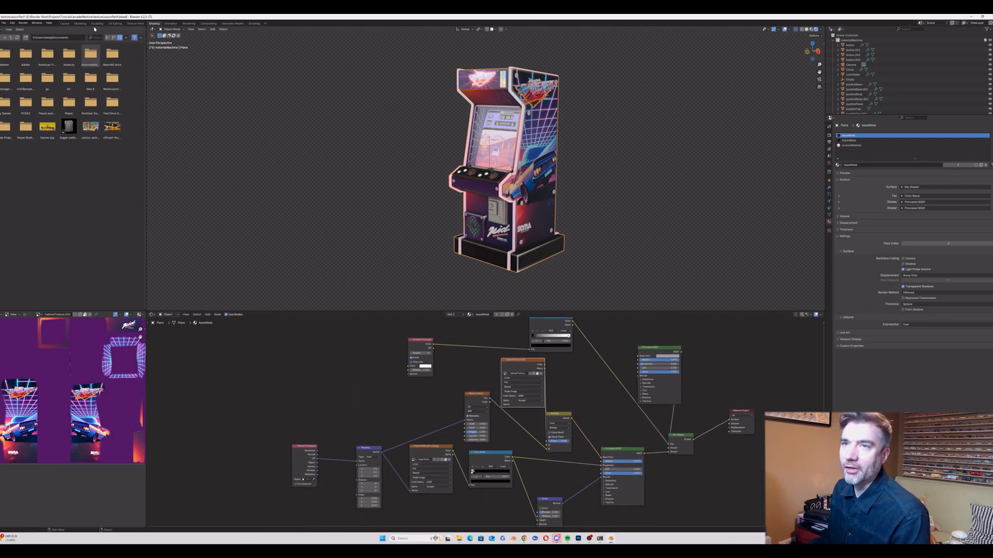
Step: Return to texture painting and replace the brush texture's image with the "Cyclists please dismount" graffiti photo from the textures folder
key("ctrl+Page_Up")
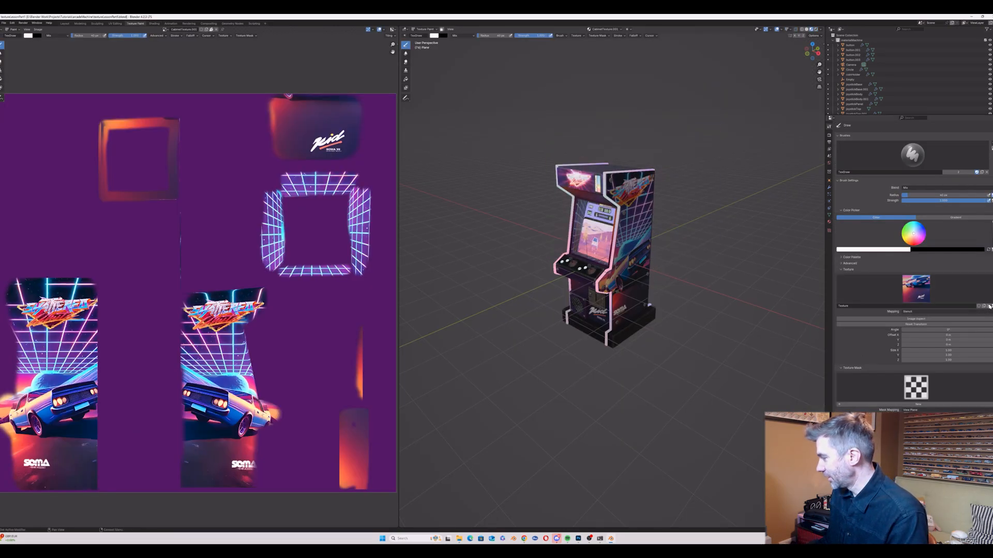
left_click(829, 231)
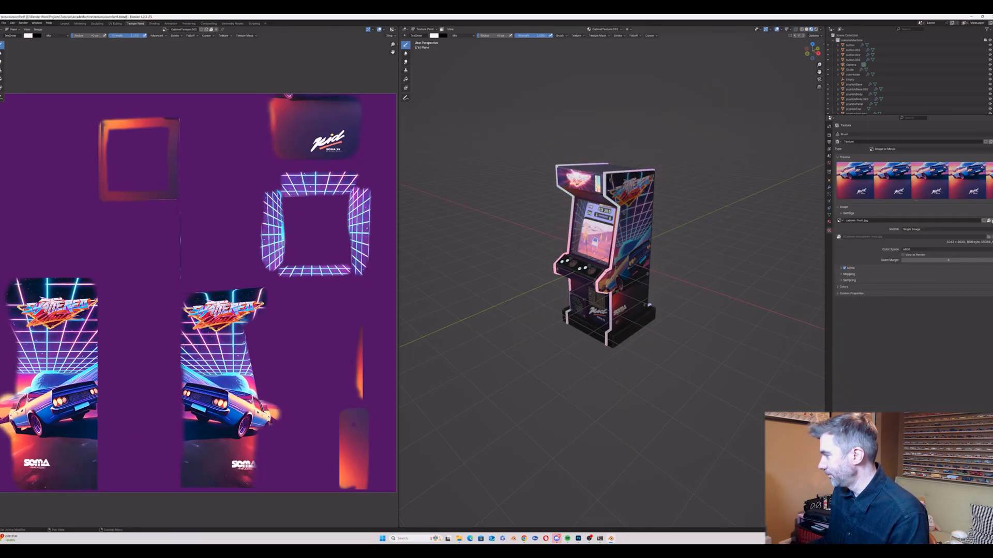
left_click(988, 220)
left_click(959, 220)
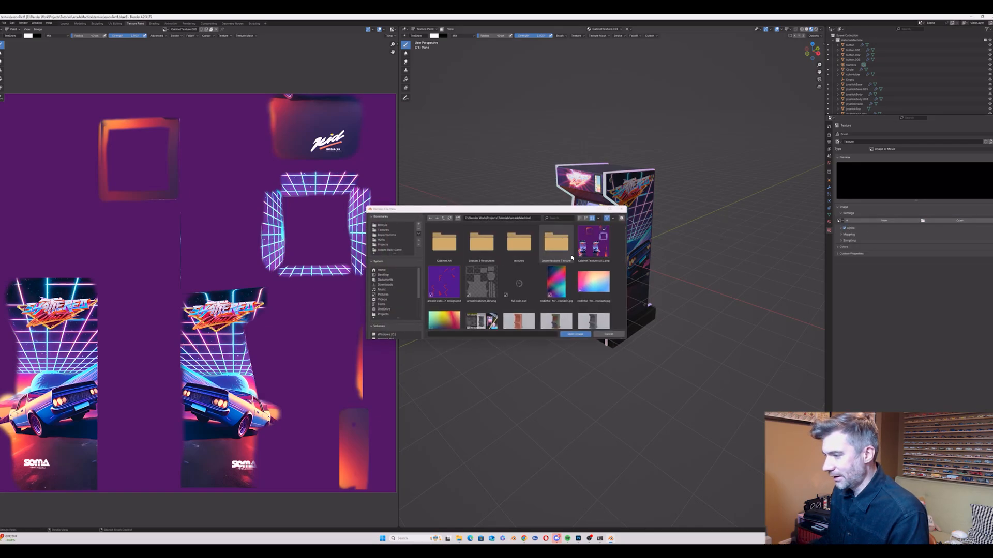
double_click(519, 242)
left_click(554, 280)
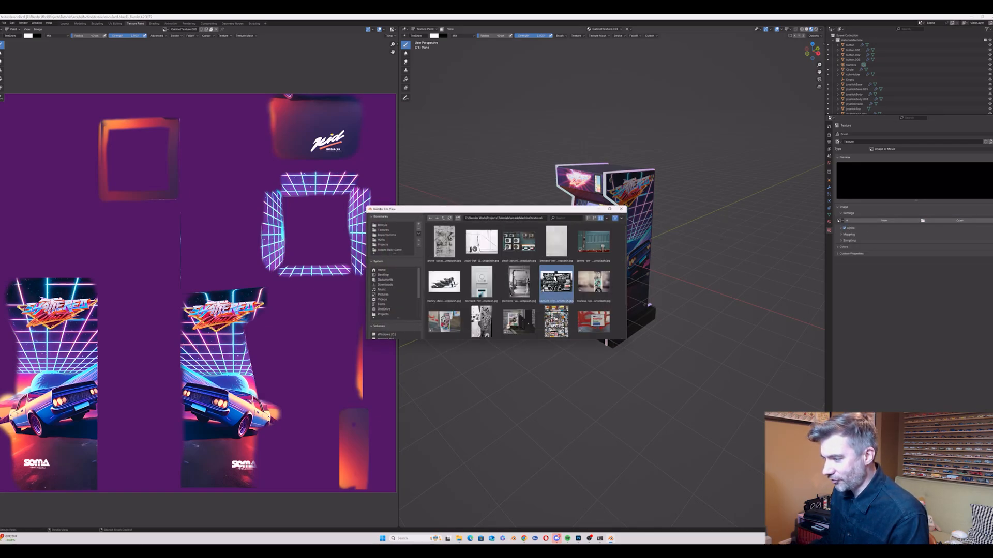
double_click(555, 279)
Step: Shrink the graffiti stencil near the base of the cabinet's side and set the brush blend mode to Screen
mouse_move(680, 284)
middle_mouse_down()
mouse_move(636, 282)
mouse_move(634, 273)
middle_mouse_up()
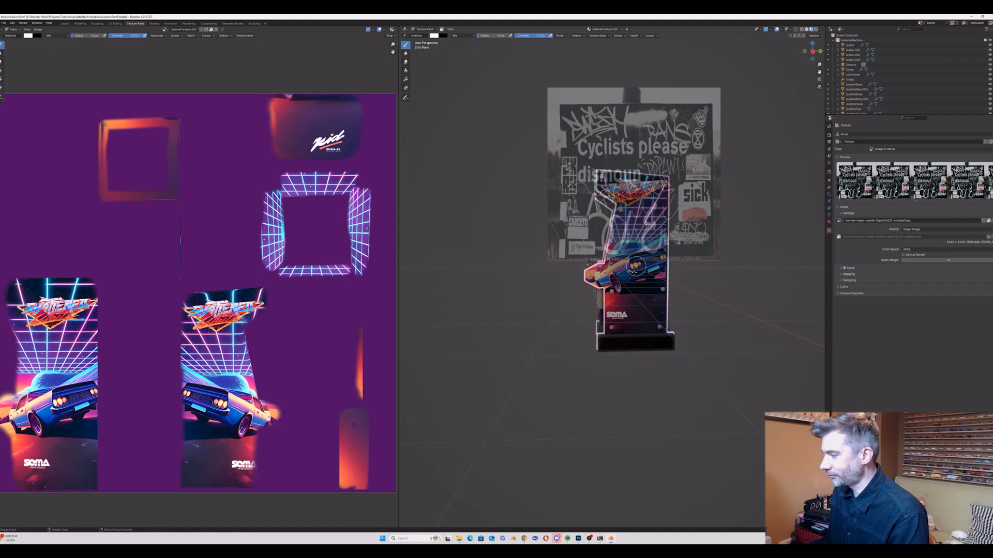
right_click_drag(634, 273, 663, 428)
mouse_move(645, 373)
right_mouse_down("shift")
mouse_move(633, 349)
mouse_move(648, 342)
mouse_move(627, 352)
mouse_move(654, 356)
mouse_move(655, 346)
mouse_move(633, 330)
right_mouse_up("shift")
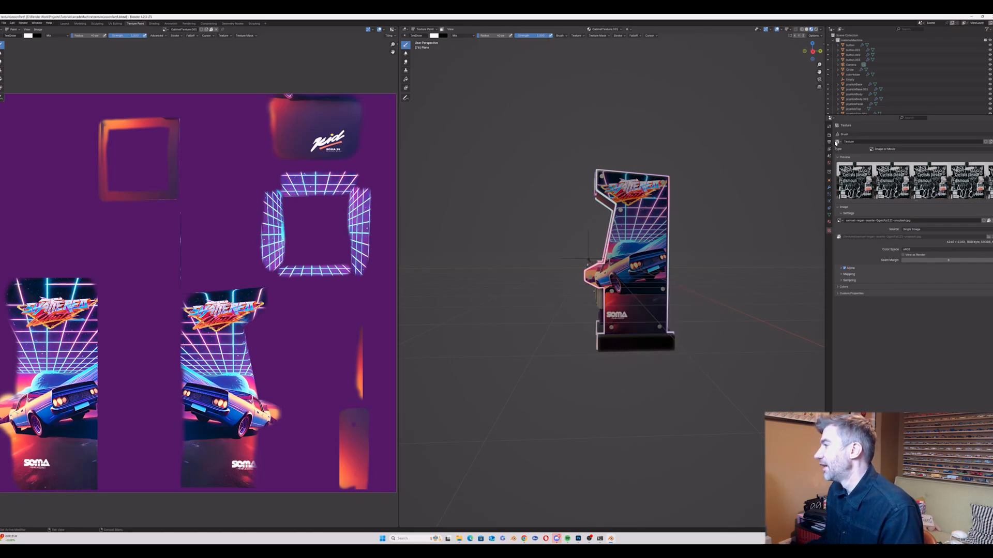
left_click(829, 126)
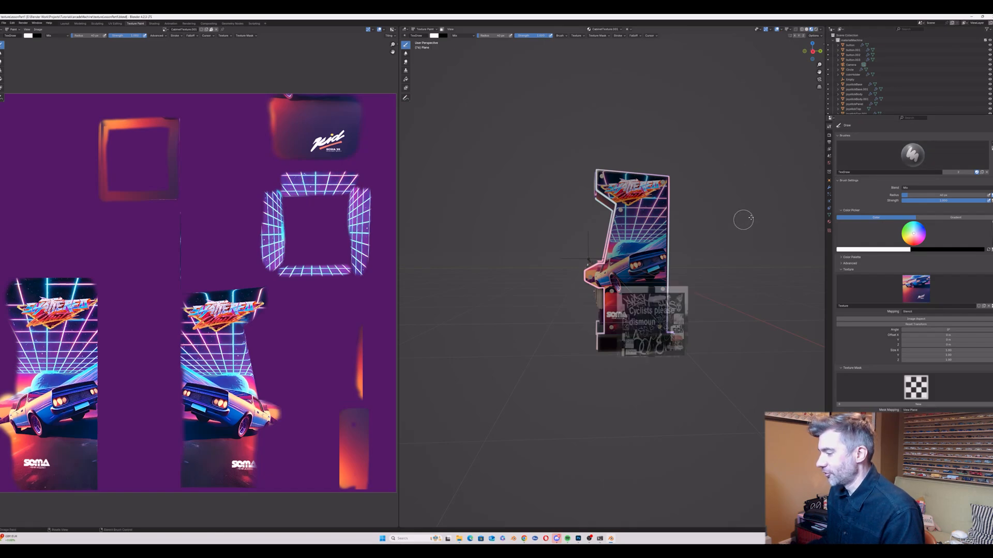
left_click(918, 188)
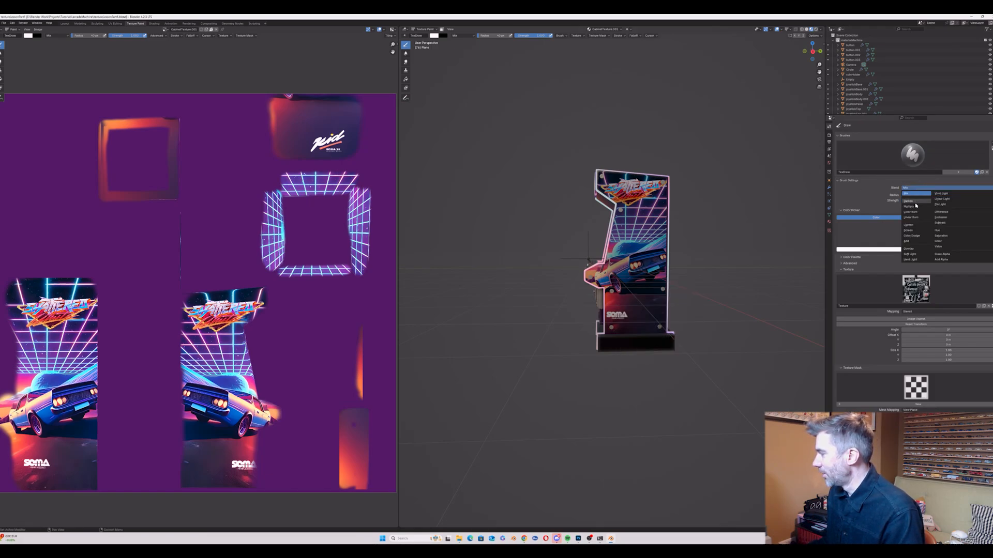
left_click(914, 231)
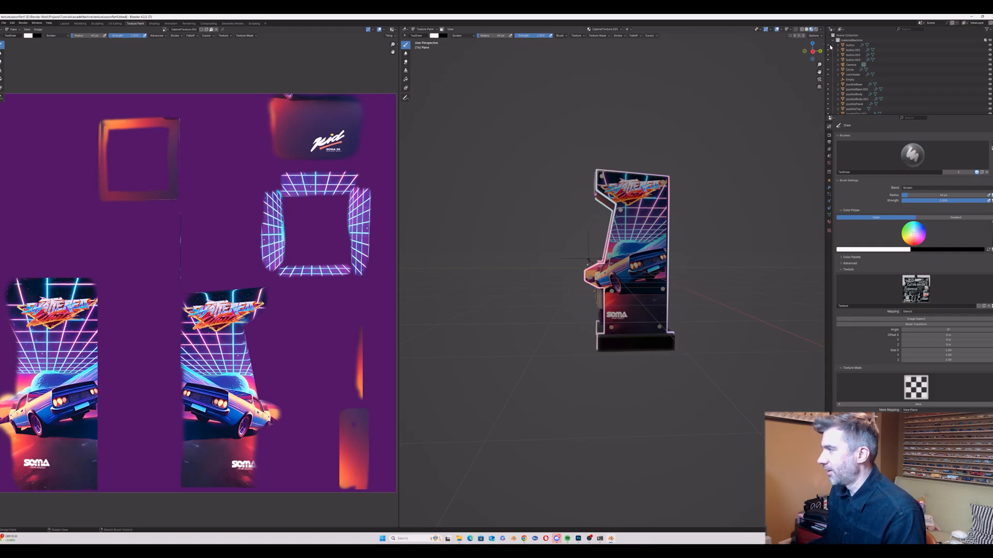
Step: Align the enlarged stencil with the lower side panel and paint its upper-left graffiti tag above the SOMA logo using a smaller brush
left_click_drag(819, 65, 728, 55)
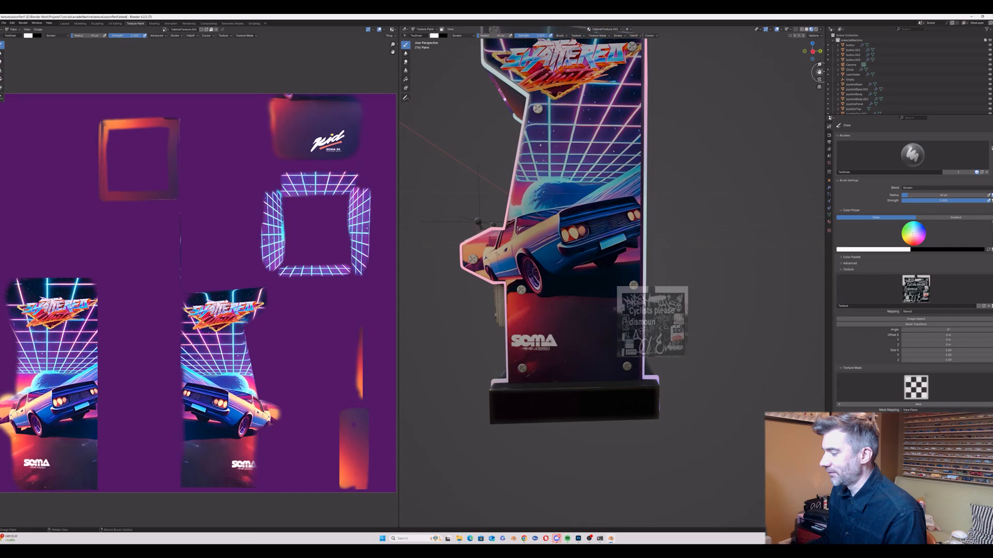
right_click_drag(580, 369, 512, 381)
mouse_move(603, 313)
right_mouse_down("shift")
mouse_move(617, 301)
mouse_move(612, 320)
right_mouse_up("shift")
left_click(562, 364)
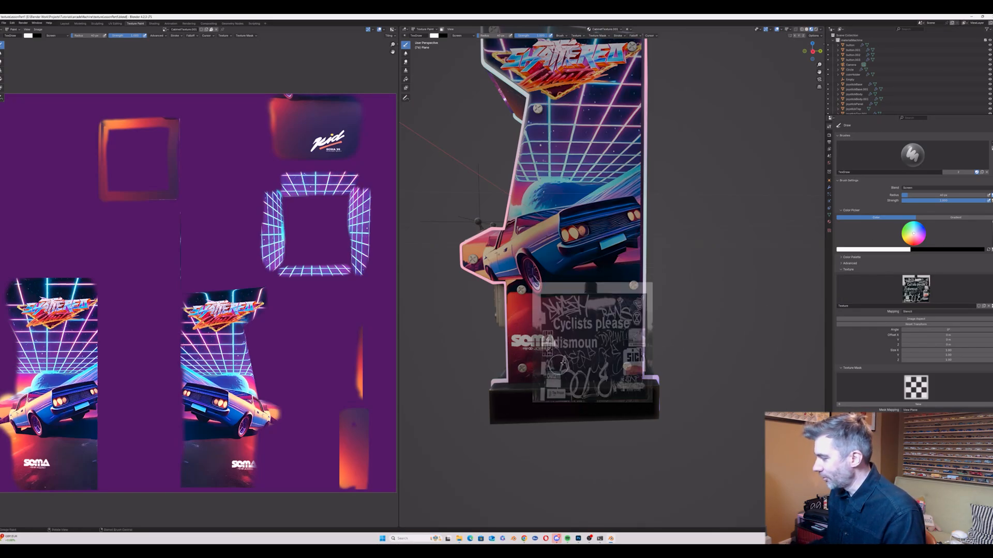
key("f")
left_click(555, 299)
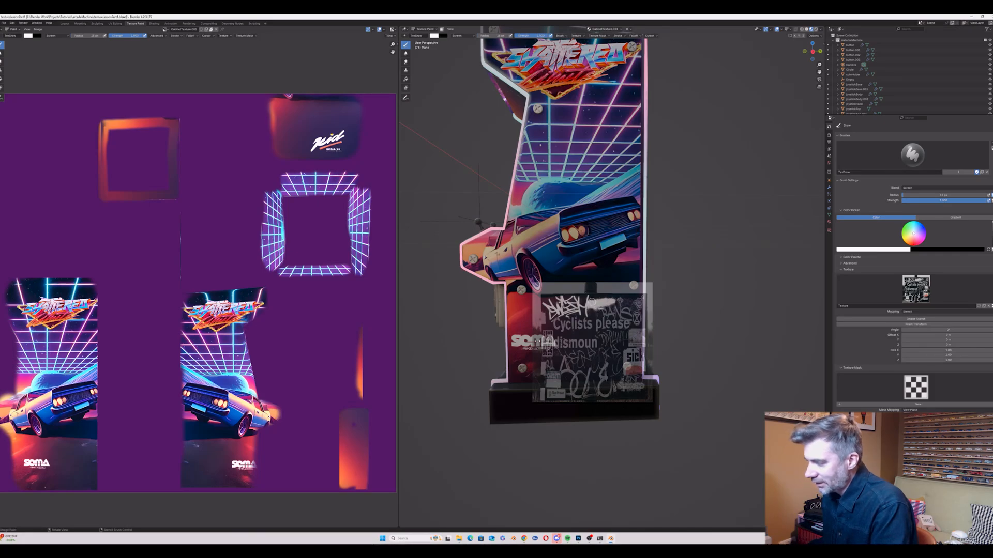
right_click_drag(538, 342, 321, 419)
Step: Paint the small graffiti symbol from the stencil's upper-right corner onto the opposite side's lower panel with a finer brush
middle_click_drag(508, 321, 578, 346)
scroll(547, 325, "down", 2)
right_click_drag(503, 331, 597, 279)
scroll(517, 343, "up", 3)
right_click_drag(517, 343, 533, 328)
right_click_drag(535, 330, 545, 353, "shift")
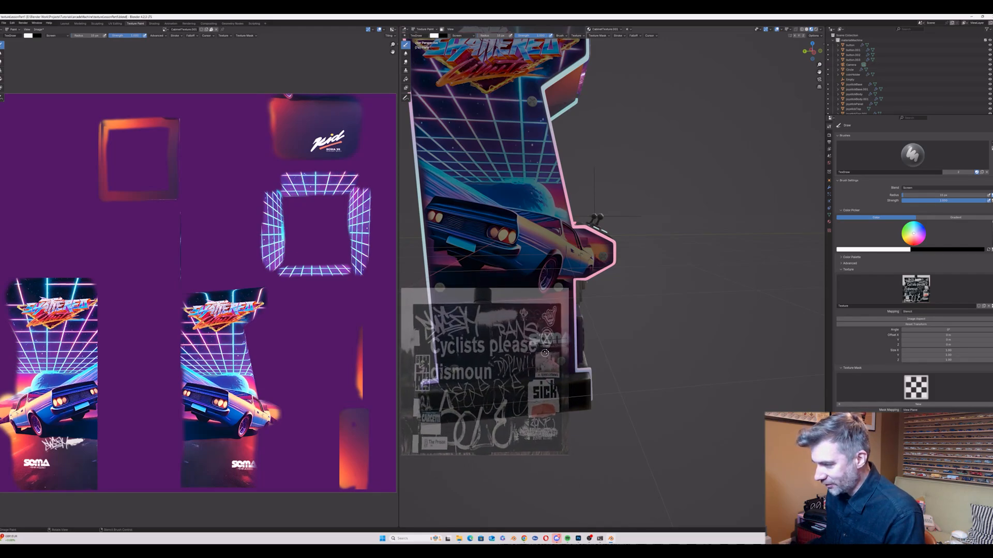
key("f")
left_click(547, 312)
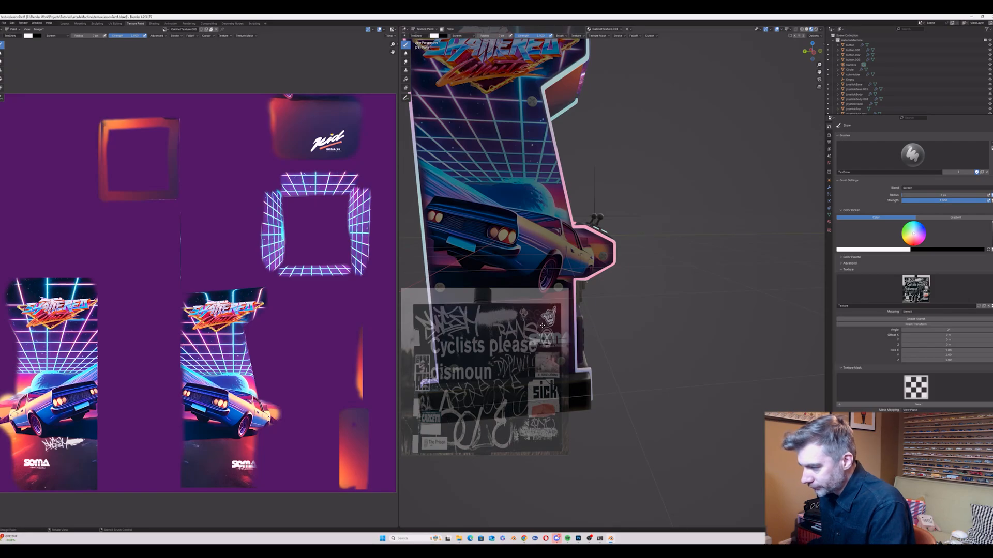
left_click_drag(542, 326, 550, 314)
mouse_move(550, 321)
middle_mouse_down()
mouse_move(510, 338)
mouse_move(517, 336)
middle_mouse_up()
Step: Try painting the stencil's large white graffiti letters onto the lower part of the cabinet's back panel with an enlarged brush
scroll(543, 342, "down", 3)
mouse_move(584, 373)
middle_mouse_down()
mouse_move(693, 385)
mouse_move(649, 375)
mouse_move(721, 286)
mouse_move(524, 314)
mouse_move(449, 313)
mouse_move(543, 325)
mouse_move(502, 326)
middle_mouse_up()
right_click_drag(502, 325, 479, 247)
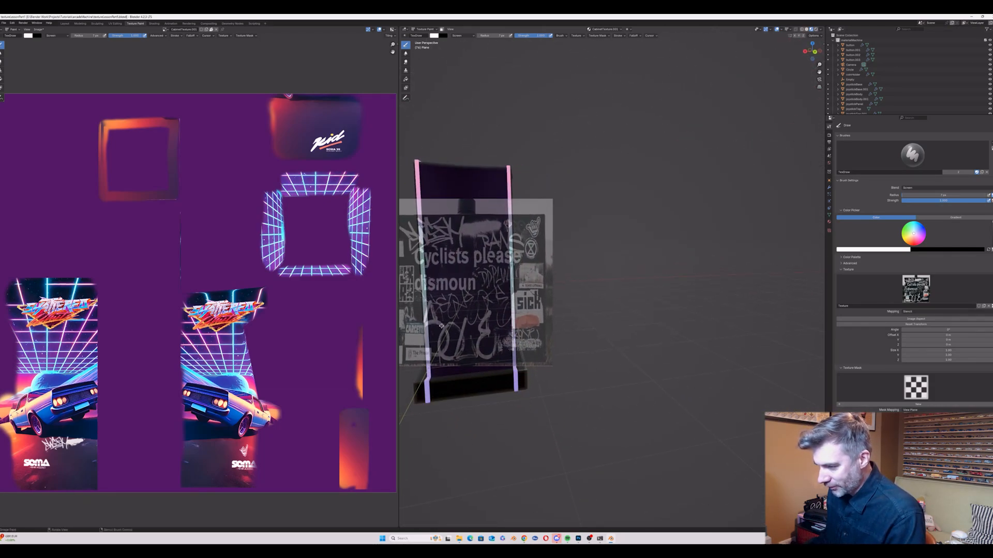
scroll(441, 326, "up", 2)
scroll(441, 326, "down", 2)
right_click_drag(453, 331, 459, 336)
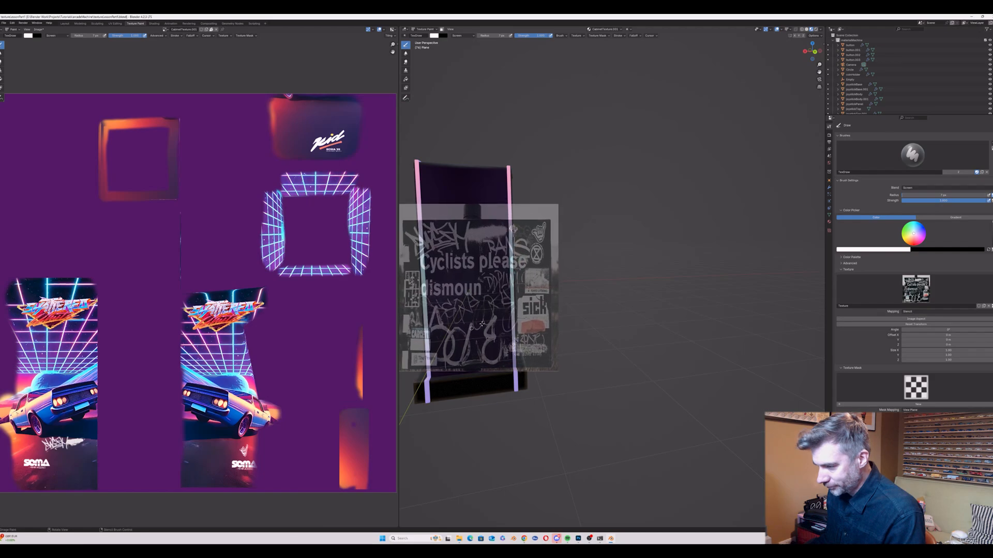
key("bracketright")
key("bracketright")
key("bracketright")
key("bracketright")
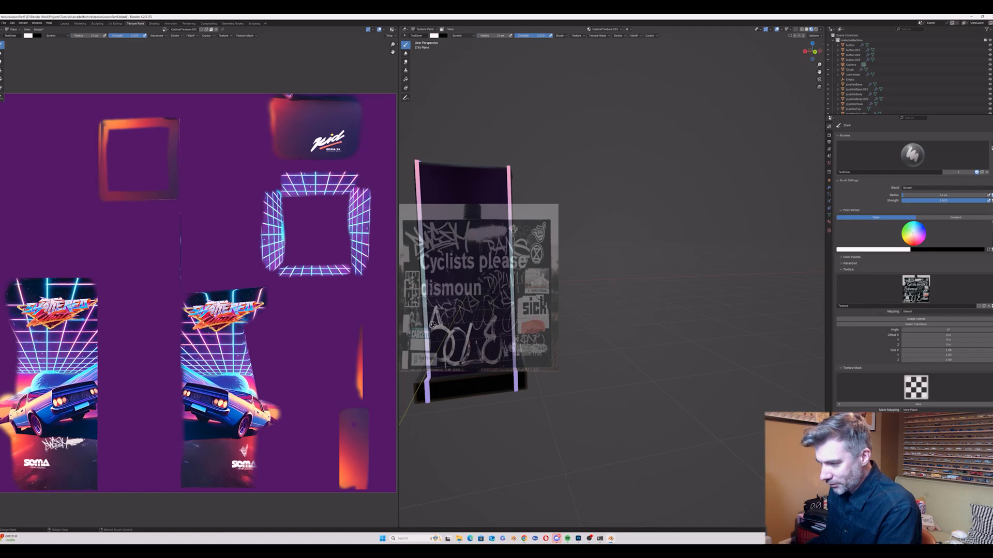
left_click_drag(441, 327, 471, 353)
right_click_drag(472, 353, 726, 367)
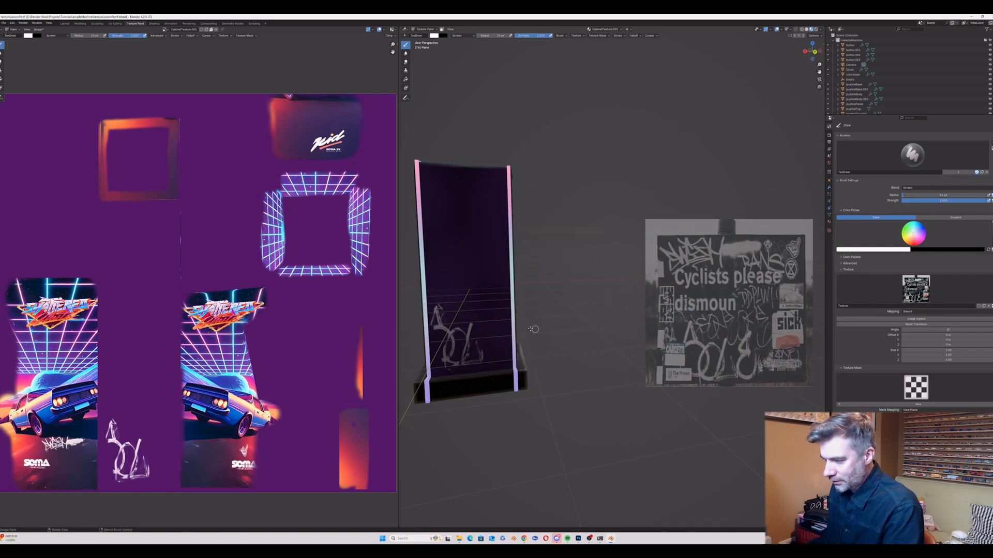
Step: Undo the graffiti on the back panel and move the stencil clear of the cabinet
mouse_move(532, 330)
middle_mouse_down()
mouse_move(514, 329)
mouse_move(577, 341)
mouse_move(516, 341)
mouse_move(507, 330)
mouse_move(628, 317)
mouse_move(523, 328)
middle_mouse_up()
scroll(514, 330, "down", 3)
scroll(505, 324, "up", 4)
scroll(537, 326, "down", 3)
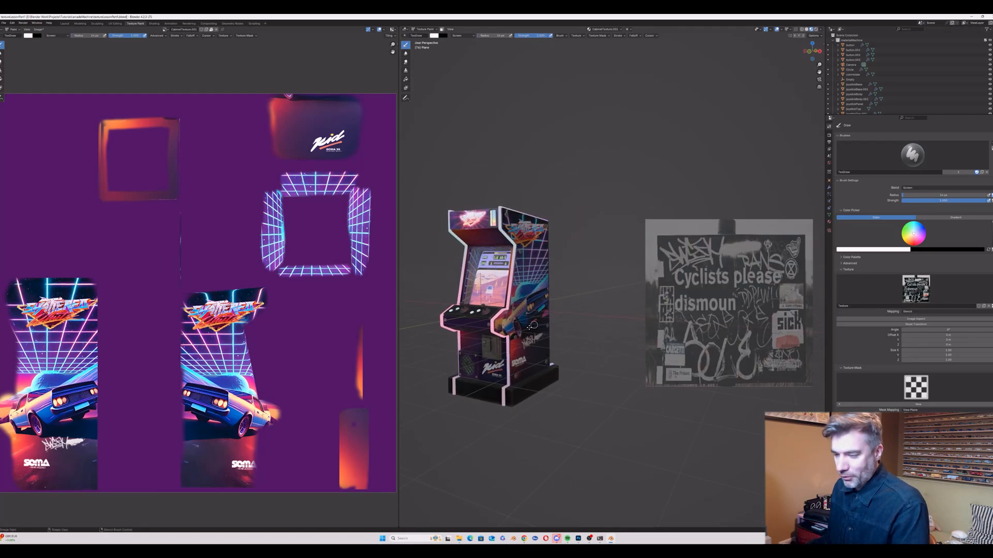
right_click_drag(382, 320, 261, 249)
middle_click_drag(517, 300, 488, 299)
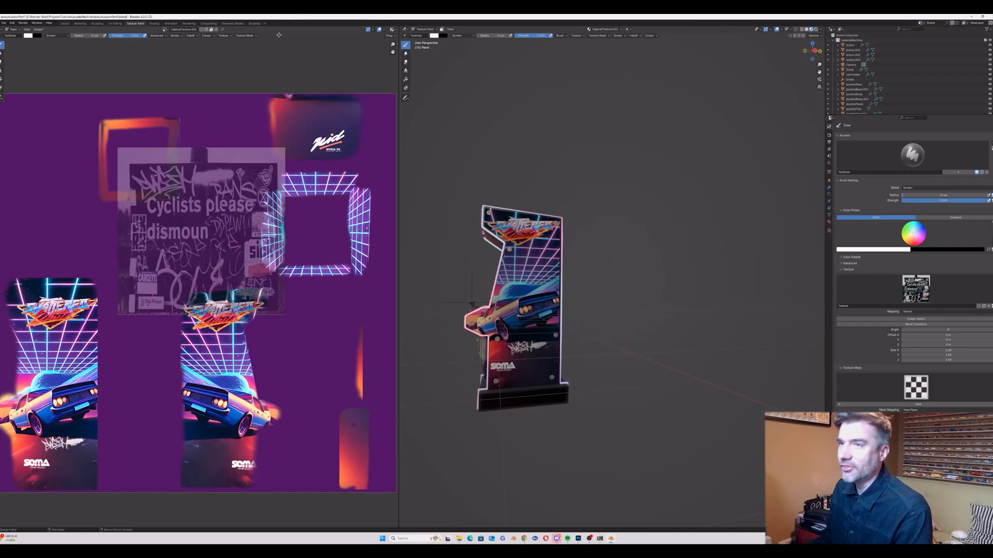
Step: Switch to the Layout workspace, add a mesh plane and move it out beside the cabinet
left_click(65, 24)
middle_click_drag(455, 224, 612, 93)
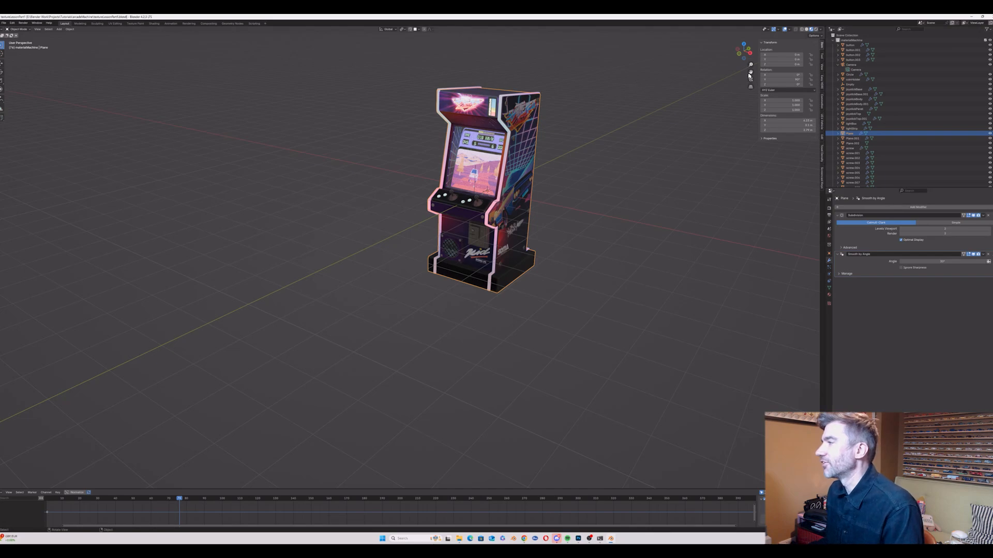
middle_click_drag(491, 207, 524, 230)
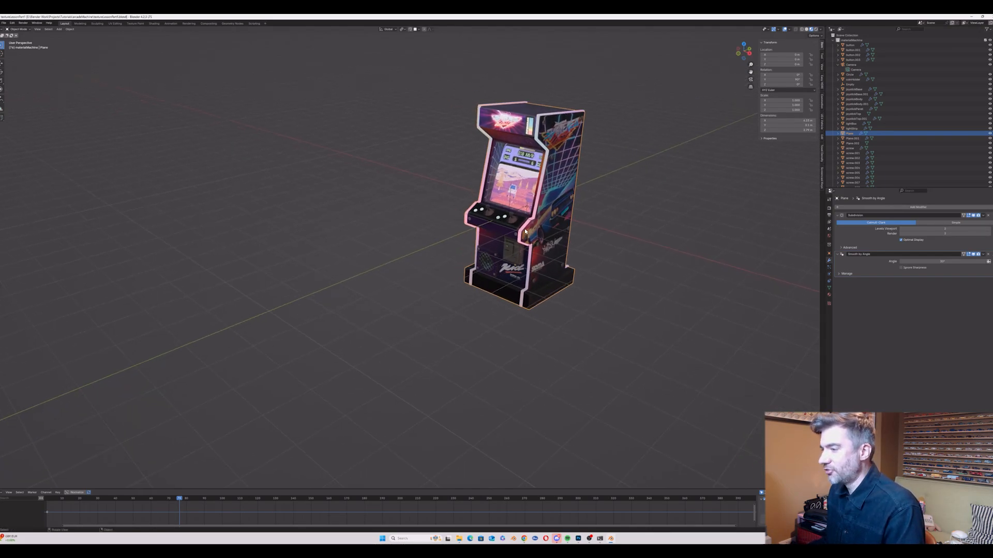
key("shift+a")
mouse_move(545, 267)
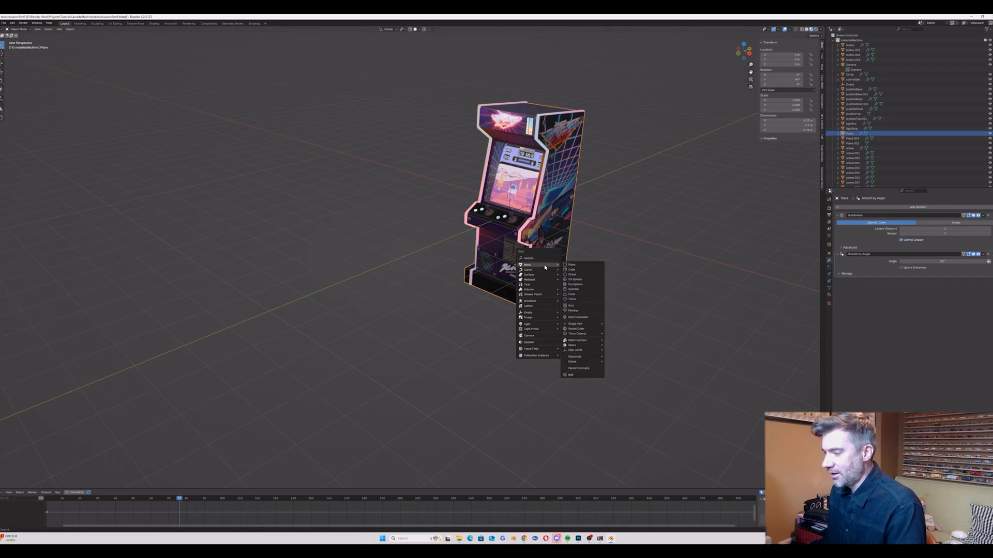
left_click(572, 264)
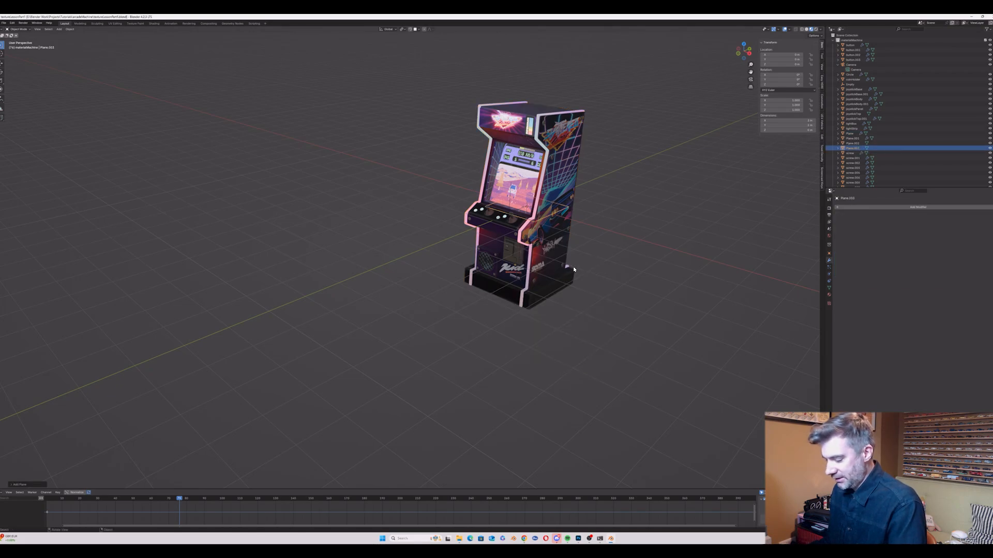
key("g")
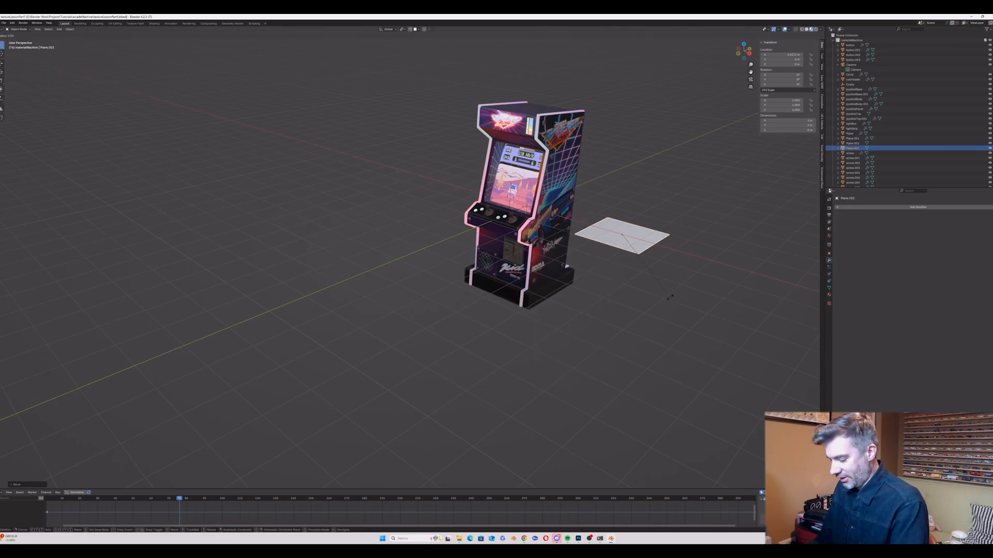
key("y")
left_click(670, 297)
Step: Rotate the new plane 90 degrees about the Y axis and scale it up
type("ry90")
key("Return")
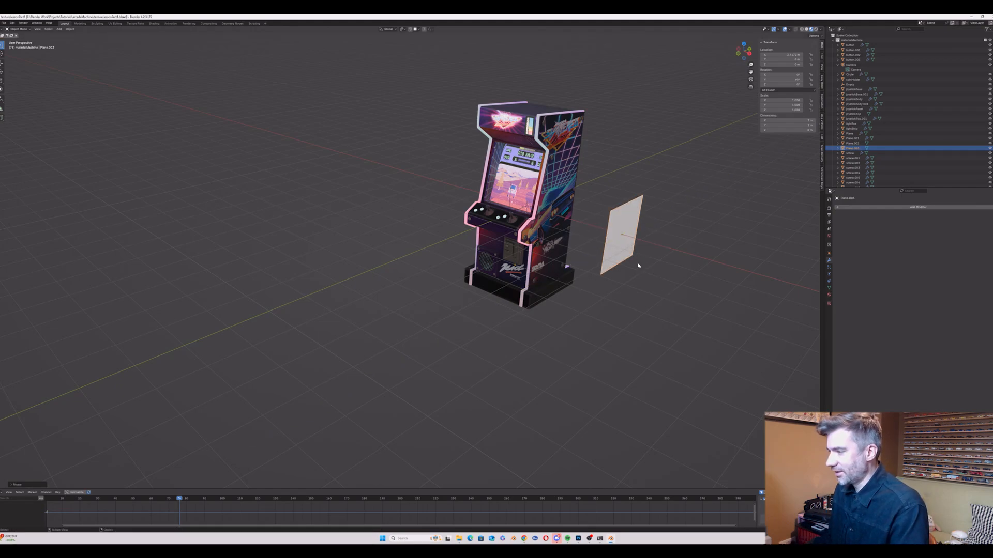
key("s")
left_click(758, 257)
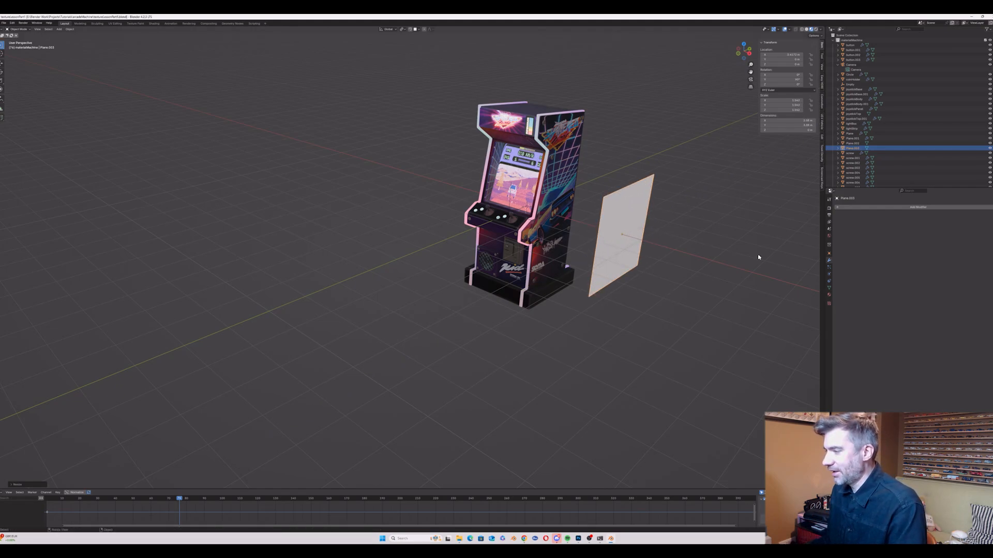
Step: Create a new material on the plane and name it stickerMaterial
left_click(830, 295)
left_click(869, 228)
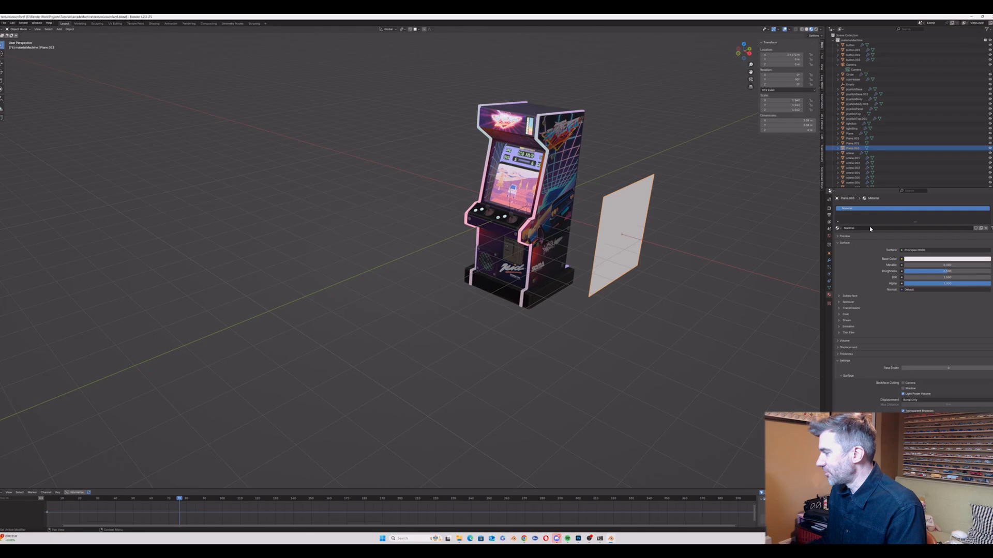
left_click(878, 229)
type("sticker")
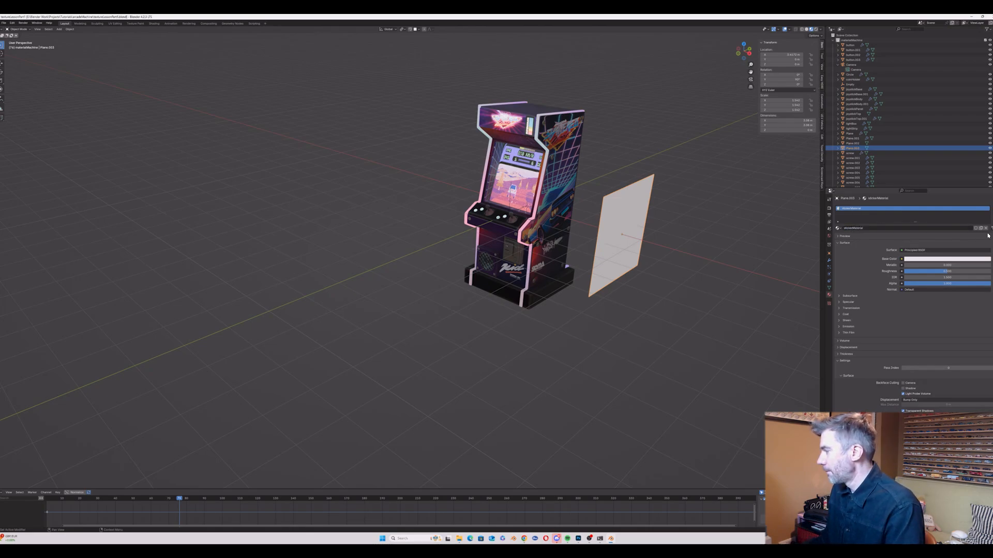
Step: Connect an Image Texture to stickerMaterial's base color and load the sticker-covered wall photo into it
left_click(901, 259)
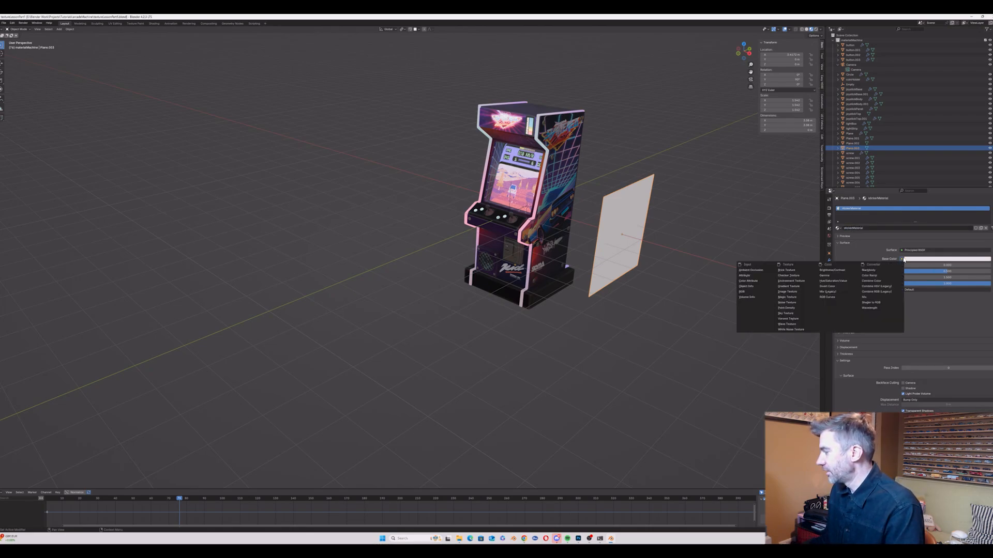
left_click(785, 293)
left_click(956, 265)
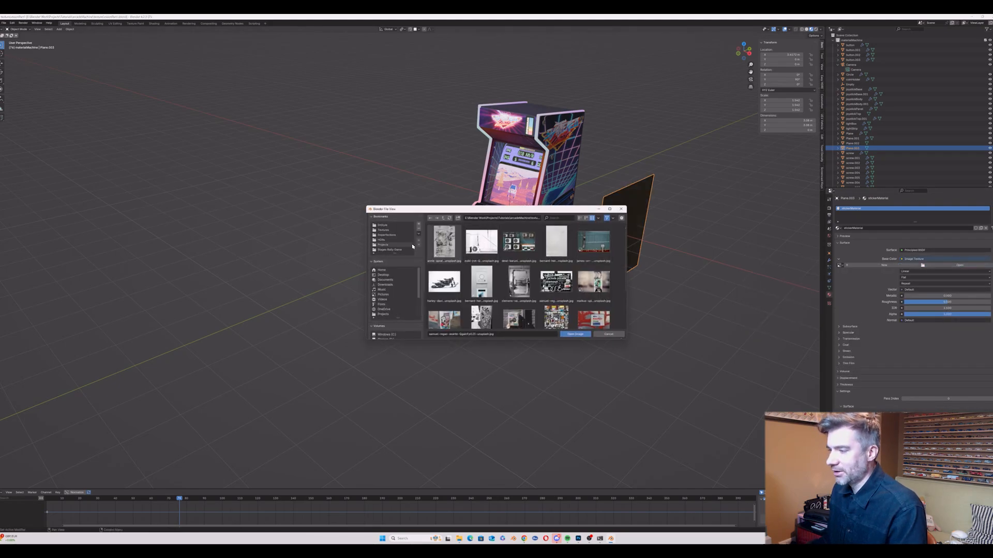
scroll(556, 279, "down", 2)
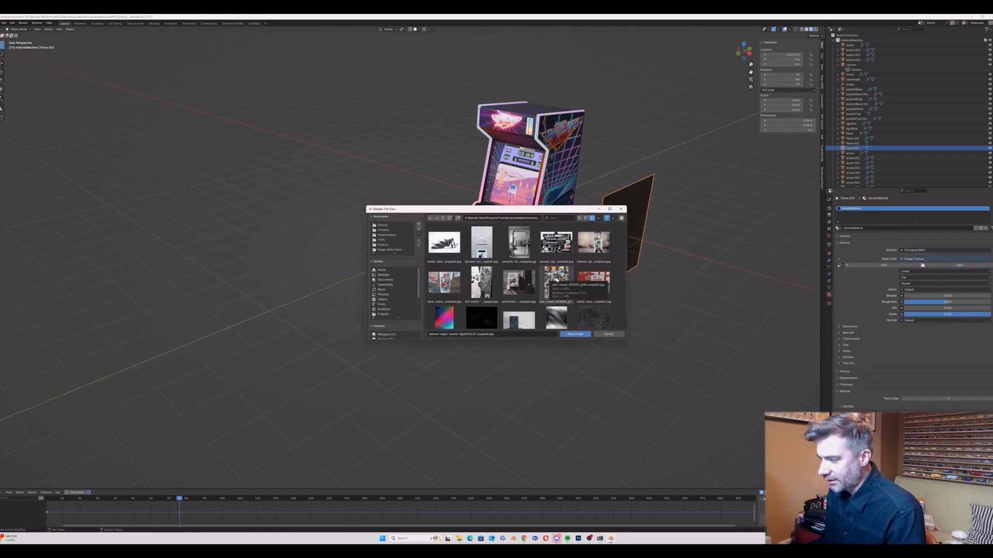
double_click(556, 279)
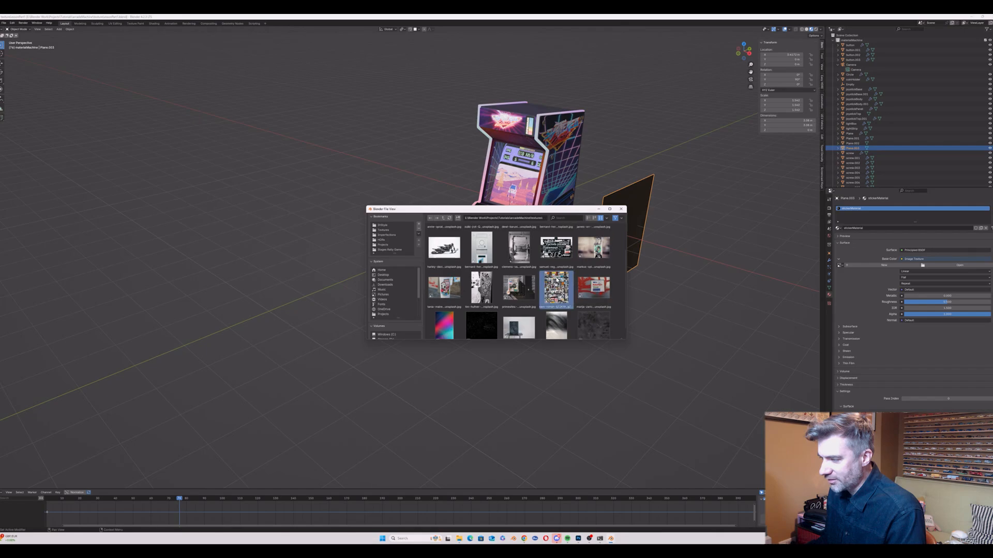
Step: Rotate the sticker plane 90 degrees about the X axis to turn its artwork upright
middle_click_drag(556, 279, 606, 218)
scroll(578, 221, "up", 3)
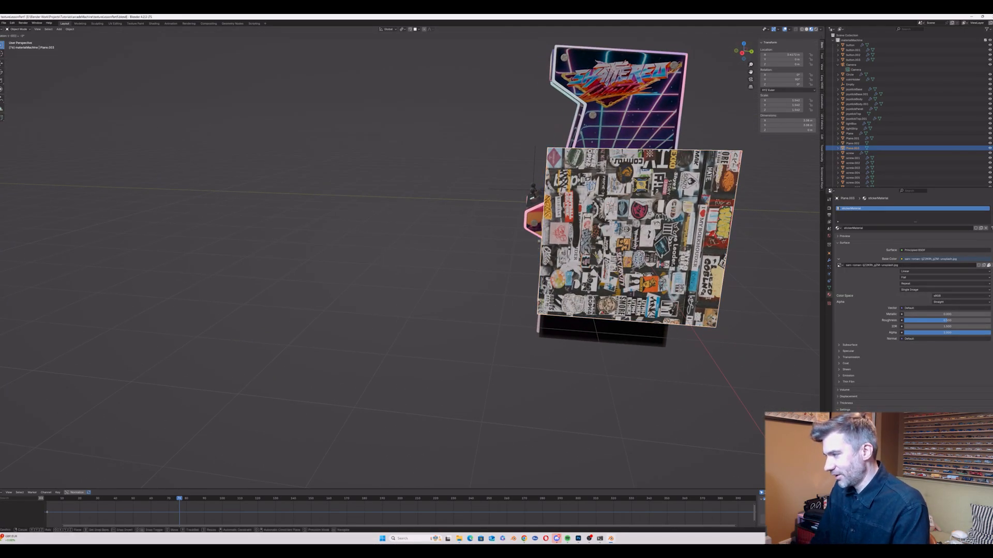
type("rx90")
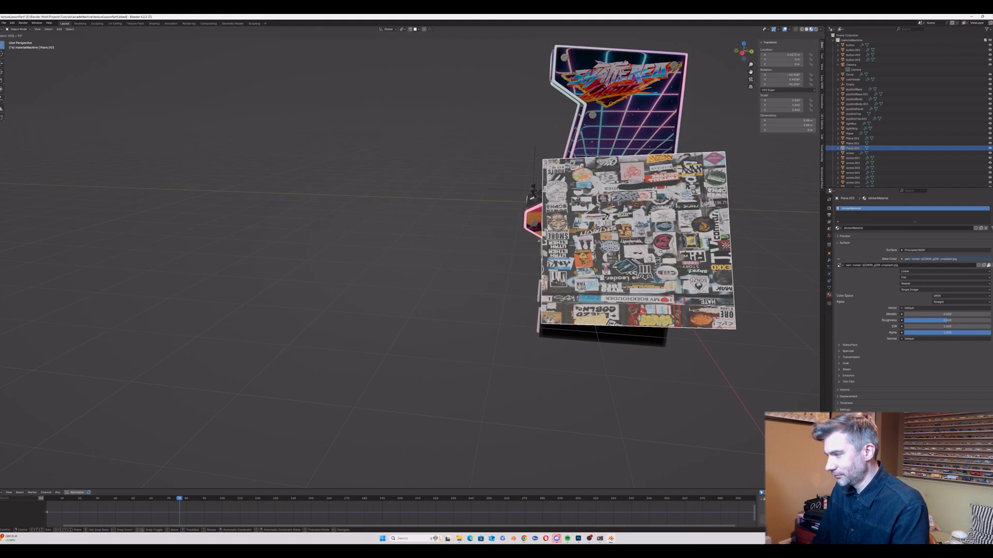
key("Escape")
key("r")
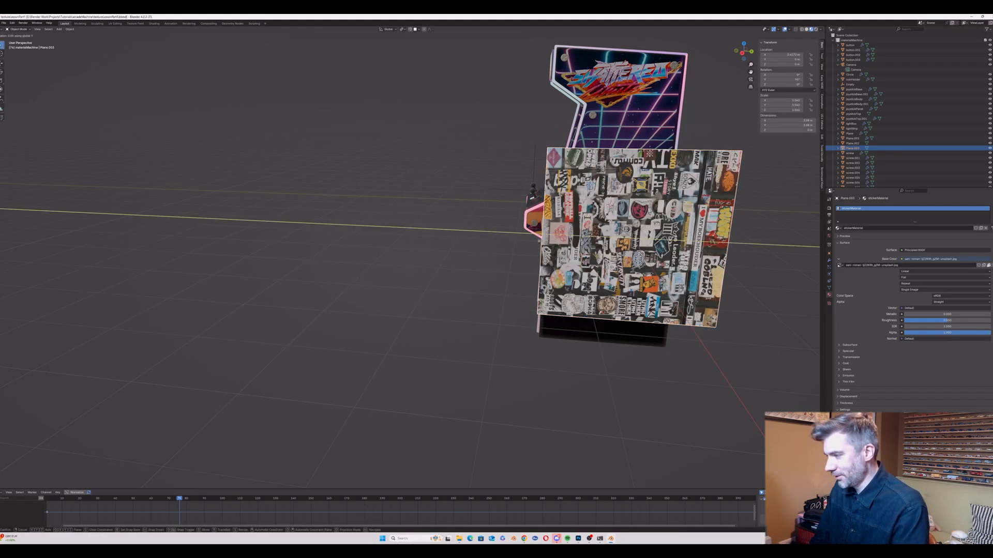
type("x")
type("90")
key("Return")
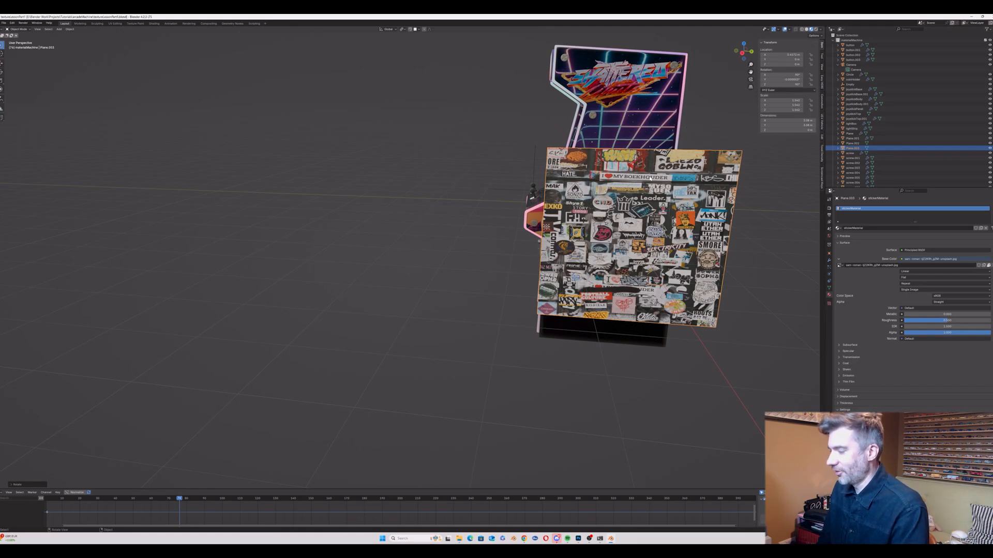
Step: Isolate the sticker plane in local view and face it straight on in the right orthographic view
key("KP_Divide")
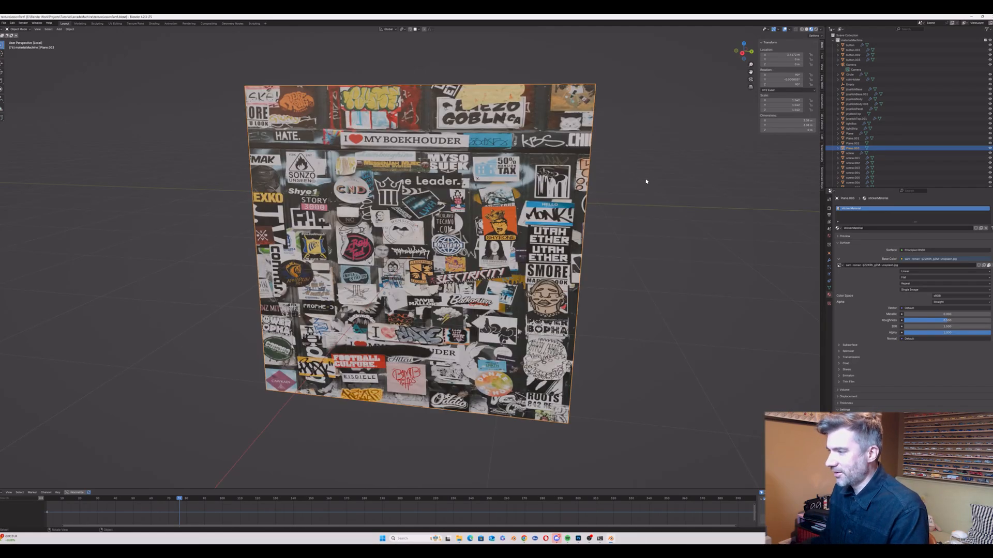
left_click(752, 51)
left_click(752, 51)
scroll(434, 254, "up", 2)
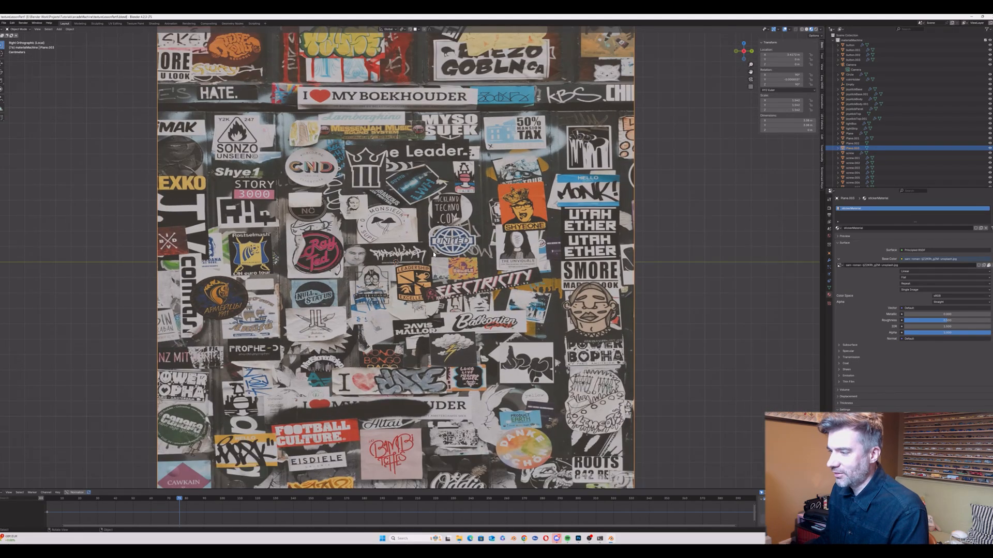
scroll(434, 254, "down", 2)
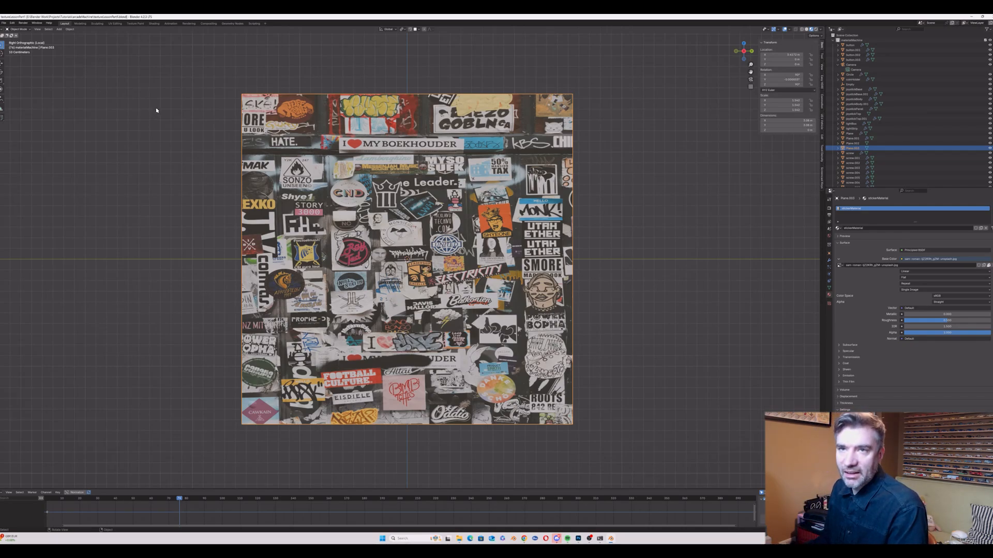
Step: In Edit Mode, cut around the ELECTRICITY and HELLO MONK! stickers with the Knife tool
key("Tab")
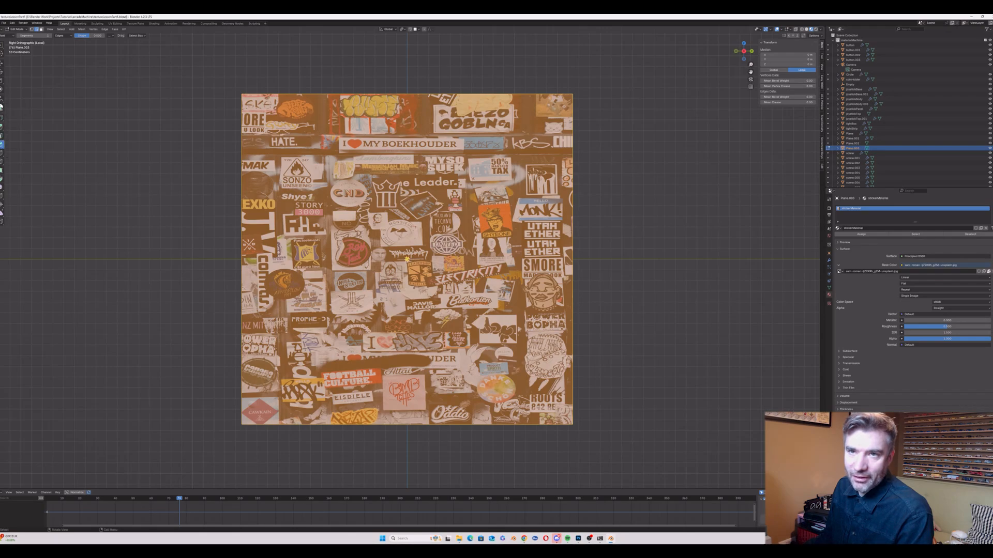
left_click(2, 162)
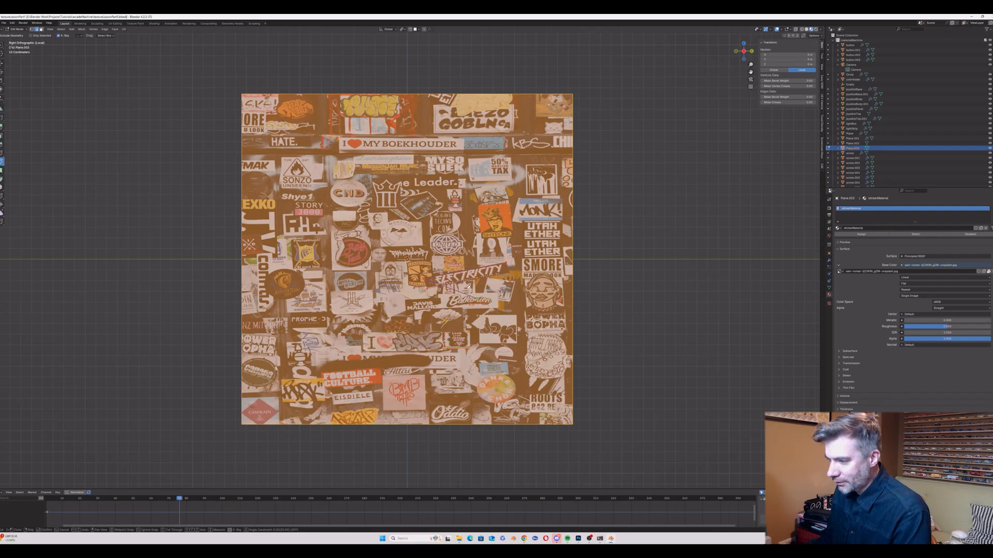
left_click(427, 275)
key("Return")
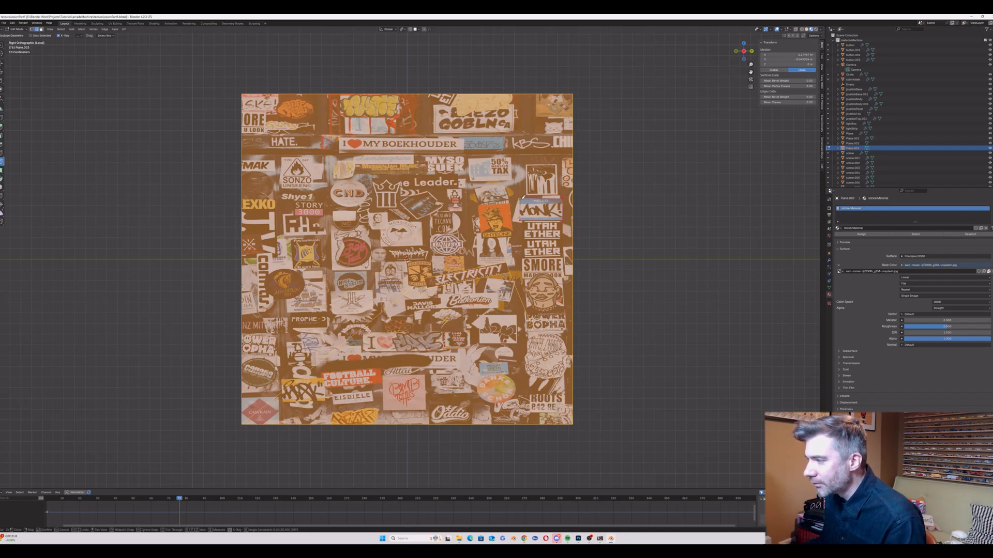
key("Return")
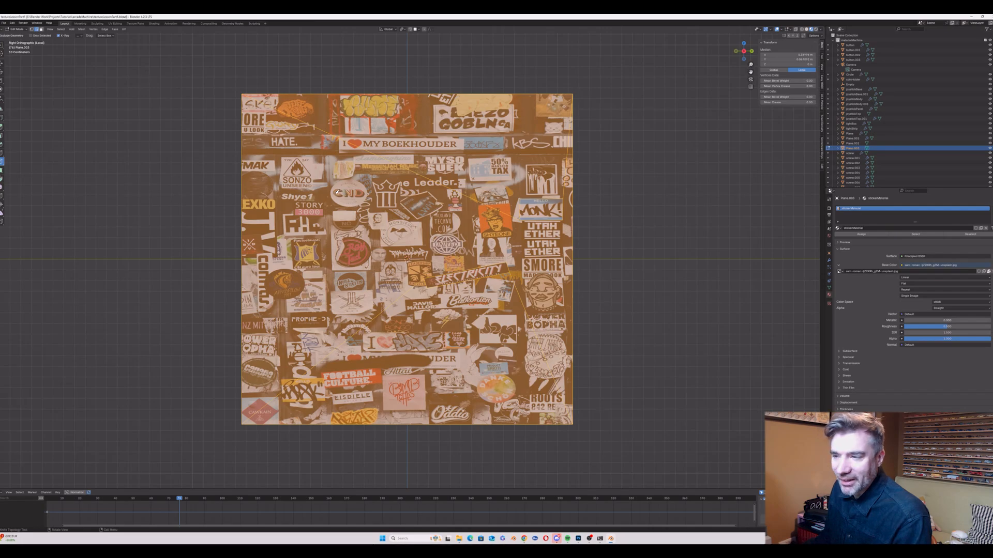
Step: Knife-cut the outlines of the globe-shaped UNITED sticker and the SONZO UNSEEN sticker
scroll(324, 209, "up", 3)
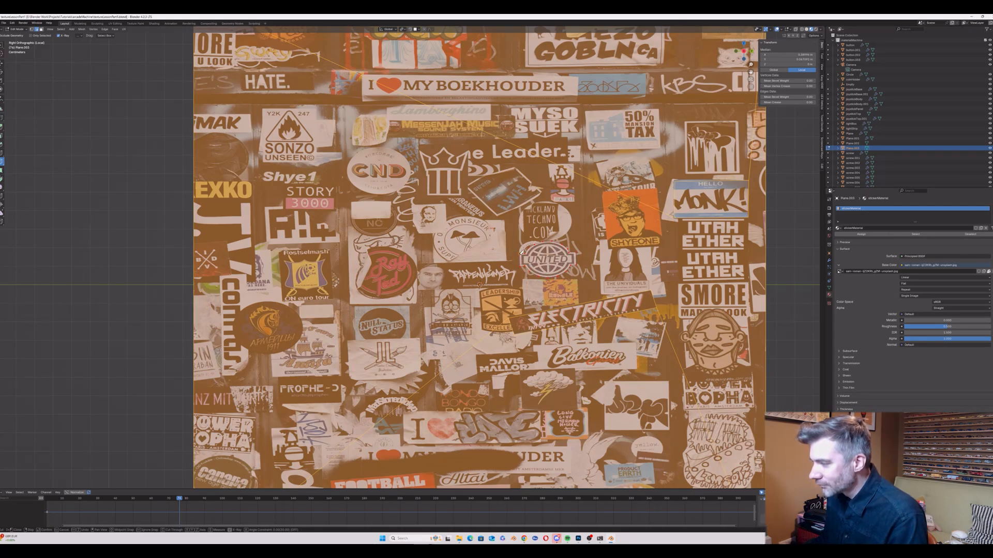
key("Return")
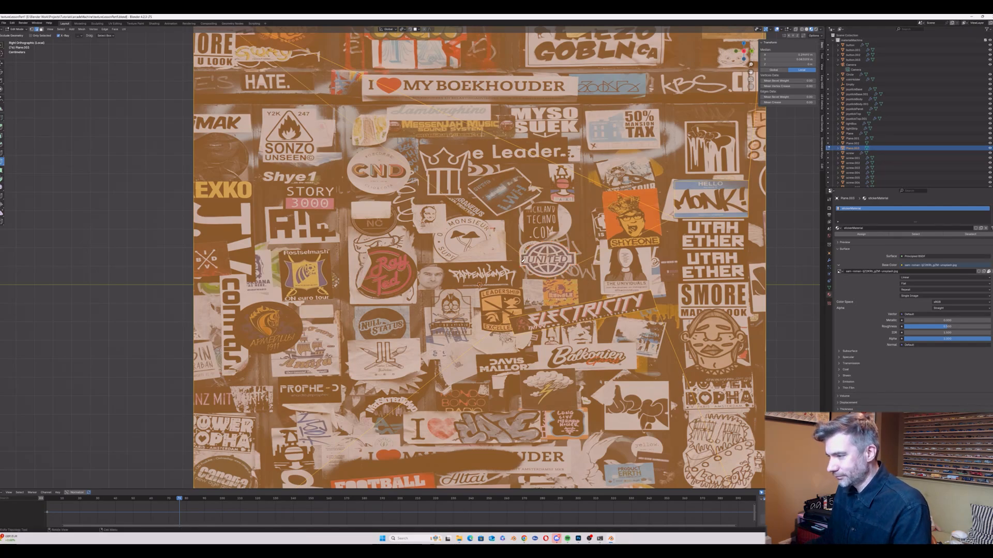
scroll(521, 256, "down", 3)
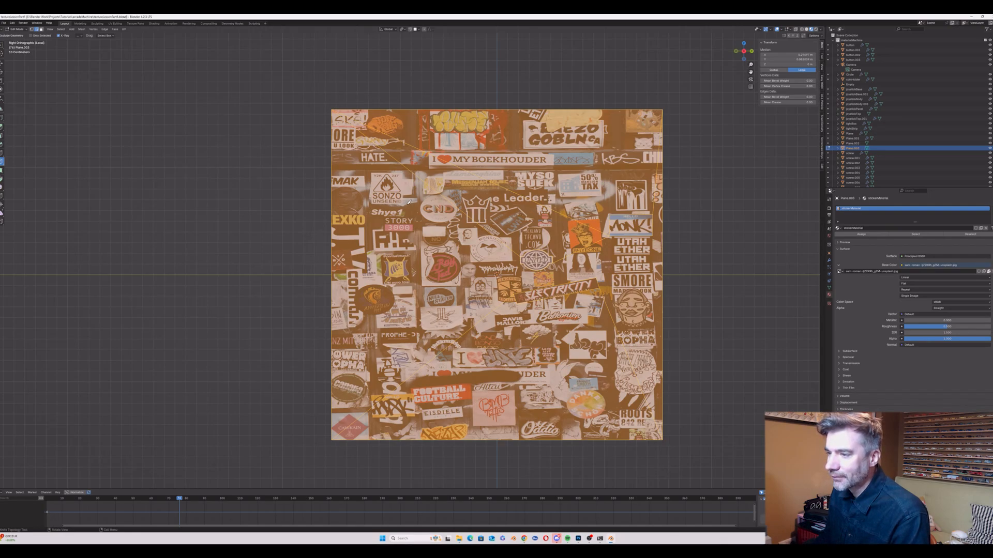
scroll(408, 203, "up", 2)
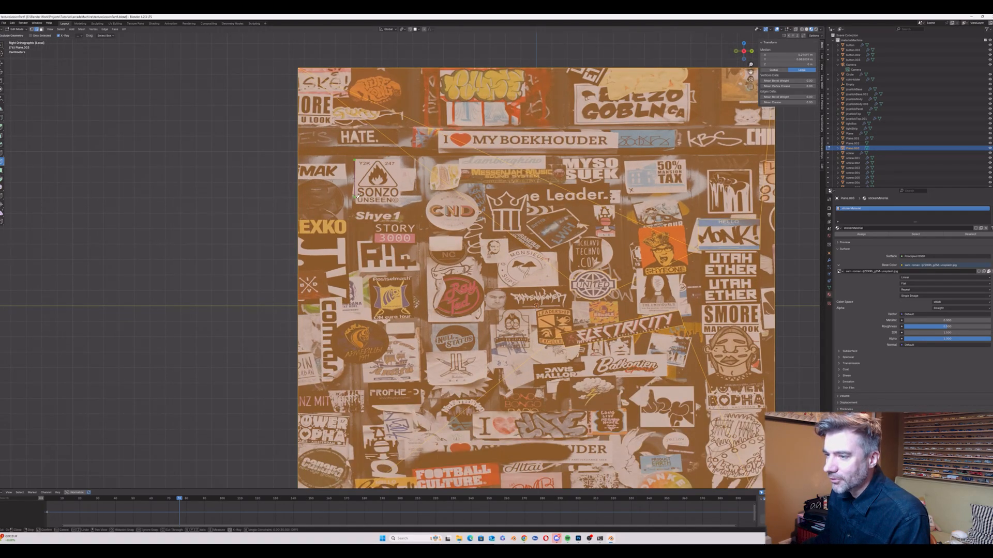
left_click(402, 159)
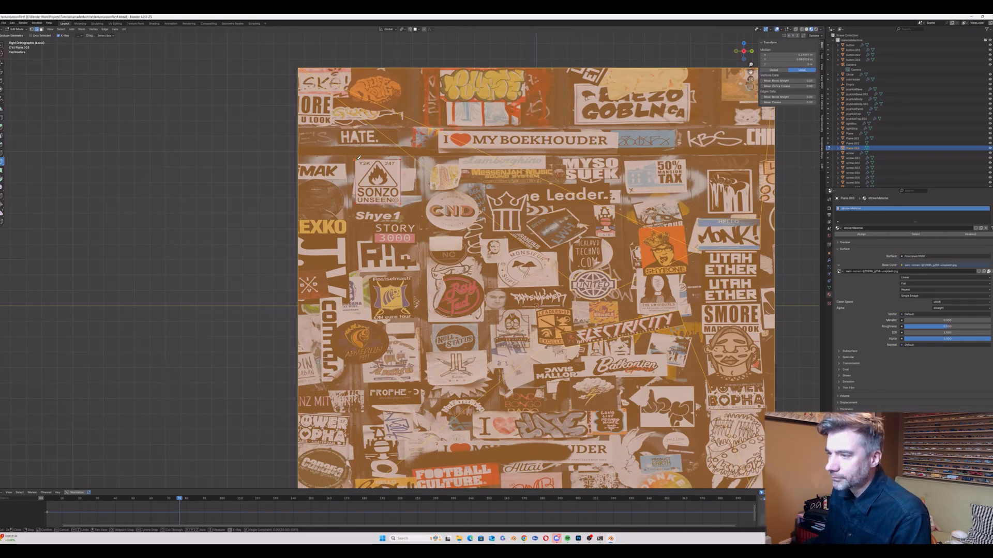
key("Return")
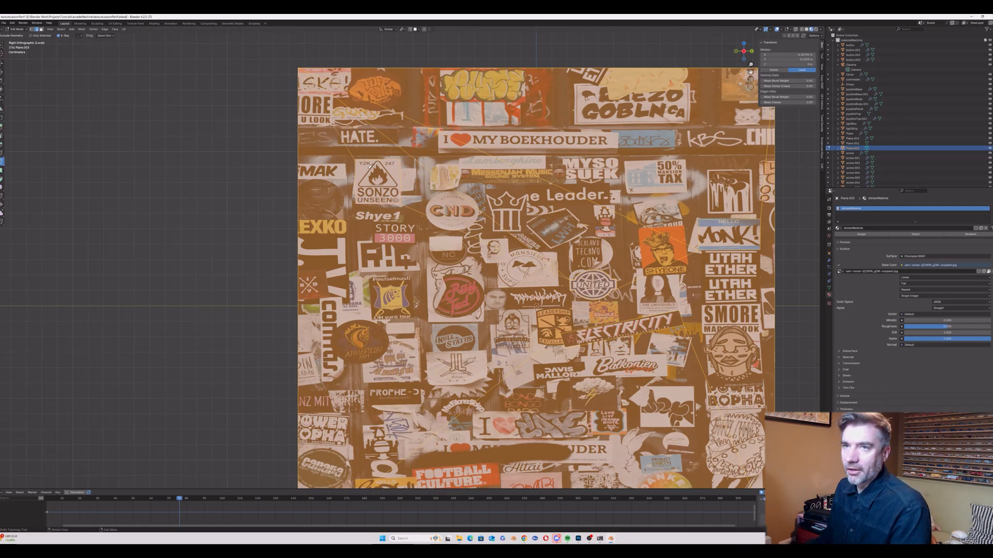
Step: Select the SONZO, UNITED, ELECTRICITY and MONK! sticker faces, invert the selection and delete the remaining faces of the plane
left_click(2, 45)
left_click(379, 180)
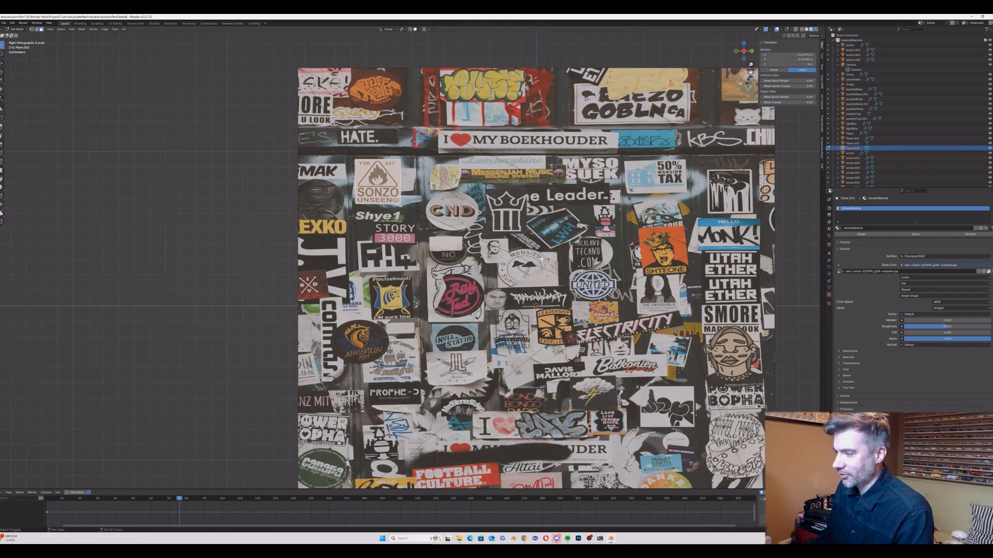
left_click(592, 279)
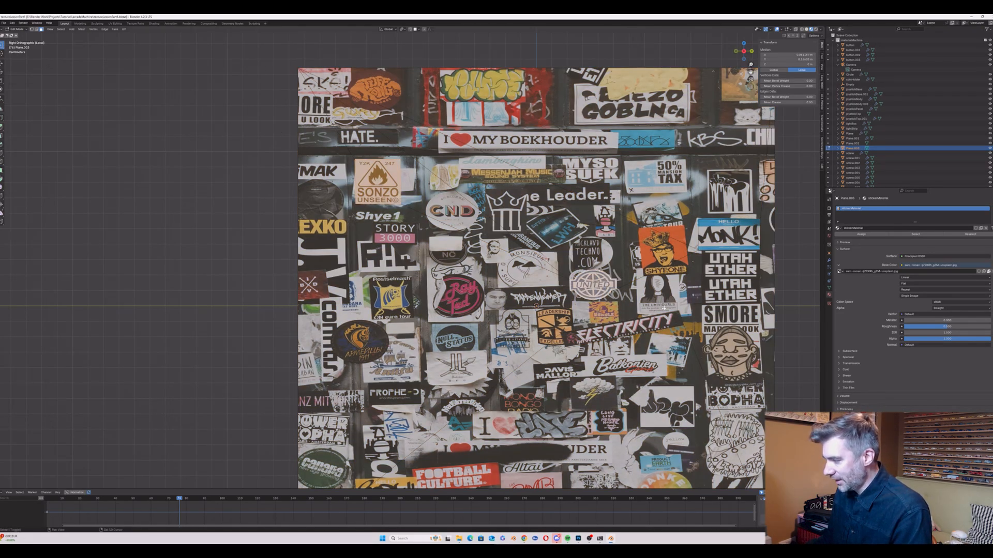
left_click(650, 323, "shift")
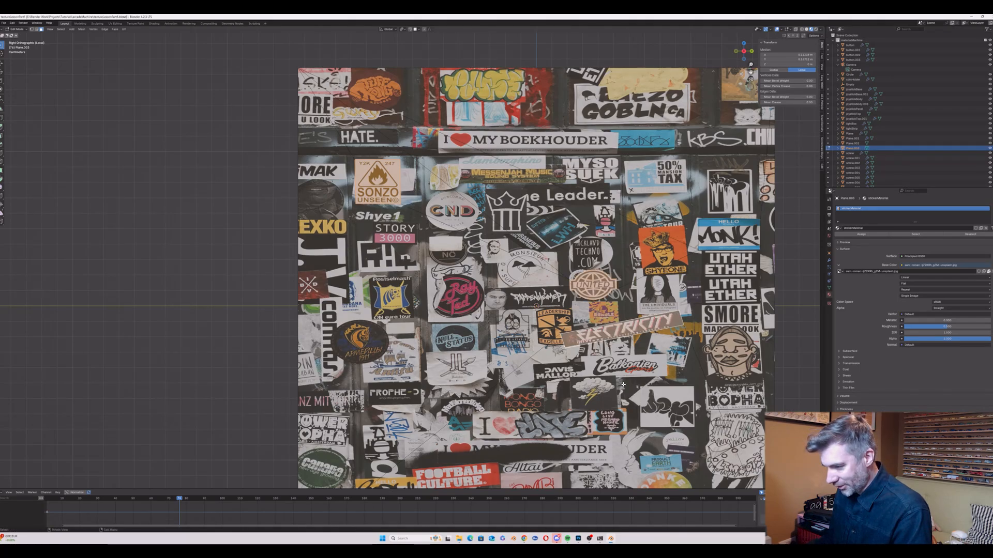
left_click(722, 240, "shift")
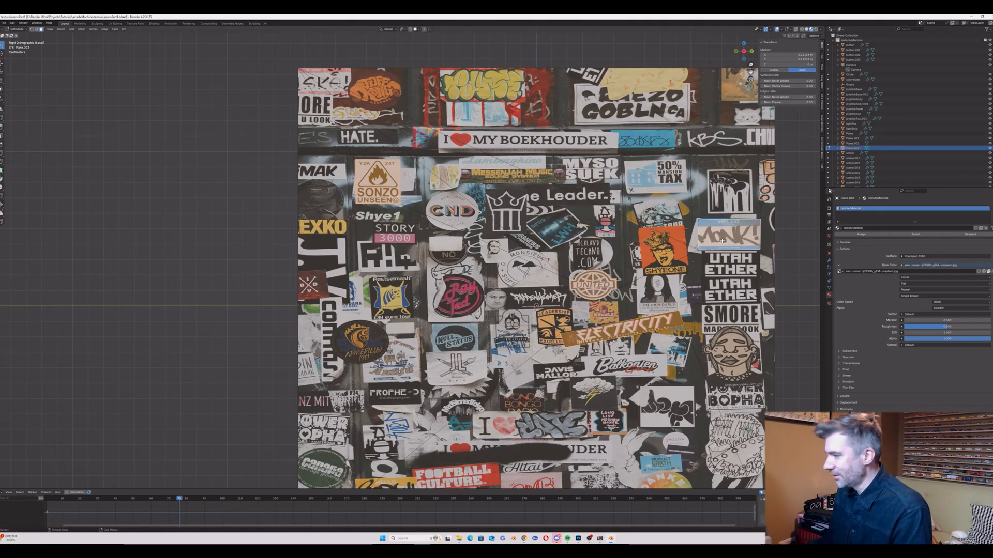
left_click(60, 29)
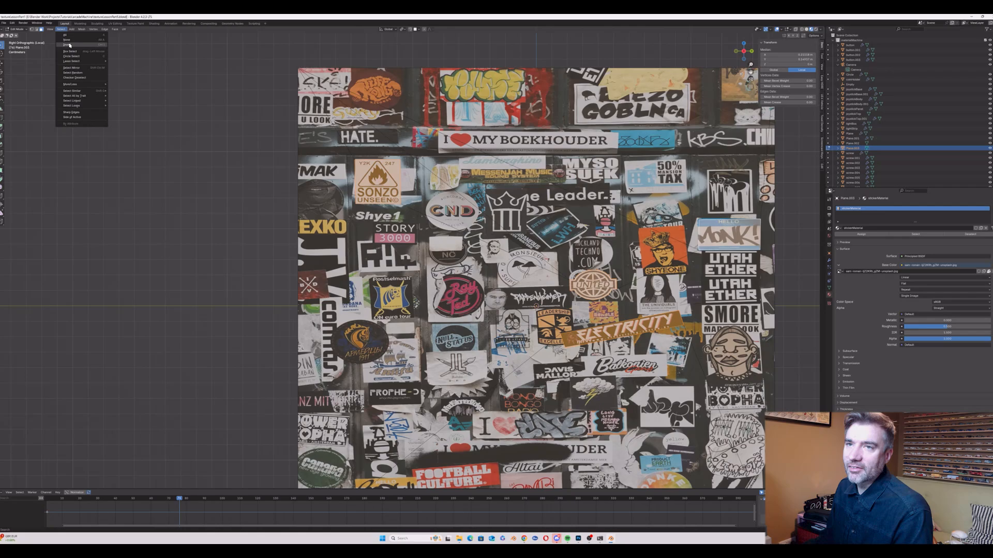
left_click(73, 44)
key("x")
left_click(375, 174)
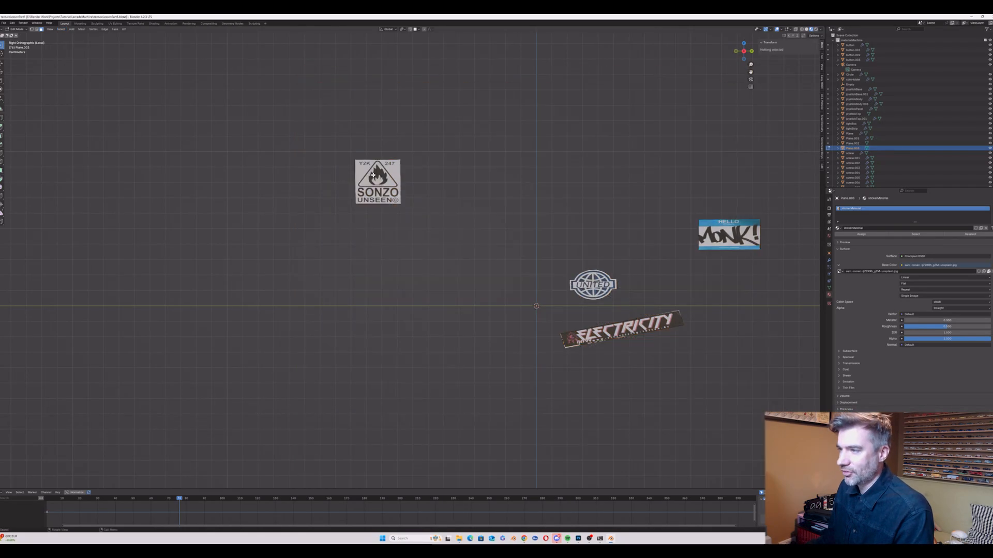
Step: Return to Object Mode and leave local view so the cabinet is shown beside the cut-out stickers
key("Tab")
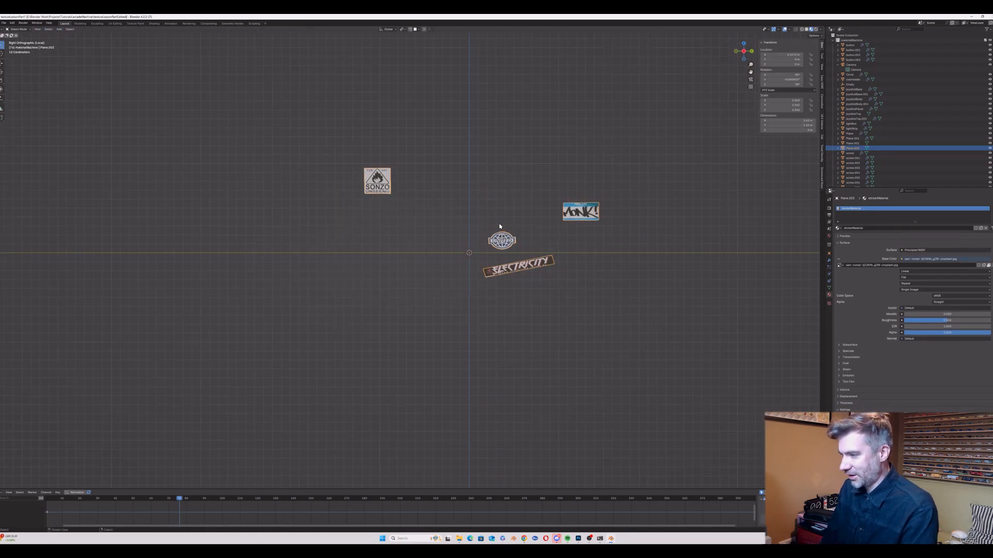
key("KP_Divide")
middle_click_drag(499, 226, 691, 178)
left_click(692, 178)
Step: Separate the sticker mesh into individual objects by loose parts
left_click(658, 200)
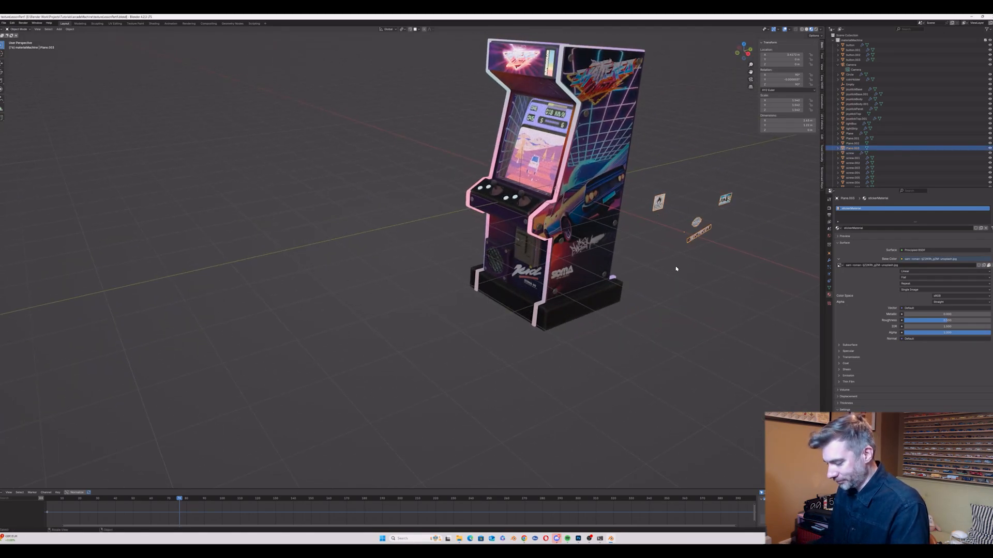
key("Tab")
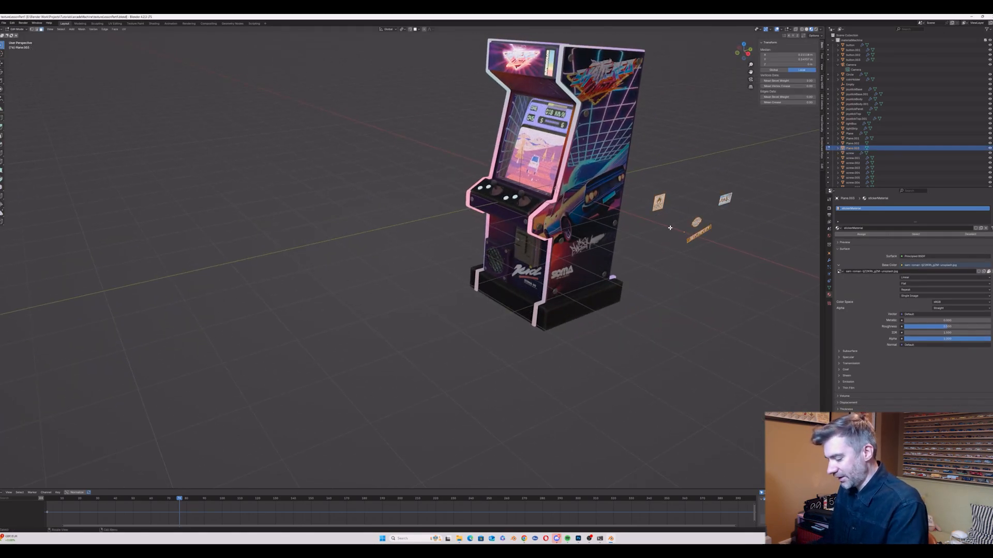
key("p")
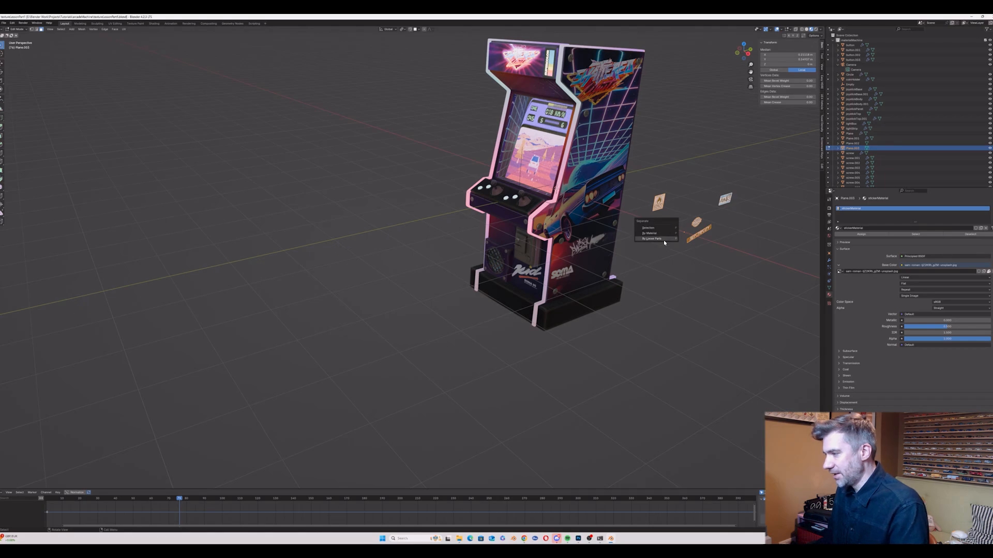
left_click(665, 241)
key("Tab")
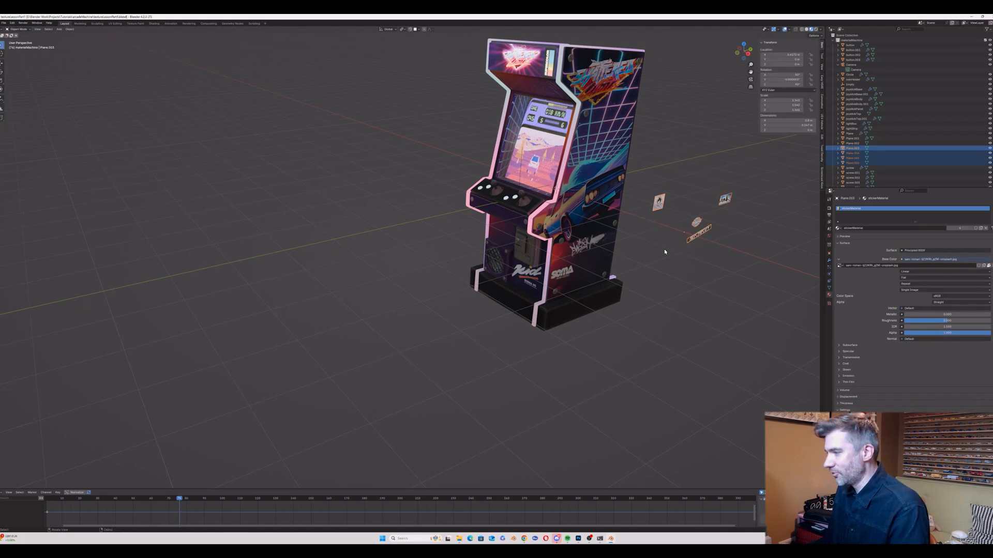
Step: Move the white rectangular flame sticker along the X and Y axes over to the cabinet's artwork side panel
left_click(696, 221)
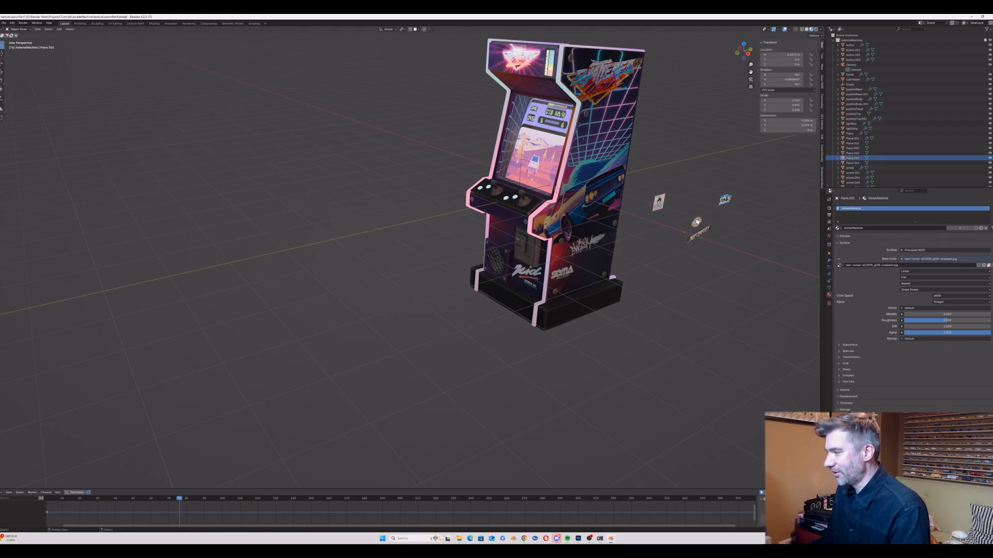
left_click(727, 202)
left_click(700, 234)
left_click(659, 203)
key("g")
key("y")
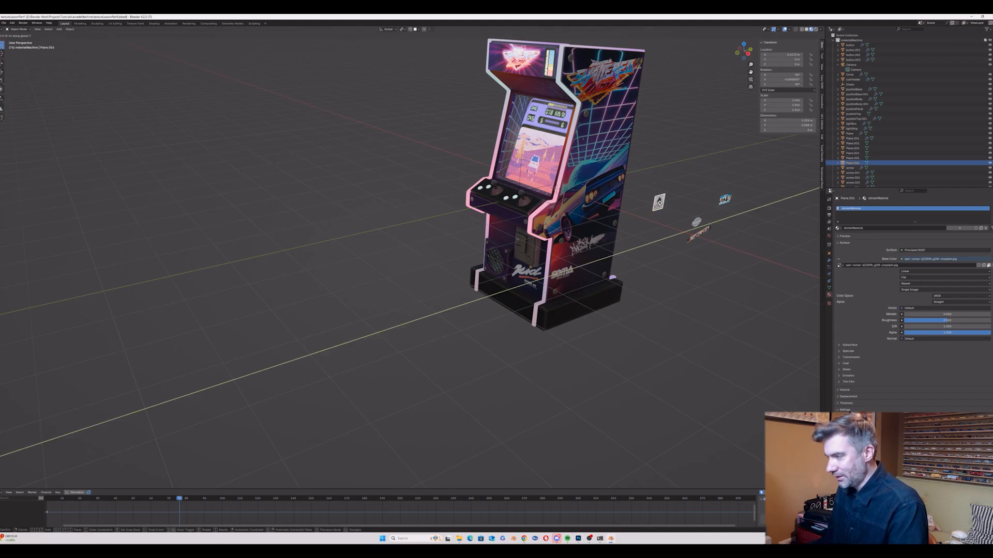
key("x")
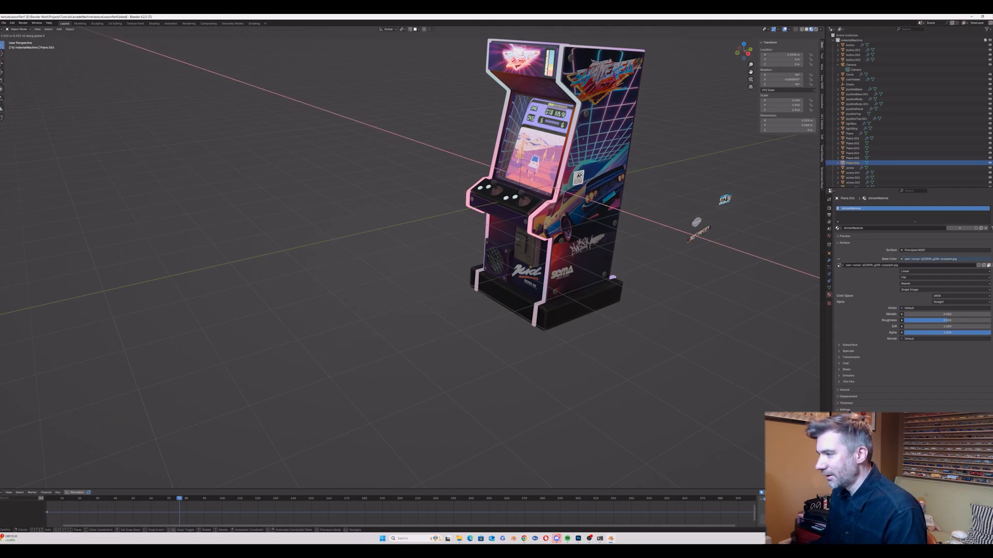
left_click(569, 175)
key("g")
key("y")
key("x")
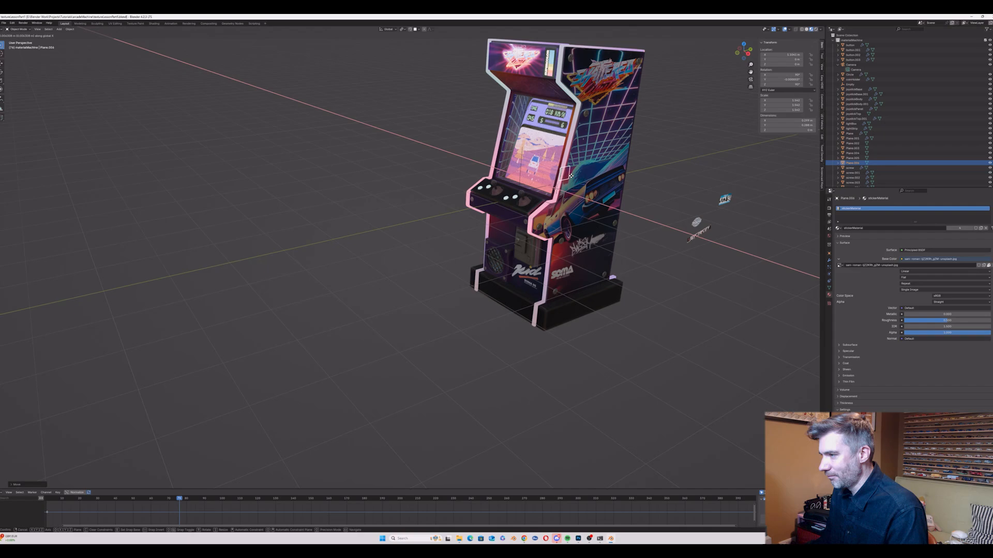
left_click(574, 177)
Step: Raise the flame sticker and shift it toward the rear of the side panel, just under the title logo
key("g")
key("y")
key("x")
key("z")
left_click(575, 194)
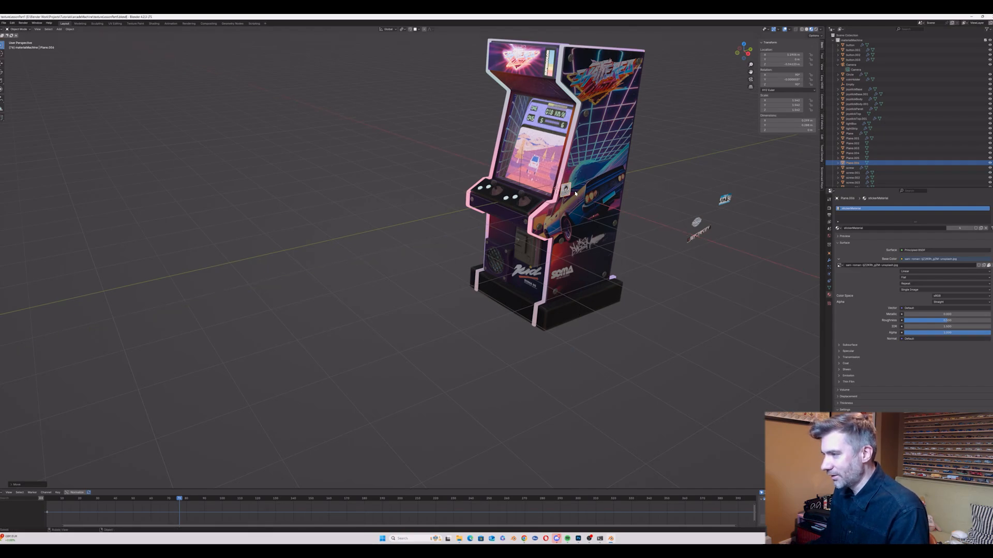
key("g")
key("z")
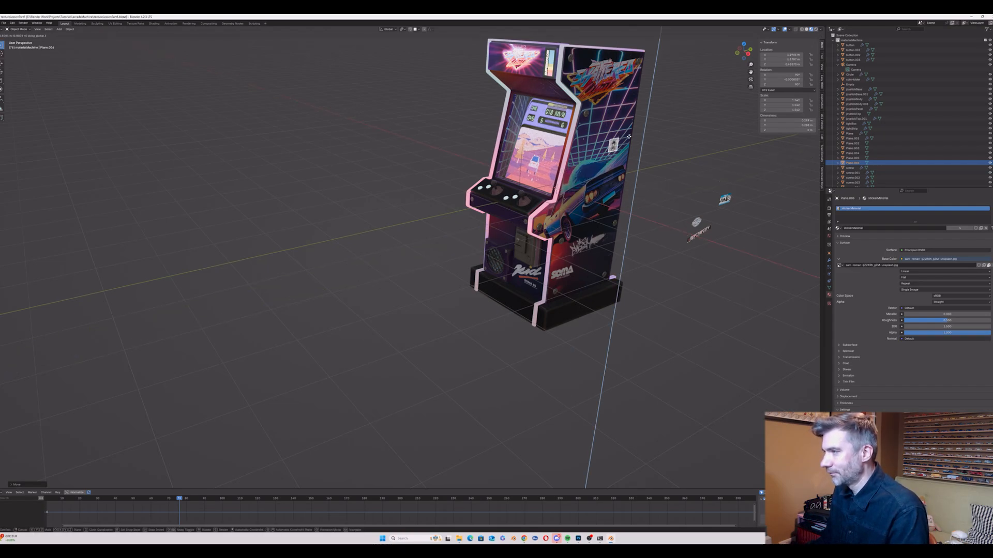
key("x")
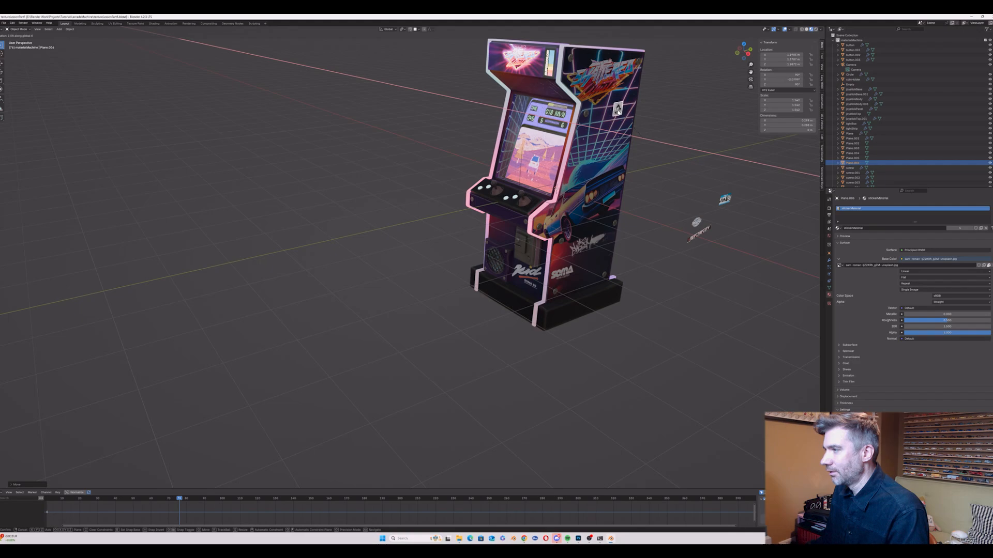
left_click(617, 112)
Step: Set the origin to geometry for the placed flame sticker and for the three remaining stickers
left_click(70, 29)
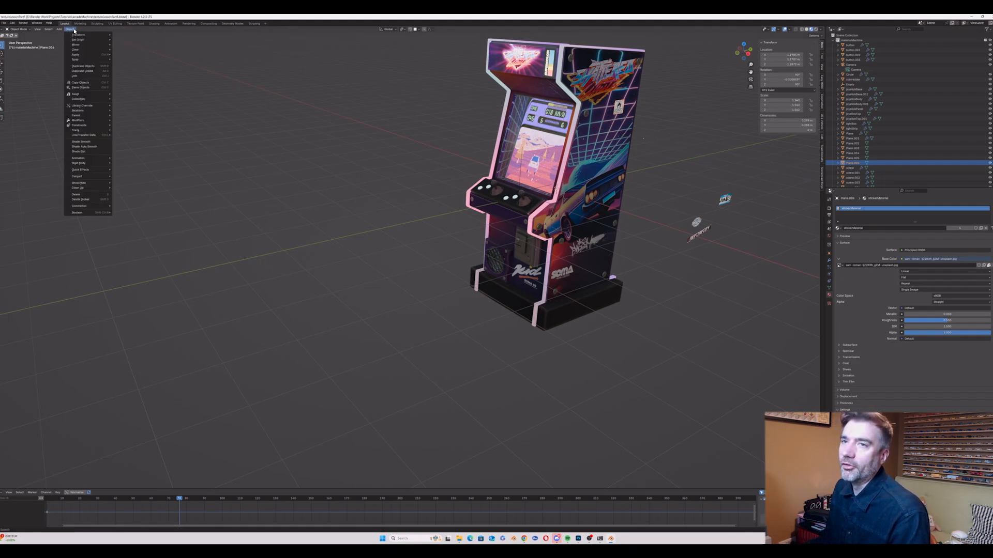
mouse_move(78, 39)
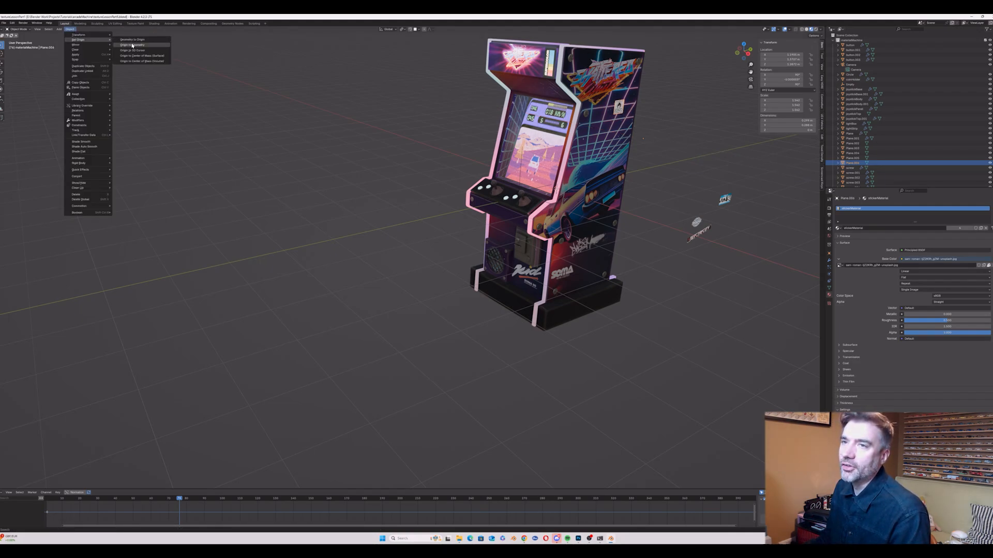
left_click(132, 45)
left_click_drag(653, 175, 742, 278)
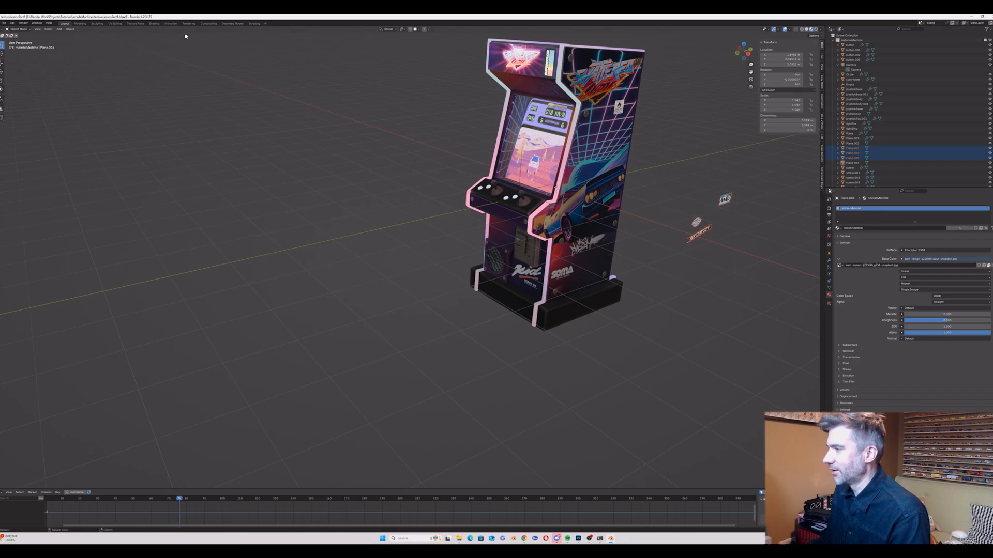
left_click(71, 34)
mouse_move(78, 39)
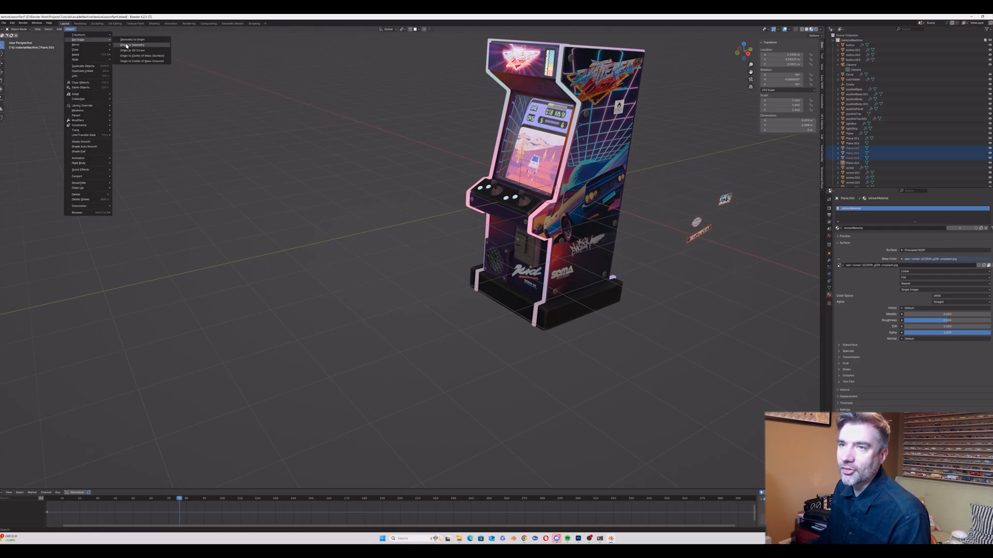
left_click(131, 45)
Step: Rotate the flame sticker about the X axis so it sits tilted, and move it flush against the side panel
left_click(629, 104)
scroll(649, 101, "up", 3)
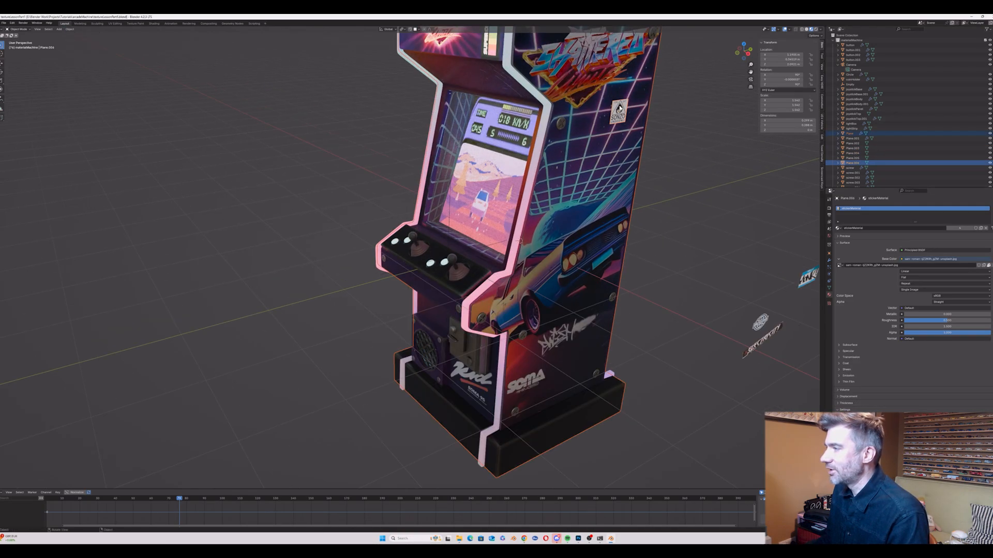
key("g")
key("x")
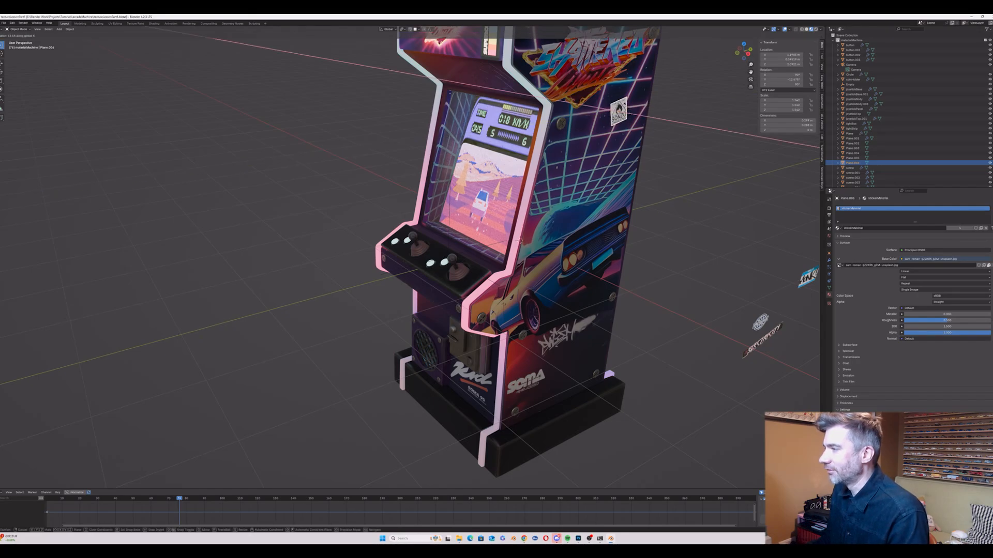
key("y")
scroll(646, 109, "up", 5)
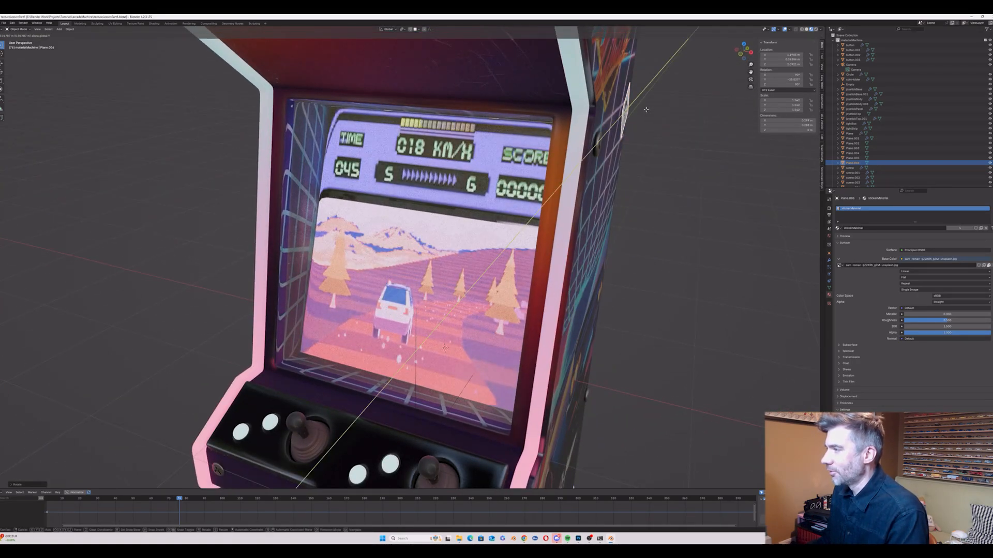
key("x")
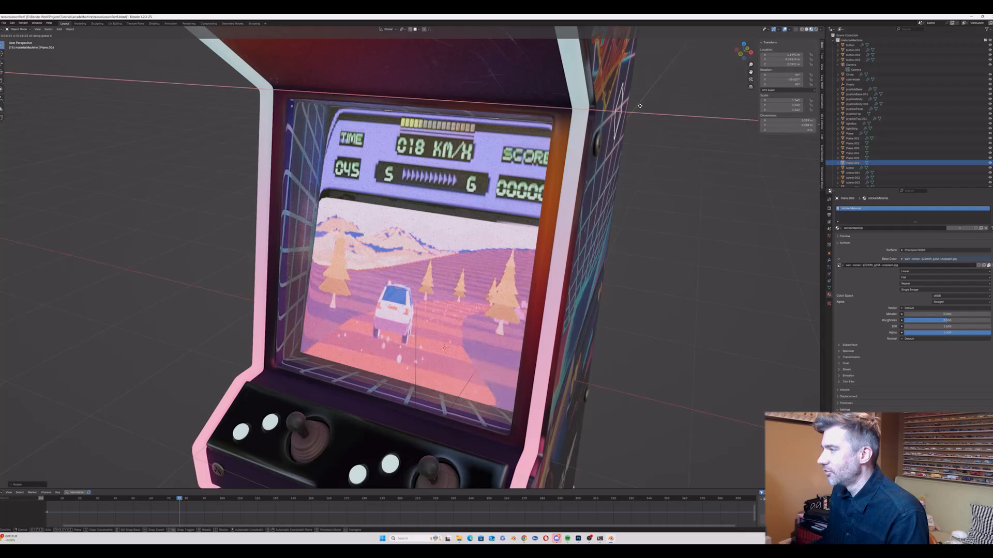
left_click(642, 106)
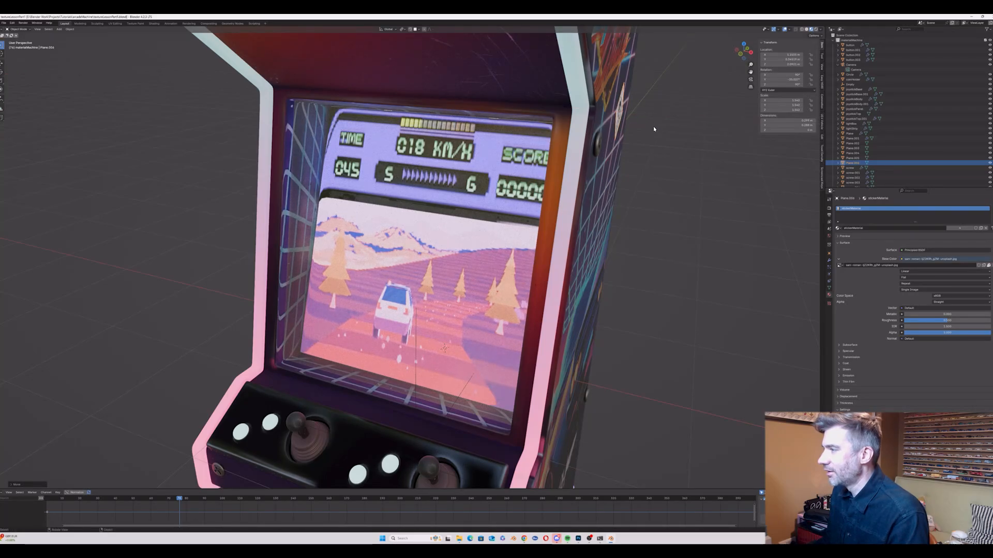
left_click(653, 127)
scroll(647, 202, "down", 7)
middle_click_drag(642, 257, 620, 264)
Step: Move the globe-shaped sticker along the X and Y axes to the front of the cabinet
left_click(685, 286)
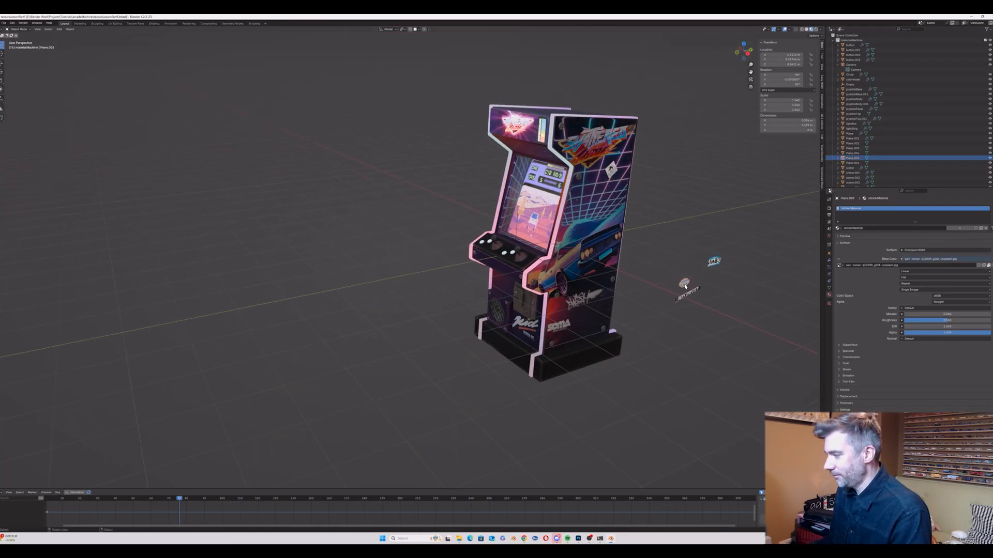
middle_click_drag(684, 288, 694, 284)
key("g")
key("x")
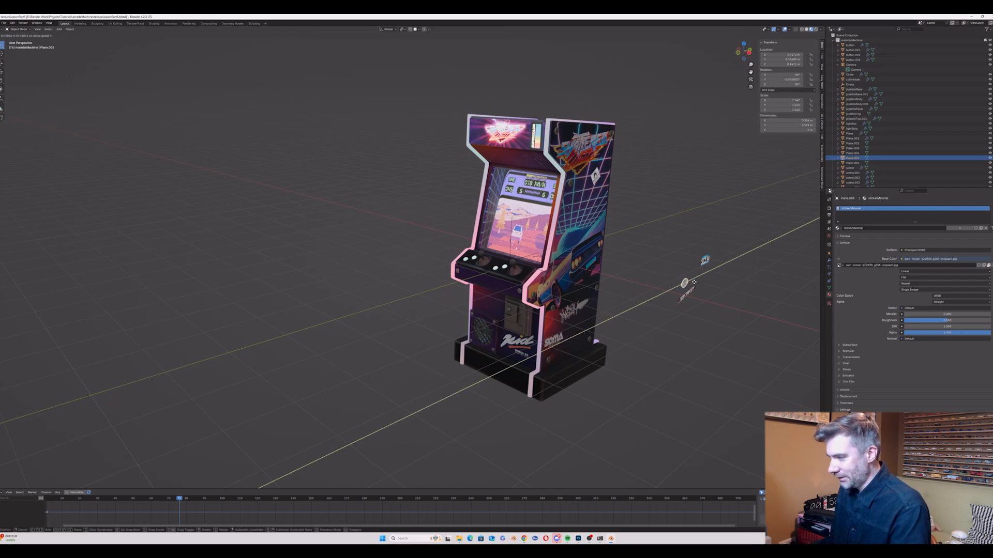
key("y")
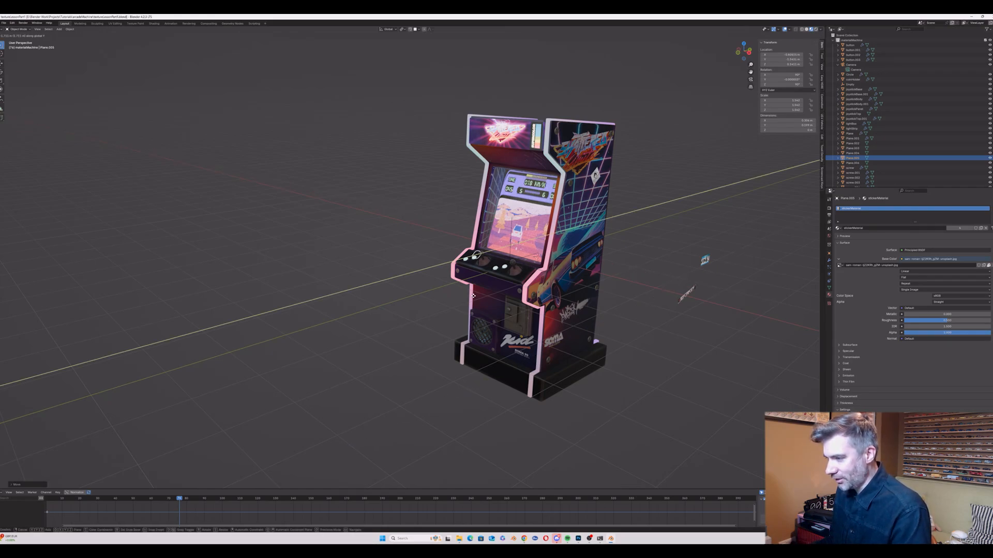
left_click(457, 314)
Step: Lower the globe sticker and shift it along X in front of the panel below the joysticks
middle_click_drag(458, 315, 454, 274)
scroll(493, 279, "up", 3)
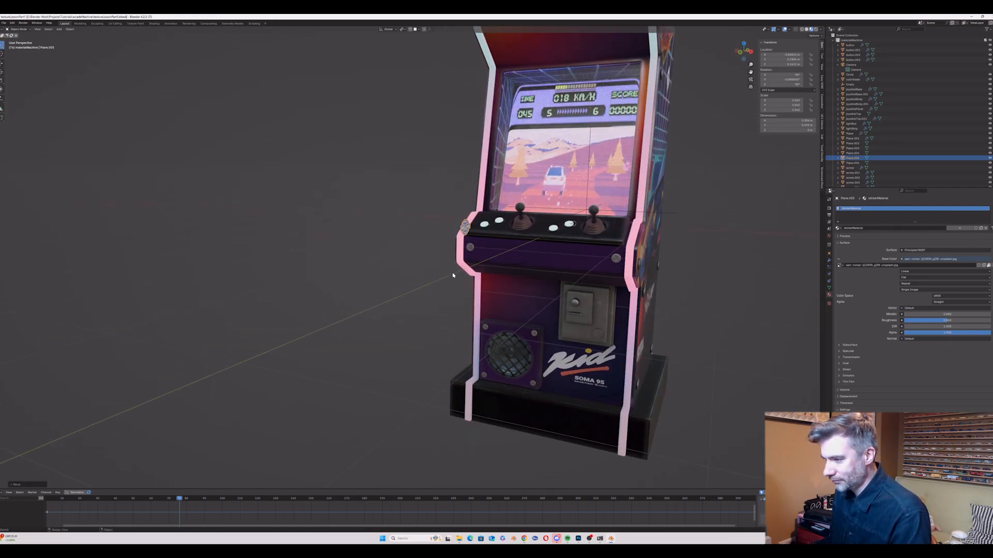
key("g")
key("y")
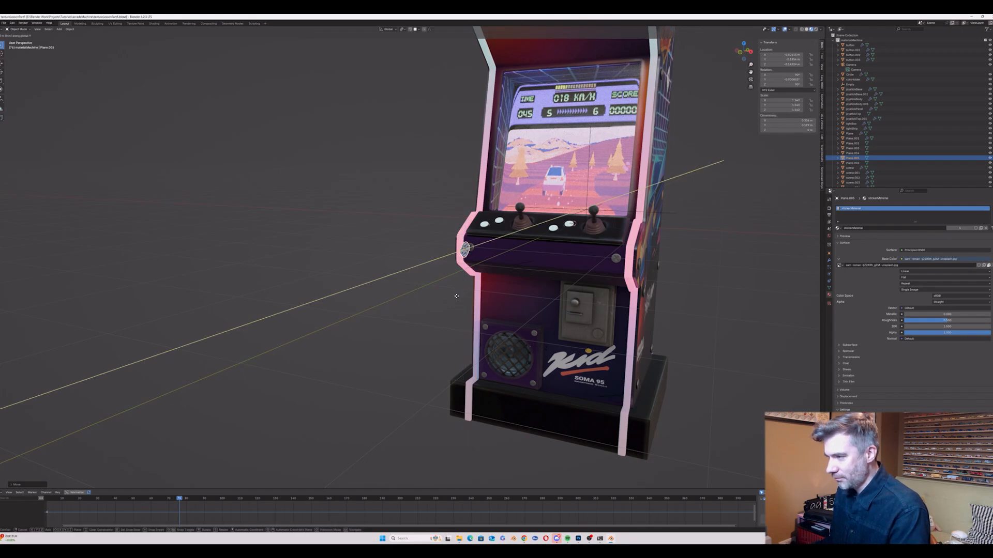
key("x")
left_click(523, 291)
Step: Try rotating the globe sticker about the Z axis and shifting it along Y, and undo both changes
key("r")
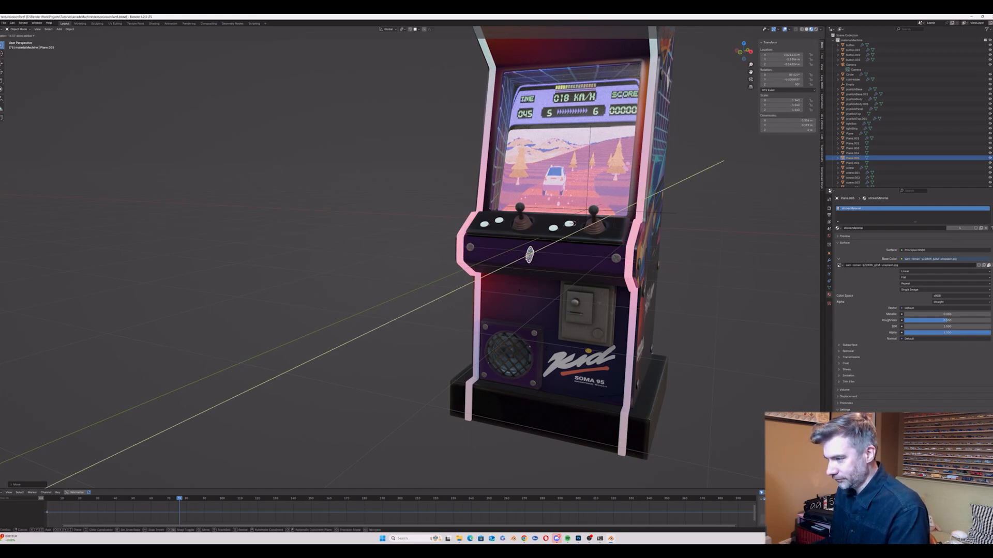
key("z")
left_click(403, 239)
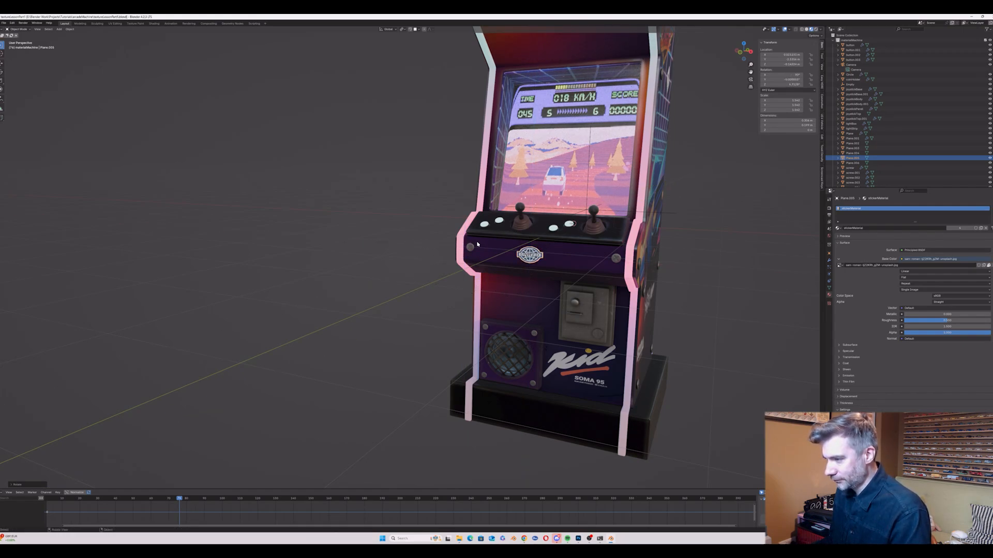
middle_click_drag(465, 239, 460, 263)
key("g")
key("y")
left_click(478, 242)
key("ctrl+z")
key("ctrl+z")
Step: Rotate the globe sticker about Z to face forward, and move it against the front panel below the controls
key("r")
key("z")
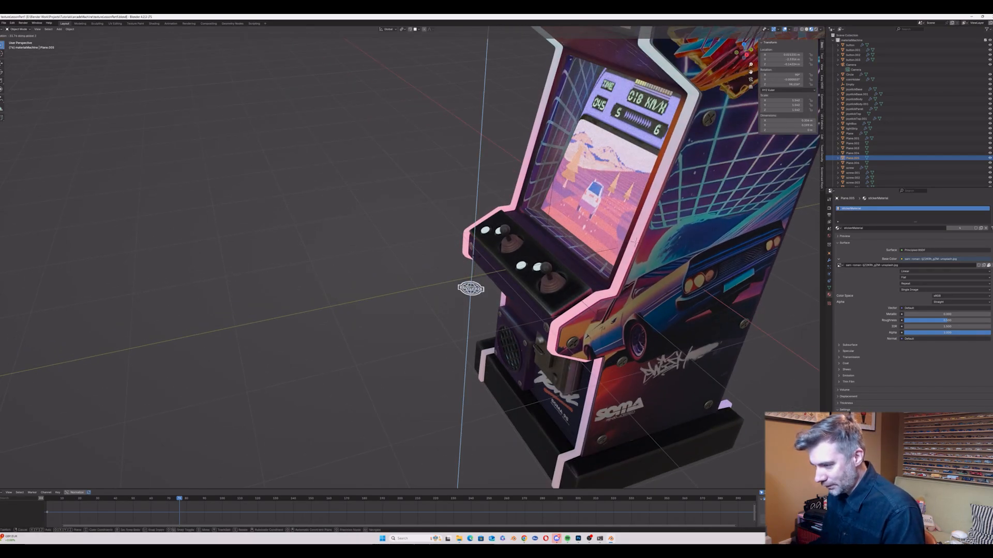
left_click(481, 256)
key("g")
key("y")
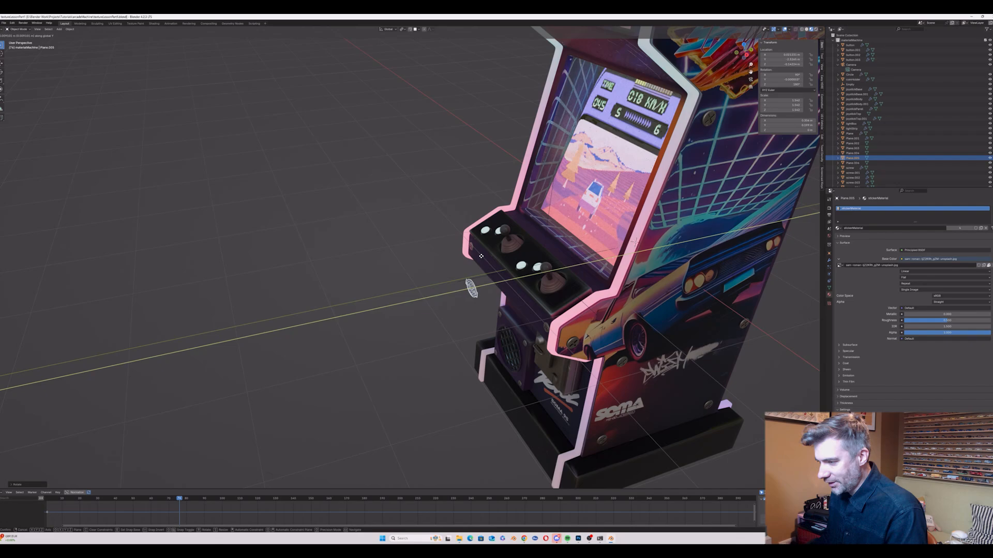
left_click(510, 240)
key("g")
key("y")
key("z")
left_click(510, 250)
Step: Fine-tune the globe sticker's position on the front panel and tilt it slightly
scroll(510, 251, "up", 4)
middle_click_drag(510, 251, 514, 243)
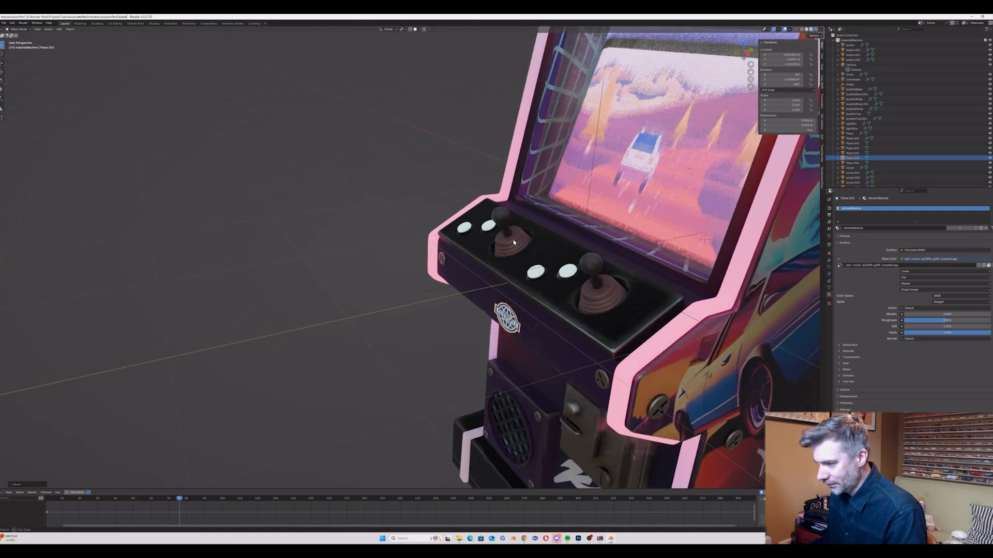
scroll(513, 242, "up", 1)
key("g")
key("x")
key("y")
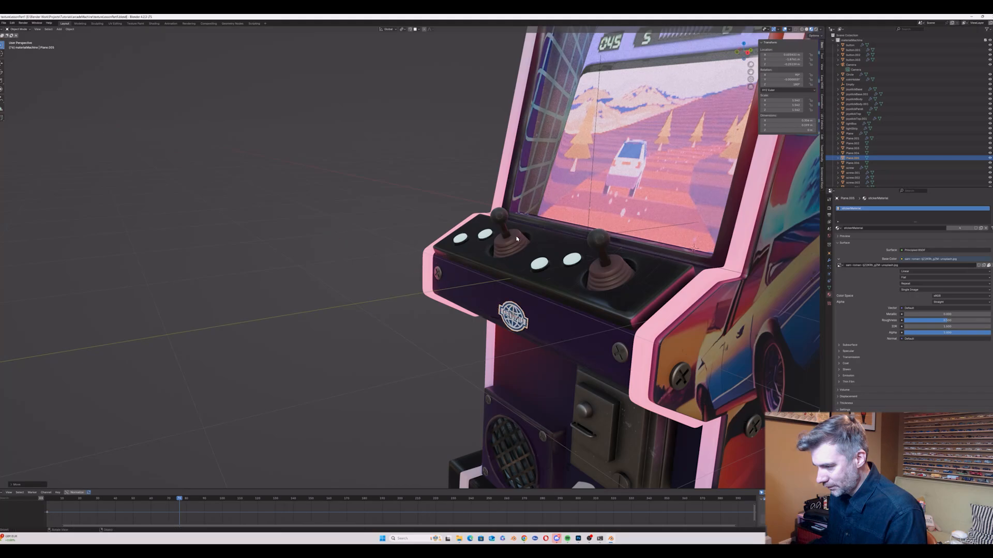
left_click(493, 245)
left_click(414, 213)
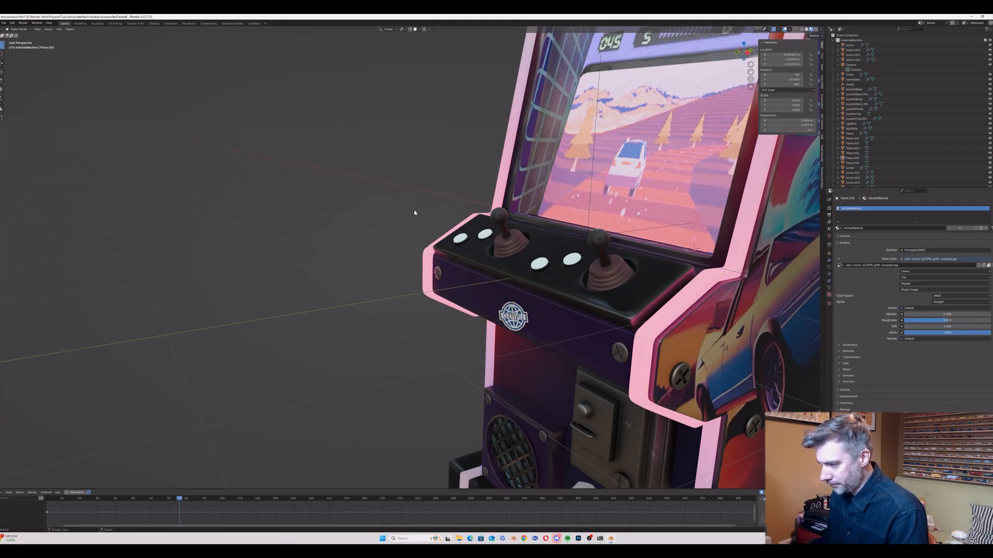
middle_click_drag(414, 213, 588, 267)
Step: Move the blue sticker along the X and Y axes onto the cabinet's artwork side panel
scroll(466, 235, "down", 4)
scroll(588, 267, "down", 3)
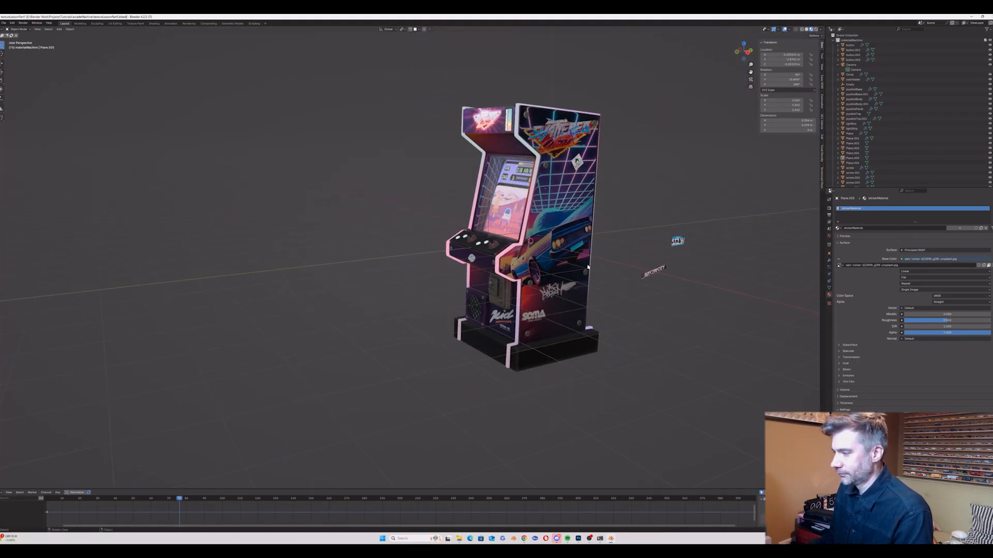
left_click(678, 241)
scroll(681, 246, "up", 1)
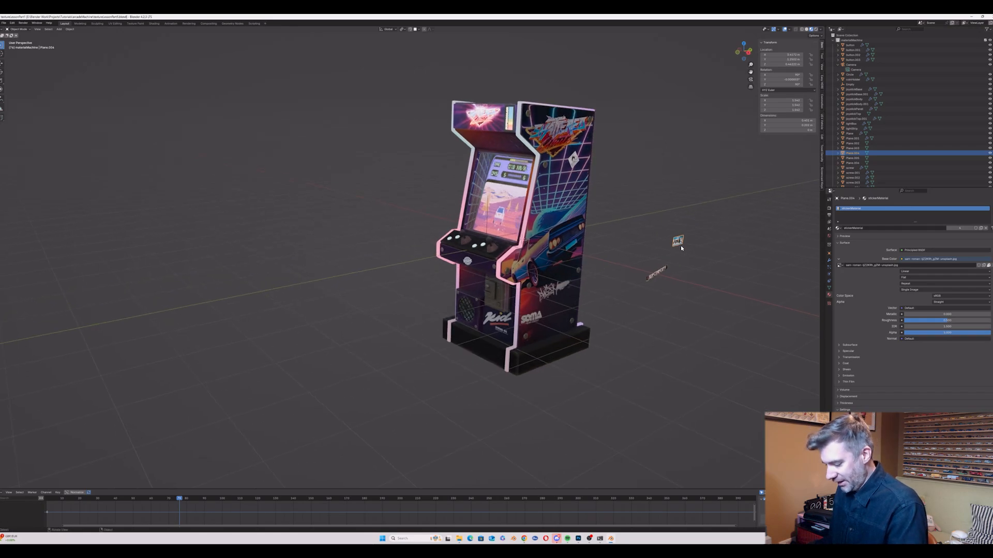
key("g")
key("y")
key("x")
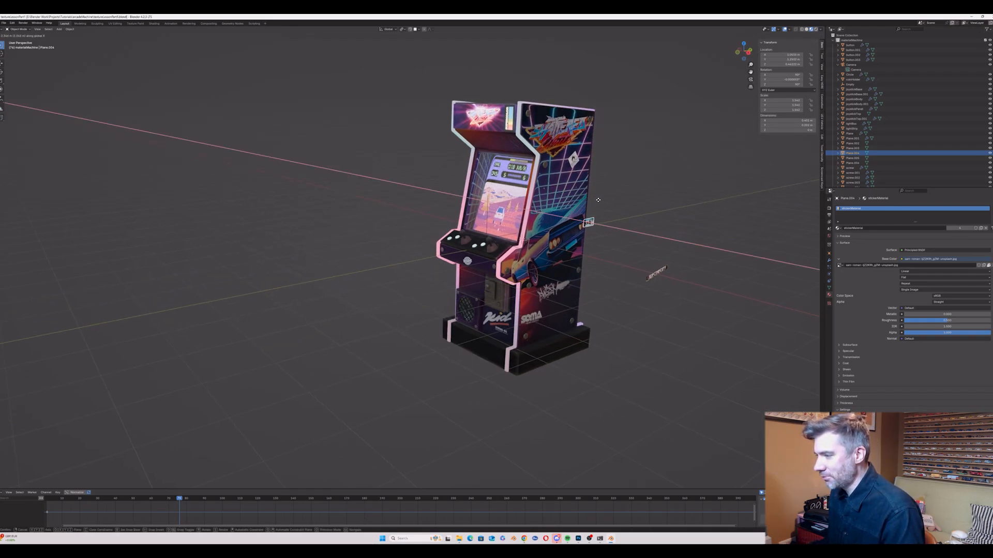
left_click(597, 199)
key("g")
key("y")
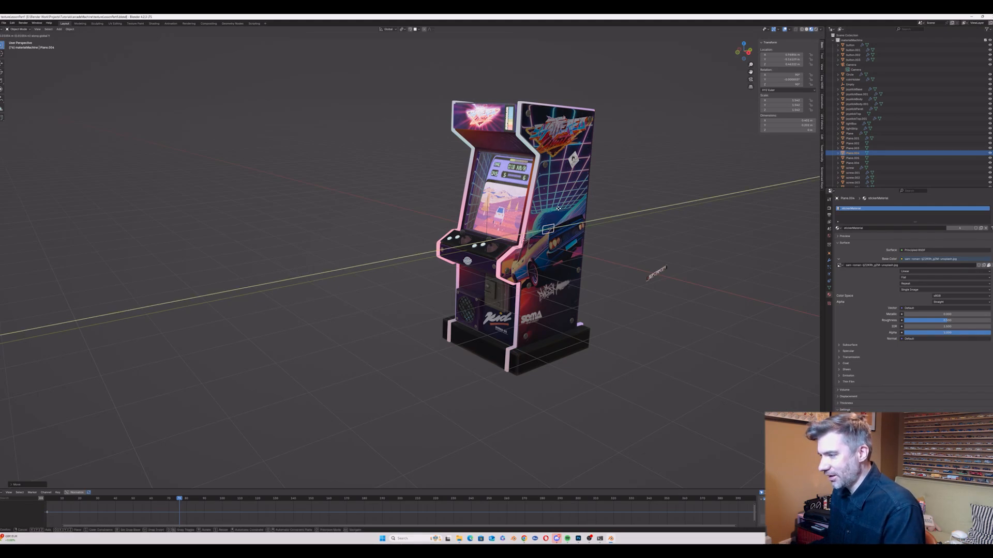
key("x")
left_click(566, 208)
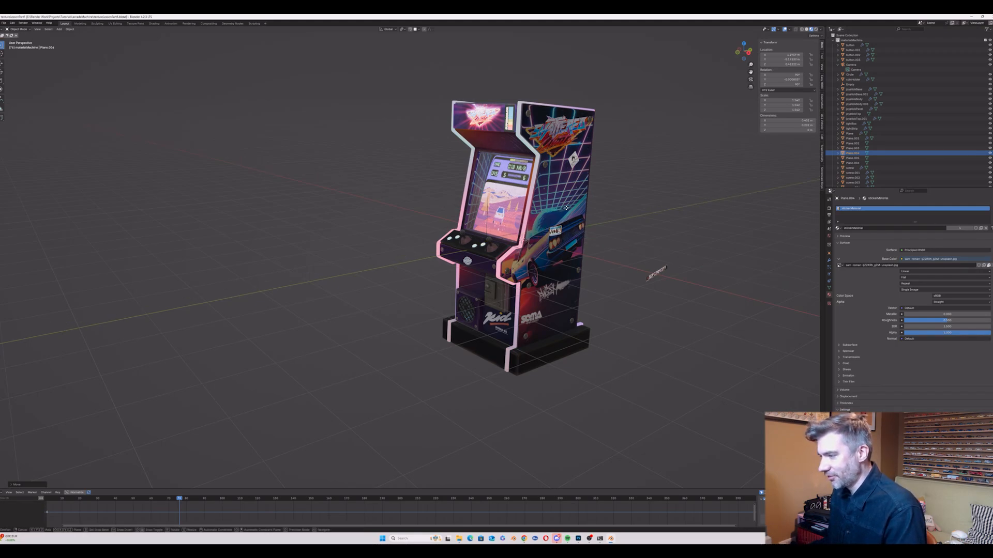
Step: Lower the blue sticker and shift it along Y toward the rear of the side panel, over the car artwork
key("g")
key("y")
key("x")
key("z")
left_click(566, 231)
key("g")
key("y")
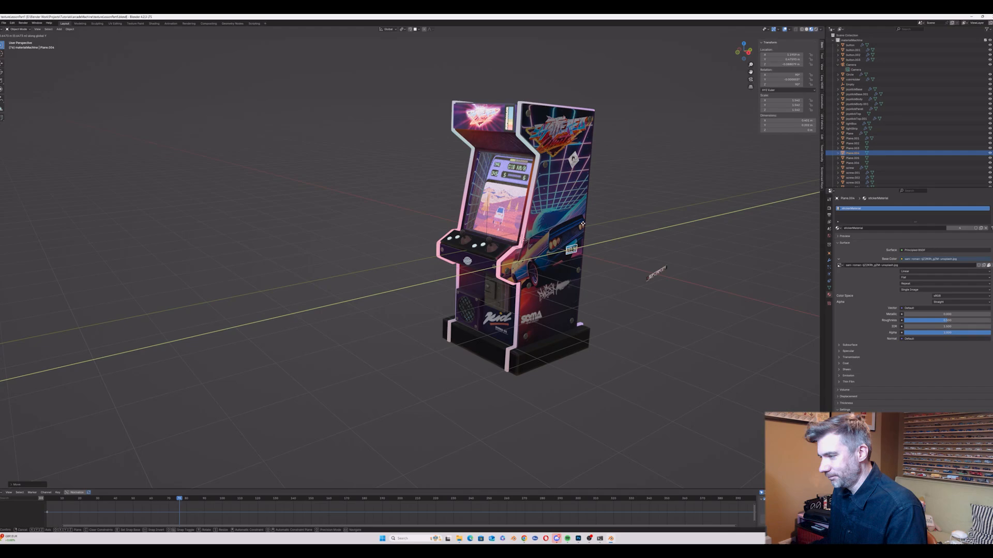
left_click(584, 226)
Step: Tilt the blue sticker about X to match the car artwork, and nudge it along X against the side panel
key("r")
key("y")
key("x")
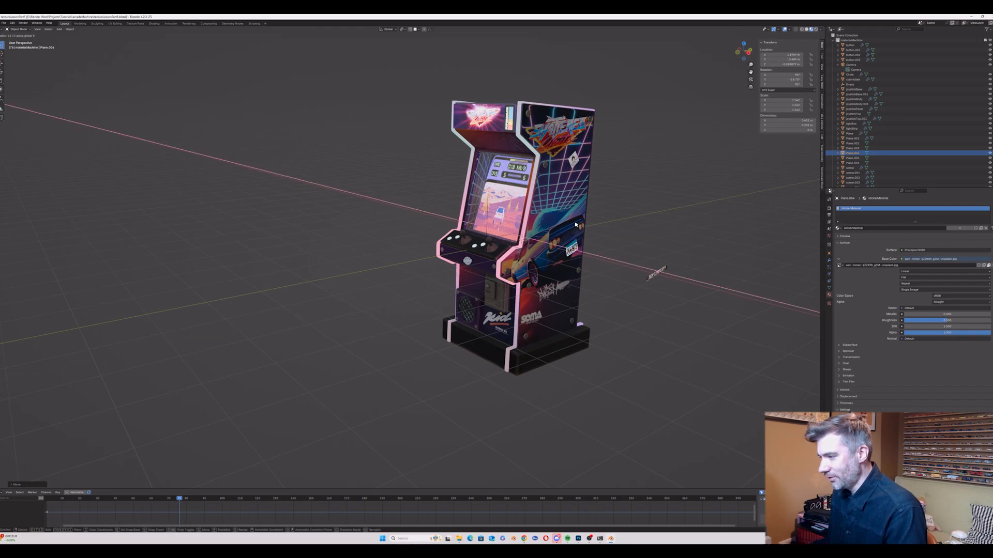
left_click(575, 222)
key("g")
key("y")
key("x")
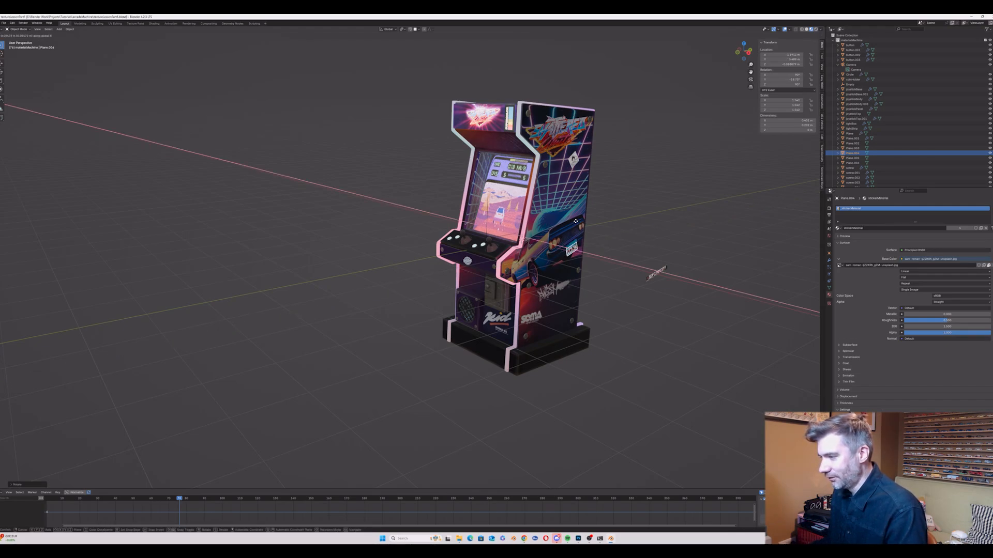
left_click(575, 222)
scroll(569, 230, "up", 3)
left_click(621, 251)
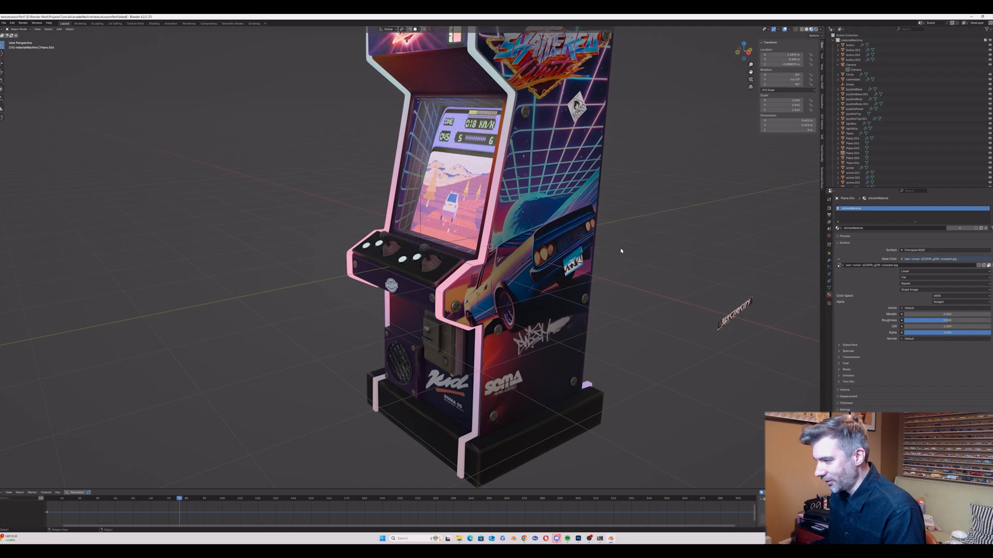
Step: Raise the blue sticker slightly along Z so it sits over the car's number plate area
left_click(573, 267)
key("g")
key("y")
key("z")
left_click(576, 261)
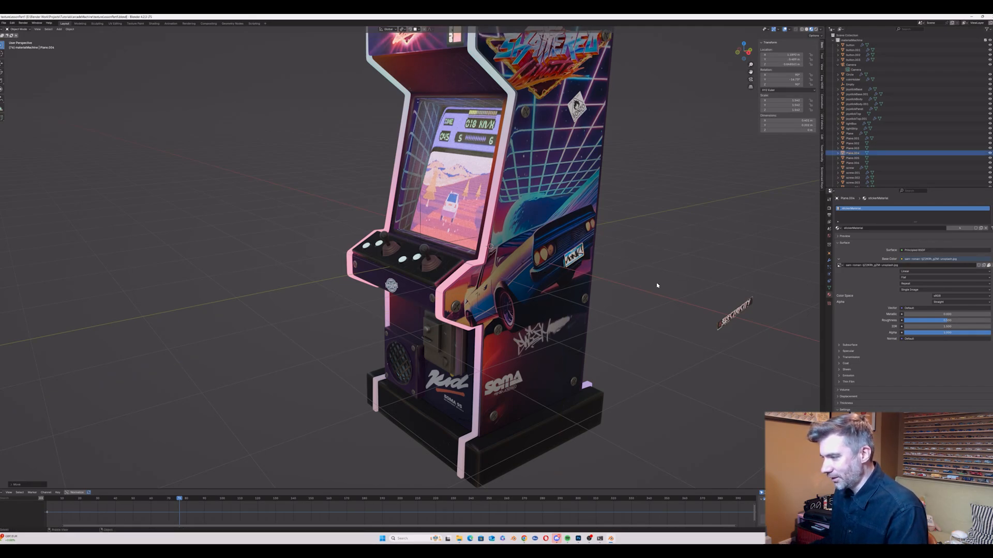
left_click(657, 286)
Step: Select the ELECTRICITY sticker beside the cabinet and move it along X toward the cabinet
left_click(737, 311)
middle_click_drag(731, 312, 735, 312)
key("g")
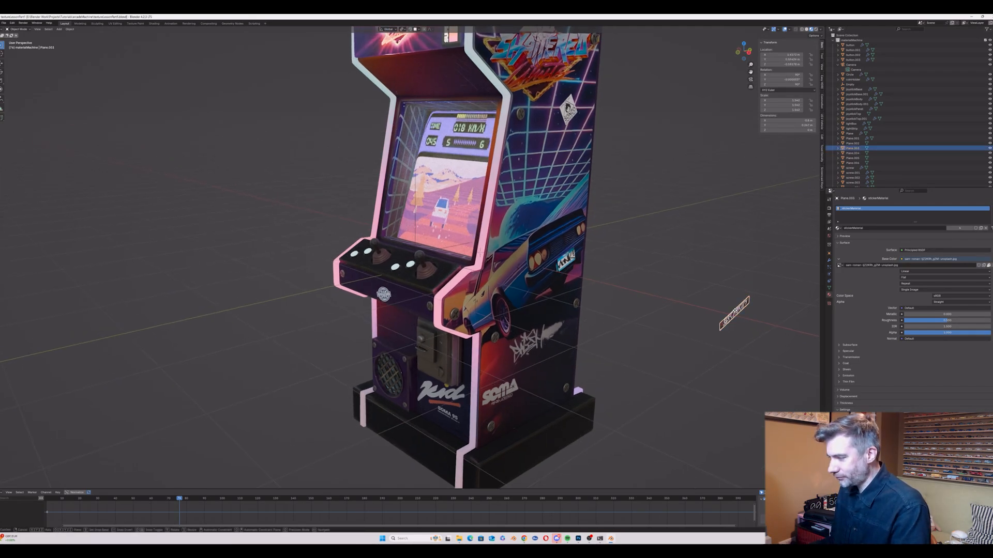
key("y")
key("x")
left_click(723, 308)
Step: Rotate the ELECTRICITY sticker 90° about Z
key("r")
key("y")
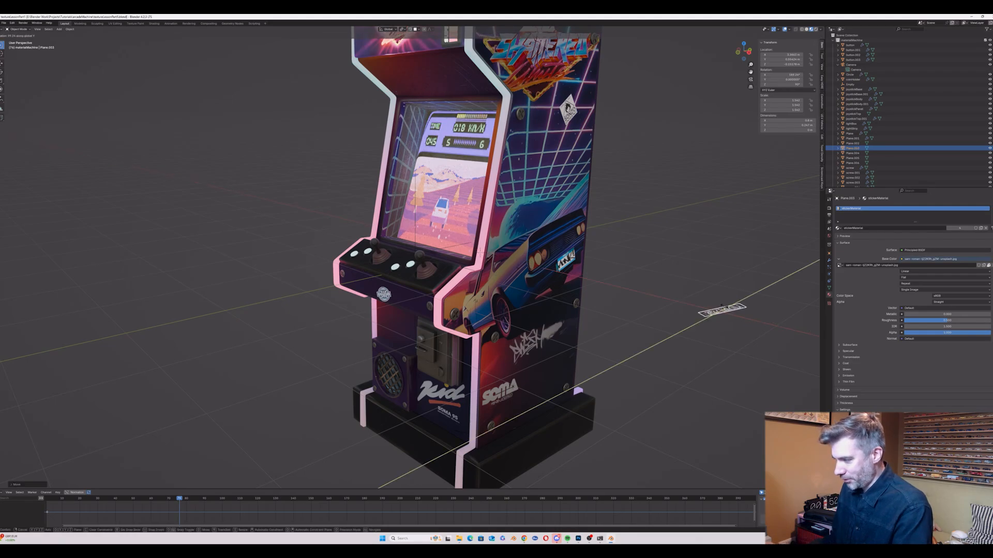
key("x")
right_click(724, 308)
type("rz")
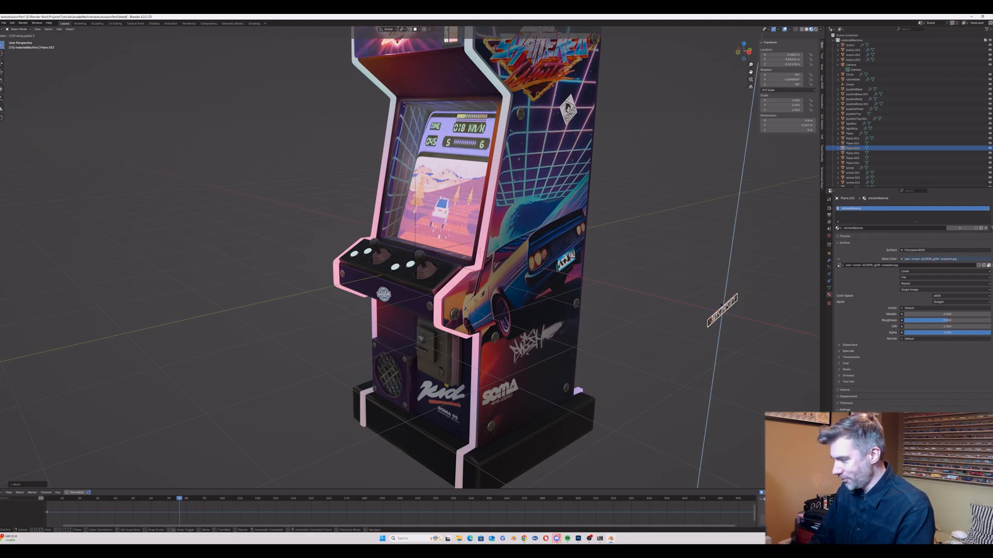
type("90")
key("Return")
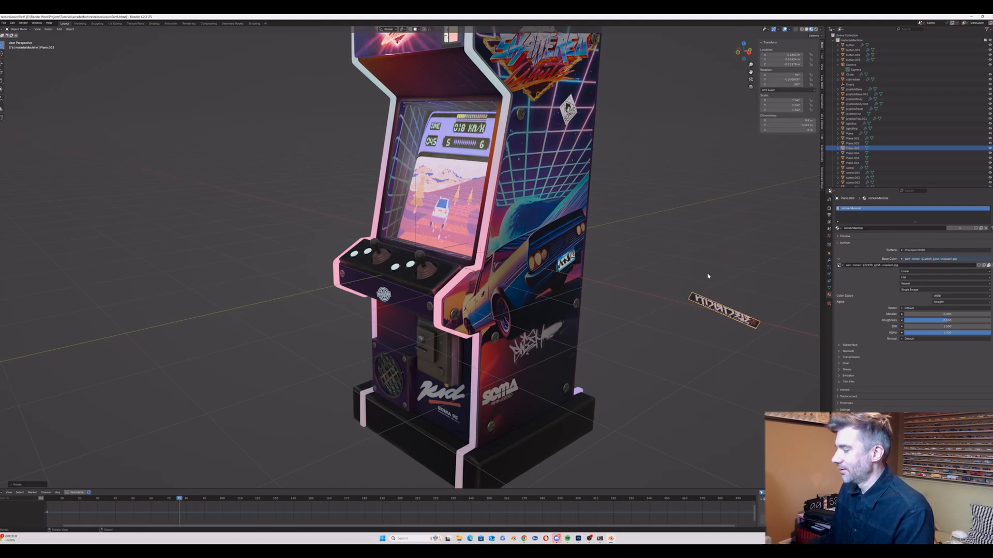
Step: Move the ELECTRICITY sticker in front of the cabinet, near the control panel
middle_click_drag(709, 276, 653, 285)
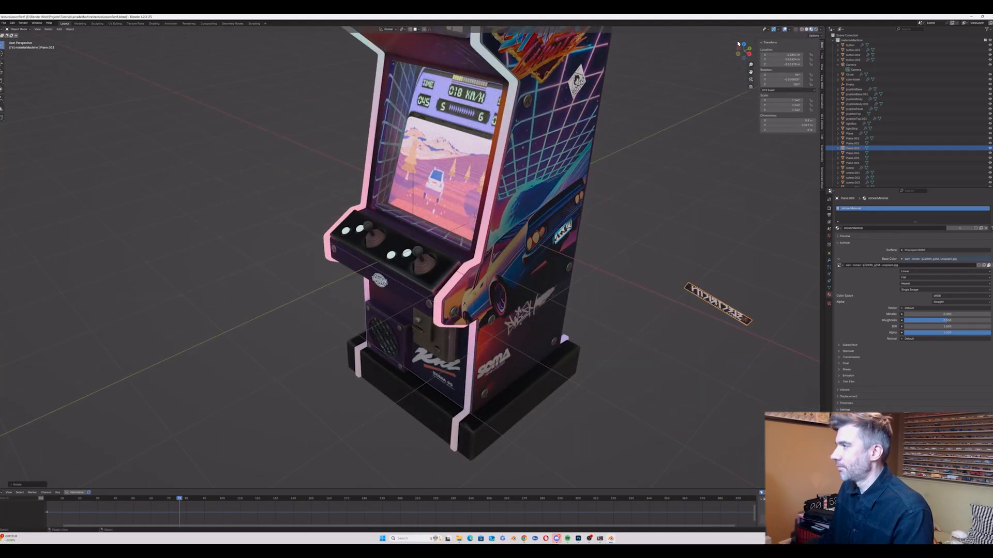
left_click(739, 45)
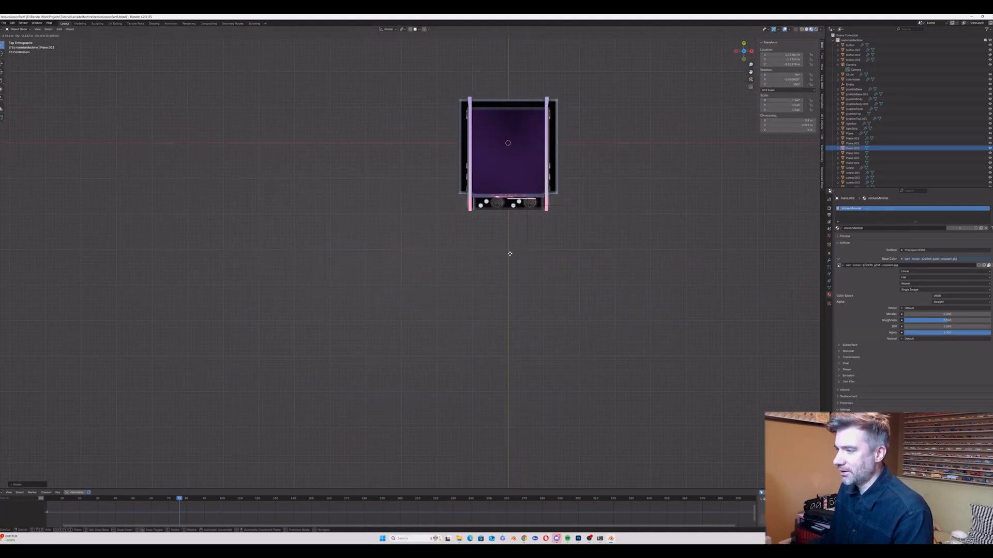
left_click(752, 50)
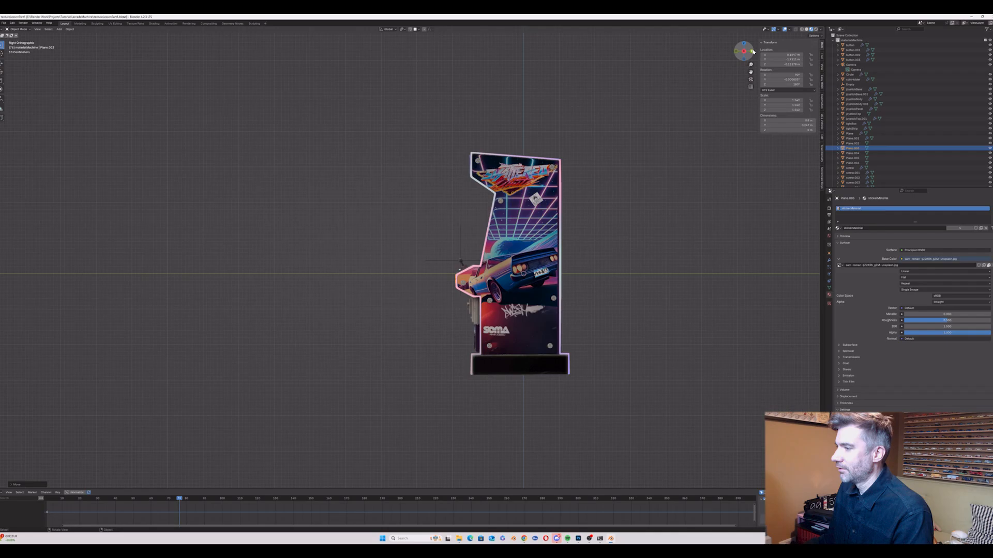
scroll(595, 179, "up", 3)
middle_click_drag(369, 281, 435, 305)
scroll(435, 305, "down", 4)
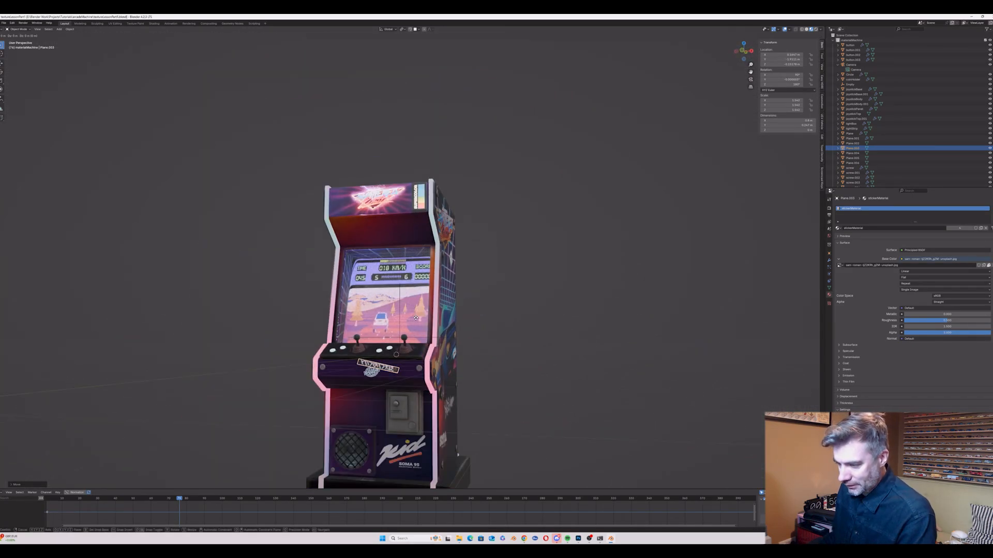
Step: Lower the ELECTRICITY sticker below the controls and shift it along X beside the coin door, above the speaker grille
key("z")
key("z")
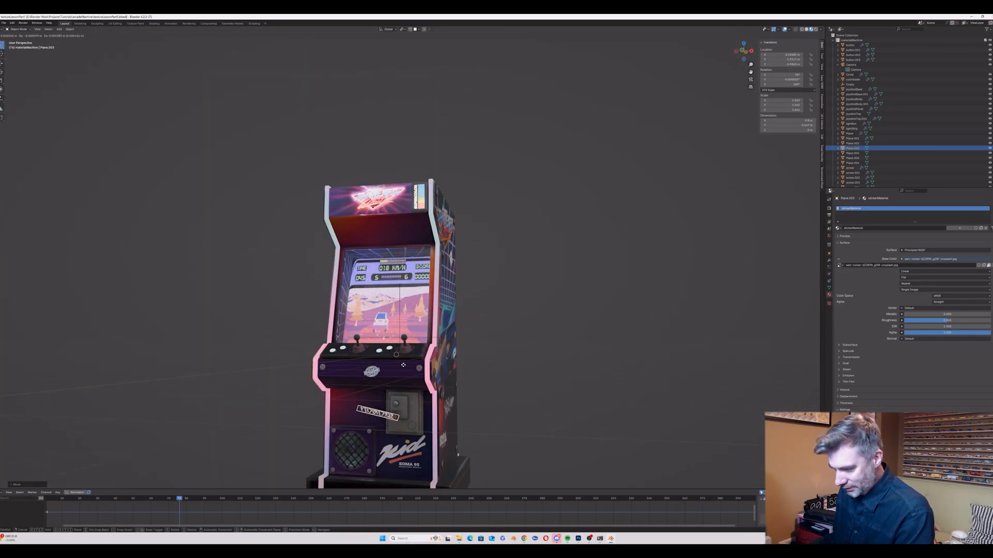
key("g")
key("y")
key("x")
left_click(386, 358)
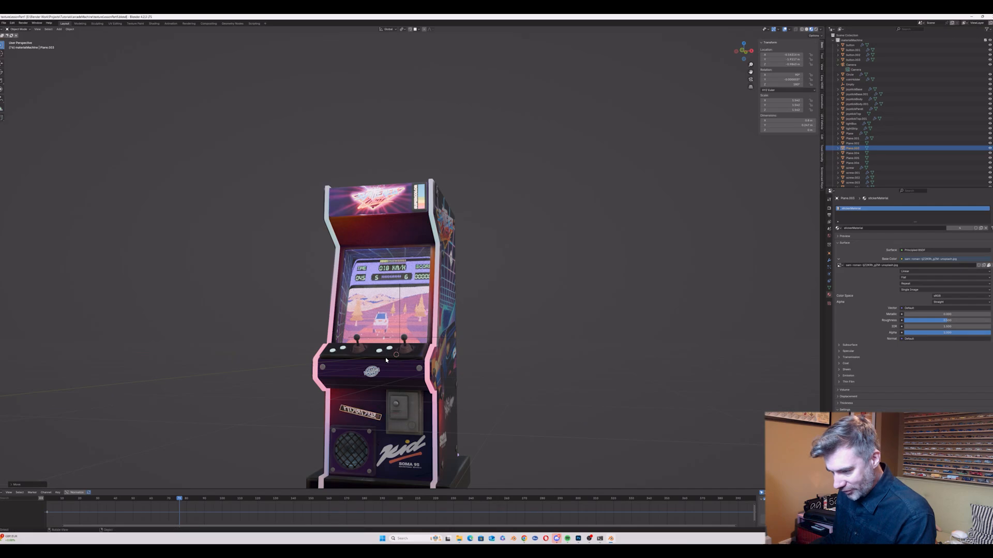
Step: Rotate the ELECTRICITY sticker 180° about Z so its lettering reads correctly from the front
scroll(370, 363, "up", 2)
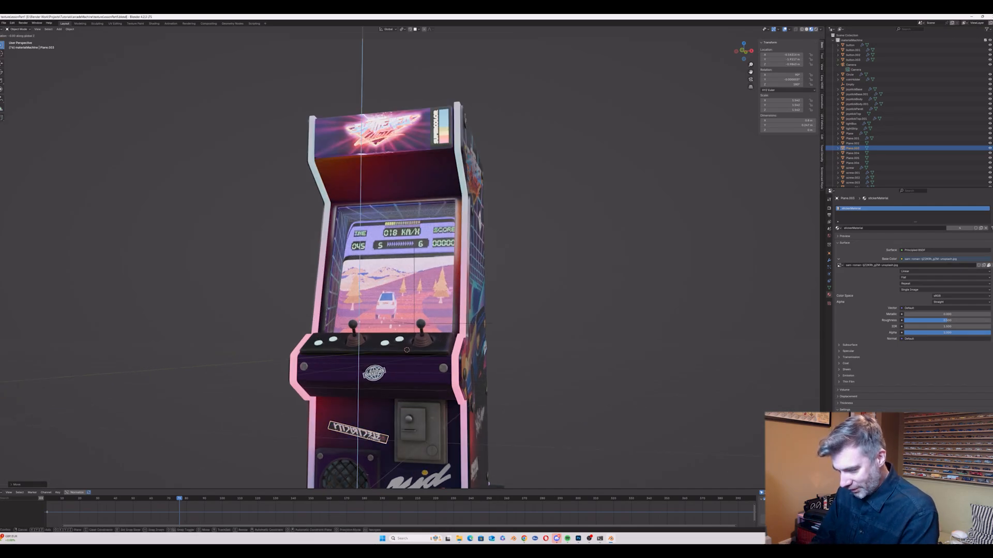
type("180")
key("Return")
Step: Push the ELECTRICITY sticker back along Y against the cabinet's lower front panel
middle_click_drag(293, 389, 274, 427)
key("g")
key("y")
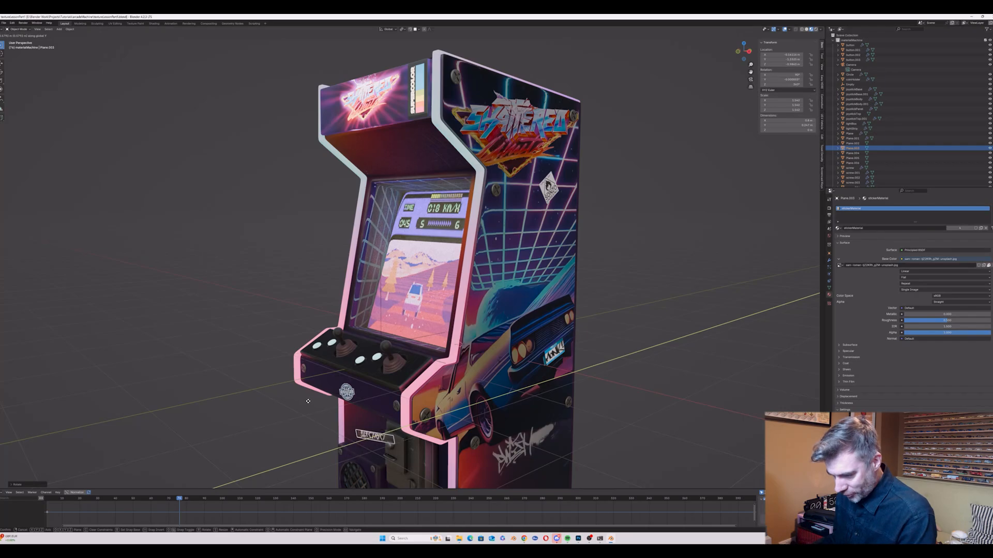
left_click(294, 400)
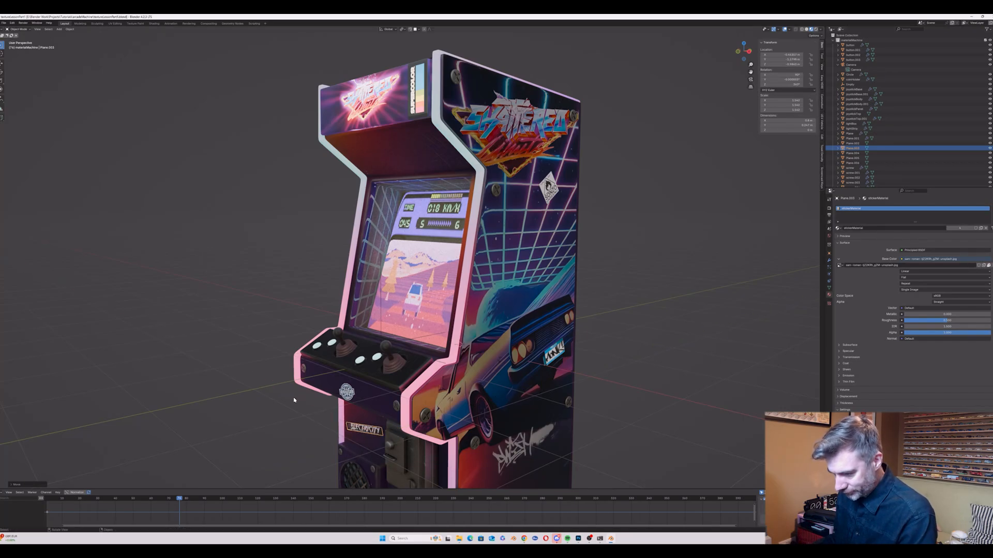
left_click(275, 416)
middle_click_drag(275, 415, 302, 417)
scroll(307, 413, "down", 2)
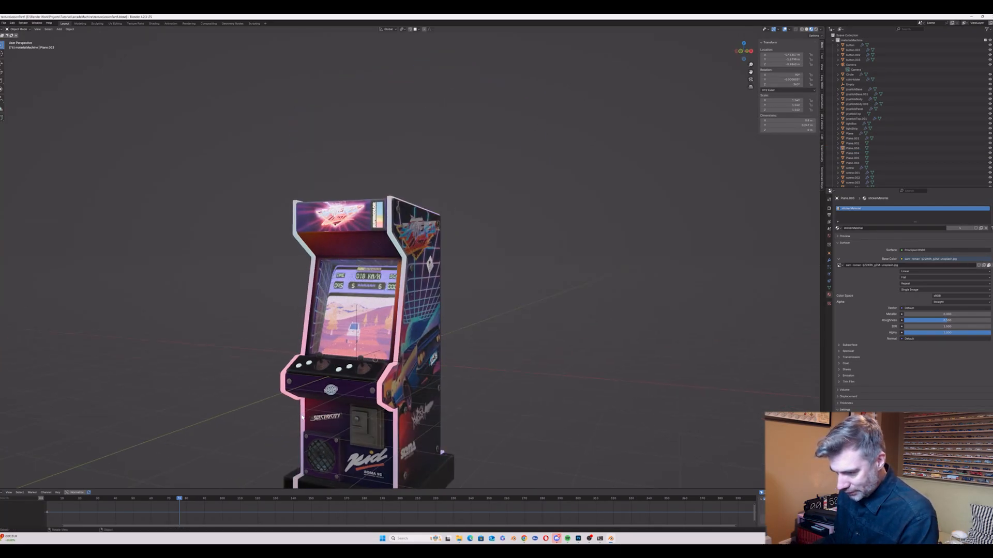
scroll(302, 417, "up", 8)
Step: Enter vertex editing on the ELECTRICITY sticker and slide its lower-left corner along the edge to trim the border
key("Tab")
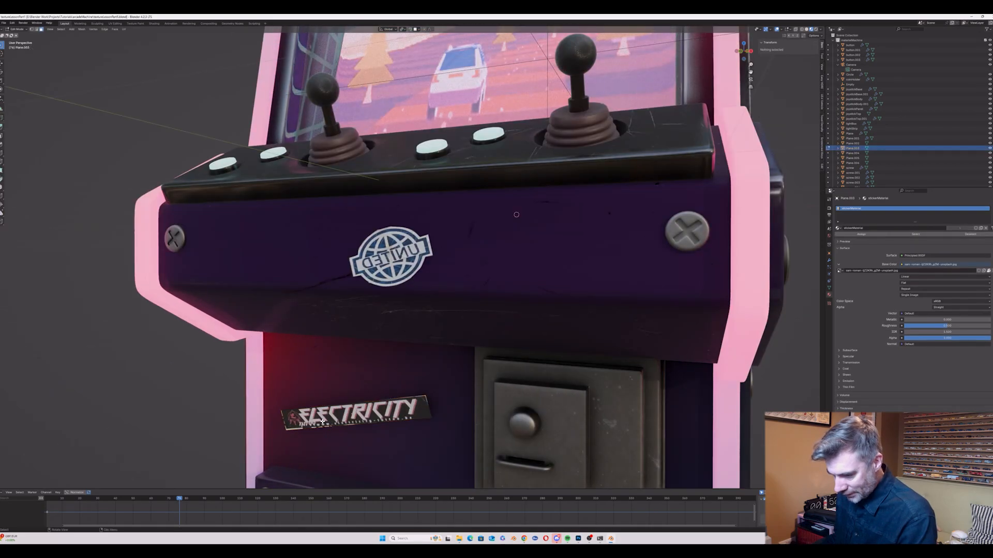
scroll(323, 422, "up", 3)
scroll(297, 417, "down", 2)
key("1")
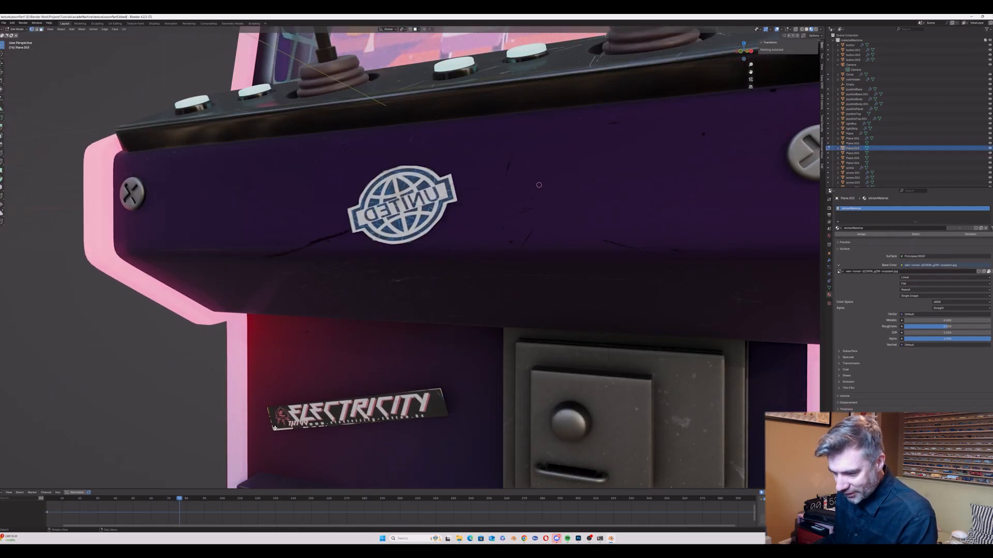
left_click(275, 428)
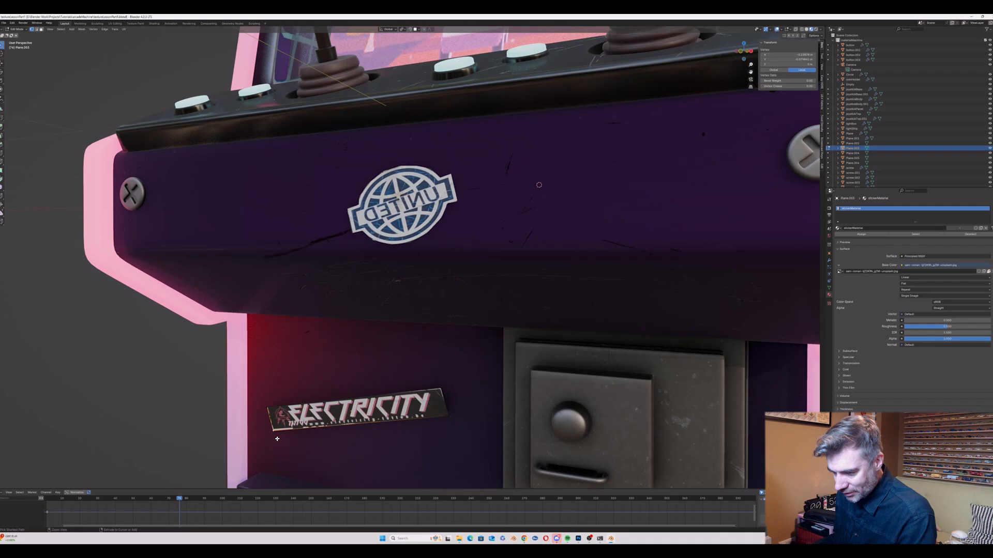
key("g")
key("g")
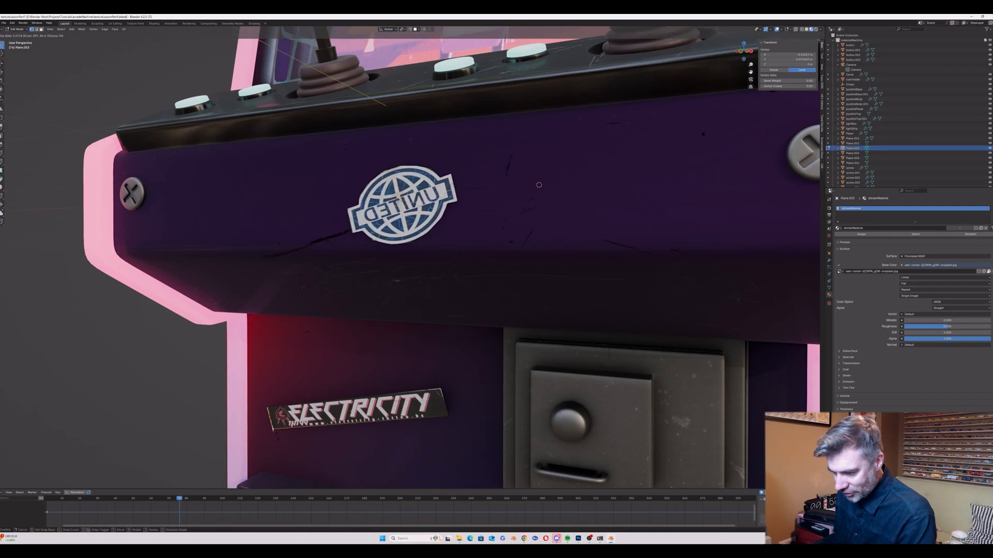
left_click(389, 396)
Step: Slide the ELECTRICITY sticker's right-hand corner vertices inward to trim the excess border
key("g")
key("g")
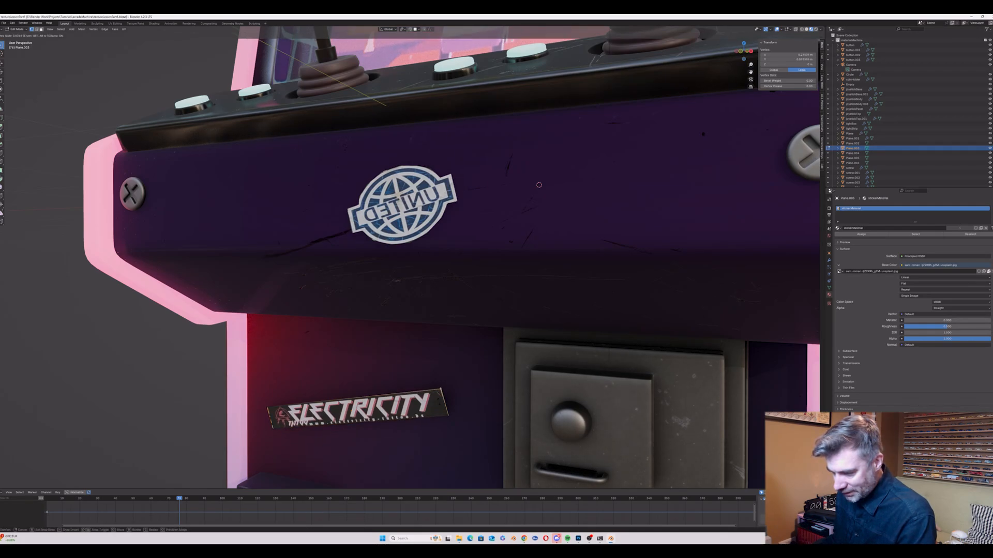
left_click(450, 417)
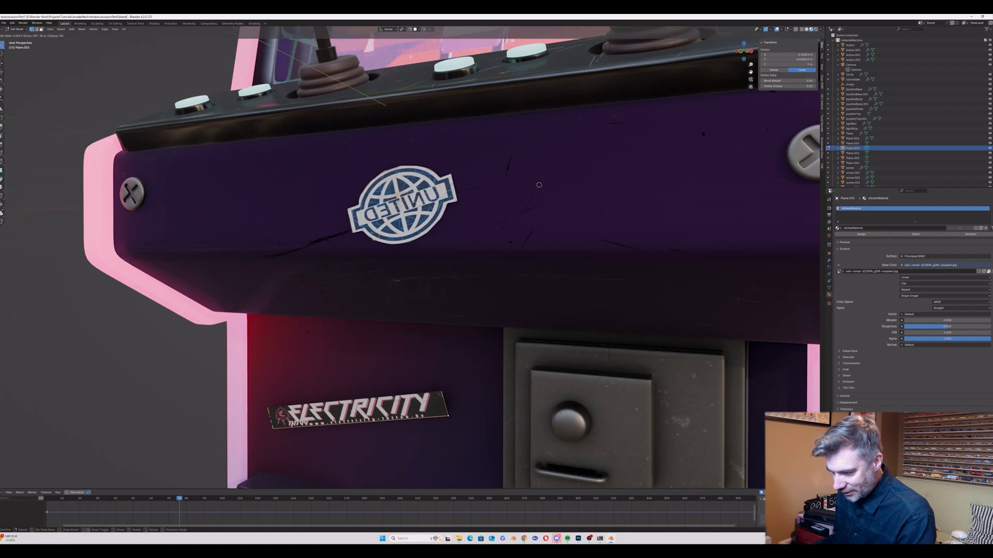
key("g")
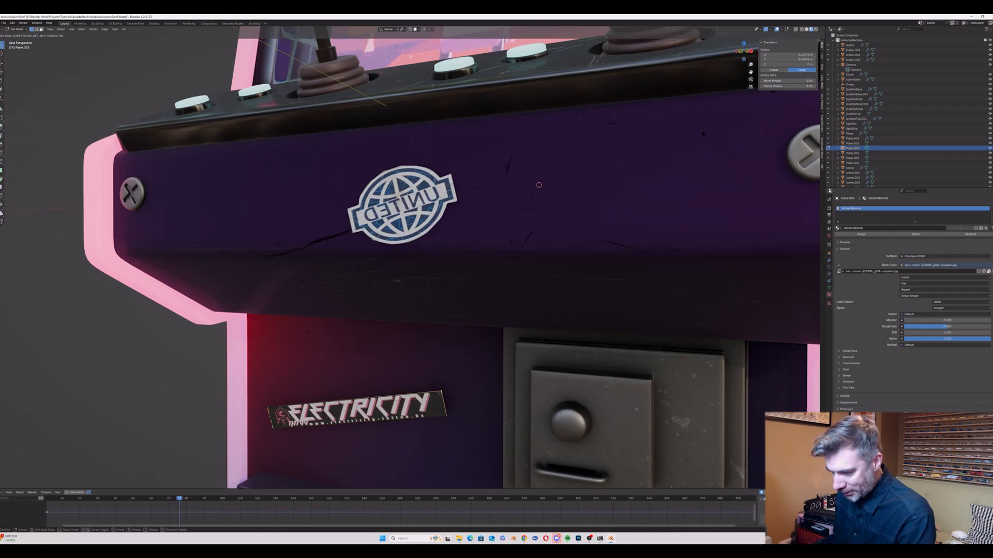
left_click(303, 385)
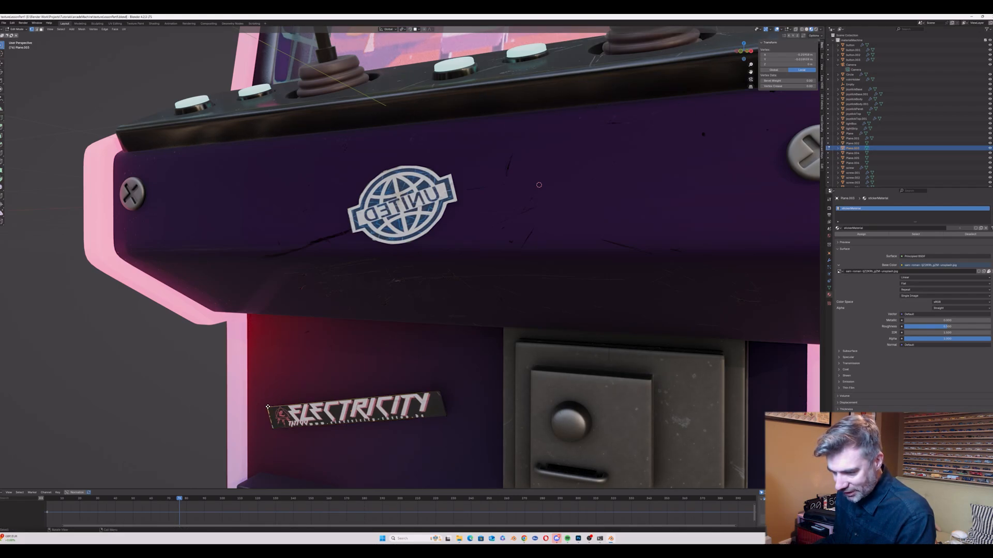
Step: Slide the ELECTRICITY sticker's left-hand corner vertices inward, and return to Object Mode
key("g")
key("g")
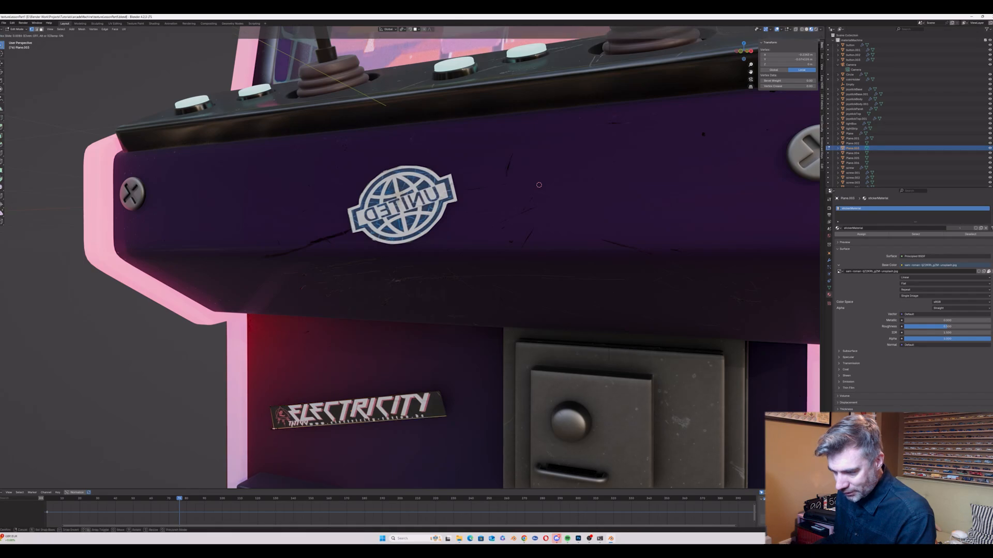
left_click(279, 432)
key("Tab")
Step: Select the diamond-shaped sticker on the side panel and show its stickerMaterial nodes in the Shading workspace
scroll(365, 396, "down", 12)
left_click(428, 396)
mouse_move(428, 396)
middle_mouse_down()
mouse_move(451, 394)
mouse_move(429, 394)
middle_mouse_up()
scroll(410, 396, "up", 8)
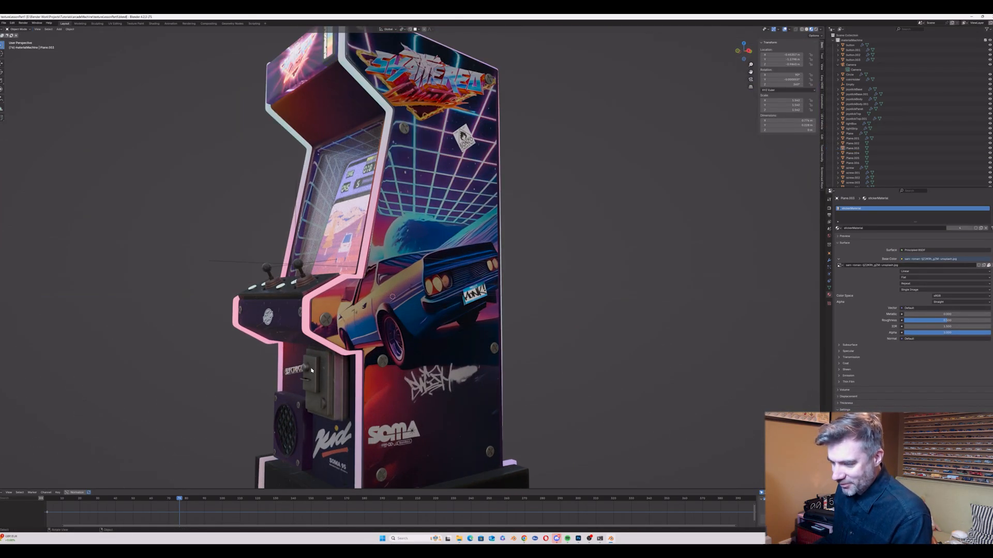
left_click(468, 144)
scroll(466, 144, "up", 10)
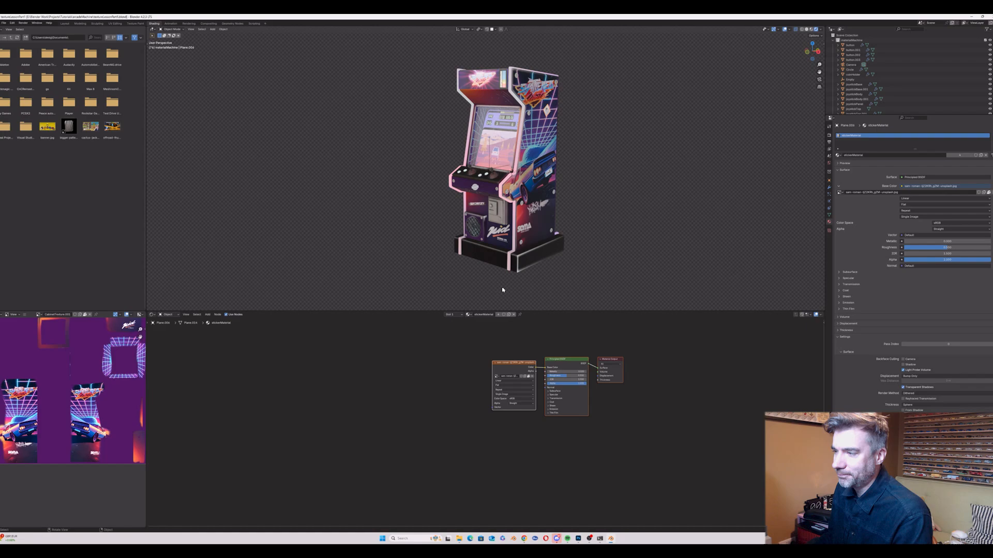
scroll(502, 291, "up", 4)
middle_click_drag(502, 290, 463, 288)
scroll(463, 288, "down", 3)
left_click_drag(819, 72, 826, 89)
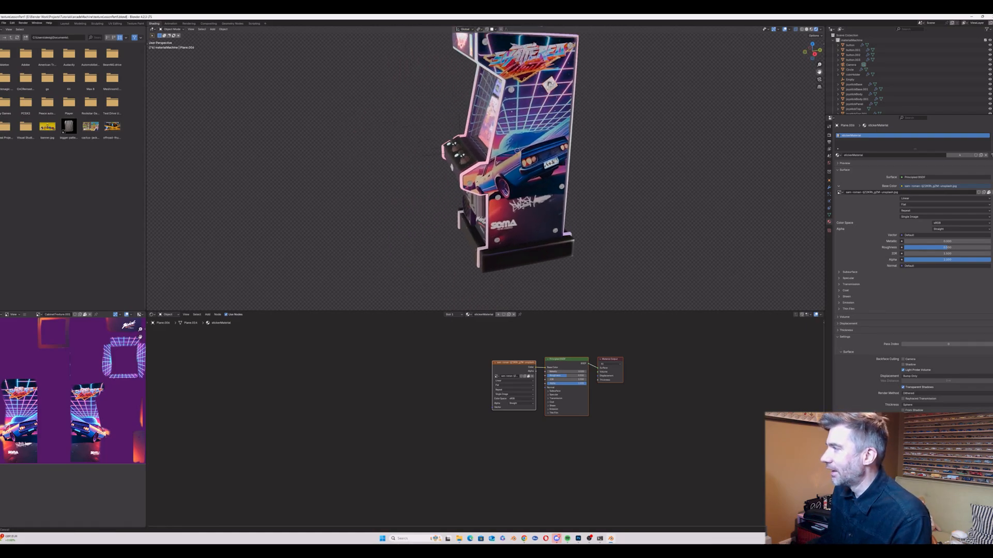
Step: Move the sticker's image texture node away from the Principled BSDF and add a Color Ramp fed by the image colour
scroll(460, 287, "up", 3)
left_click_drag(512, 365, 396, 410)
left_click(483, 369)
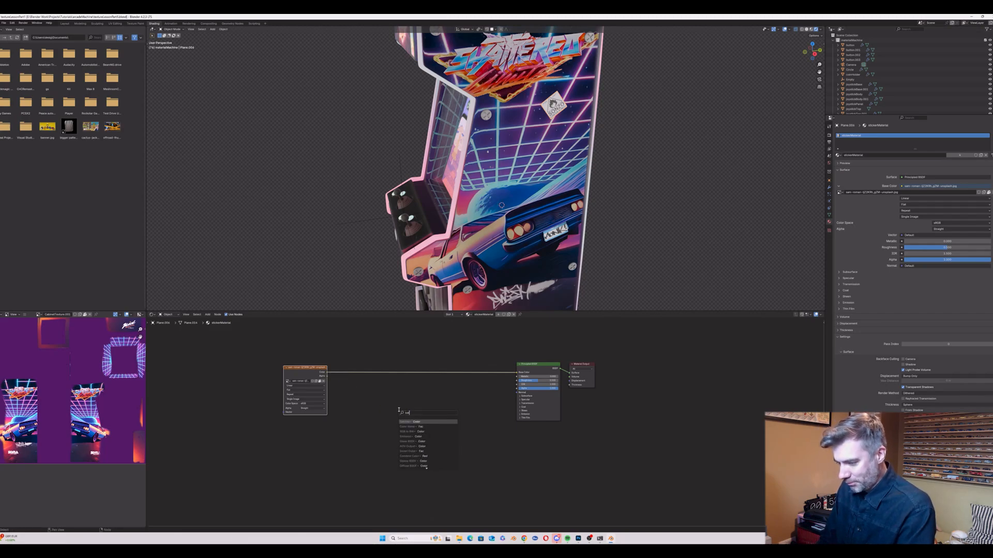
key("Return")
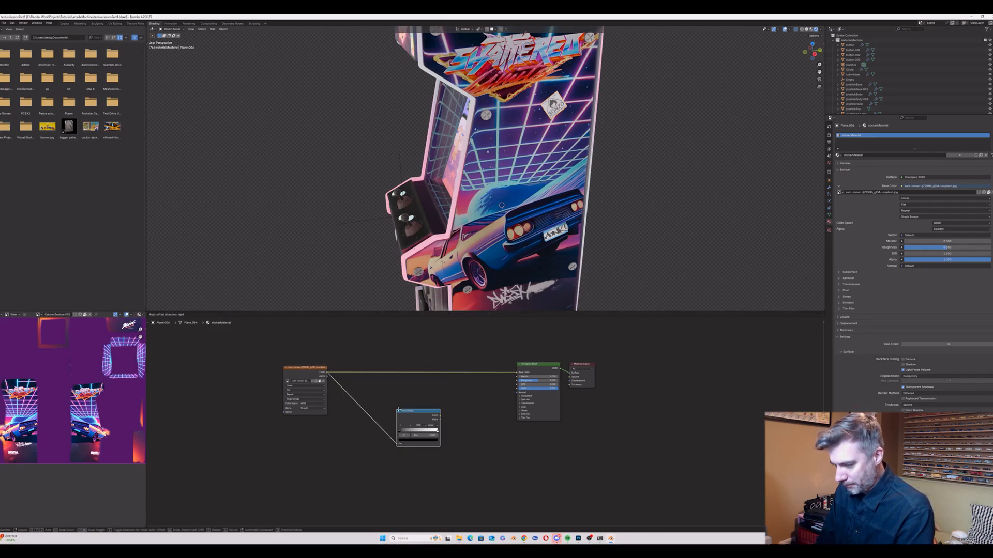
left_click(399, 410)
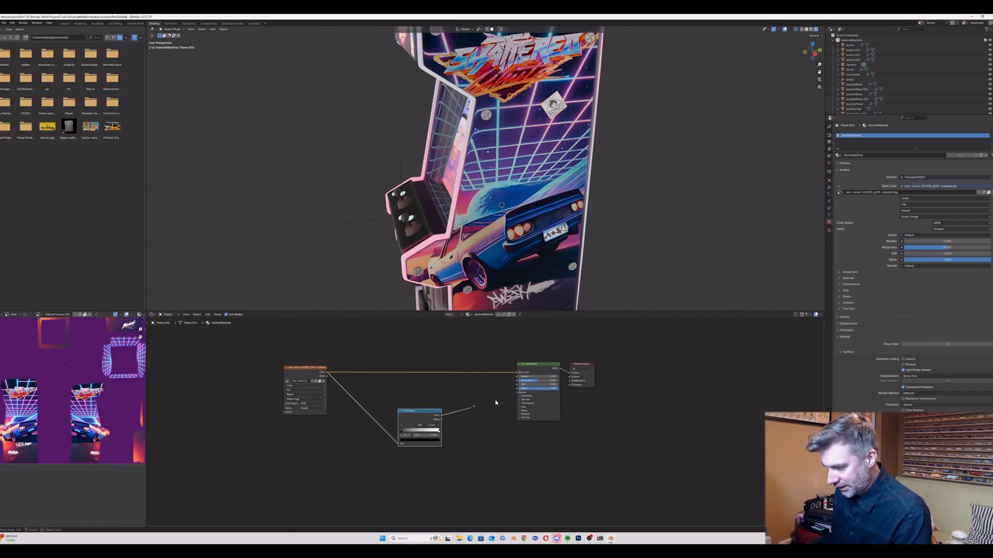
Step: Connect the Color Ramp's colour to the Principled BSDF Roughness, and preview the ramp output on the stickers
left_click_drag(516, 382, 516, 381)
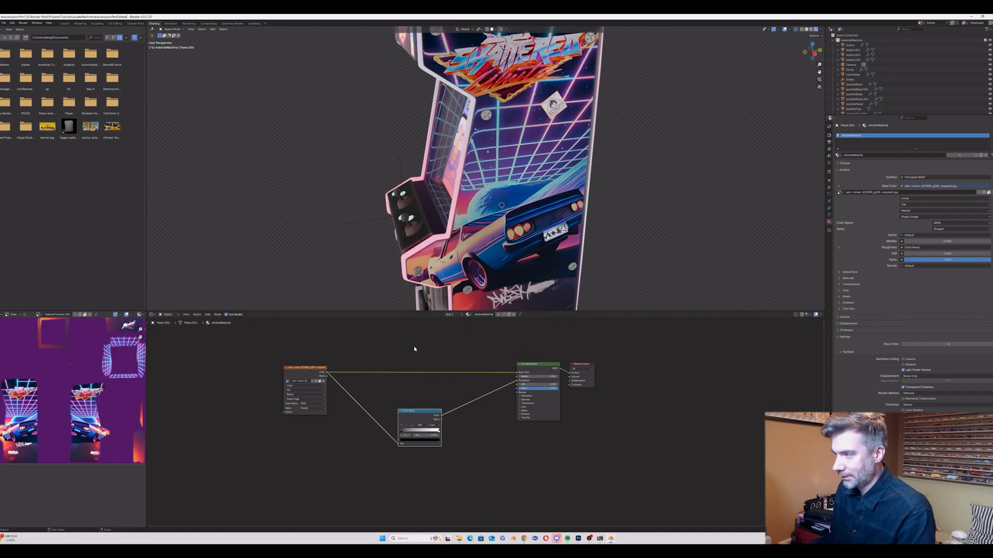
left_click(414, 415, "ctrl+shift")
scroll(558, 108, "up", 7)
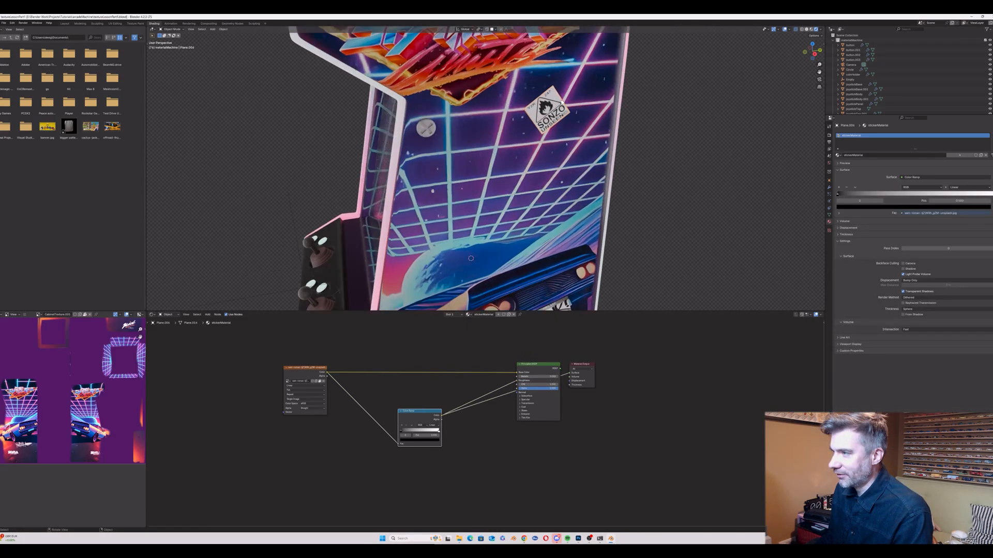
Step: Slide the Color Ramp's white stop toward the black end, and restore the preview to the Principled BSDF shader
scroll(557, 107, "up", 4)
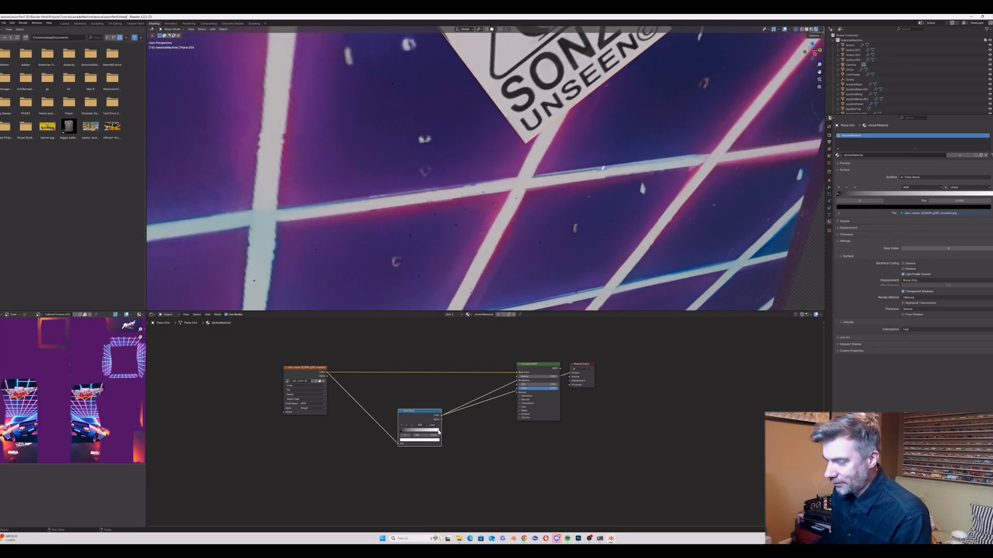
left_click_drag(438, 432, 416, 431)
scroll(558, 191, "down", 8)
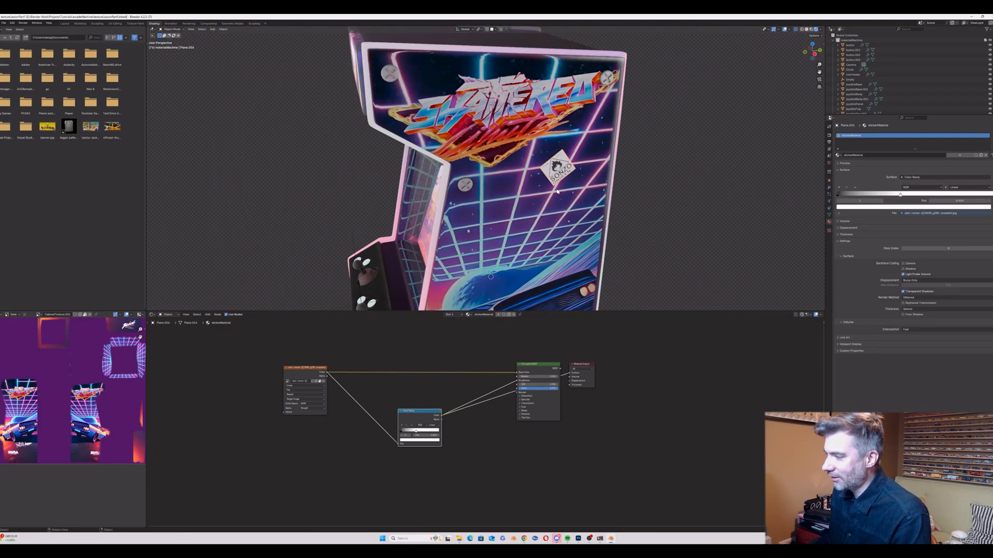
middle_click_drag(524, 193, 573, 177)
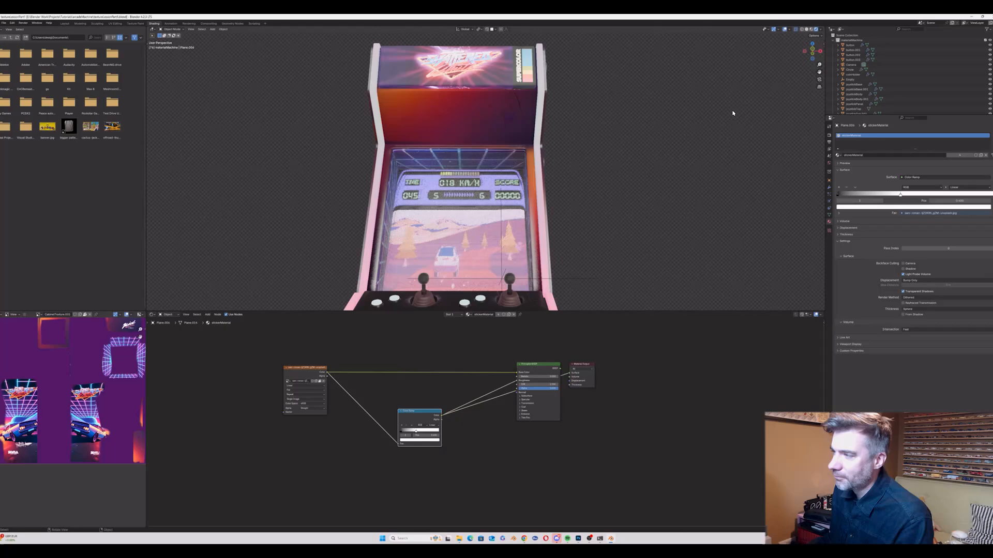
left_click_drag(819, 70, 846, 3)
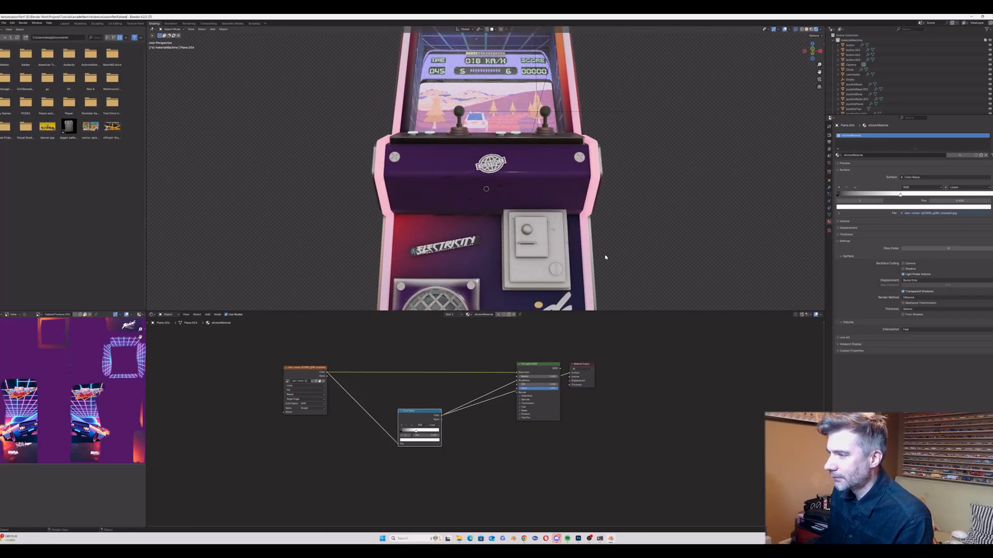
left_click(536, 366)
Step: Add a Bump node with the Color Ramp's colour feeding its Height, and connect its Normal output to the Principled BSDF Normal
scroll(495, 181, "up", 6)
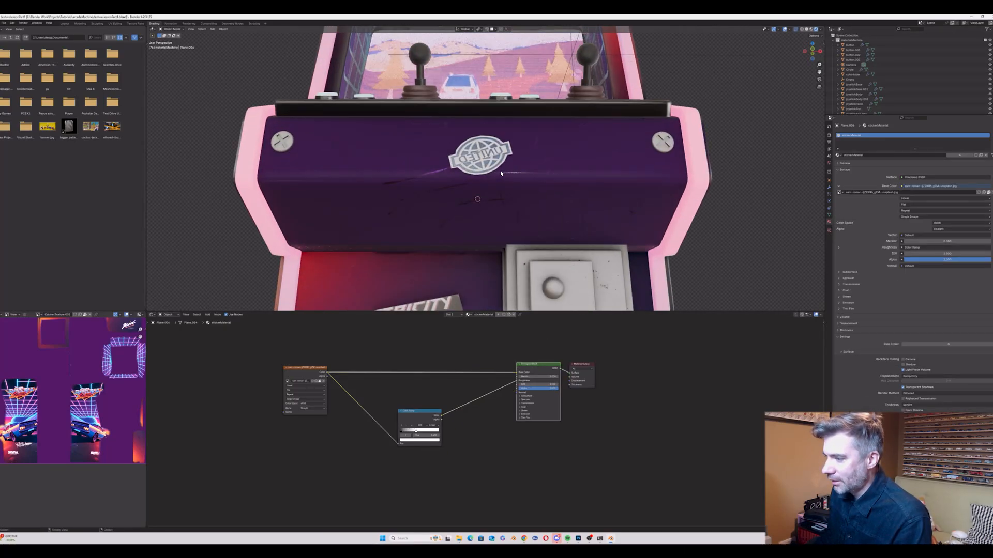
middle_click_drag(495, 182, 510, 249)
scroll(486, 397, "up", 2)
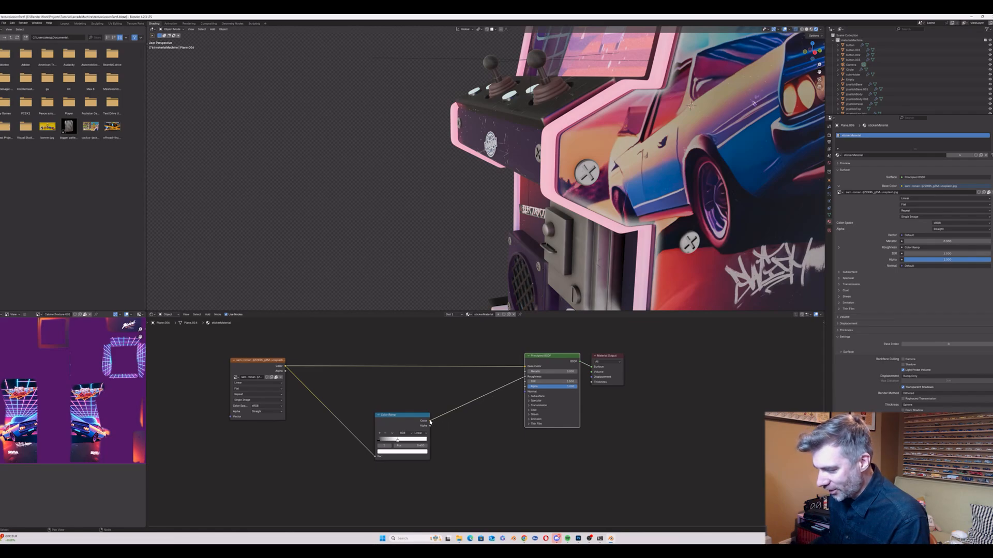
left_click_drag(430, 422, 484, 443)
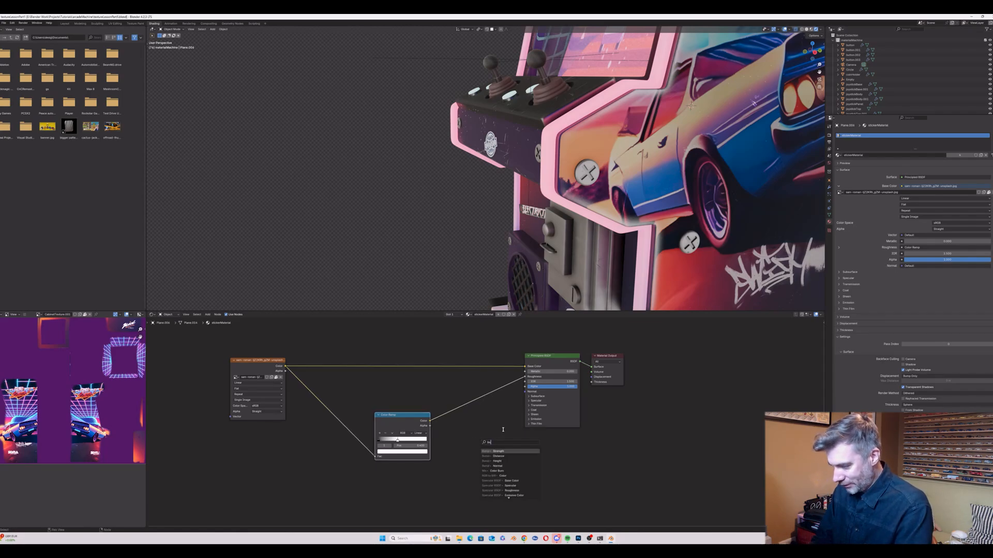
key("Return")
left_click(491, 434)
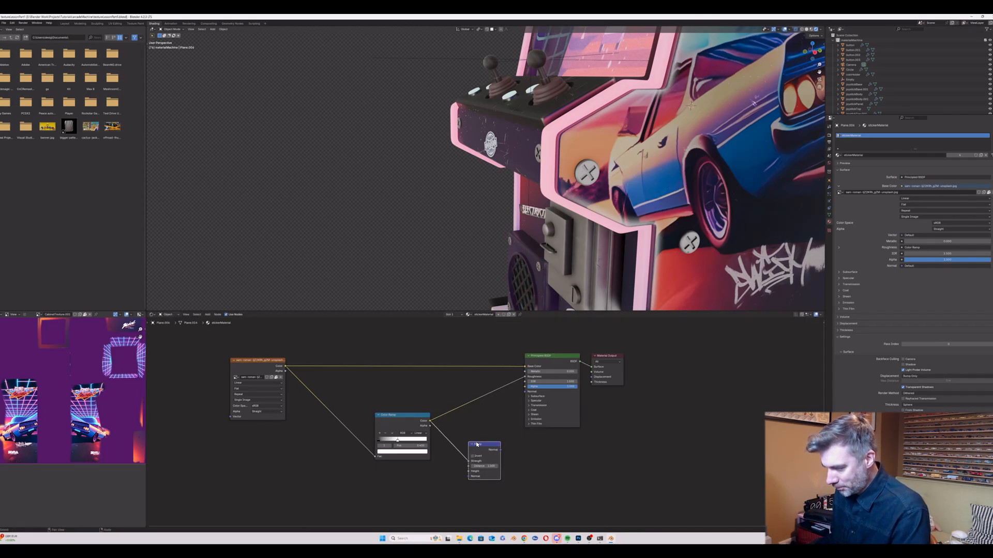
left_click_drag(430, 422, 466, 455)
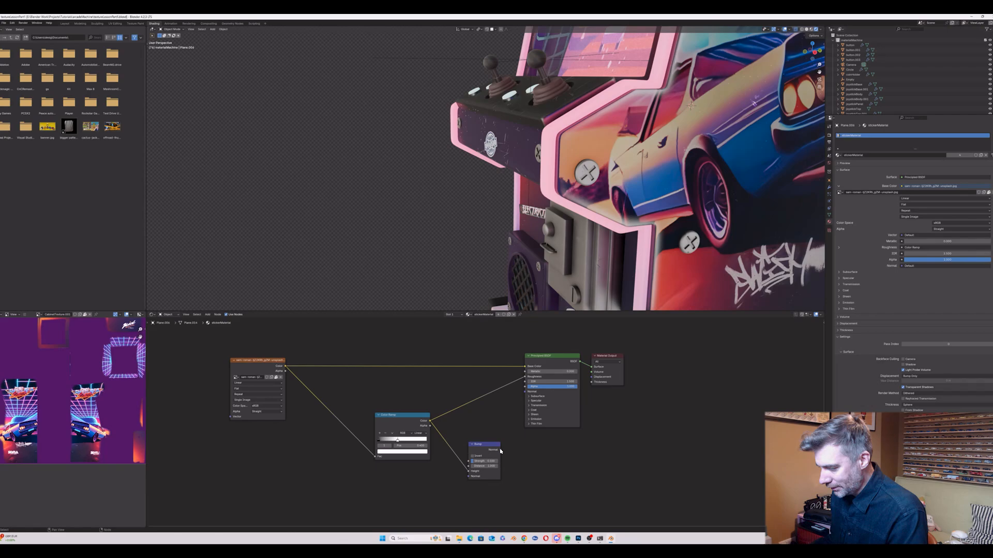
left_click_drag(528, 397, 528, 394)
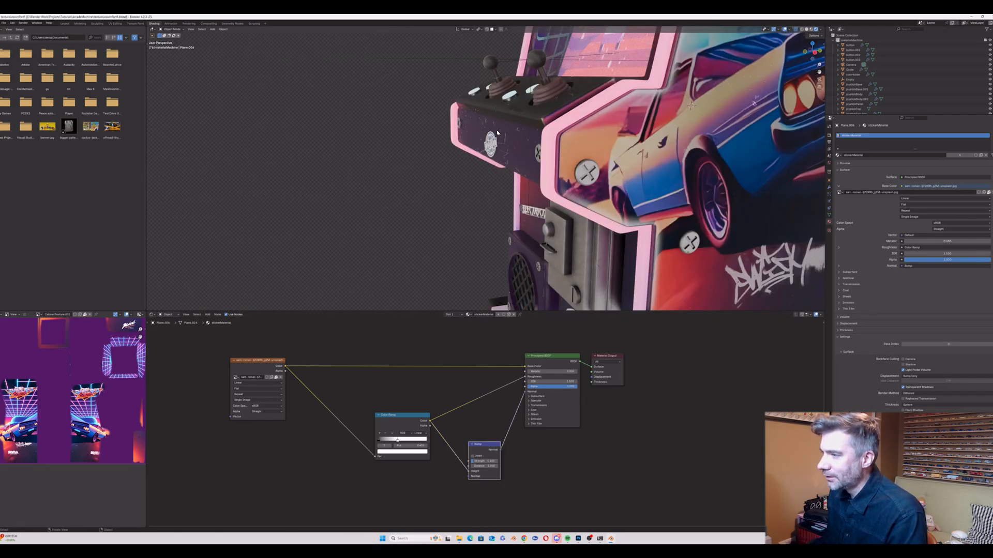
Step: Move the UNITED globe sticker along the Y axis, closer to the control panel's front face
scroll(497, 126, "up", 7)
middle_click_drag(497, 126, 483, 154)
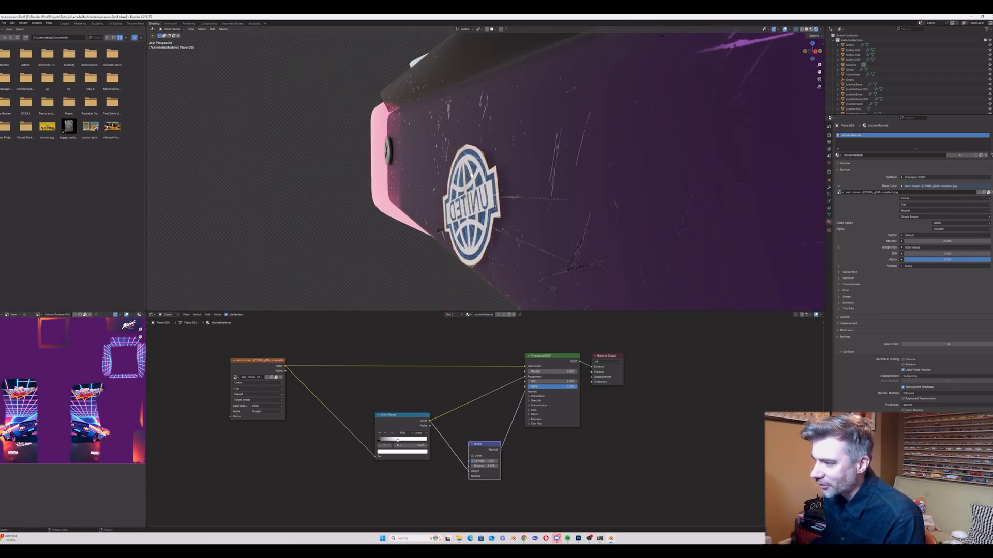
key("g")
key("y")
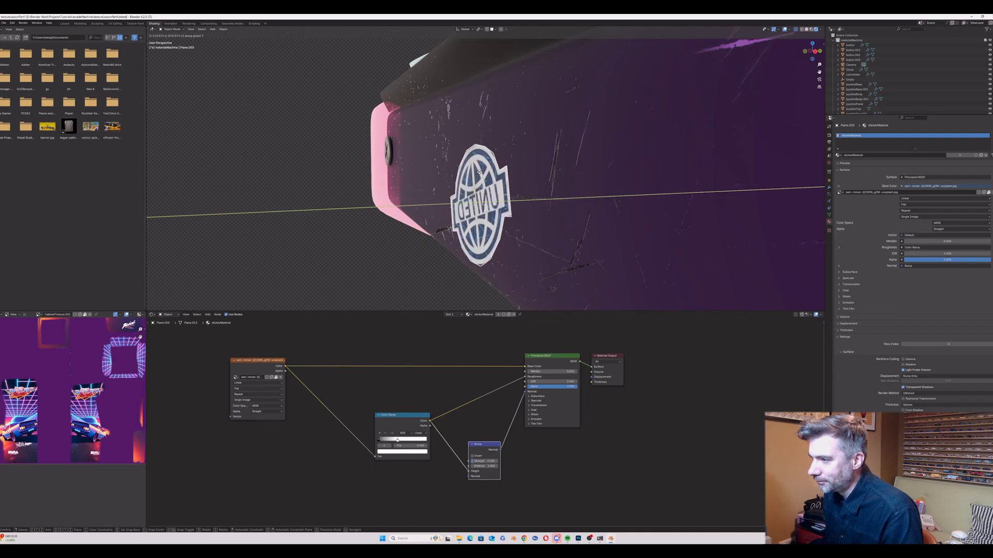
left_click(479, 173)
middle_click_drag(414, 283, 464, 284)
scroll(451, 281, "down", 7)
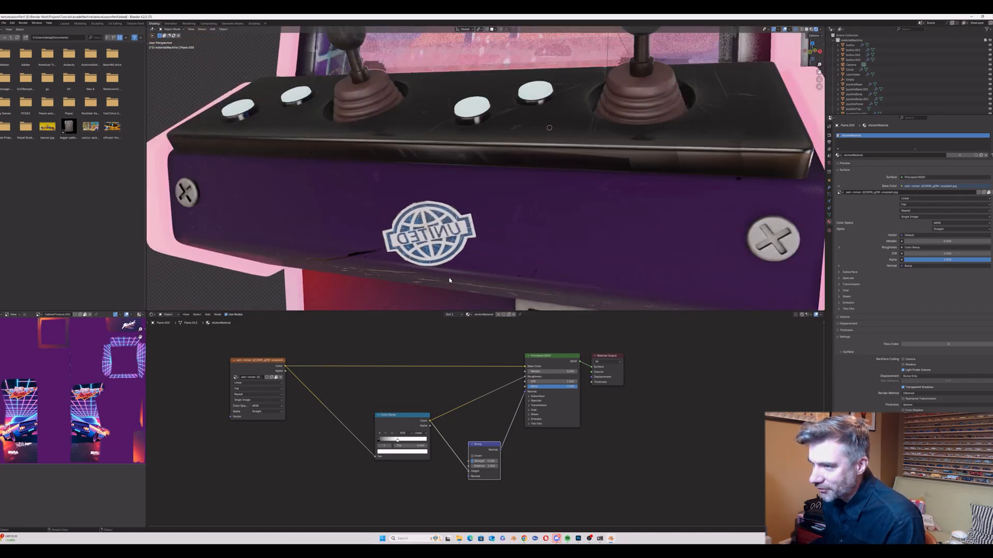
Step: Select the ELECTRICITY sticker beside the coin slot and move it along the Y axis, closer to the cabinet front
middle_click_drag(721, 295, 743, 111, "shift")
scroll(594, 116, "up", 3)
left_click(439, 120)
middle_click_drag(440, 120, 416, 112)
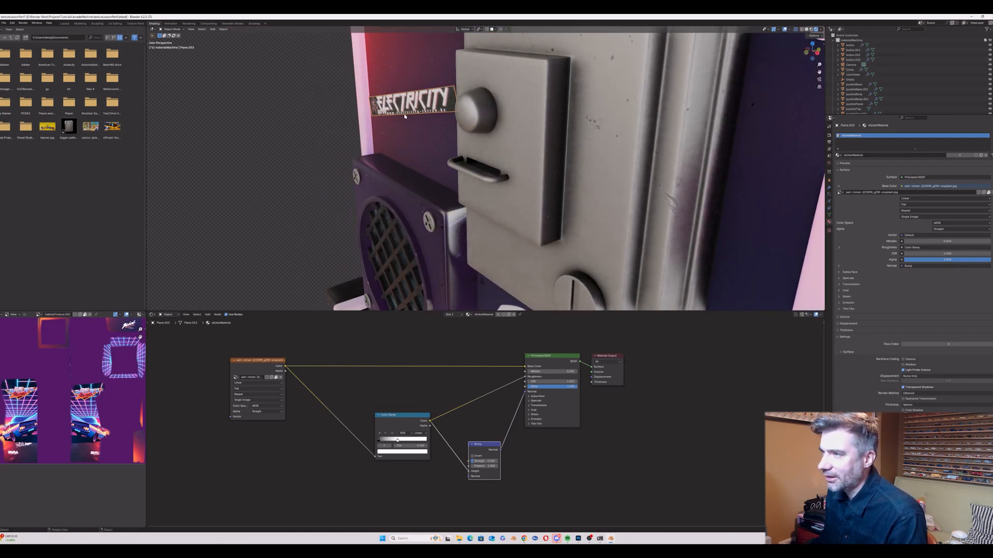
key("g")
key("y")
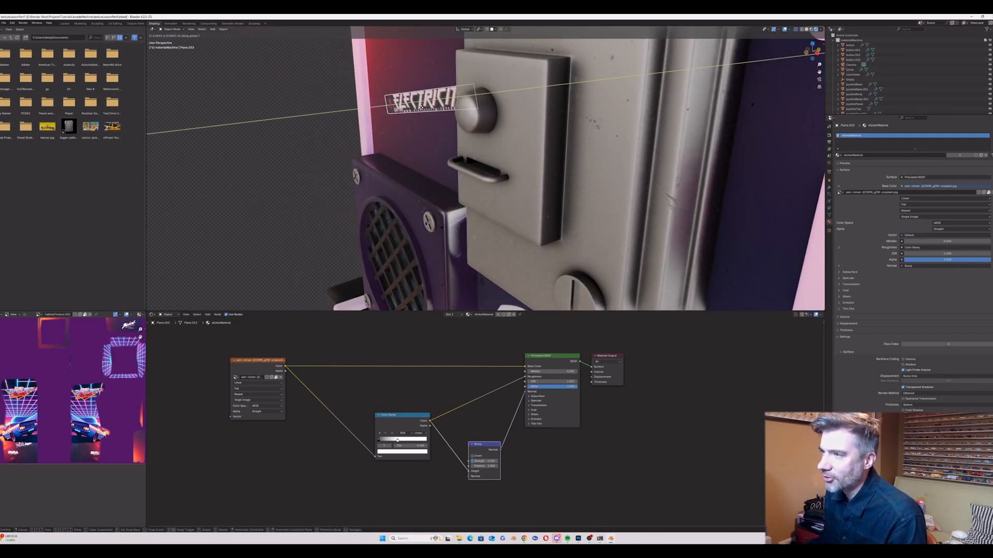
left_click(412, 114)
scroll(413, 109, "up", 5)
middle_click_drag(413, 109, 590, 131)
Step: Switch to the Layout workspace and examine the stickers and the complete arcade cabinet
scroll(420, 109, "down", 3)
scroll(477, 105, "down", 8)
left_click_drag(819, 72, 825, 173)
left_click(65, 23)
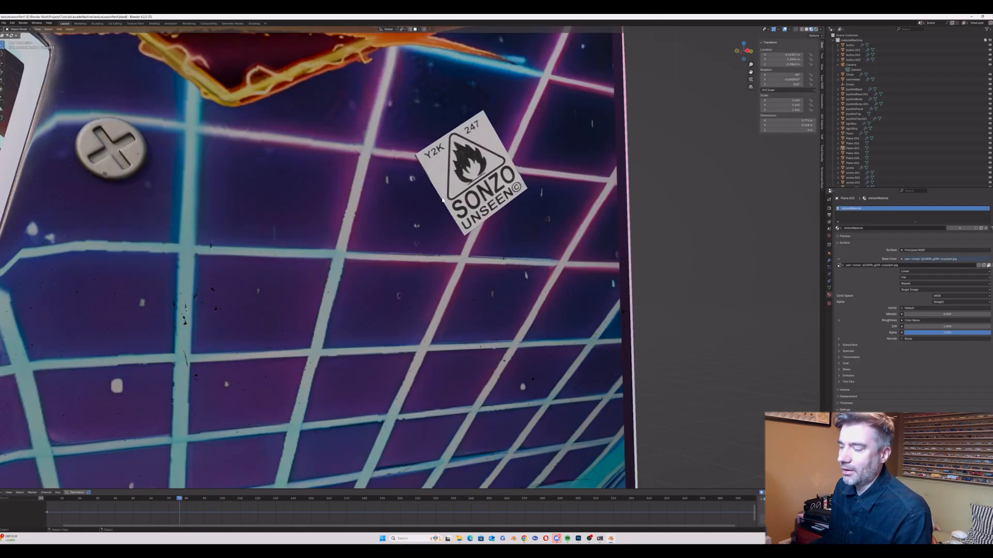
scroll(443, 200, "down", 11)
middle_click_drag(442, 201, 430, 249)
left_click(433, 217)
left_click(493, 229)
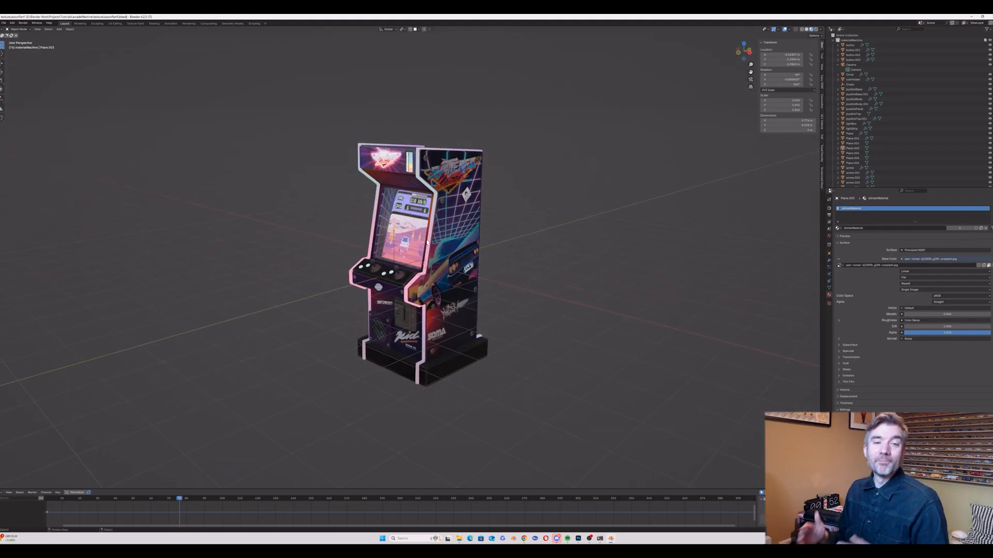
middle_click_drag(409, 243, 428, 256)
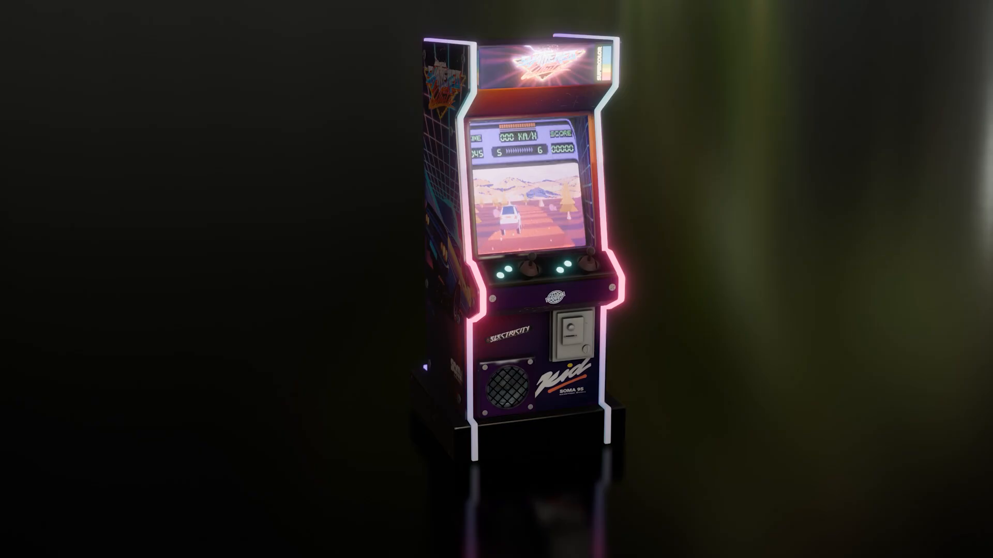